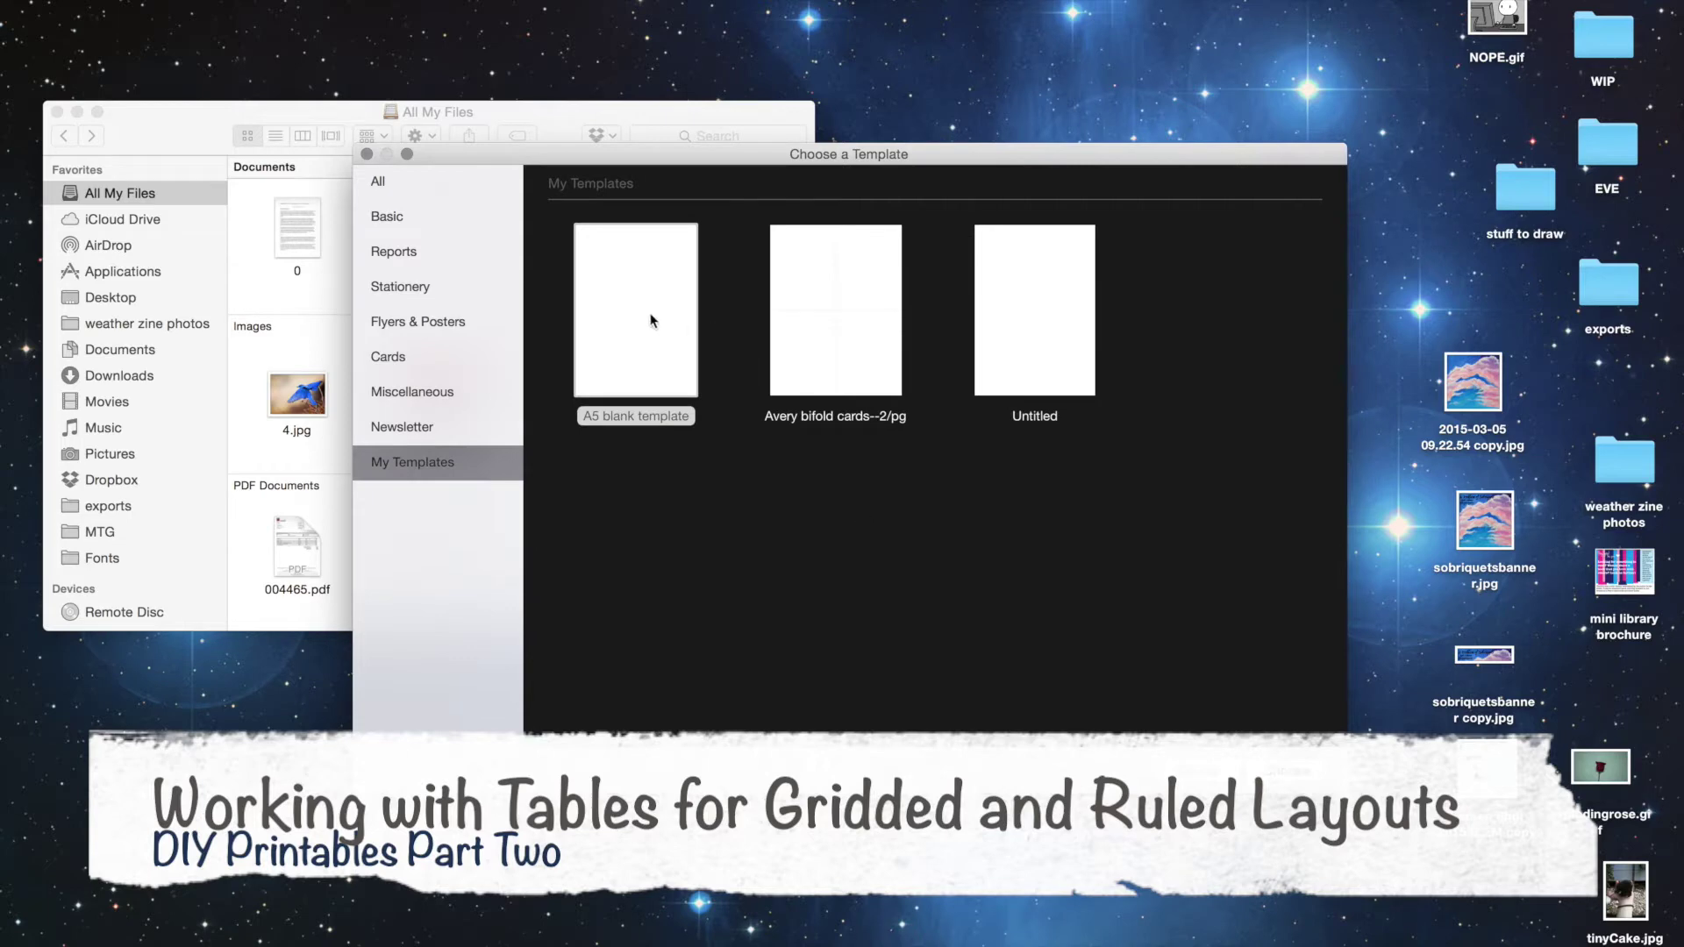
Step: Create a document from the A5 blank template and convert it to a page layout document
{"action": "double_click", "coordinate": [639, 315]}
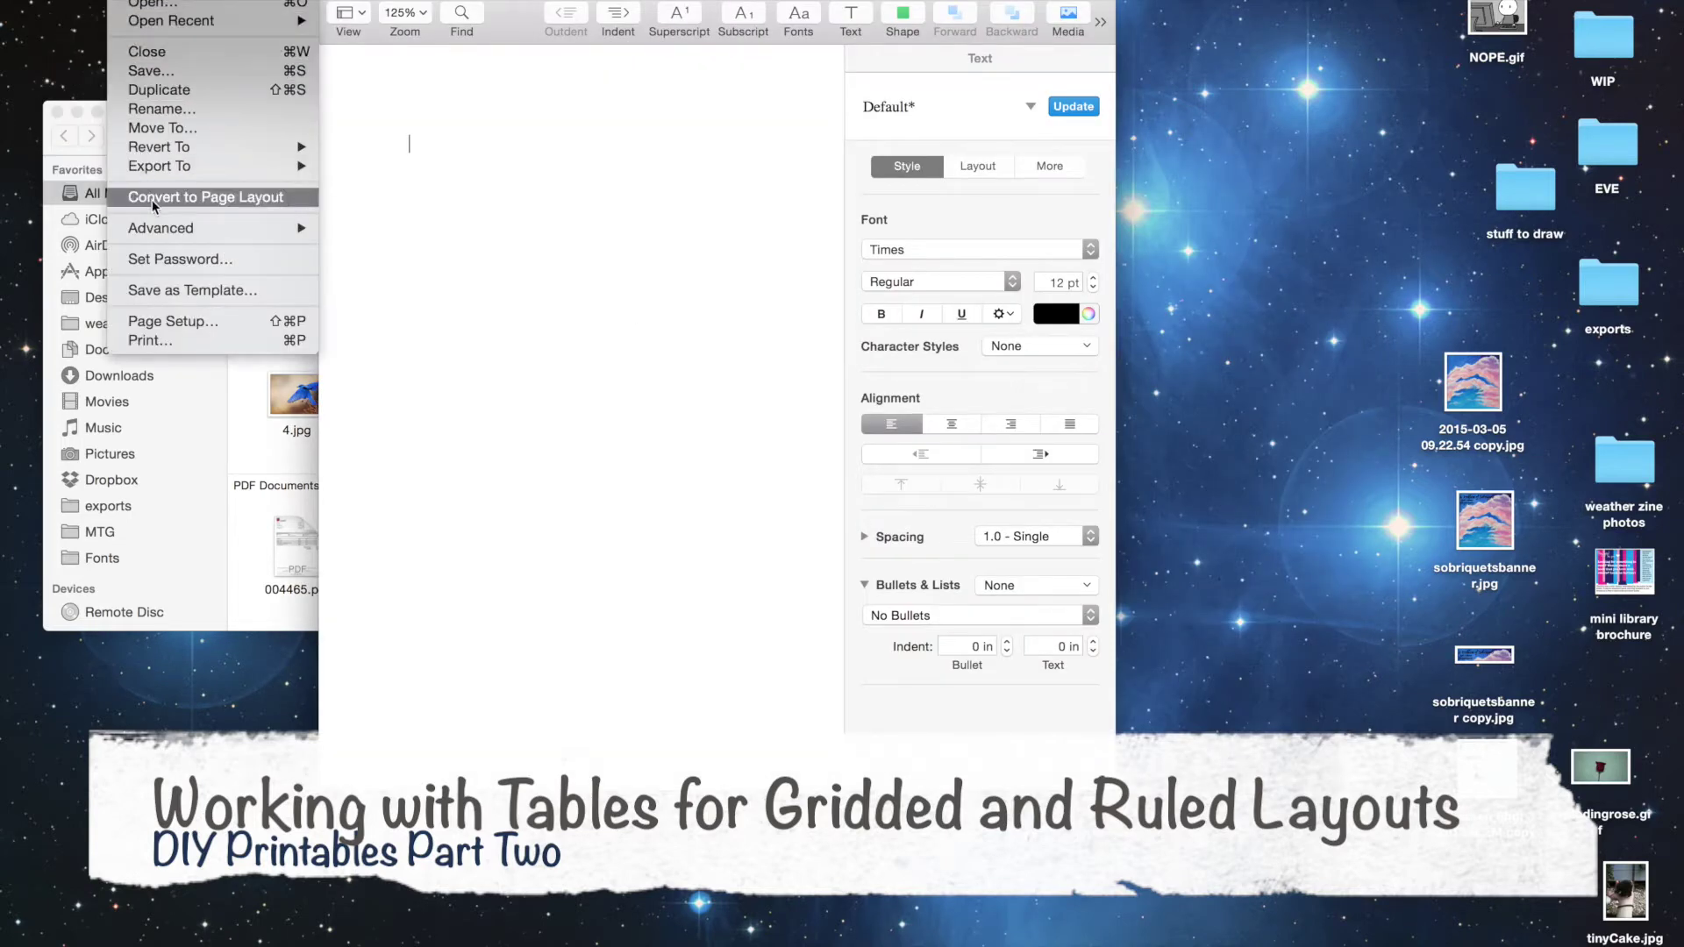
{"action": "left_click", "coordinate": [152, 207]}
{"action": "key", "text": "Return"}
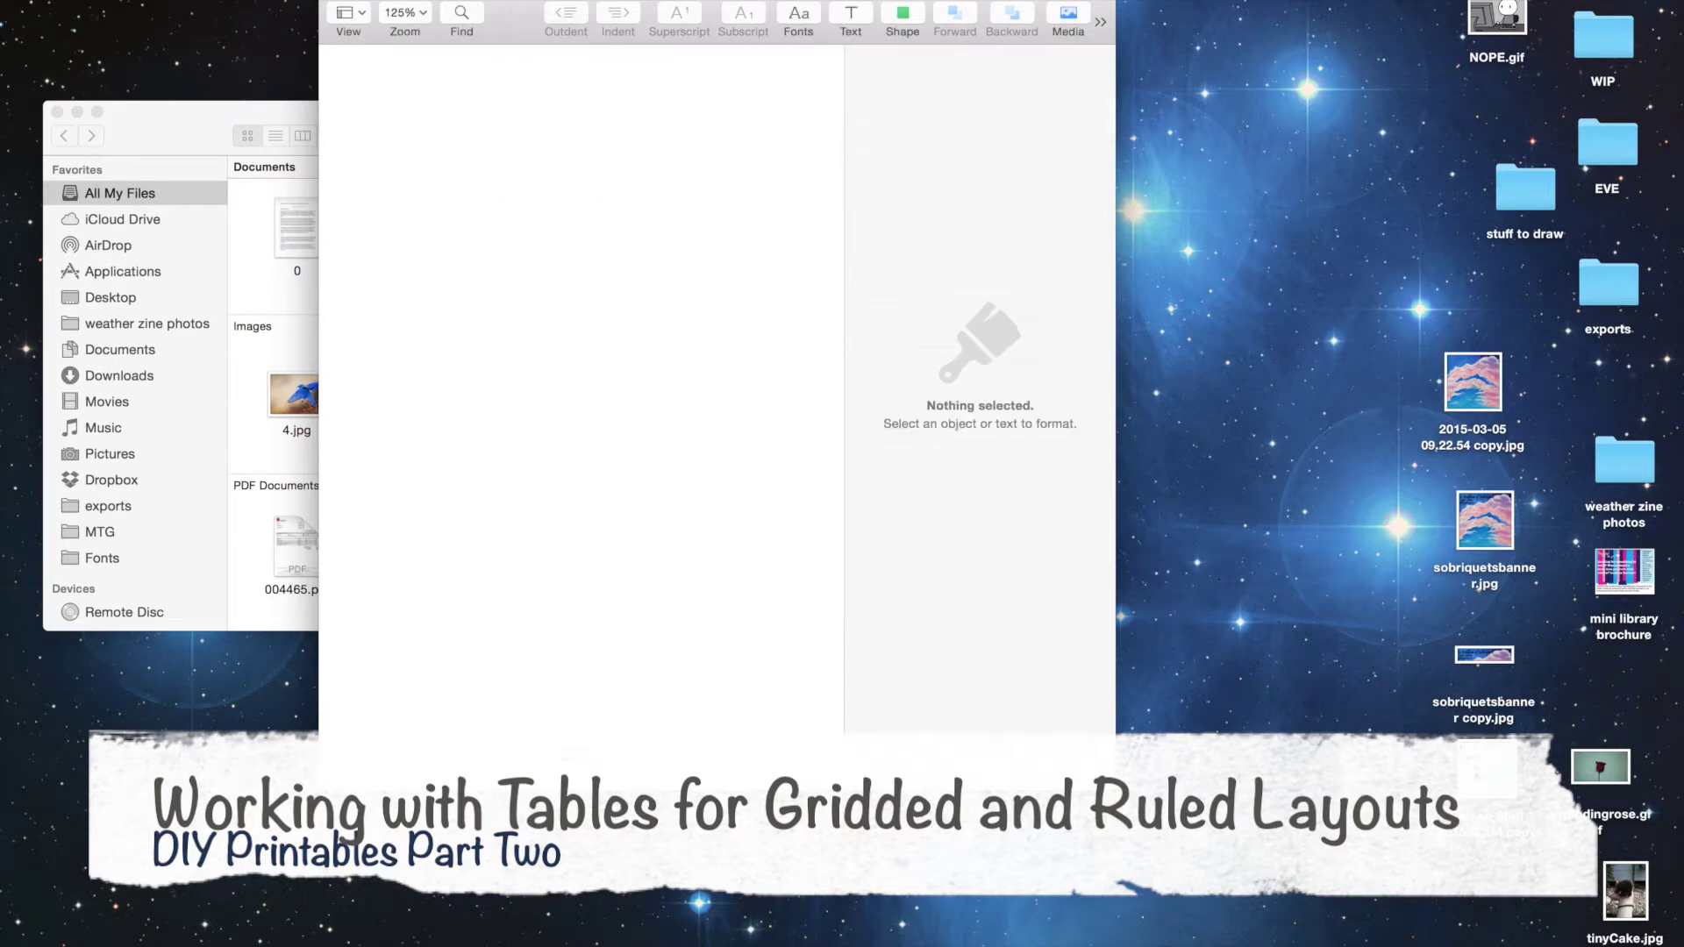
{"action": "left_click_drag", "start_coordinate": [1116, 877], "coordinate": [1357, 943]}
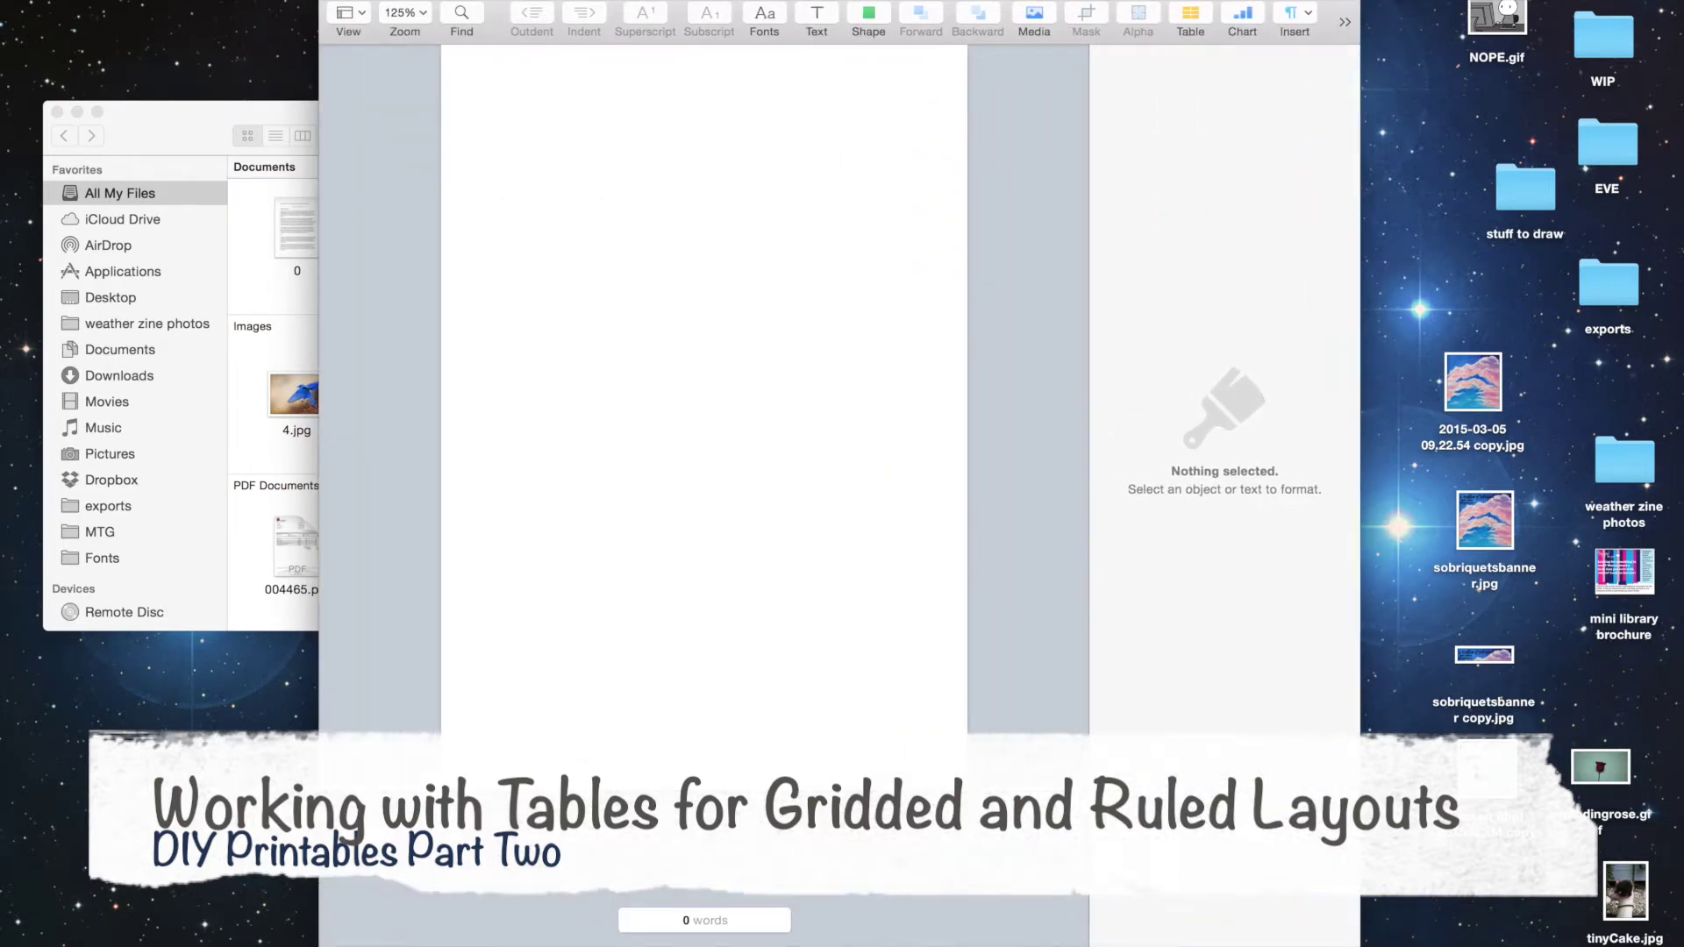
Step: Set up the page for the HP Officejet Pro 8620 printer with A5 paper size
{"action": "left_click", "coordinate": [119, 1]}
{"action": "left_click", "coordinate": [168, 323]}
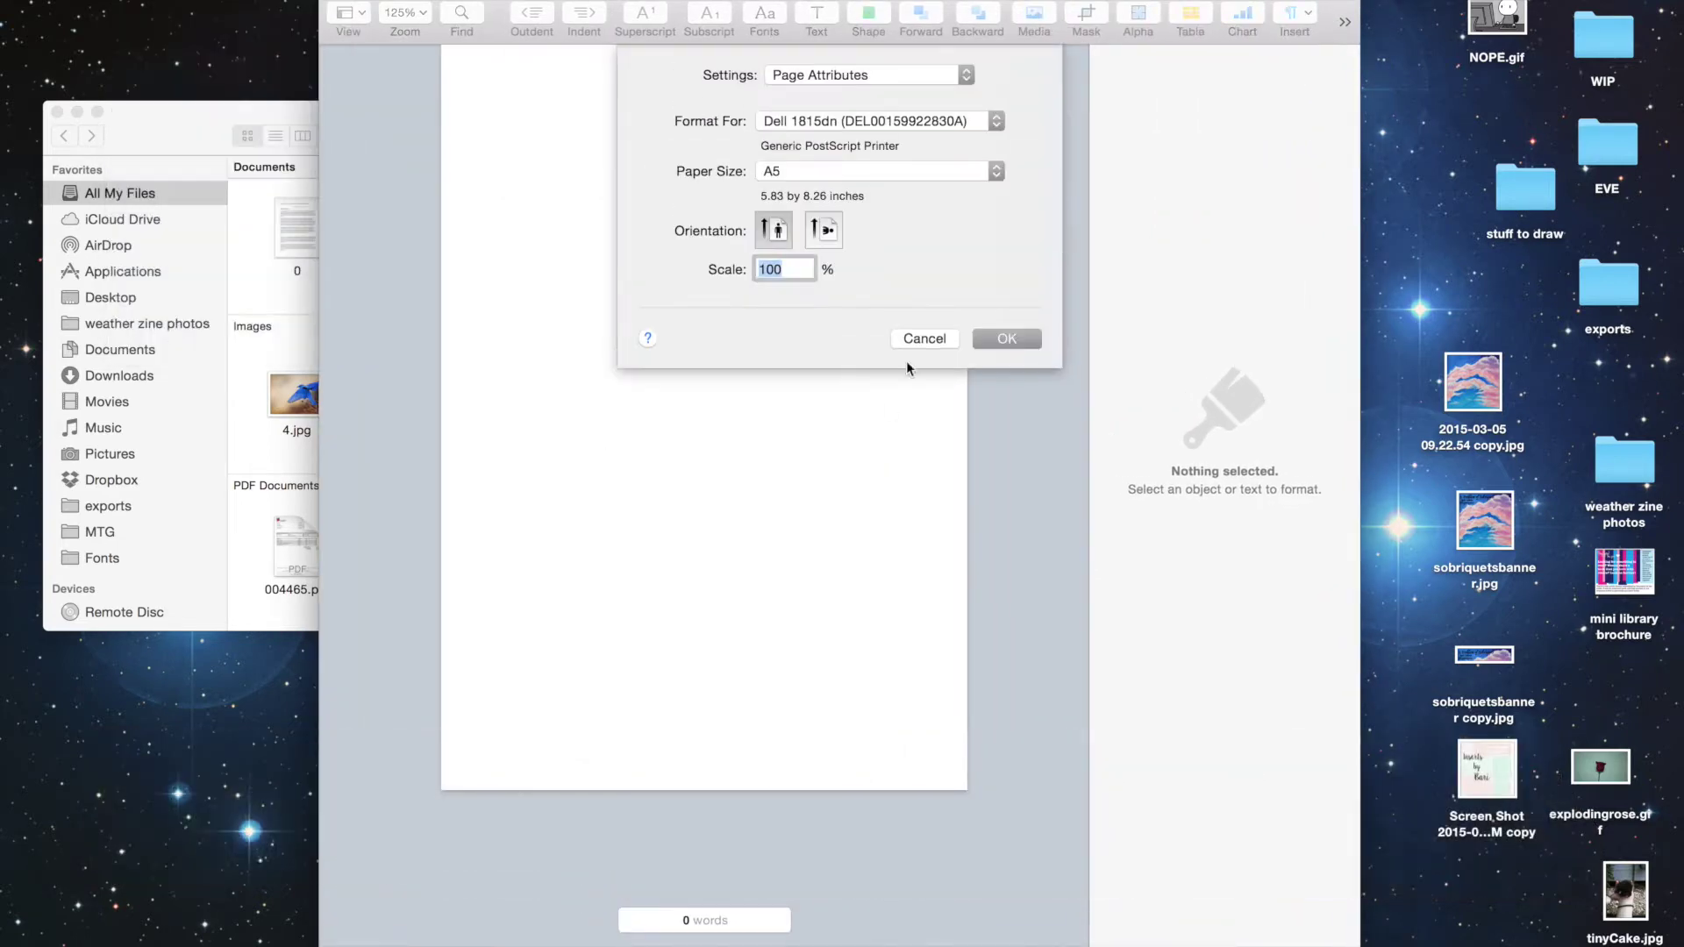
{"action": "left_click", "coordinate": [849, 122]}
{"action": "left_click", "coordinate": [855, 152]}
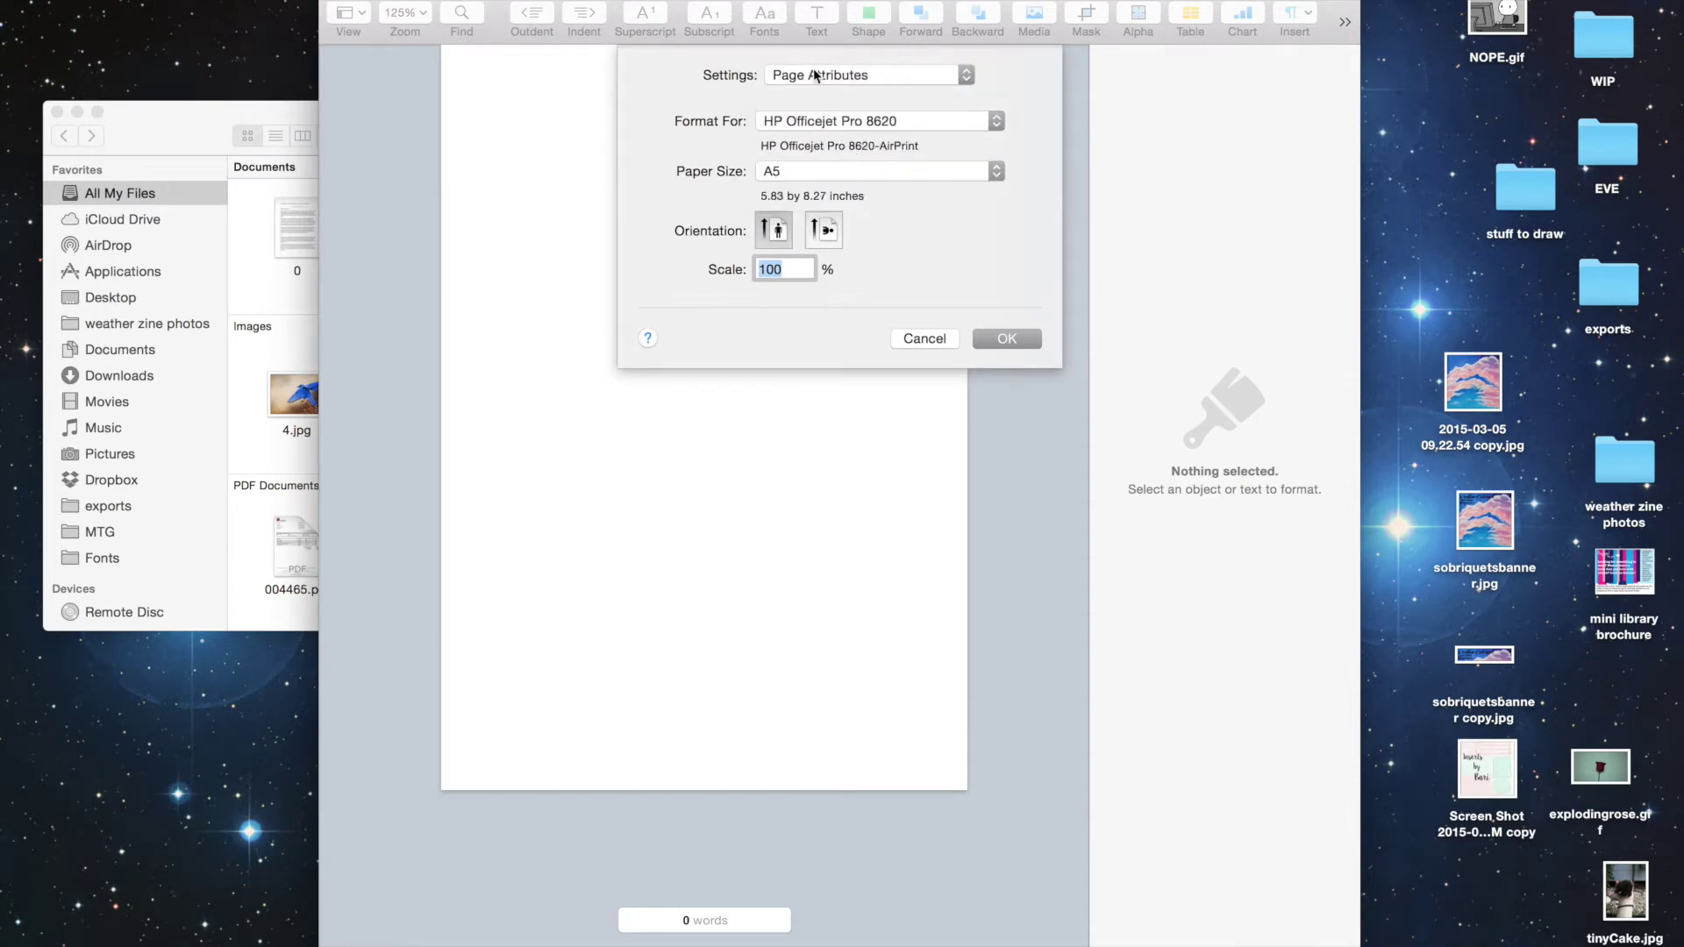
{"action": "left_click", "coordinate": [784, 168]}
{"action": "left_click", "coordinate": [1068, 183]}
{"action": "left_click", "coordinate": [998, 338]}
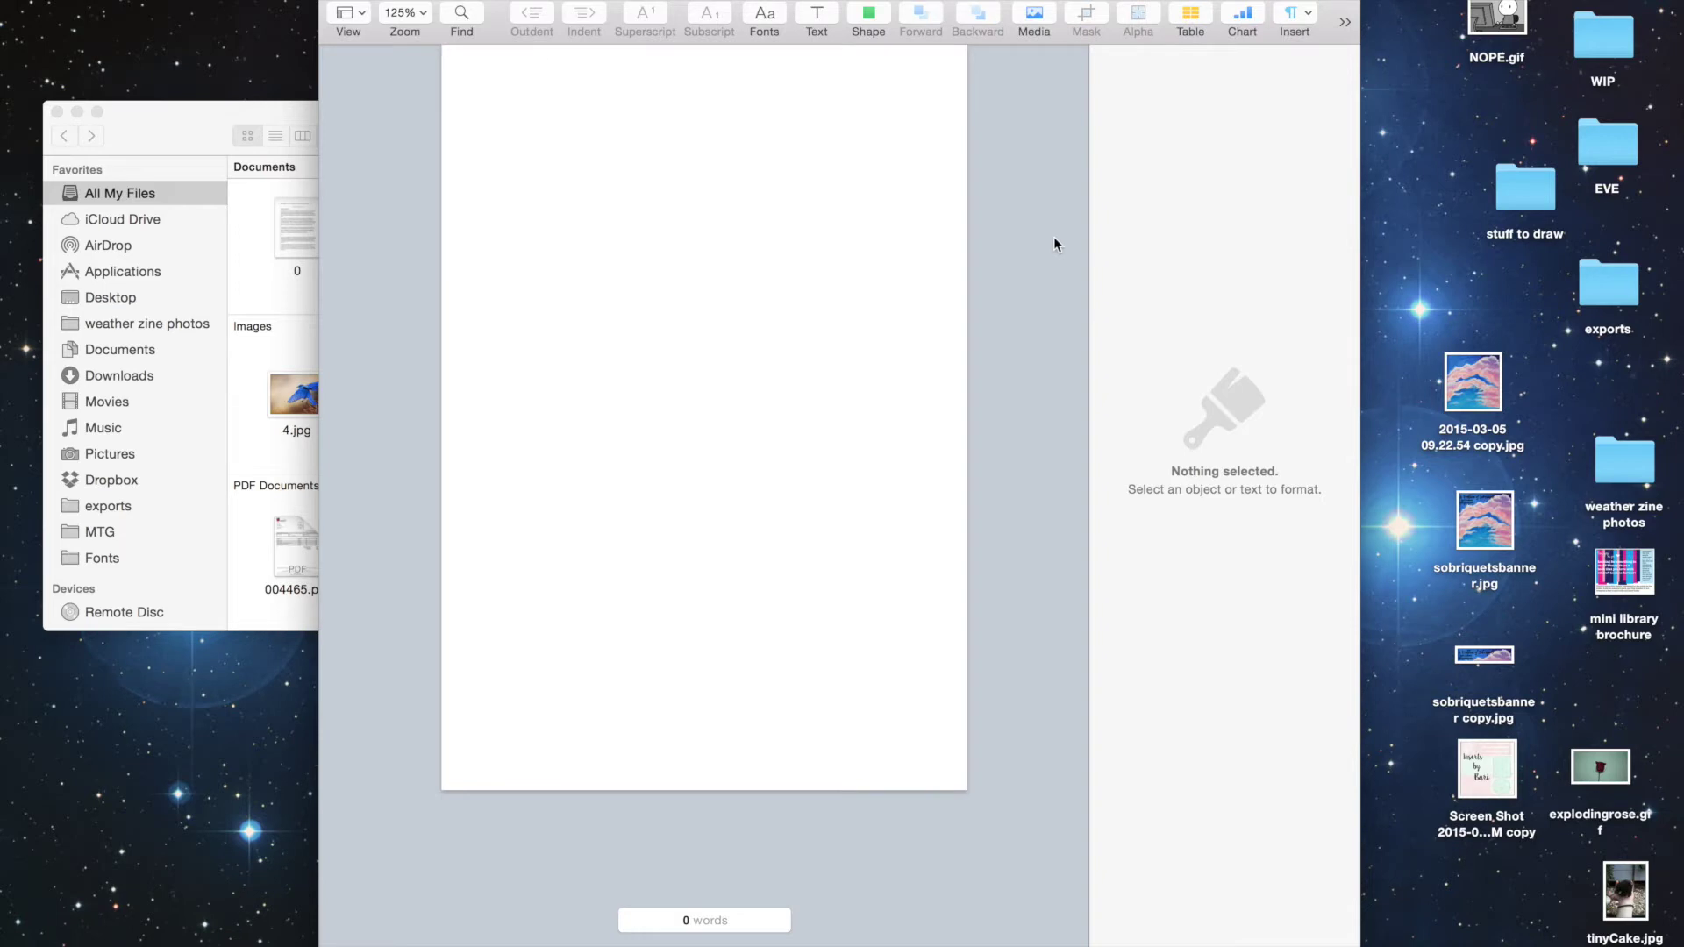
Step: Switch to Finder and open pastelclouds.jpg from the my artwork folder inside the scans folder in Documents
{"action": "left_click", "coordinate": [146, 267]}
{"action": "left_click", "coordinate": [119, 349]}
{"action": "left_click", "coordinate": [120, 378]}
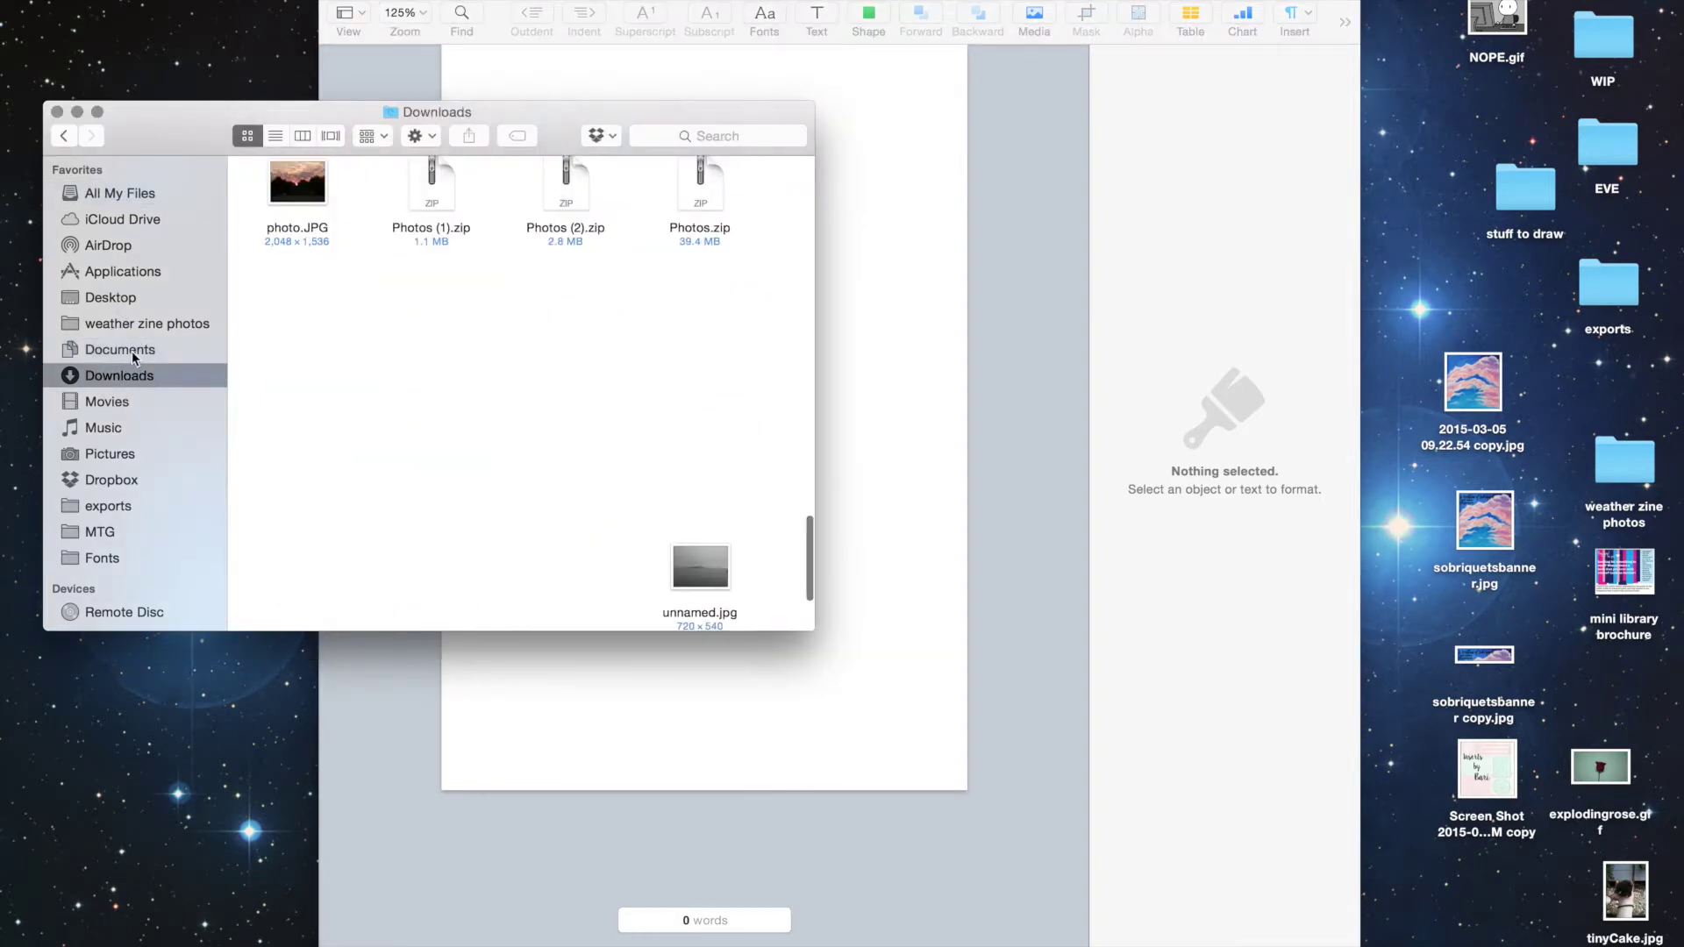
{"action": "left_click", "coordinate": [132, 351]}
{"action": "double_click", "coordinate": [311, 436]}
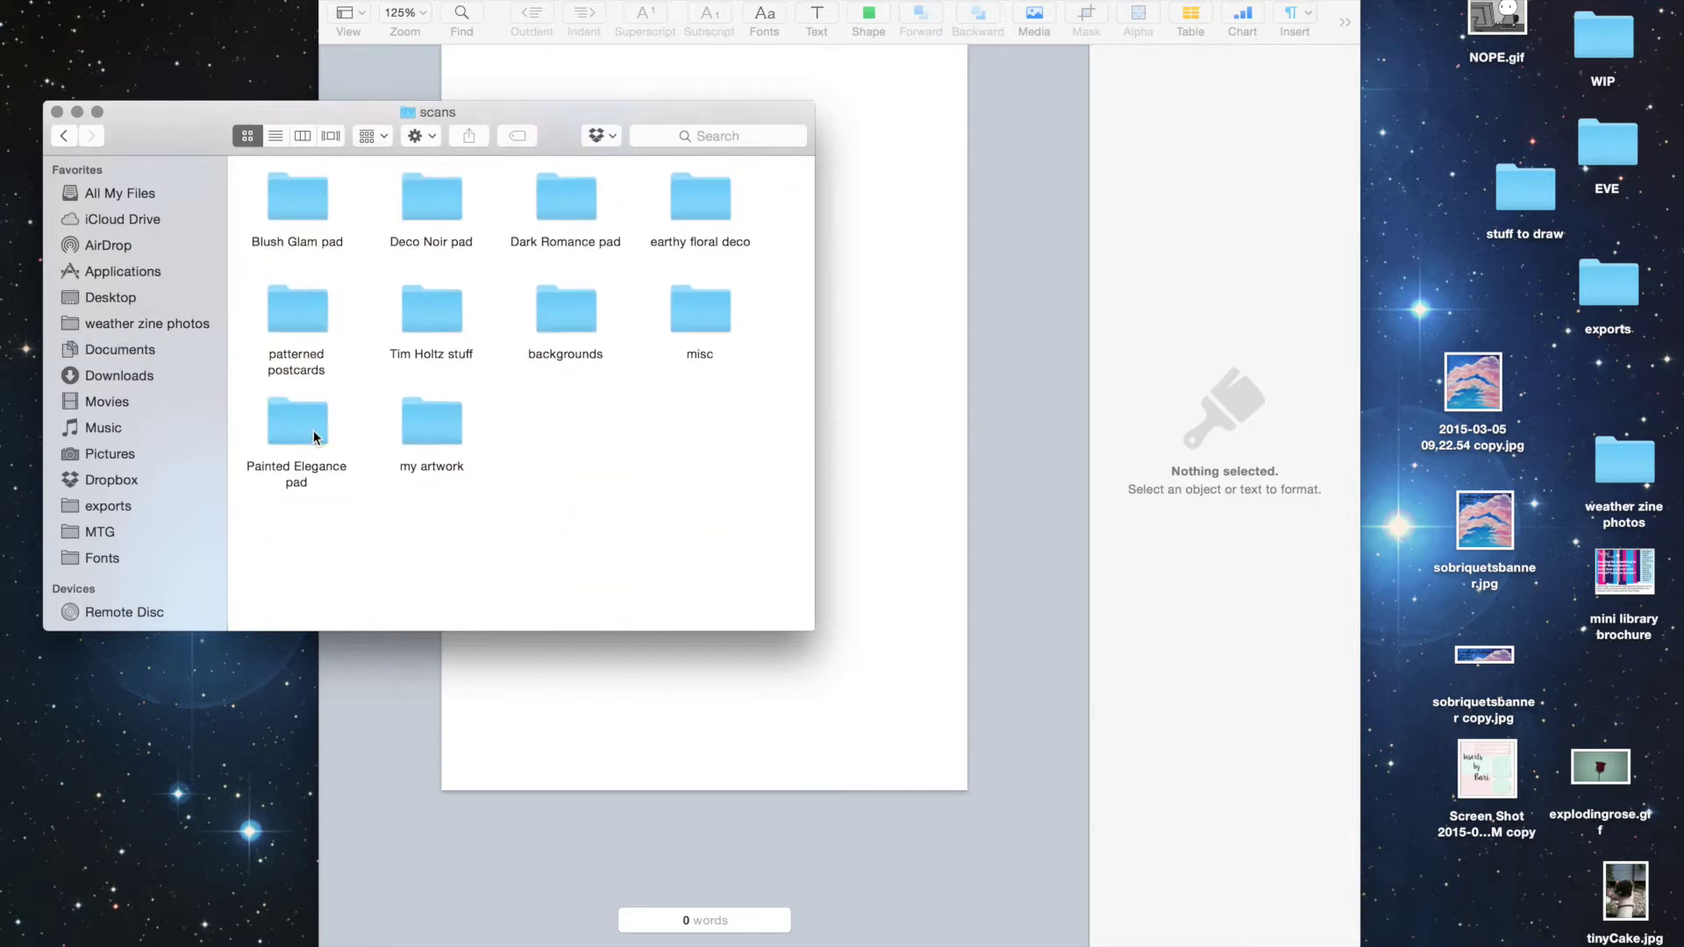
{"action": "double_click", "coordinate": [414, 428]}
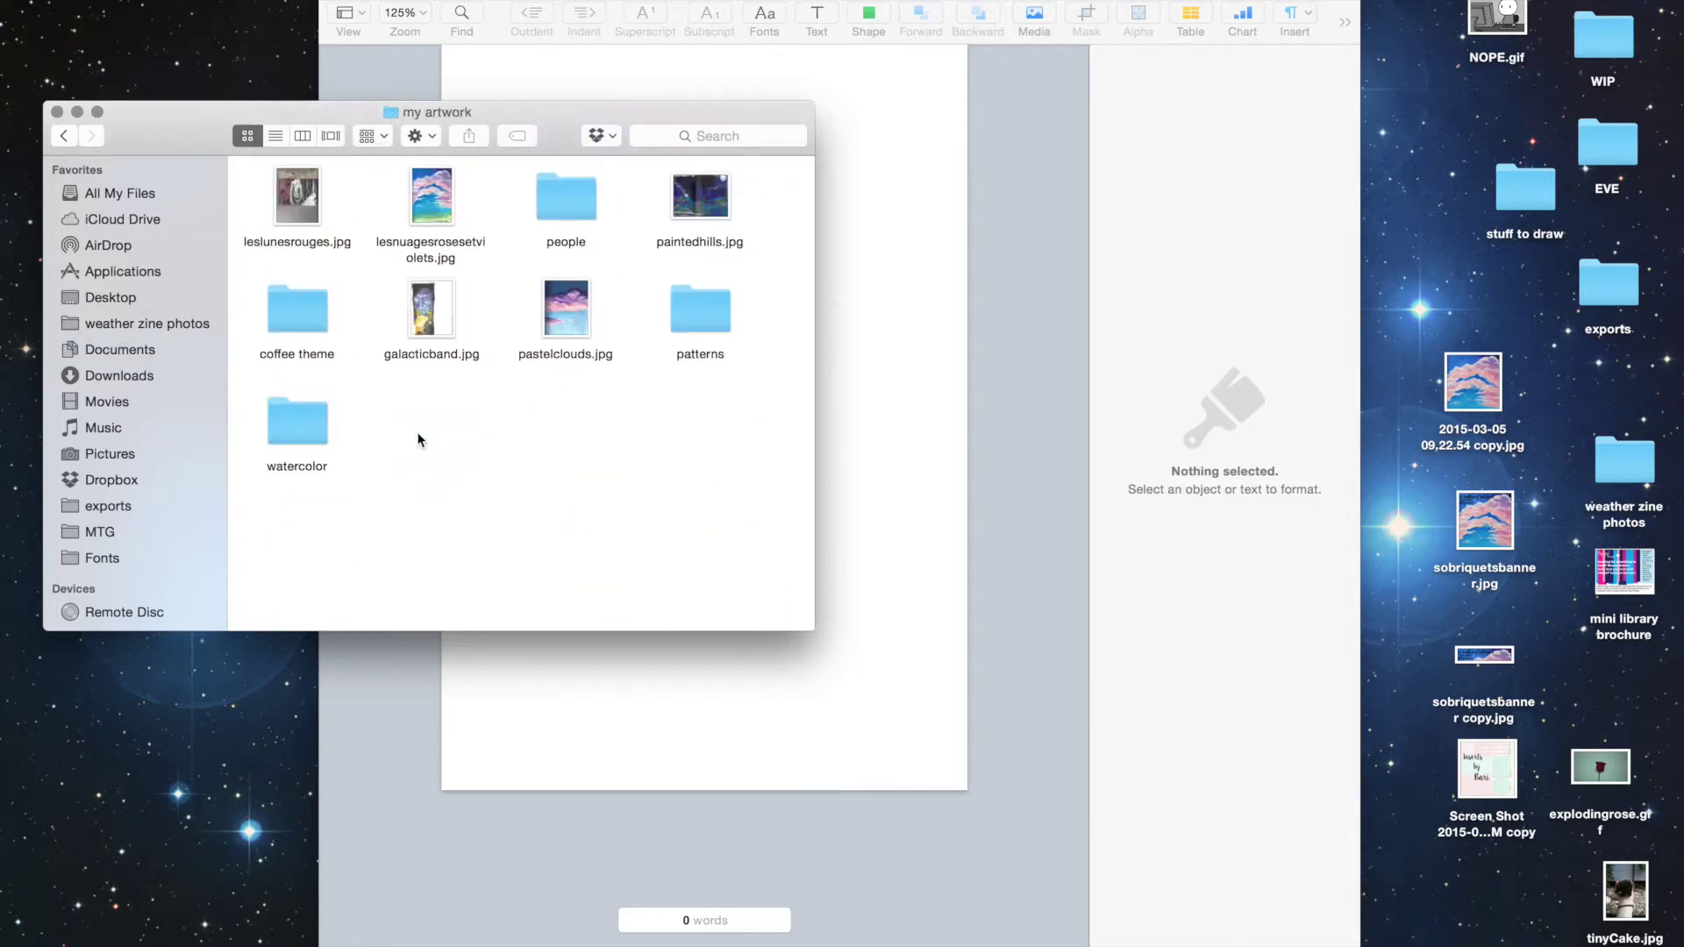
{"action": "left_click", "coordinate": [579, 332]}
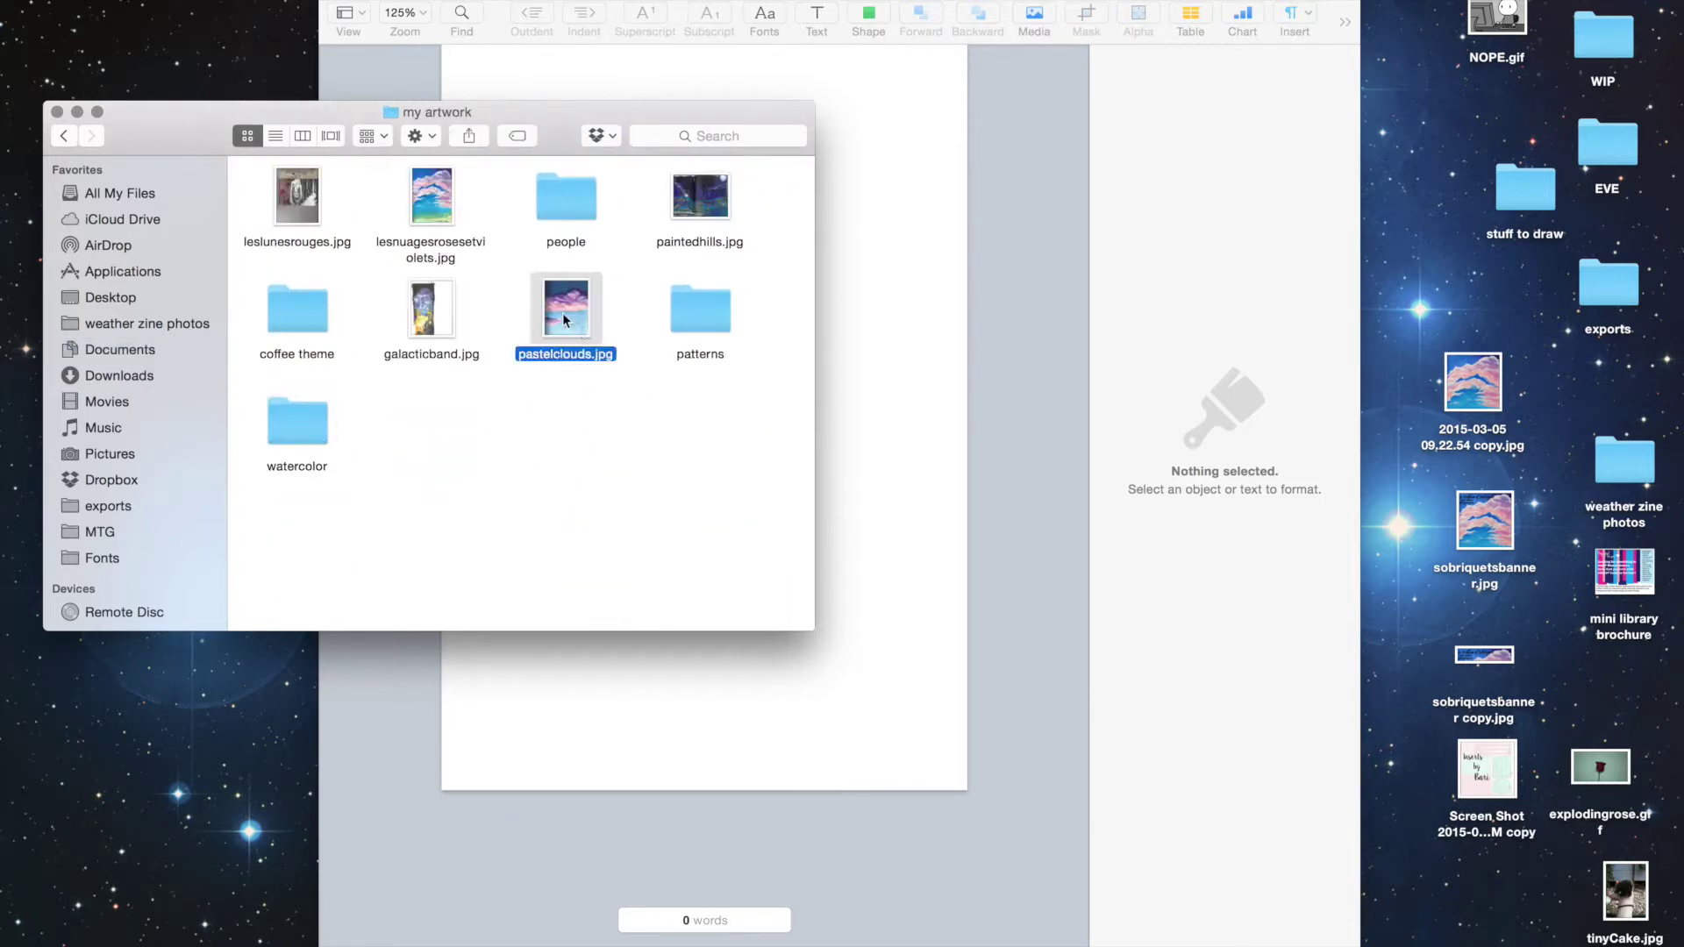
{"action": "double_click", "coordinate": [561, 312]}
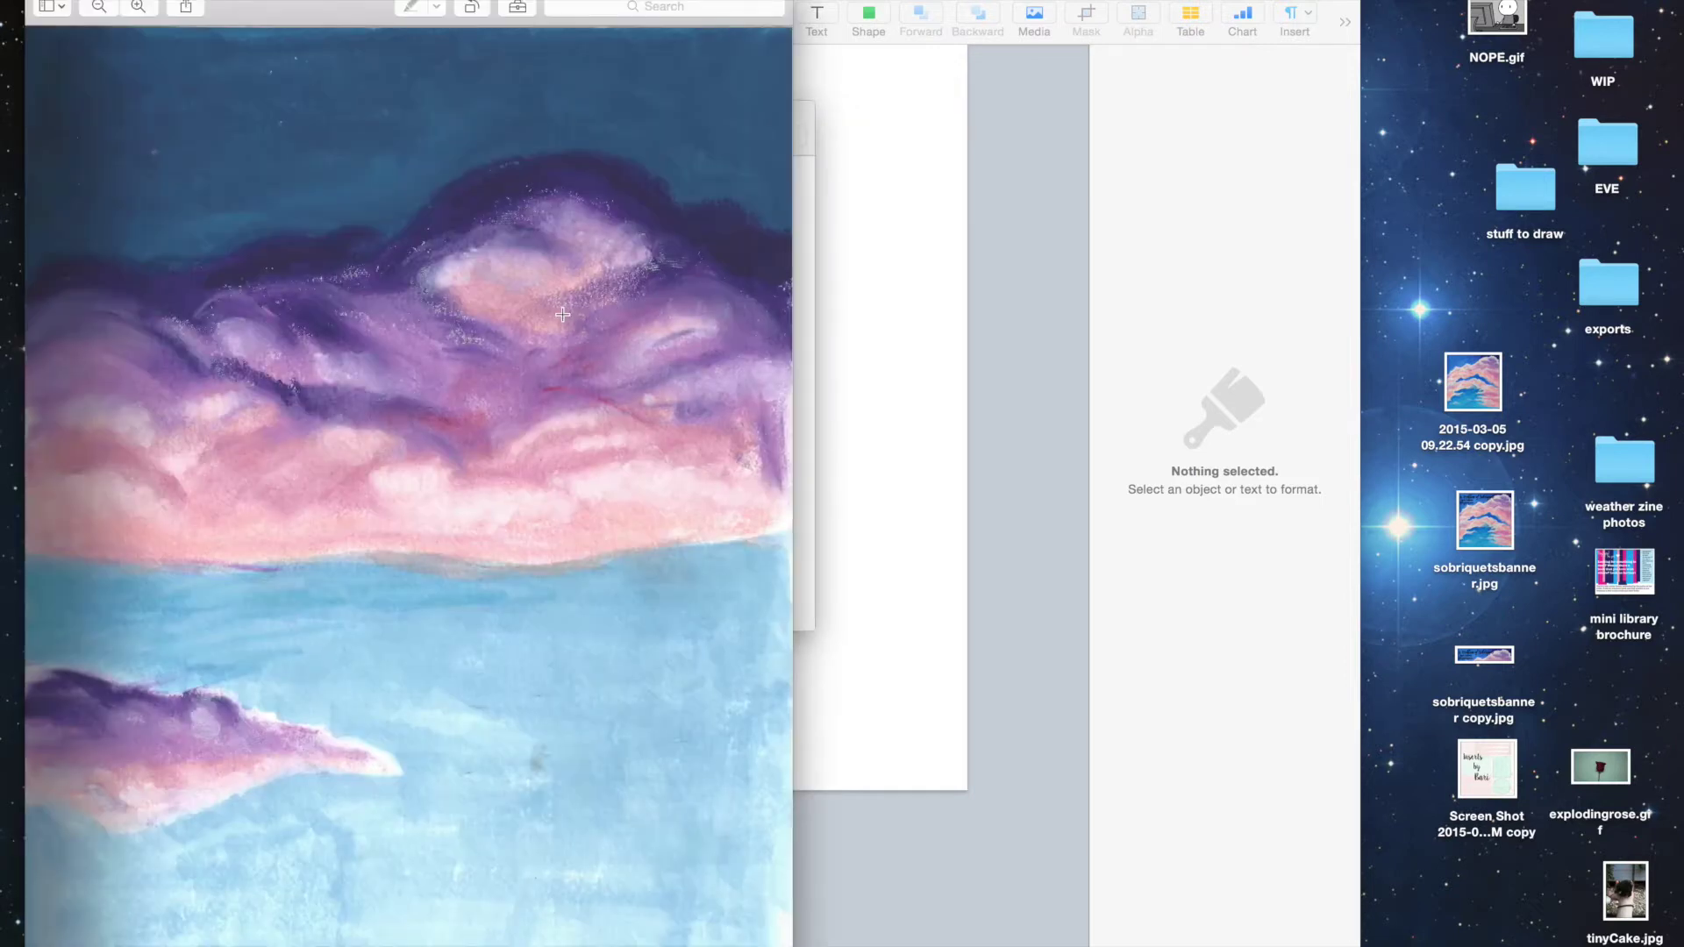
Step: Paste a copy of the pastel clouds picture onto the Pages document's blank page and set its text wrap to None
{"action": "left_click", "coordinate": [983, 297]}
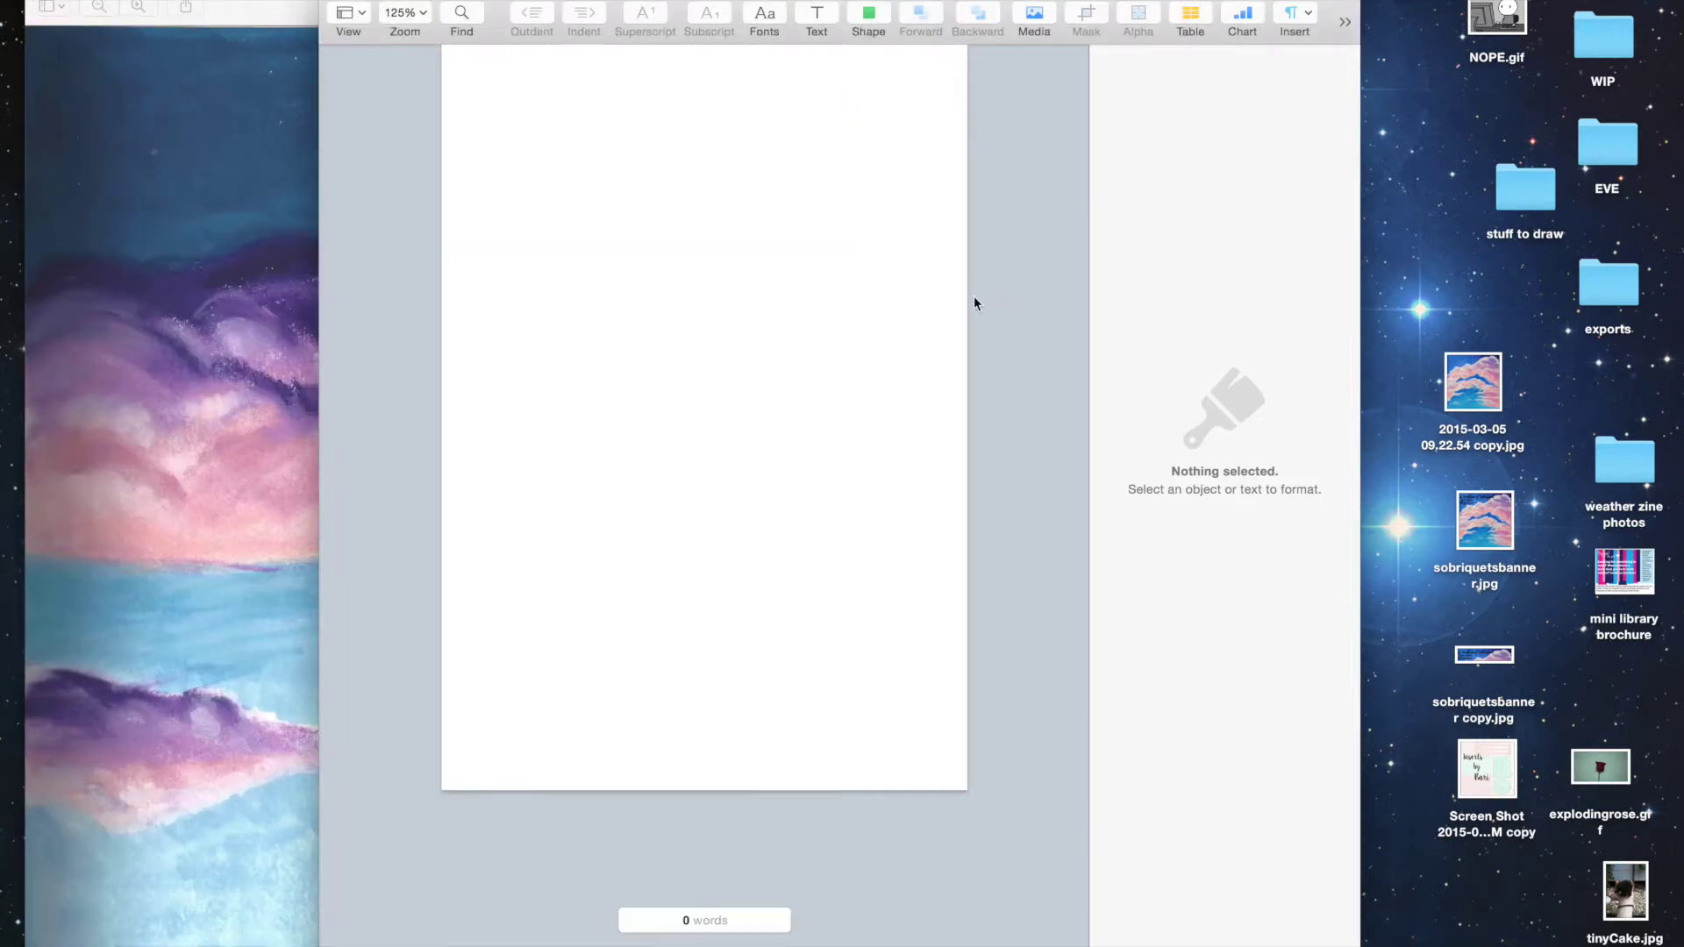
{"action": "key", "text": "super+v"}
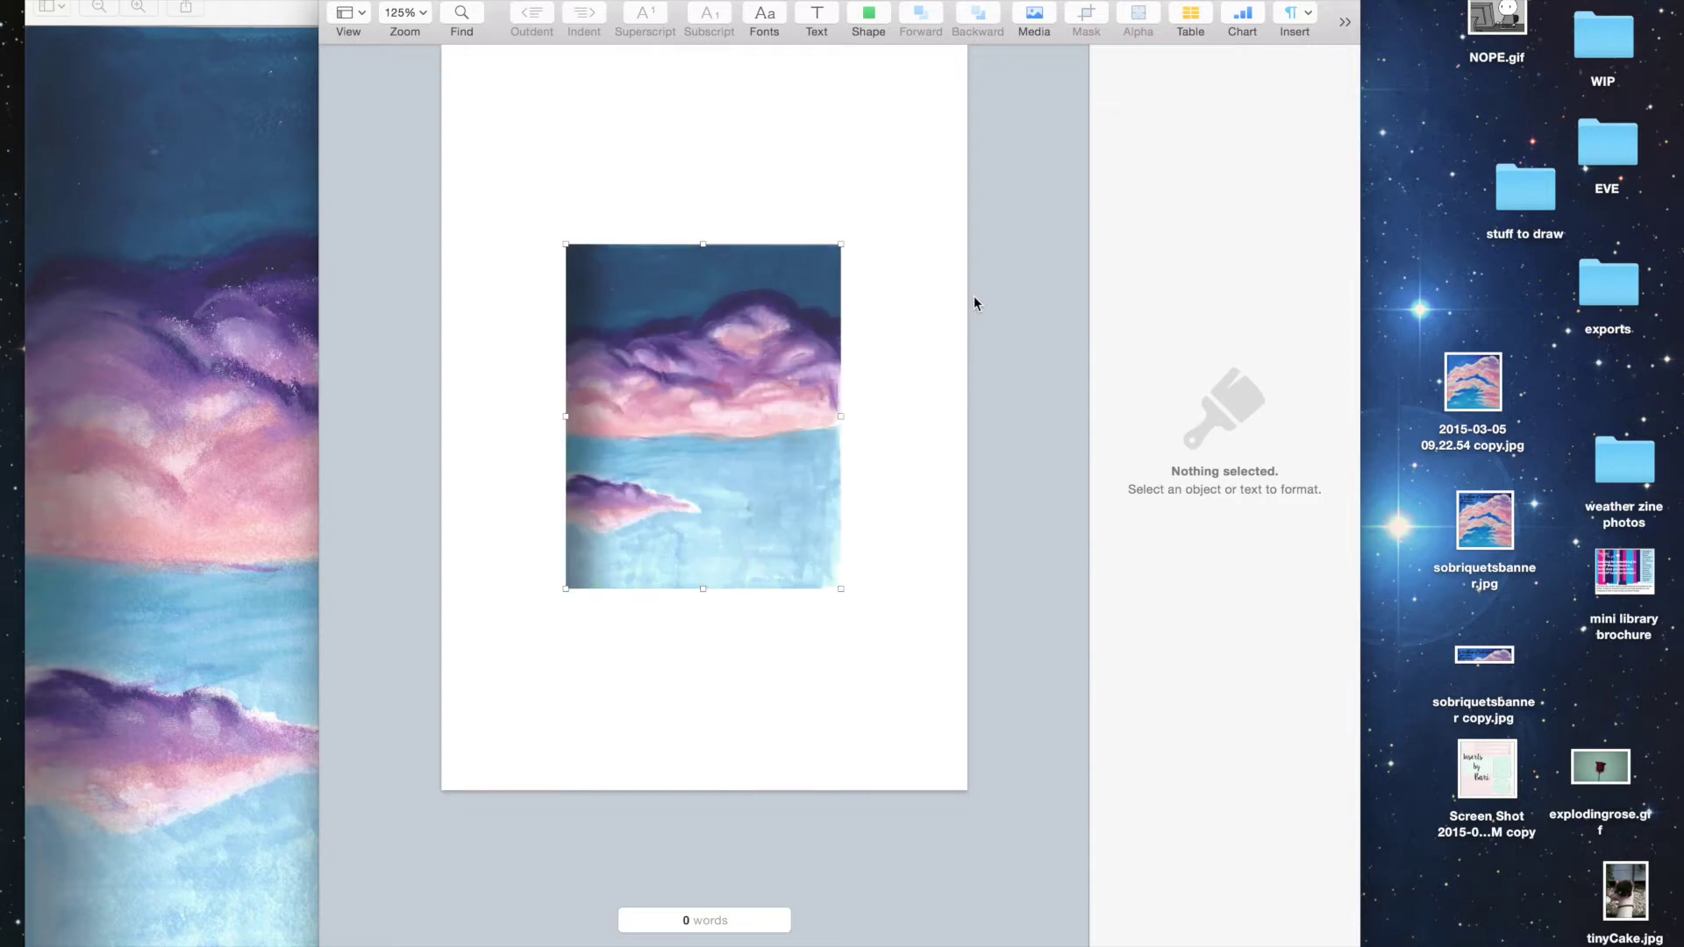
{"action": "left_click", "coordinate": [1307, 63]}
{"action": "left_click", "coordinate": [1176, 176]}
{"action": "left_click", "coordinate": [1144, 259]}
{"action": "left_click", "coordinate": [1132, 60]}
{"action": "left_click", "coordinate": [1344, 22]}
{"action": "left_click", "coordinate": [1130, 70]}
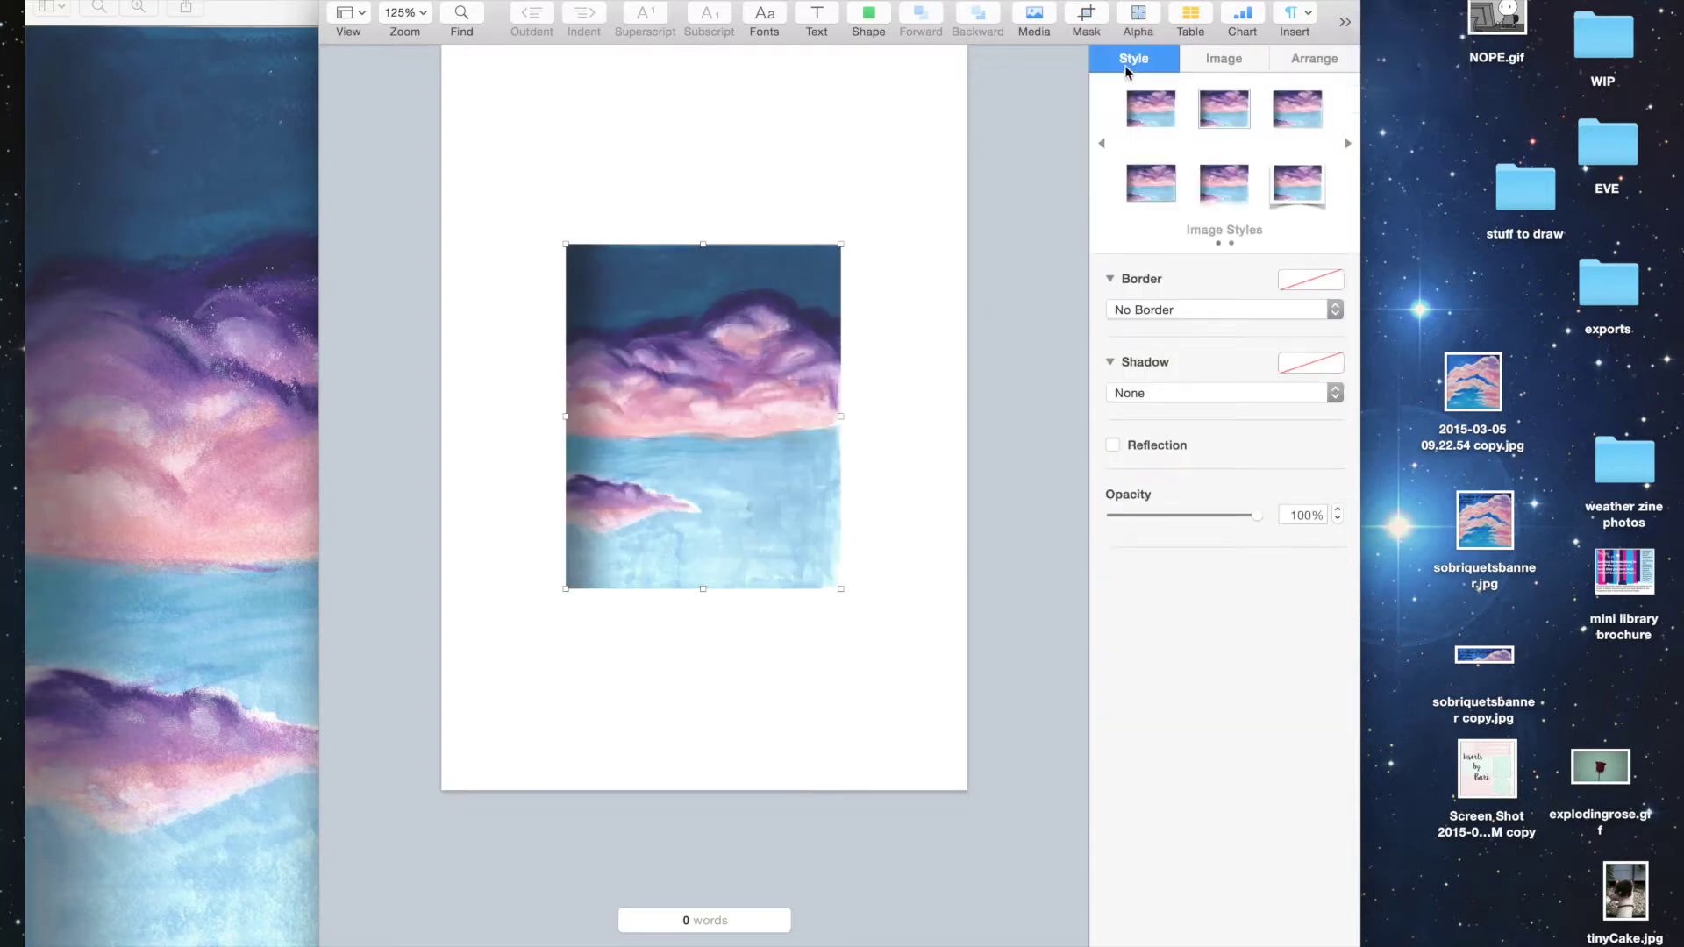
Step: Enlarge the clouds picture to cover the whole page and shift it to about x -0.77 in, y 0 in
{"action": "left_click_drag", "start_coordinate": [693, 479], "coordinate": [562, 261]}
{"action": "left_click_drag", "start_coordinate": [713, 388], "coordinate": [751, 613]}
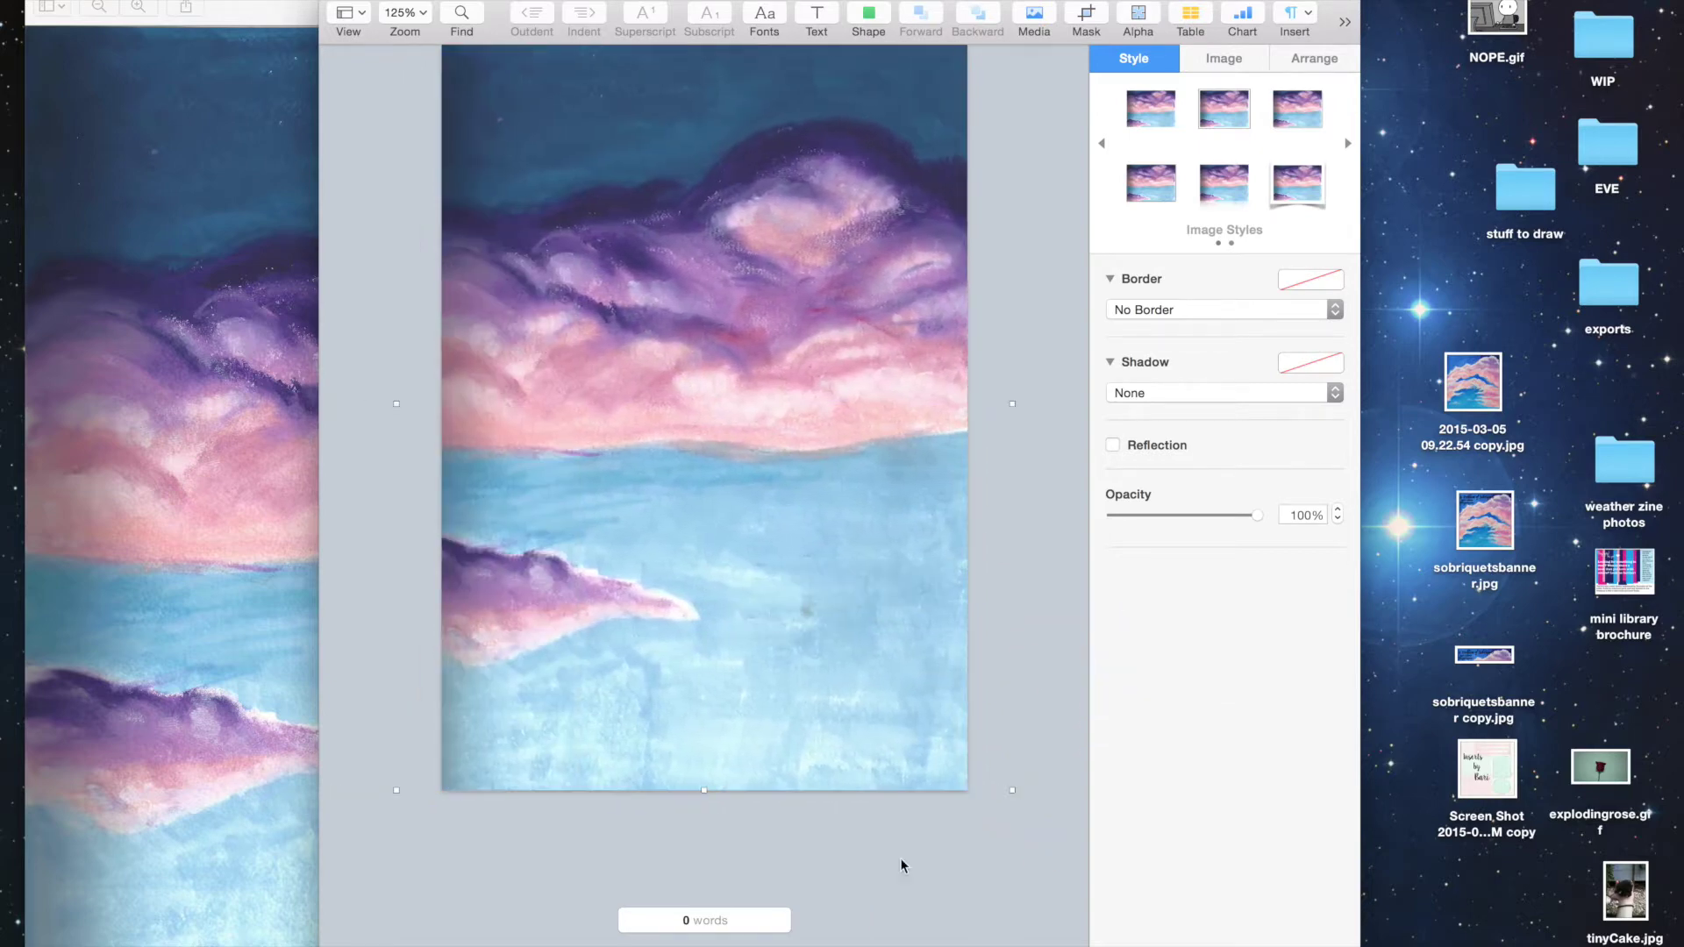
{"action": "scroll", "coordinate": [780, 527], "scroll_direction": "down", "scroll_amount": 3}
{"action": "left_click_drag", "start_coordinate": [932, 605], "coordinate": [765, 455]}
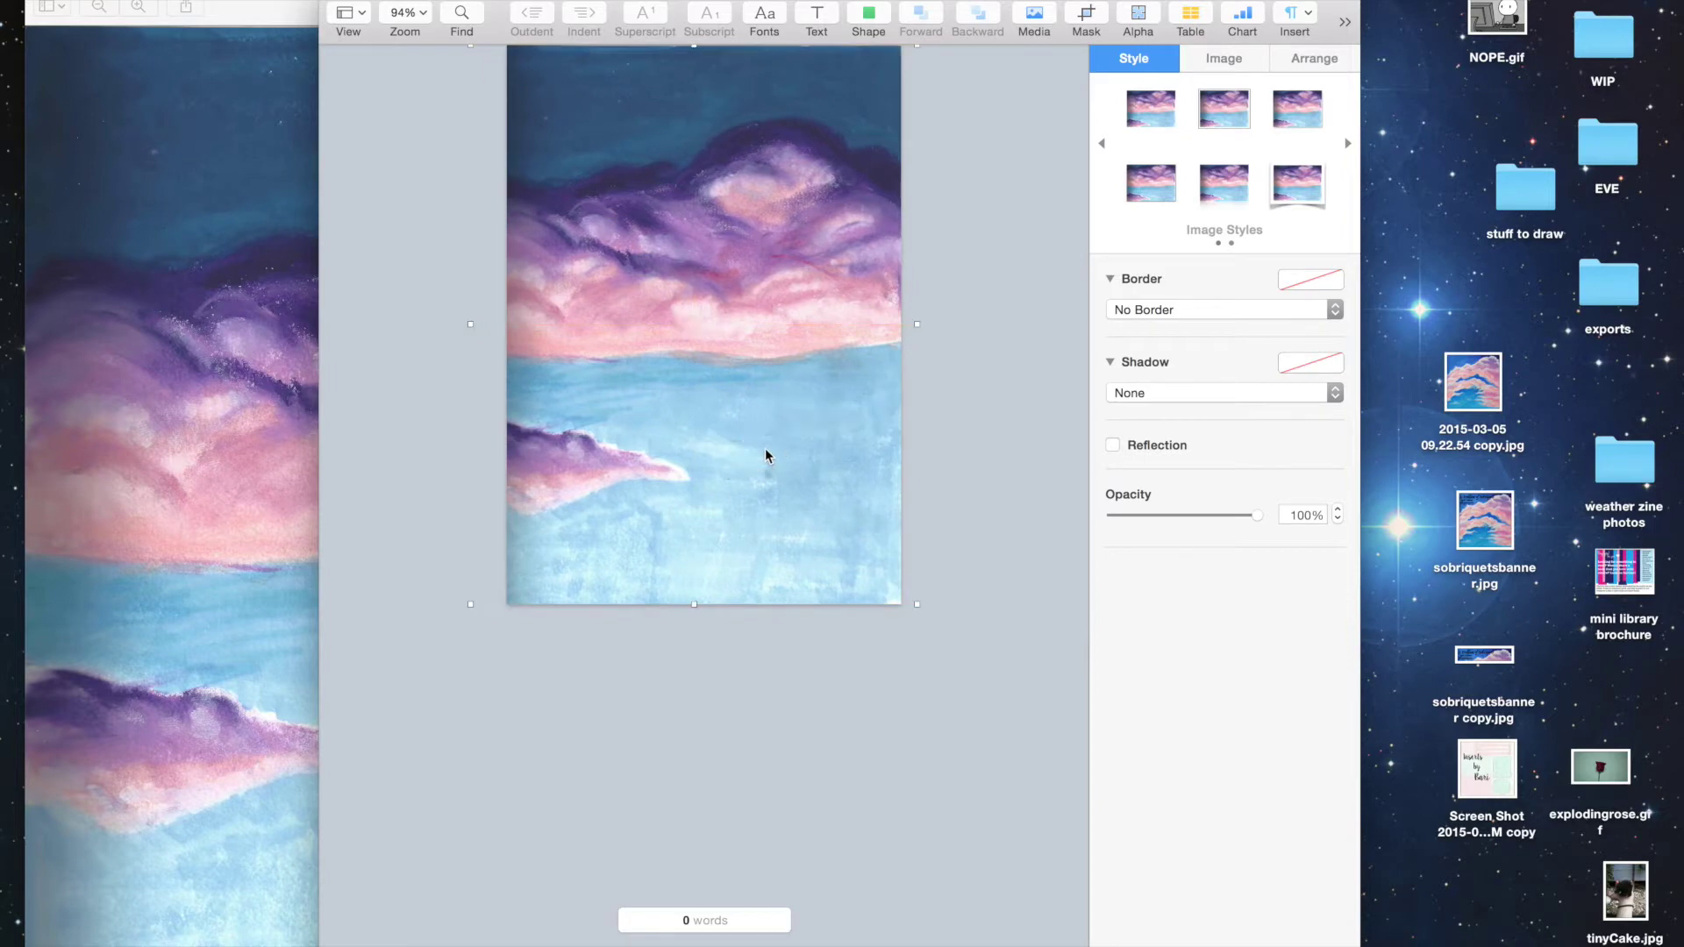
{"action": "left_click_drag", "start_coordinate": [760, 274], "coordinate": [688, 316]}
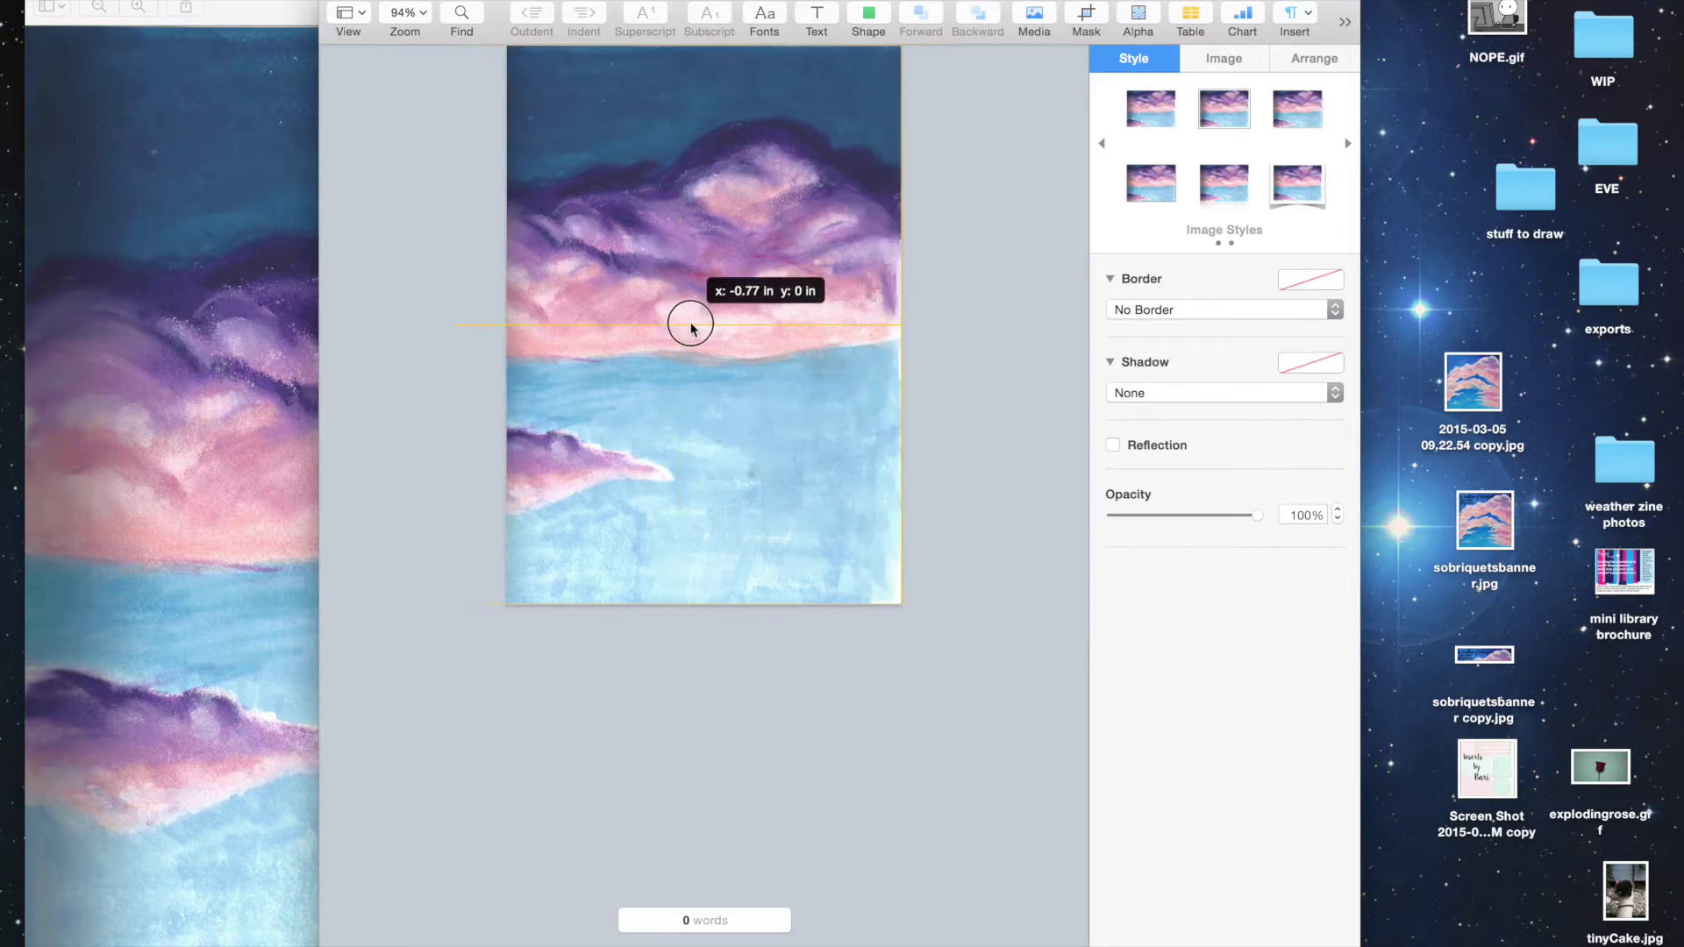
{"action": "left_click", "coordinate": [1031, 186]}
Step: Open neoncircles.jpg from the patterns folder and select a tall rectangular area of the circle pattern to copy
{"action": "left_click", "coordinate": [39, 0]}
{"action": "left_click", "coordinate": [264, 338]}
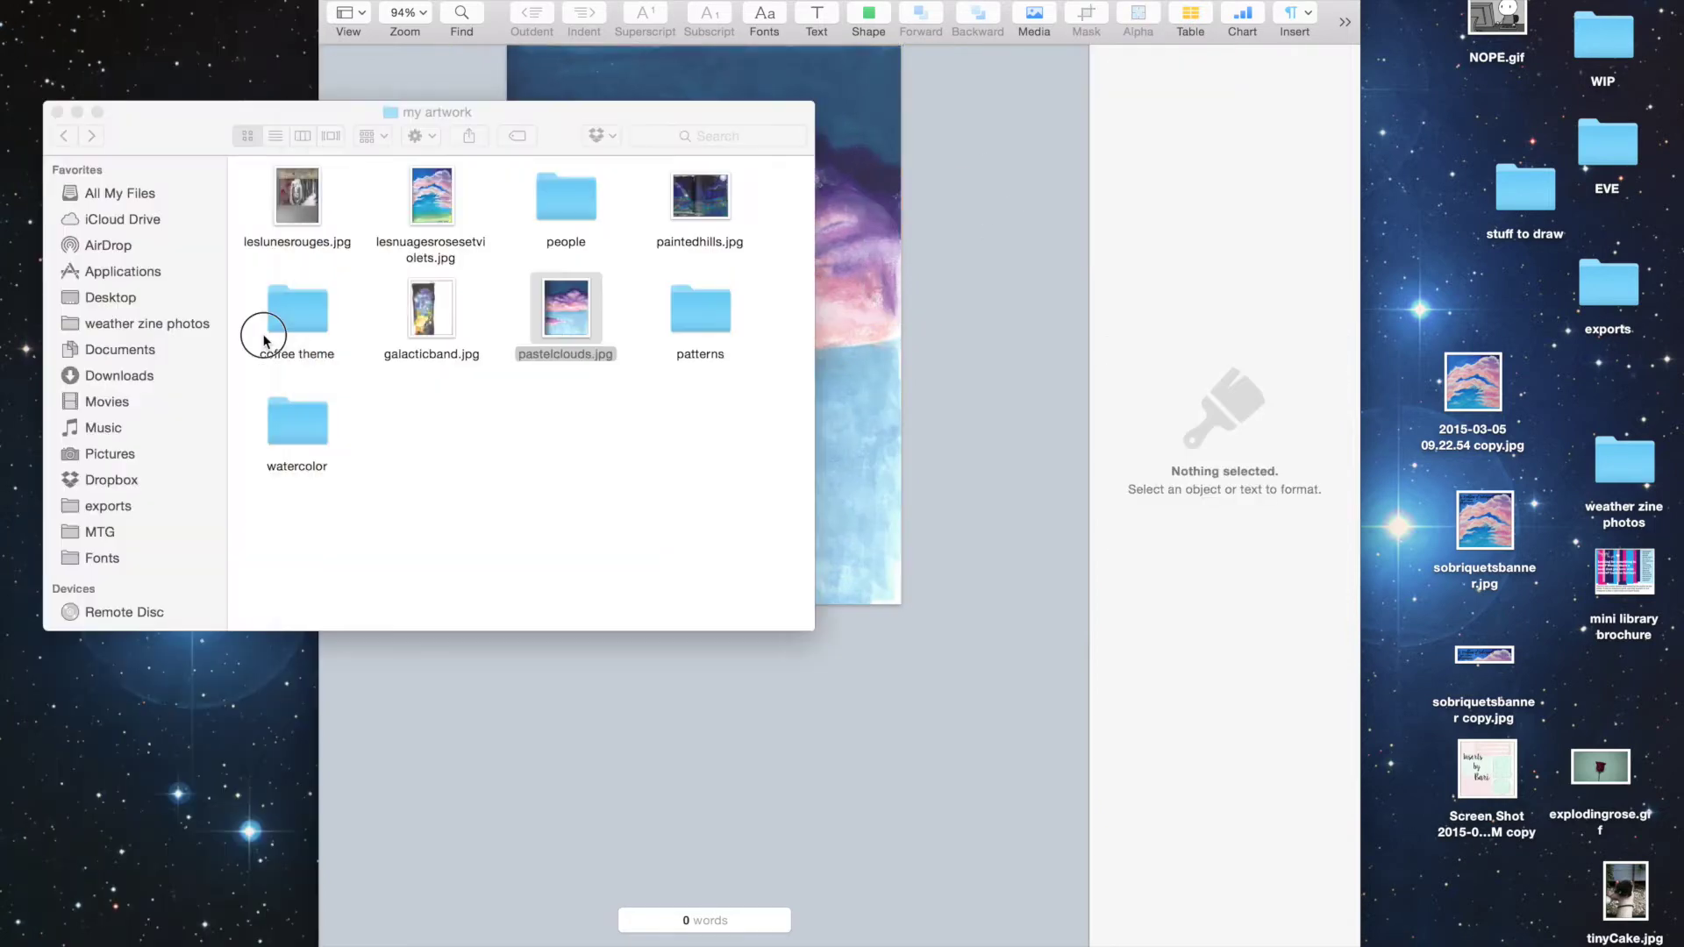
{"action": "left_click", "coordinate": [591, 482]}
{"action": "double_click", "coordinate": [721, 302]}
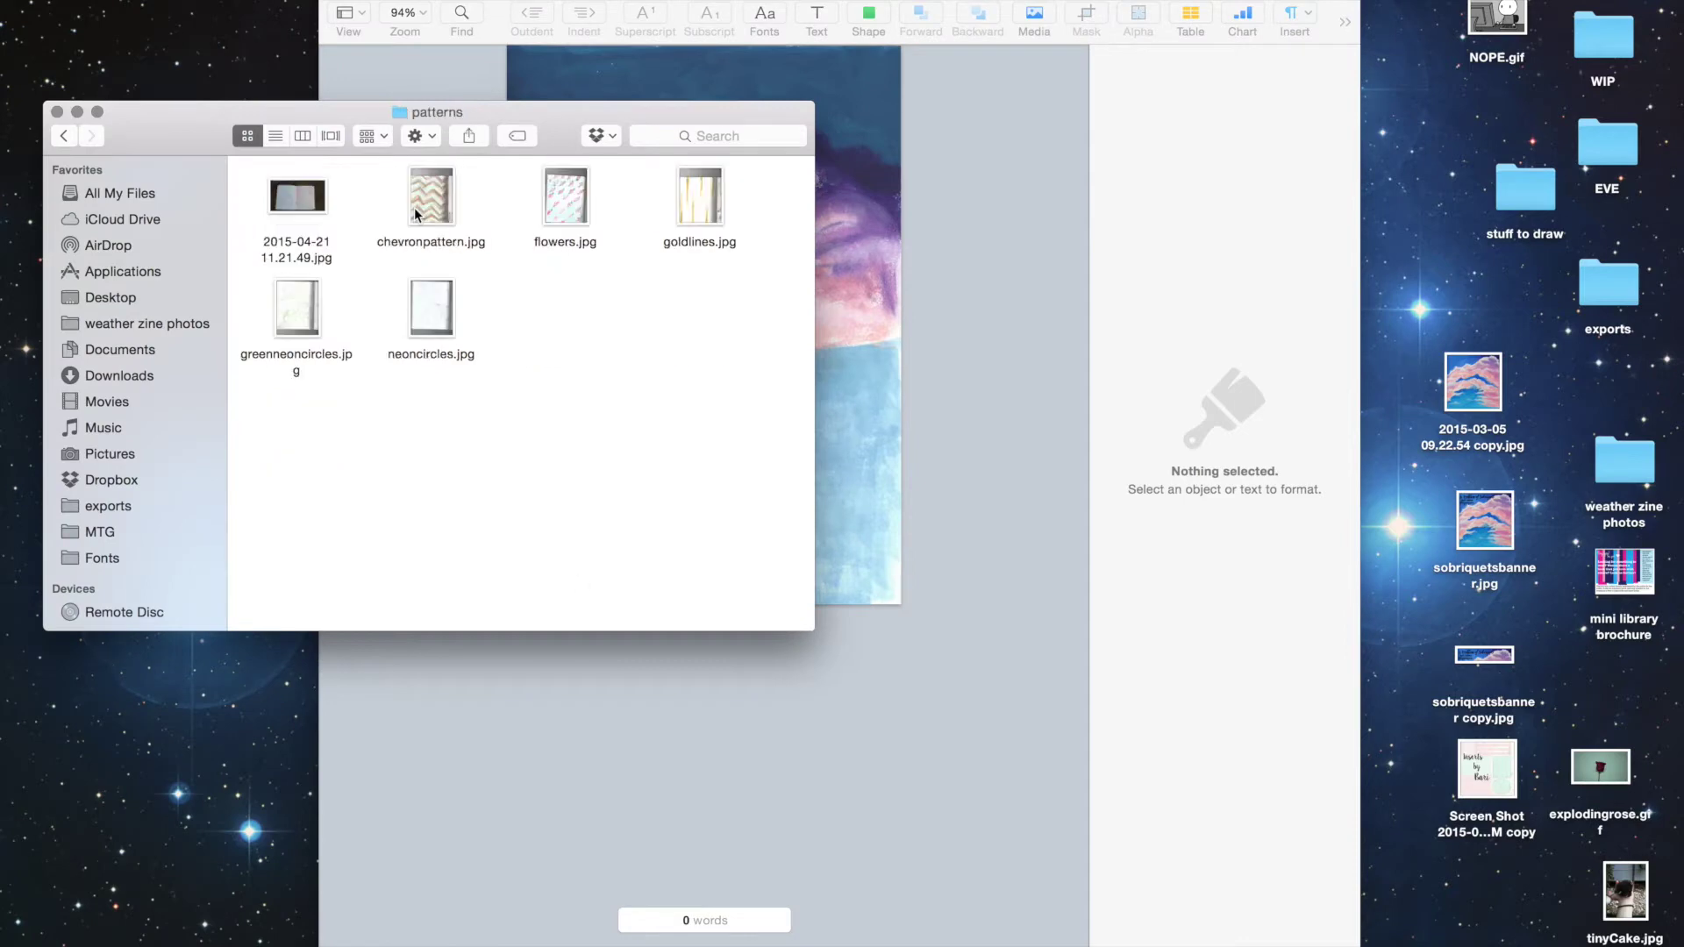
{"action": "double_click", "coordinate": [434, 318]}
{"action": "left_click_drag", "start_coordinate": [481, 519], "coordinate": [274, 67]}
{"action": "left_click_drag", "start_coordinate": [167, 72], "coordinate": [578, 863]}
Step: Paste the copied circle pattern onto the clouds page in Pages and set its text wrap to None
{"action": "left_click", "coordinate": [1029, 356]}
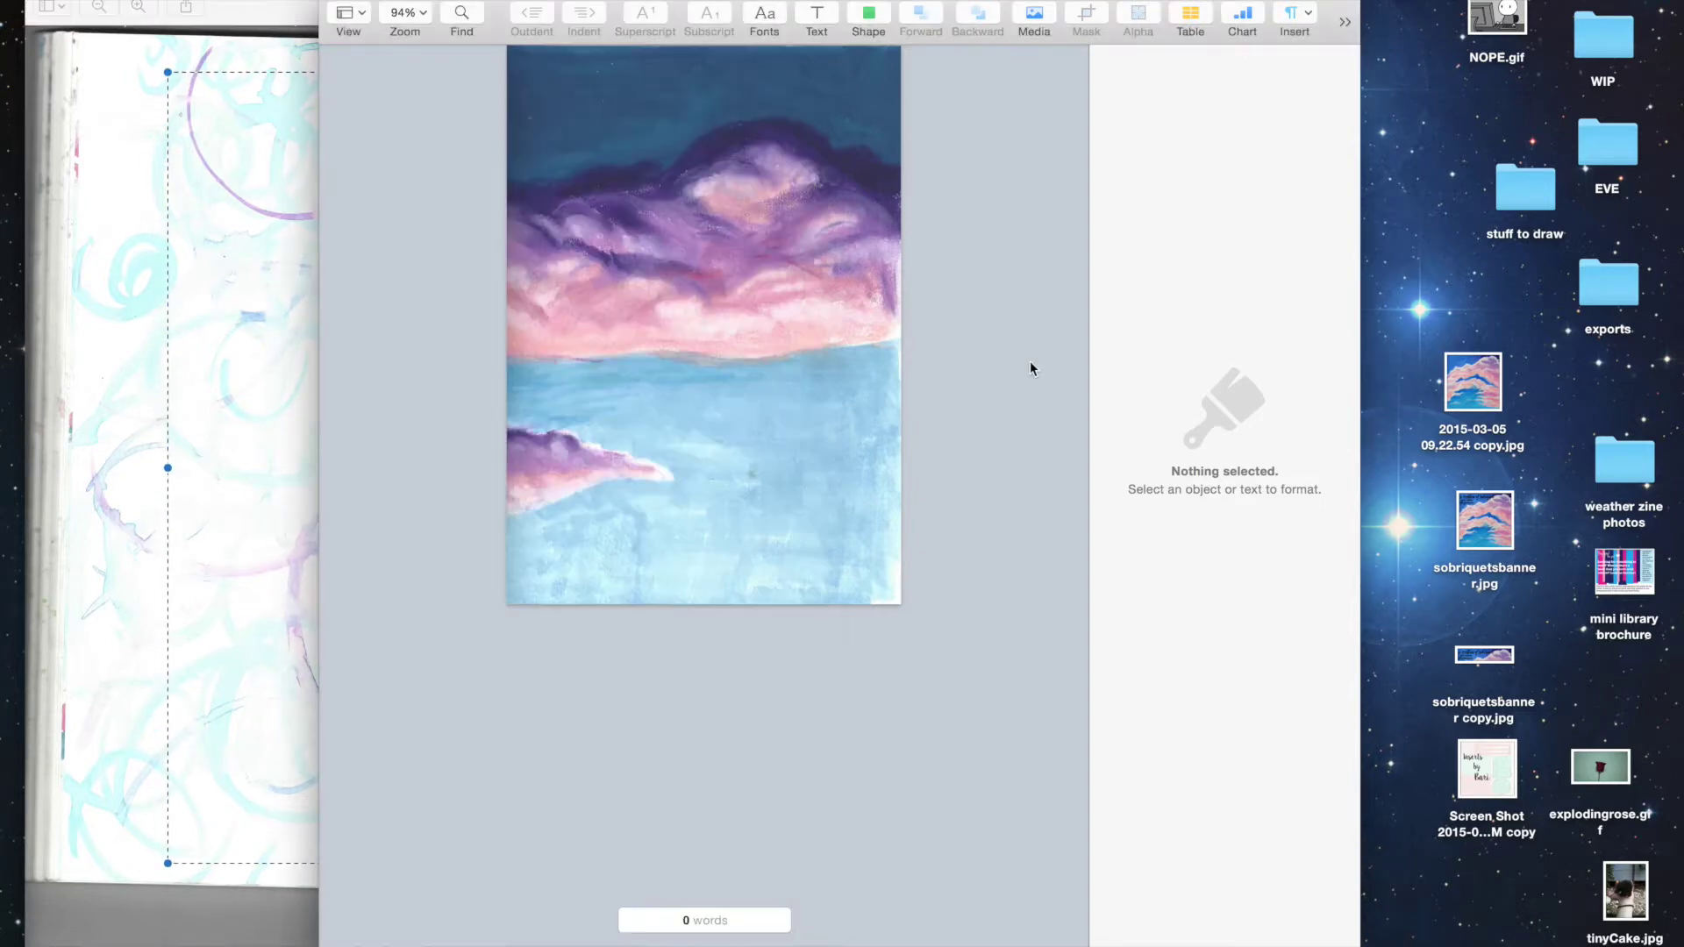
{"action": "key", "text": "super+v"}
{"action": "left_click", "coordinate": [1313, 57]}
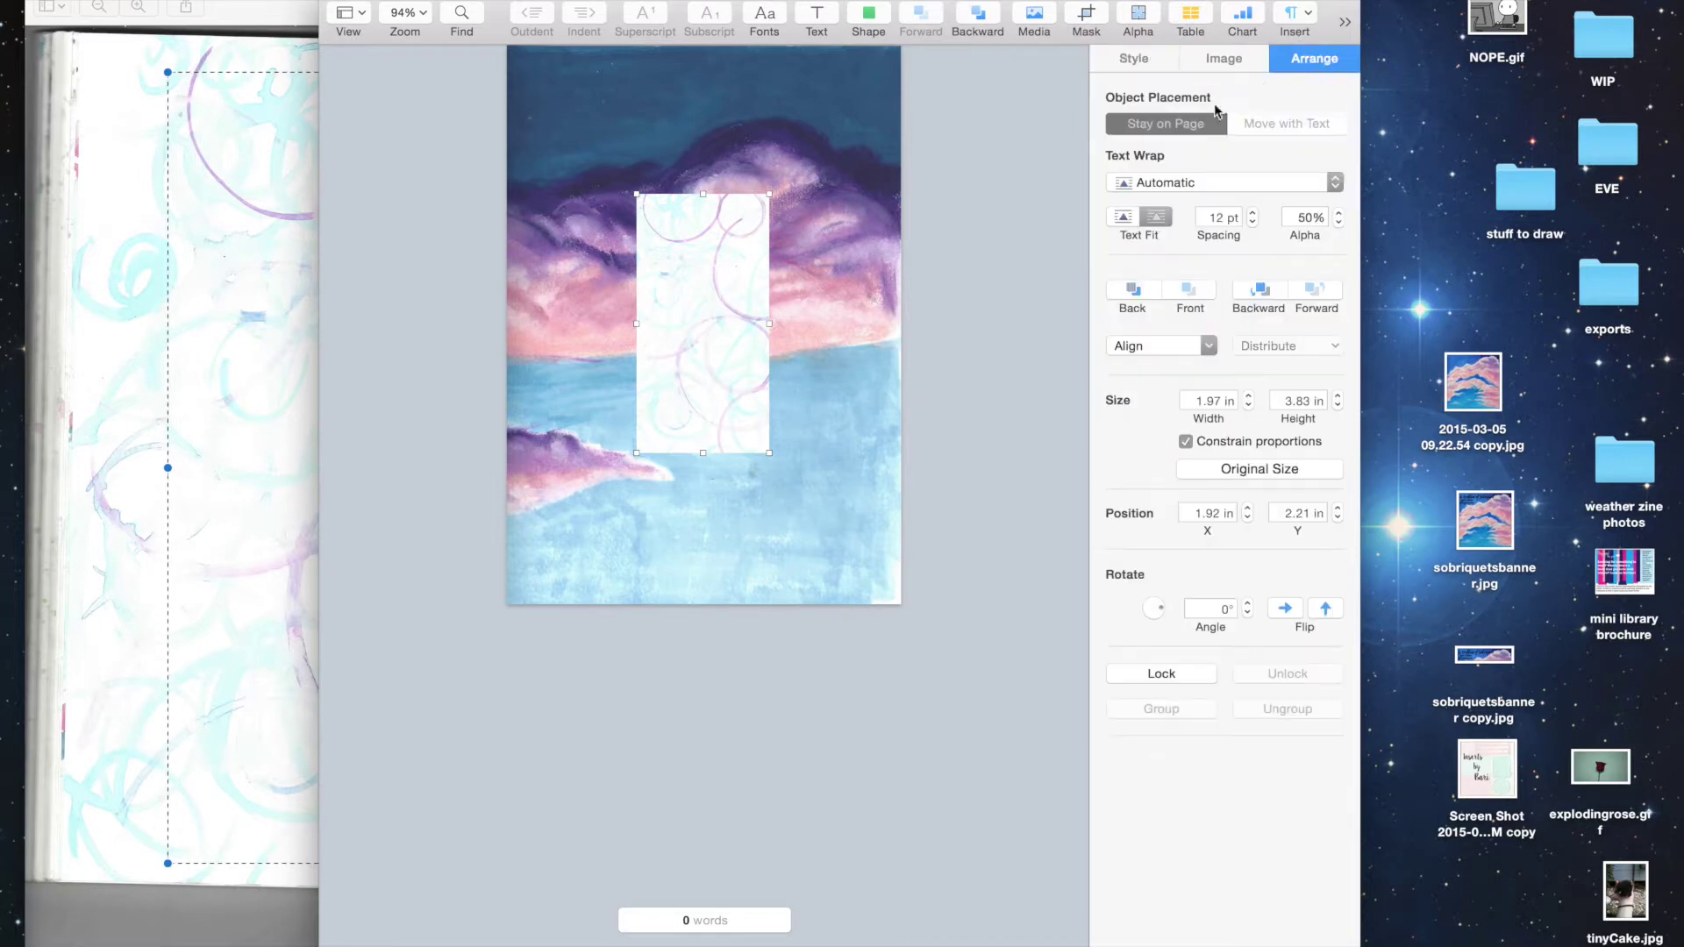
{"action": "left_click", "coordinate": [1157, 184]}
{"action": "left_click", "coordinate": [1153, 259]}
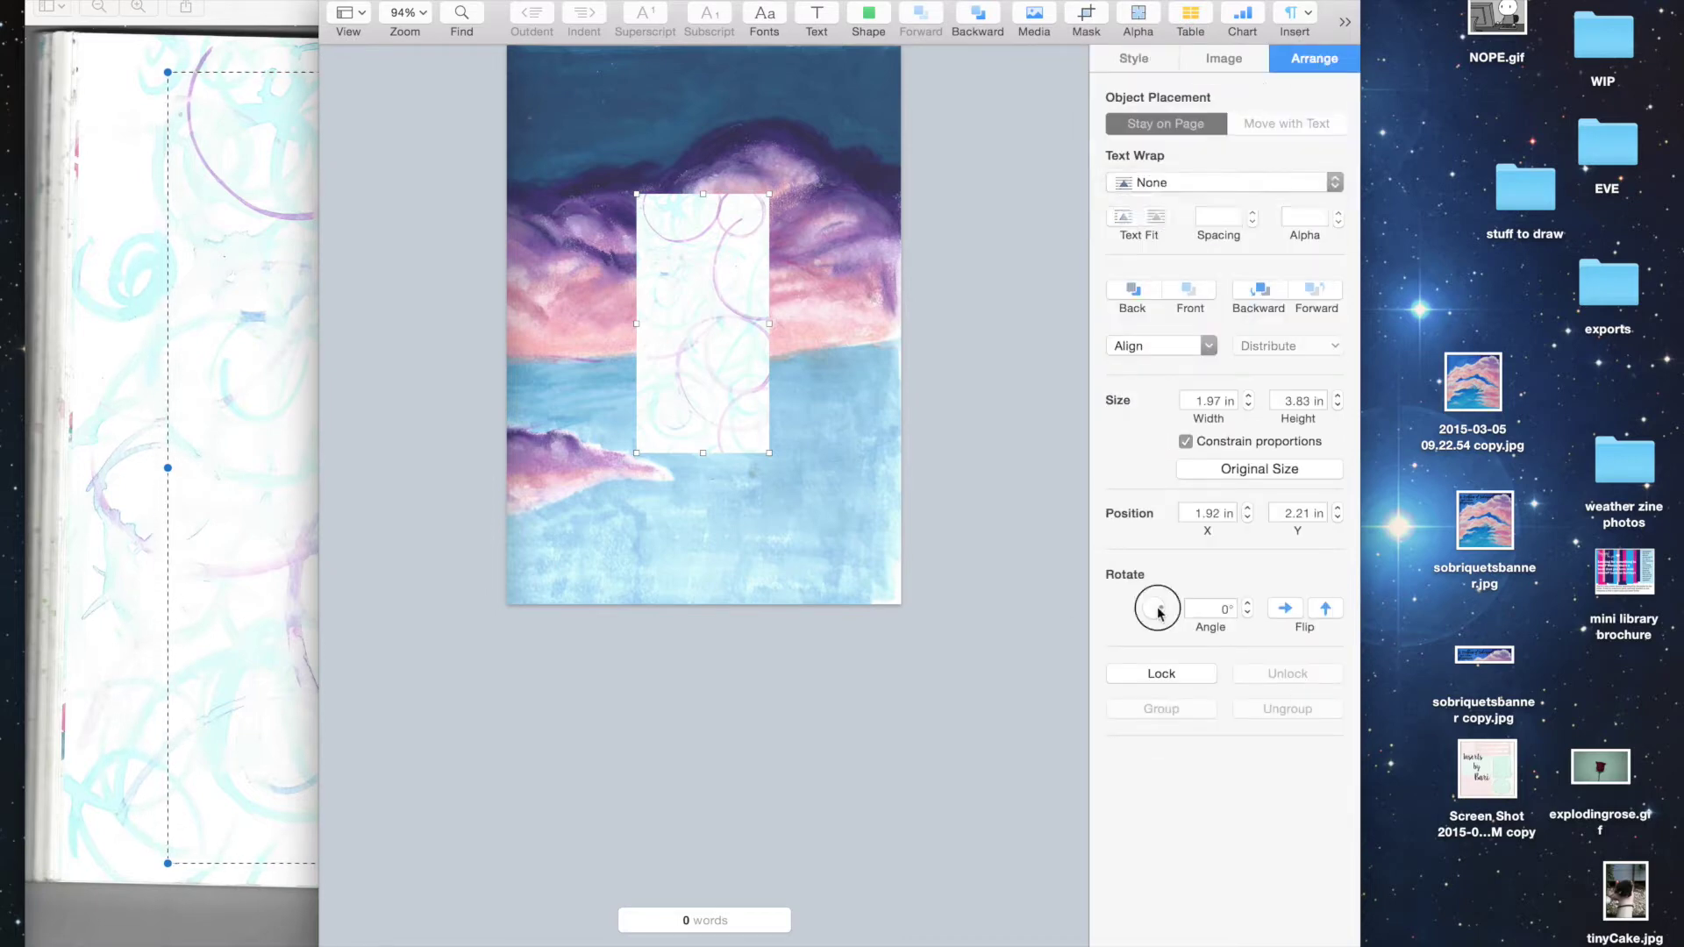
Step: Rotate the circle pattern by 90° and enlarge it to span the page width along the upper edge
{"action": "left_click_drag", "start_coordinate": [1158, 613], "coordinate": [1153, 605]}
{"action": "type", "text": "90"}
{"action": "key", "text": "Return"}
{"action": "left_click_drag", "start_coordinate": [702, 326], "coordinate": [627, 125]}
{"action": "left_click_drag", "start_coordinate": [766, 115], "coordinate": [768, 188]}
Step: Flip the circle pattern vertically and horizontally, and position it as a narrow header strip at about y -2.2 in
{"action": "left_click", "coordinate": [1324, 609]}
{"action": "left_click", "coordinate": [1292, 615]}
{"action": "mouse_move", "coordinate": [763, 85]}
{"action": "left_mouse_down"}
{"action": "mouse_move", "coordinate": [749, 32]}
{"action": "mouse_move", "coordinate": [748, 162]}
{"action": "mouse_move", "coordinate": [752, 53]}
{"action": "mouse_move", "coordinate": [752, 67]}
{"action": "left_mouse_up"}
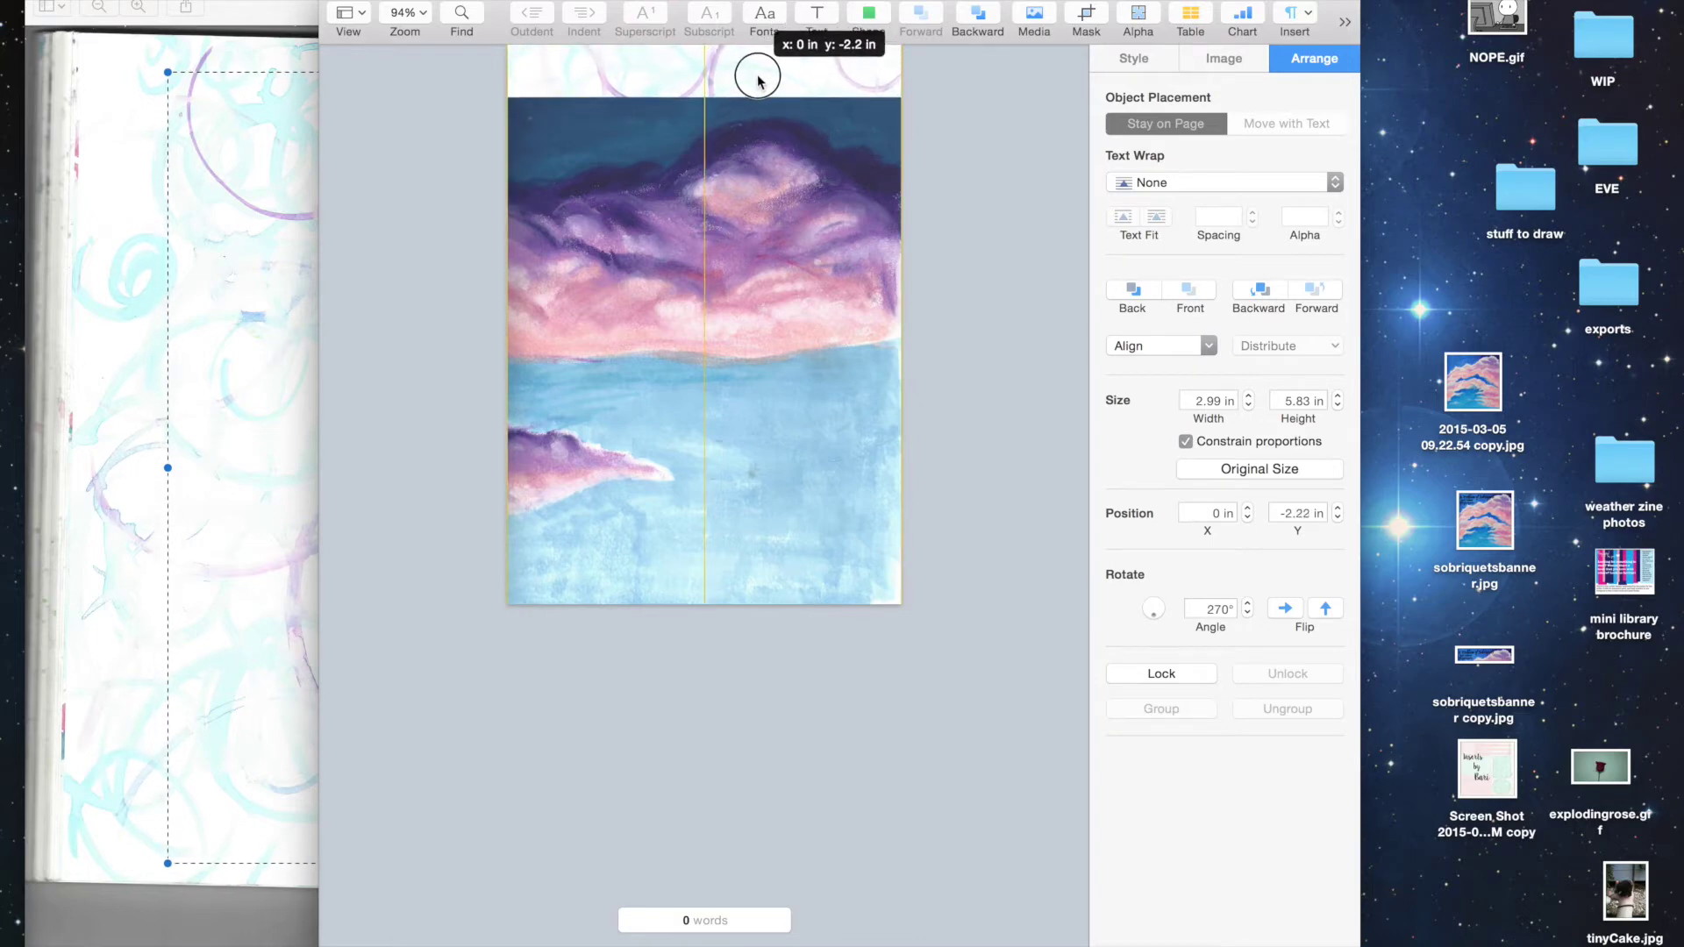
{"action": "left_click", "coordinate": [989, 139]}
Step: Add a text box reading "Notes" in Moon Flower Bold at 31 pt
{"action": "left_click", "coordinate": [816, 18]}
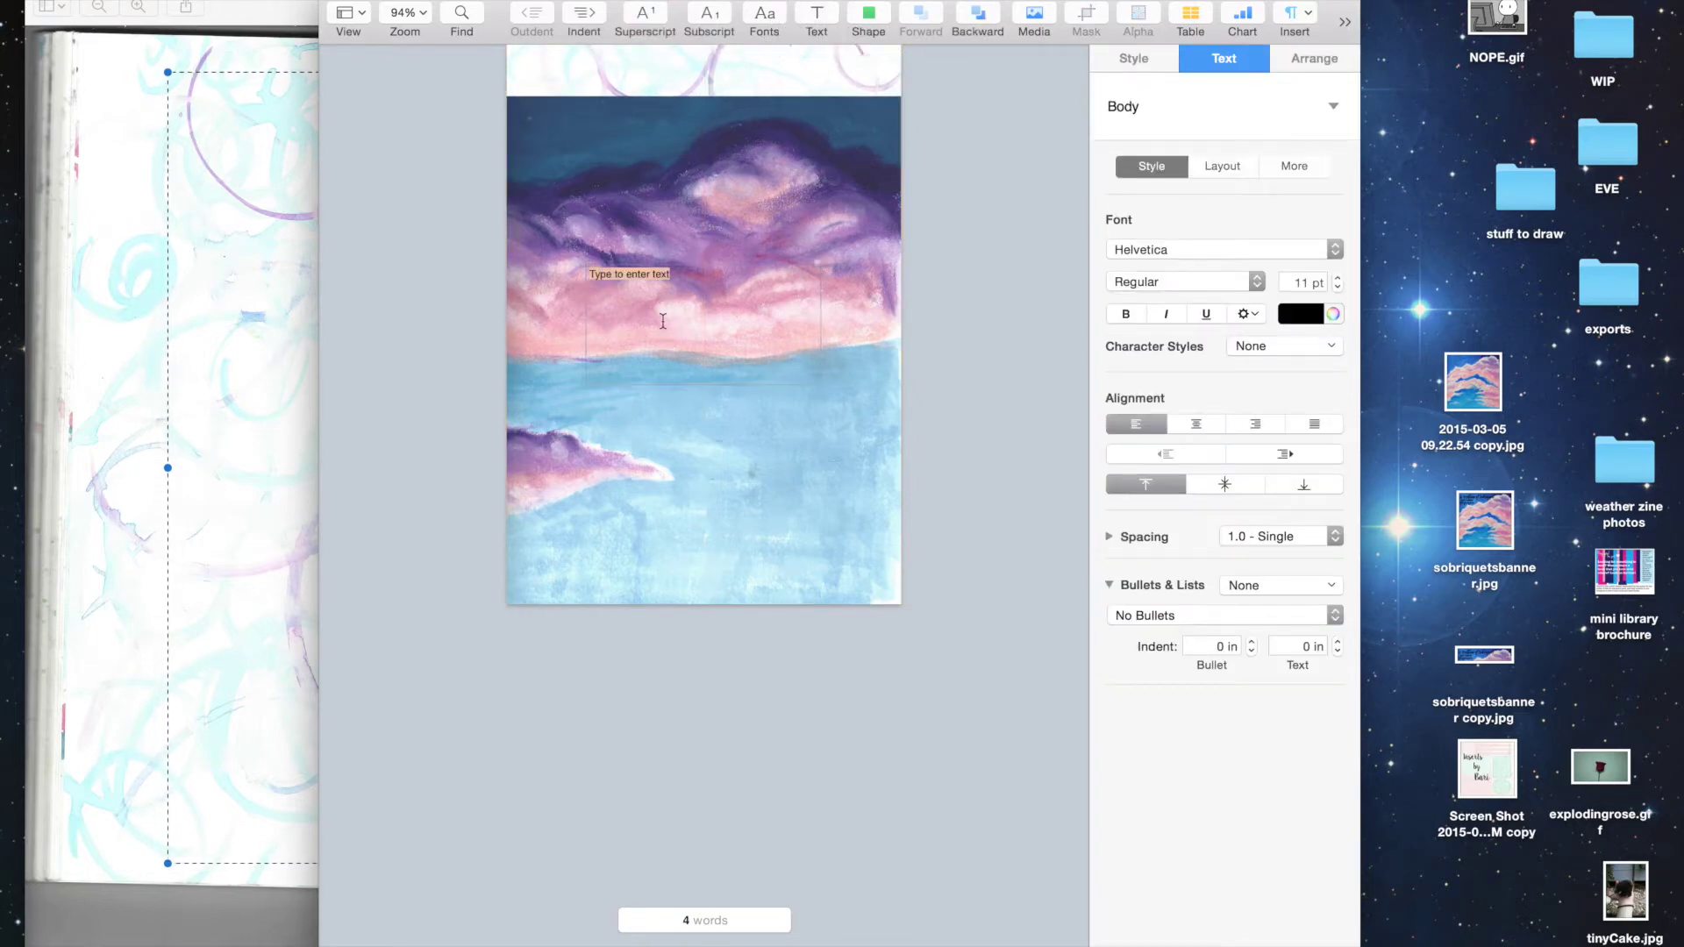
{"action": "left_click", "coordinate": [1179, 250]}
{"action": "scroll", "coordinate": [1164, 766], "scroll_direction": "down", "scroll_amount": 10}
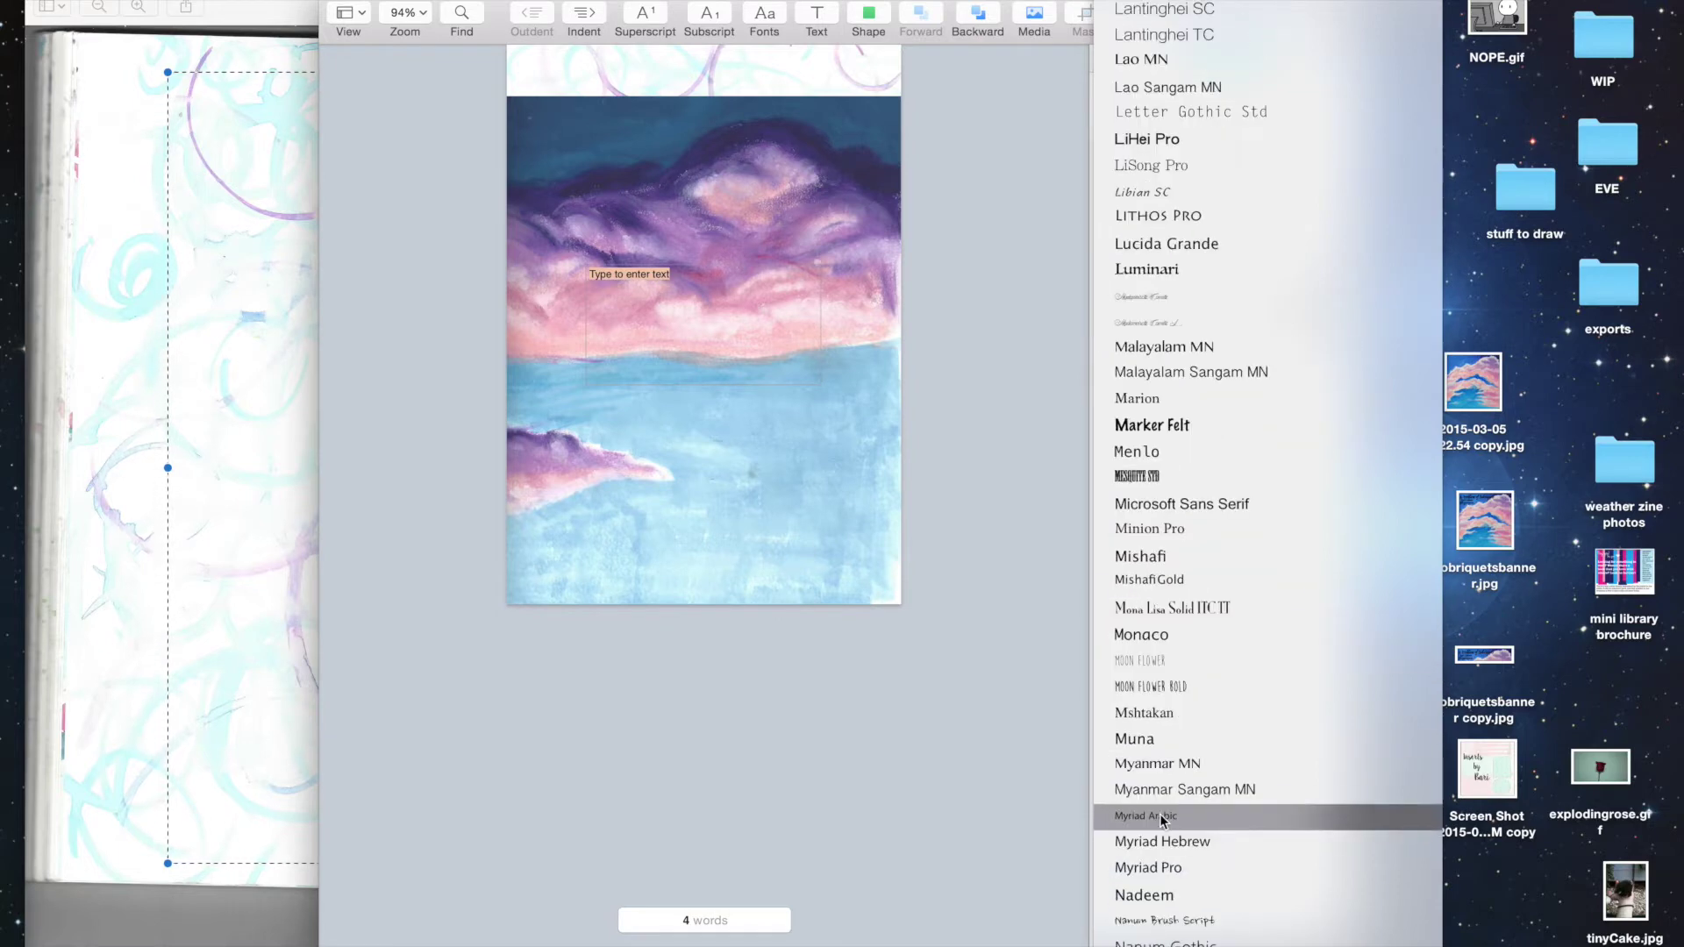
{"action": "left_click", "coordinate": [1164, 687]}
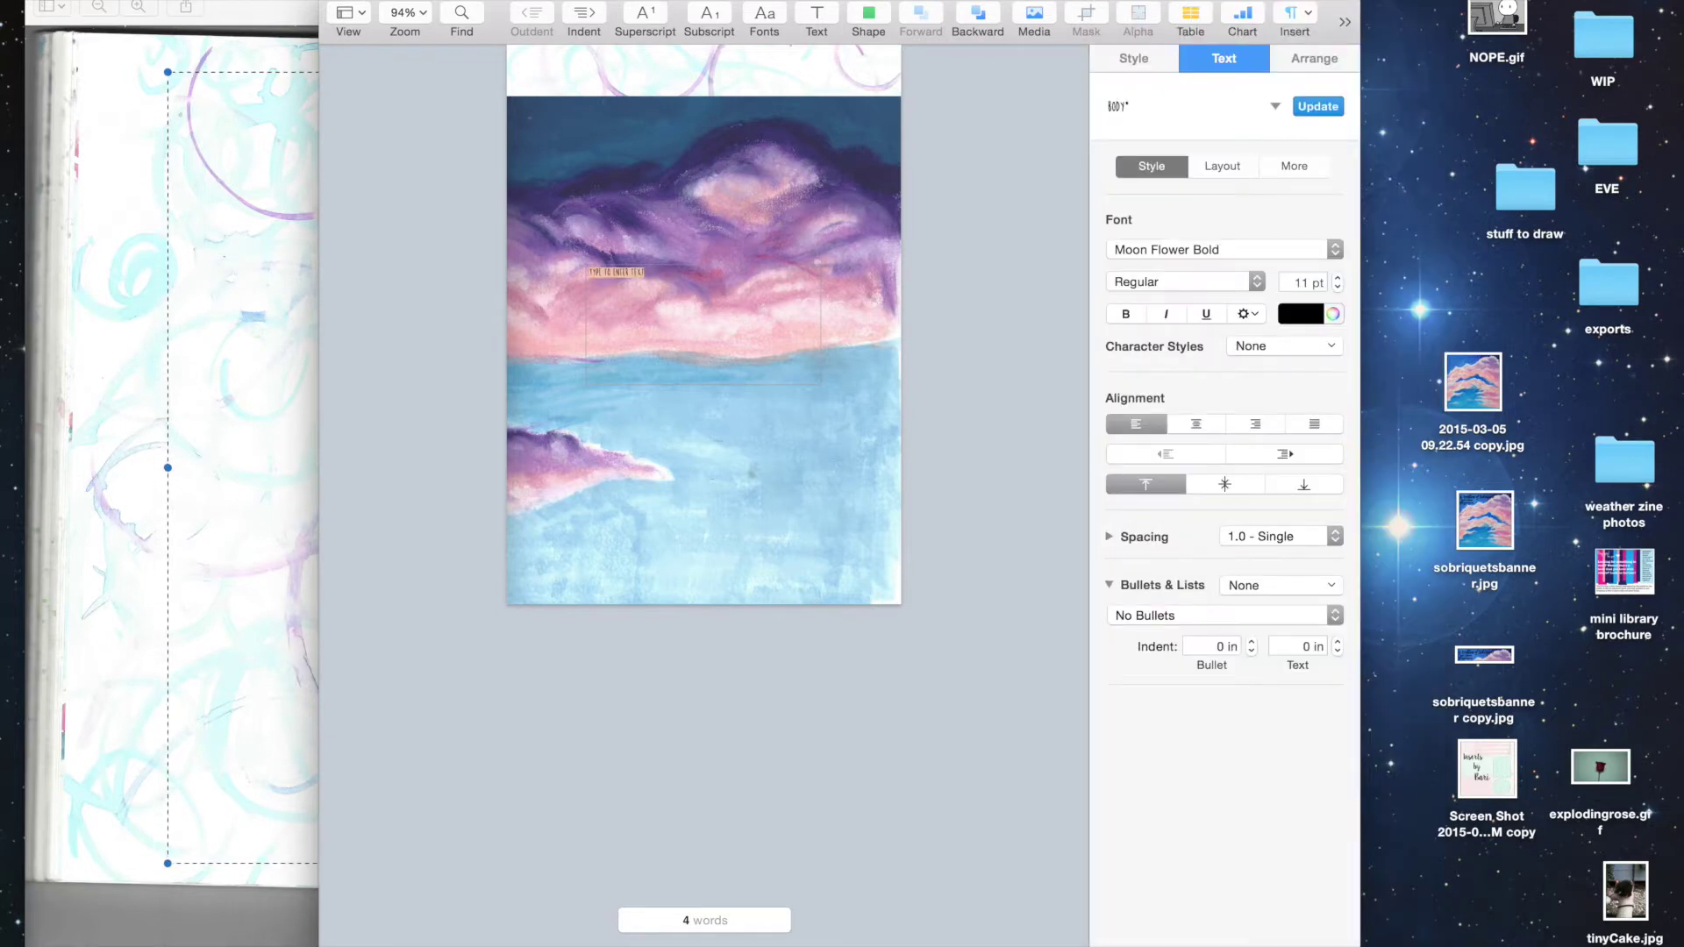
{"action": "left_click", "coordinate": [1337, 279]}
{"action": "left_click", "coordinate": [758, 350]}
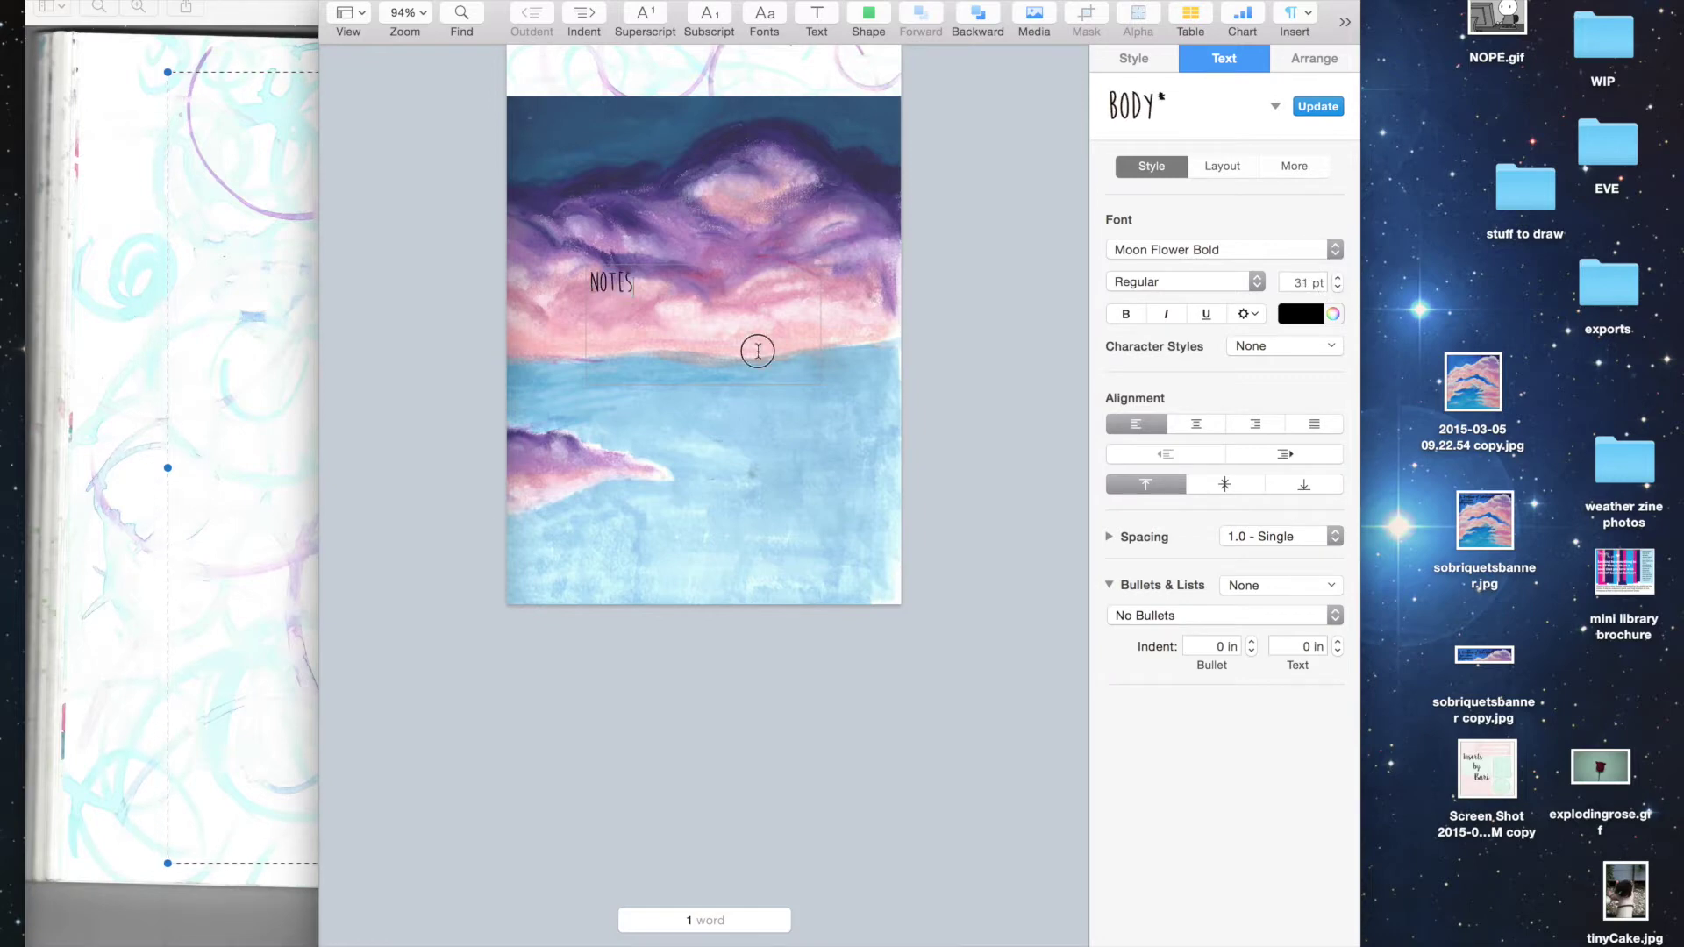
Step: Shrink the Notes text box and place it at the left end of the header strip
{"action": "left_click", "coordinate": [729, 358]}
{"action": "left_click", "coordinate": [821, 385]}
{"action": "left_click_drag", "start_coordinate": [821, 384], "coordinate": [556, 88]}
{"action": "left_click", "coordinate": [1026, 188]}
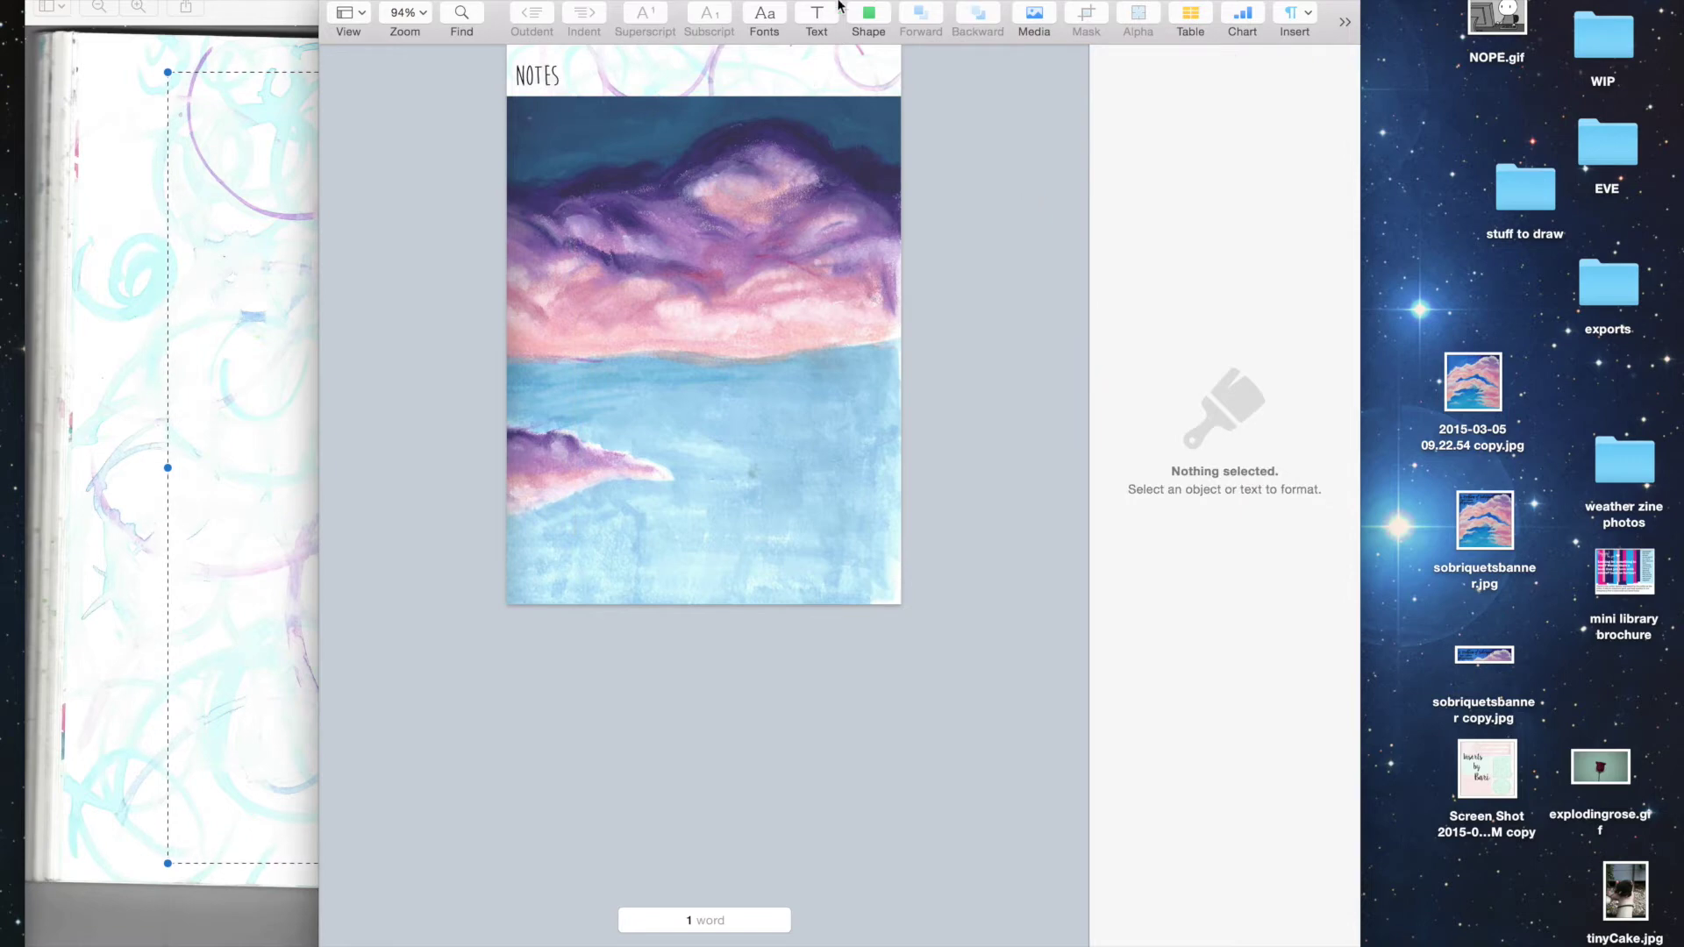
{"action": "left_click", "coordinate": [816, 18]}
{"action": "left_click", "coordinate": [891, 391]}
{"action": "left_click", "coordinate": [777, 370]}
{"action": "key", "text": "BackSpace"}
Step: Set the Notes text box's wrap to None and duplicate it to the header's right side with the text "Date"
{"action": "left_click", "coordinate": [534, 79]}
{"action": "left_click", "coordinate": [1201, 182]}
{"action": "left_click", "coordinate": [1144, 260]}
{"action": "left_click_drag", "start_coordinate": [537, 76], "coordinate": [802, 77]}
{"action": "double_click", "coordinate": [802, 77]}
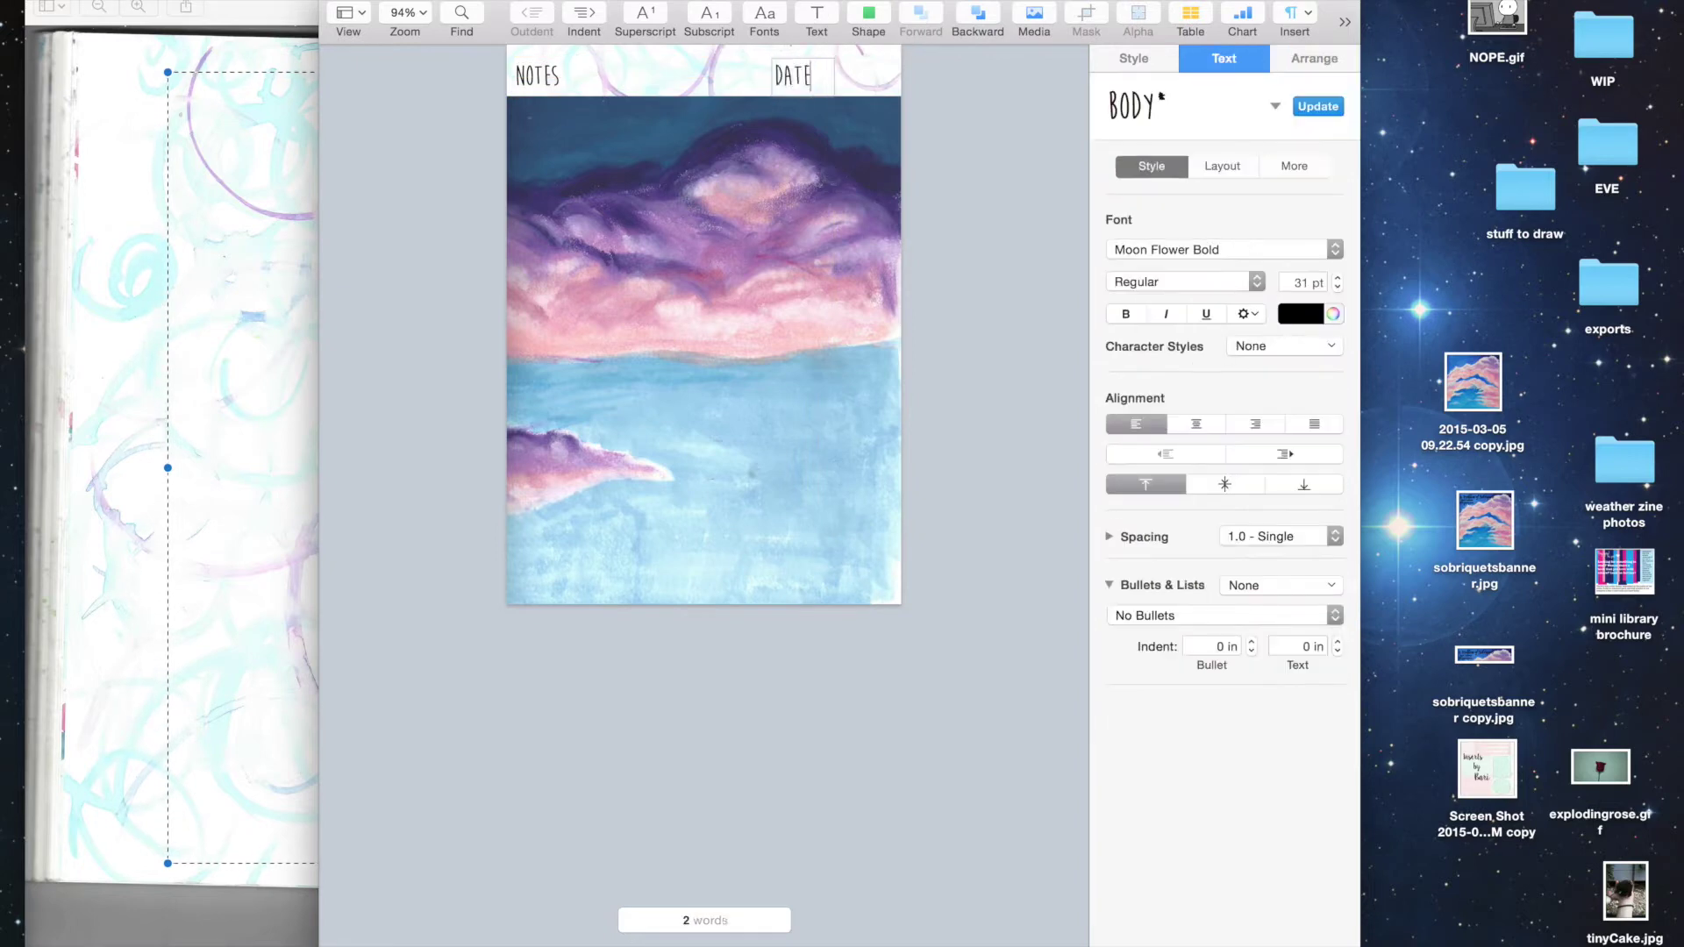
Step: Reduce the Date text's font size to 26 pt
{"action": "left_click", "coordinate": [1337, 287]}
{"action": "left_click", "coordinate": [1337, 288]}
{"action": "left_click", "coordinate": [1338, 287]}
{"action": "left_click", "coordinate": [1337, 288]}
{"action": "left_click", "coordinate": [1337, 288]}
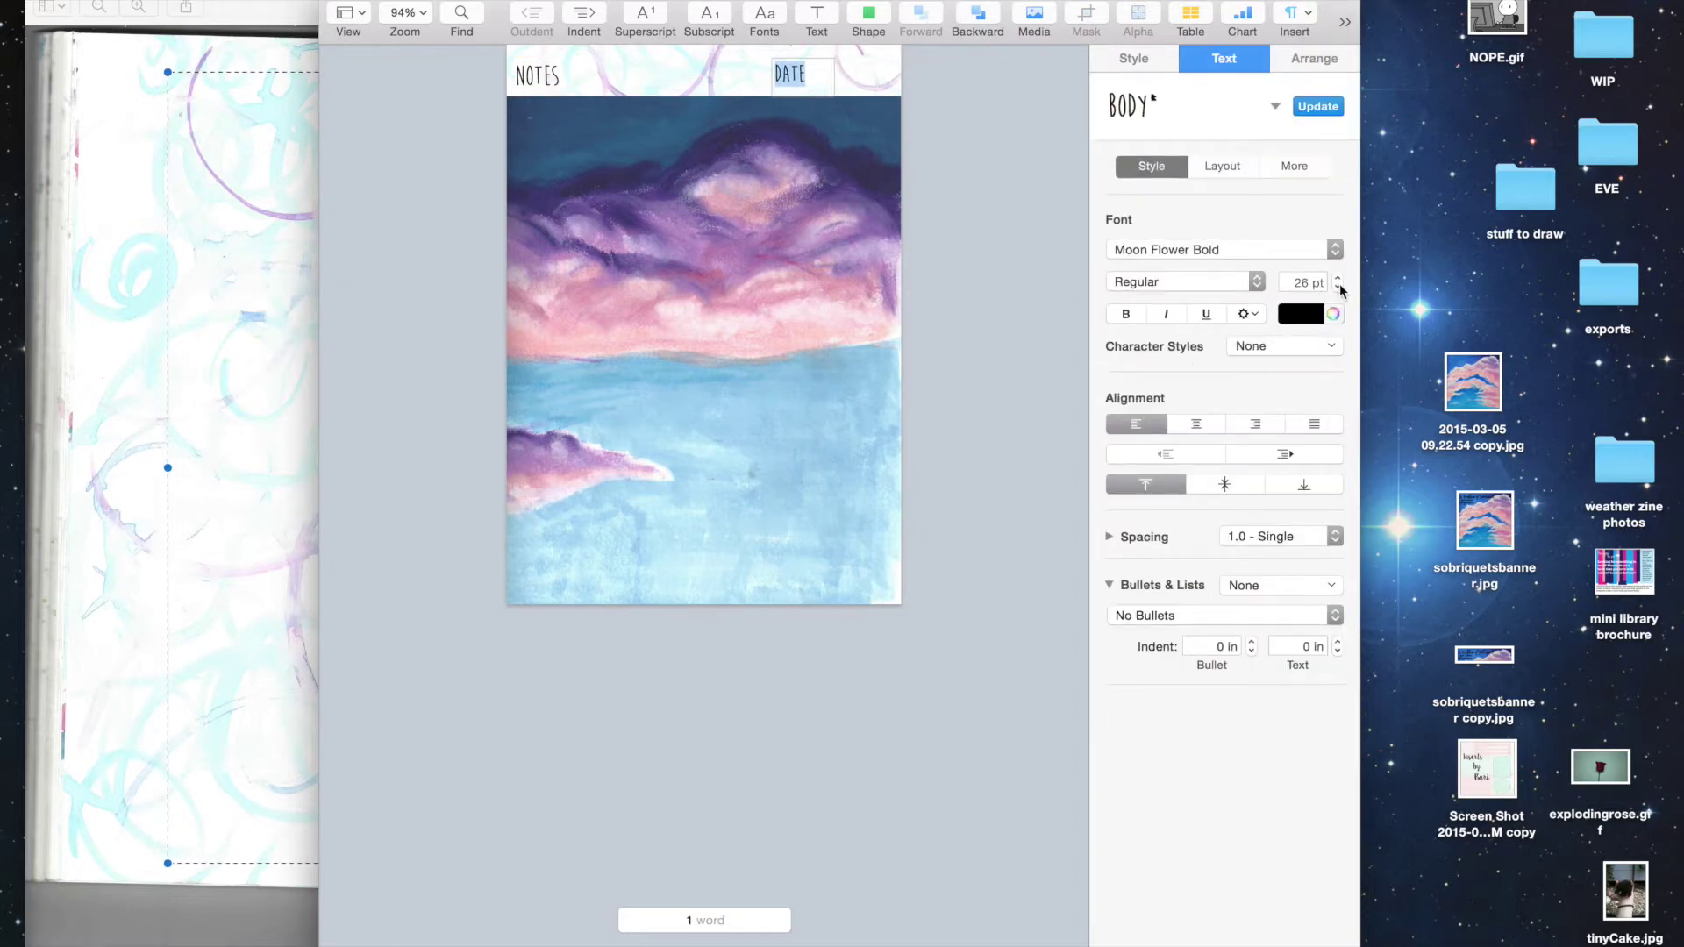
Step: Resize the Date text box to about 2.18 by 0.76 in and fit it into the page's upper right corner
{"action": "left_click", "coordinate": [832, 92]}
{"action": "left_click_drag", "start_coordinate": [816, 77], "coordinate": [895, 49]}
{"action": "left_click_drag", "start_coordinate": [827, 107], "coordinate": [827, 45]}
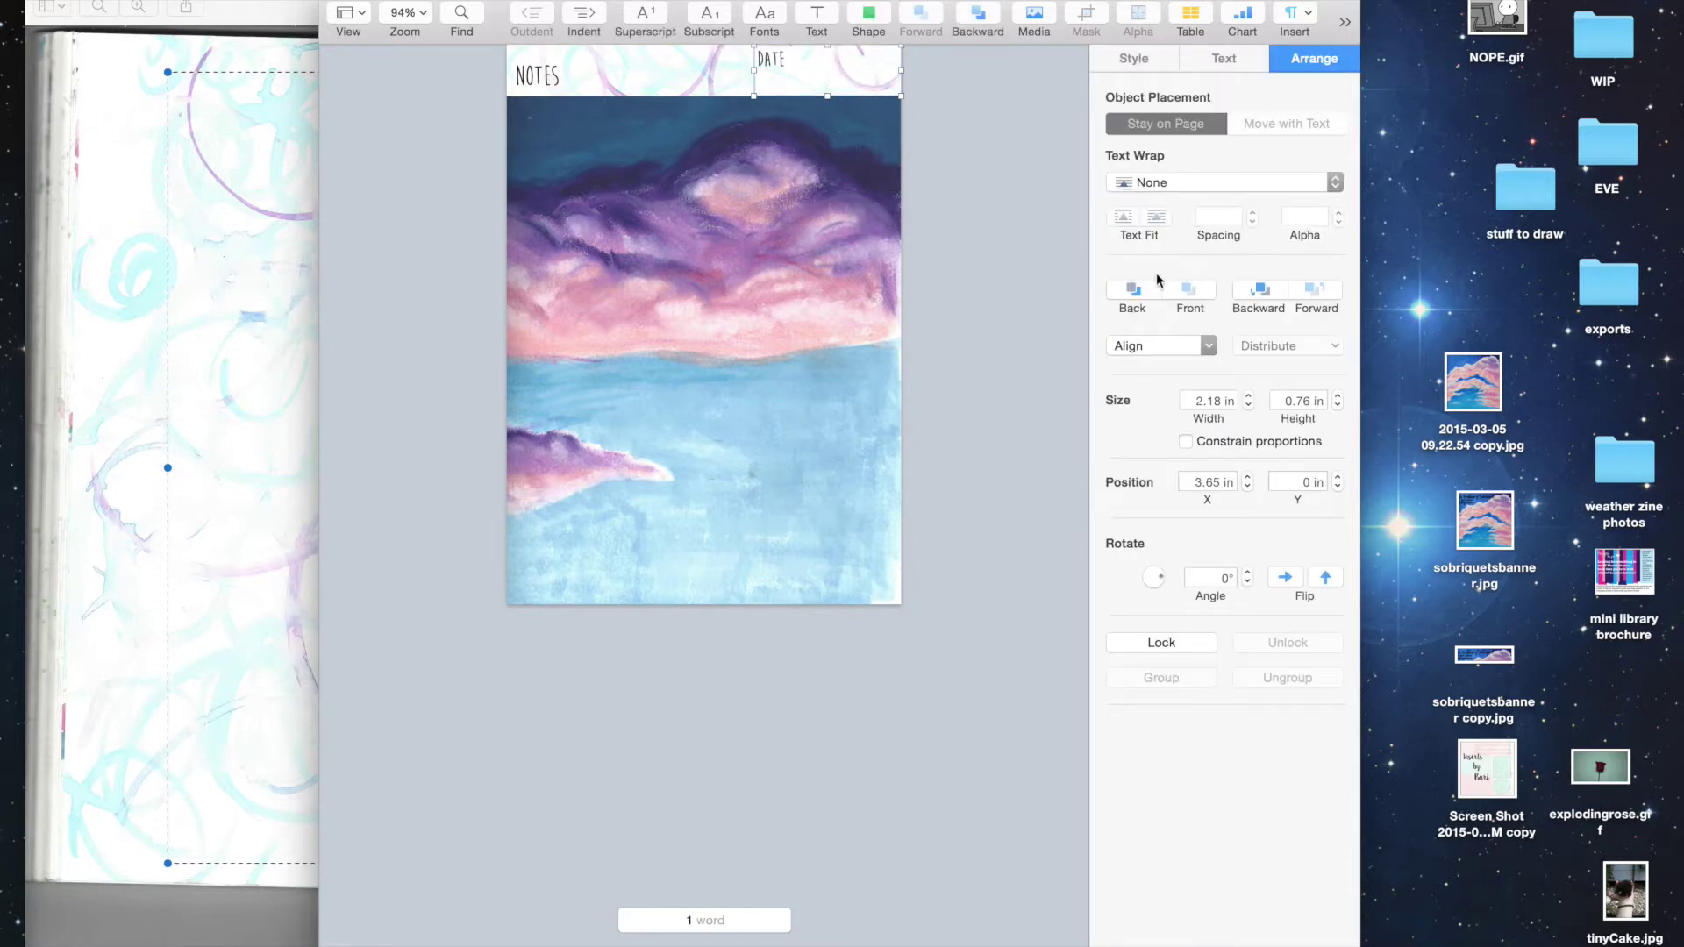
Step: Give the Date text box a black Line border with a rough, brush-like stroke
{"action": "left_click", "coordinate": [1175, 58]}
{"action": "left_click", "coordinate": [1131, 393]}
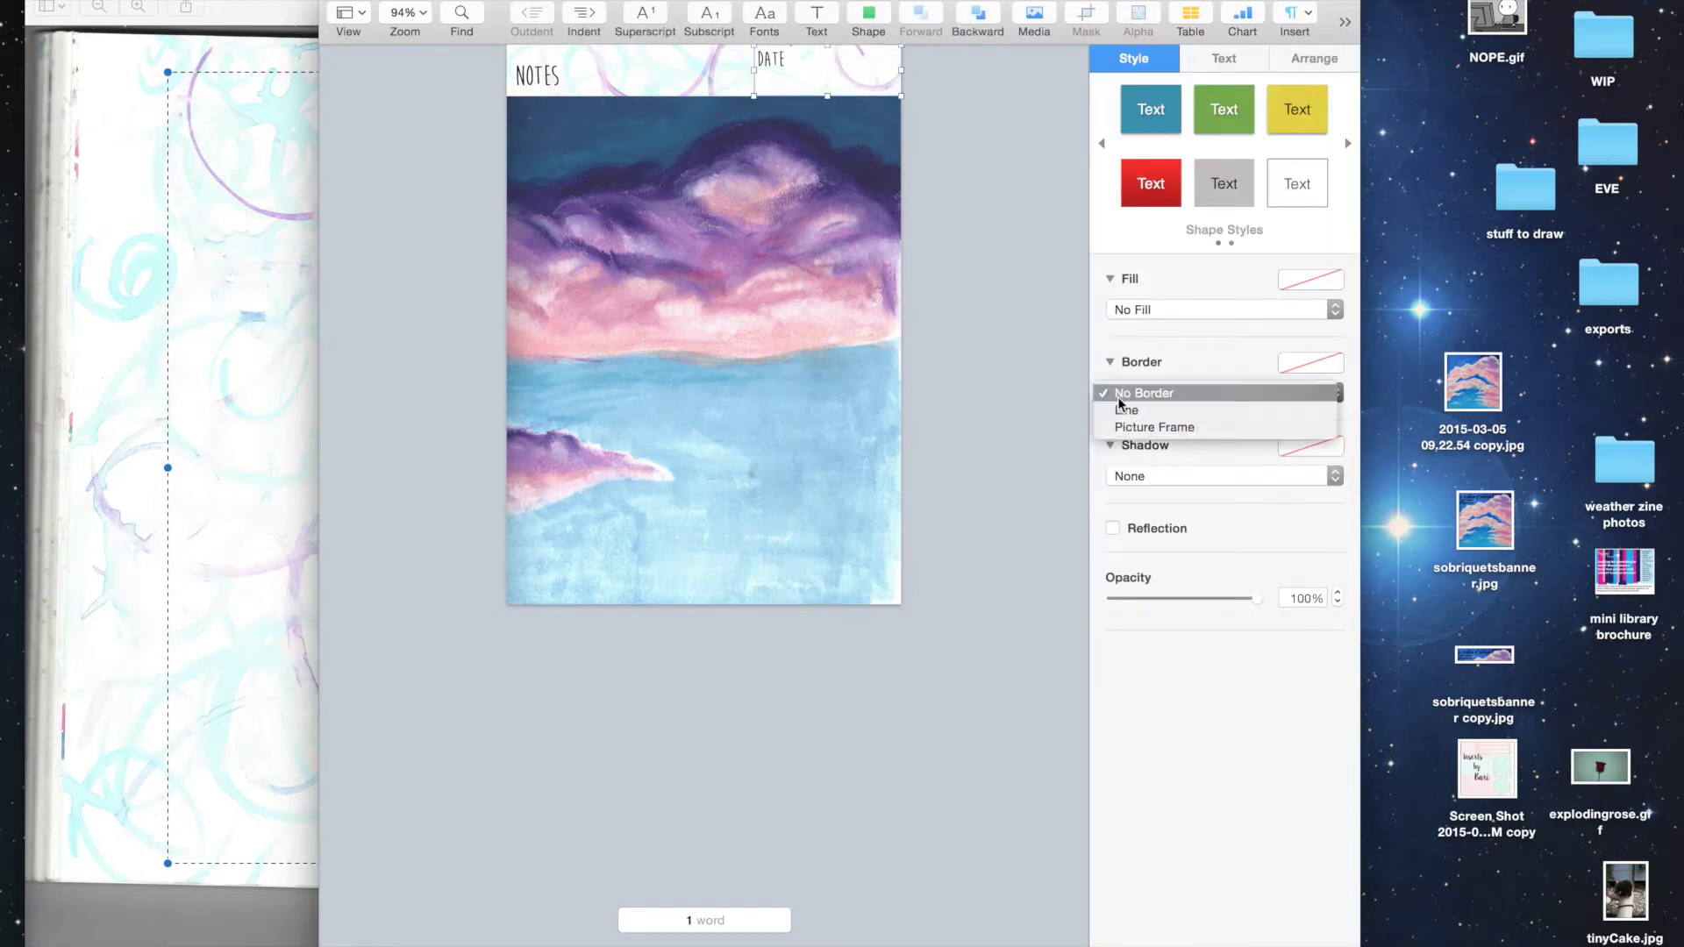
{"action": "left_click", "coordinate": [1129, 402]}
{"action": "left_click", "coordinate": [1281, 395]}
{"action": "left_click", "coordinate": [1254, 375]}
{"action": "left_click", "coordinate": [1139, 423]}
{"action": "left_click", "coordinate": [1151, 375]}
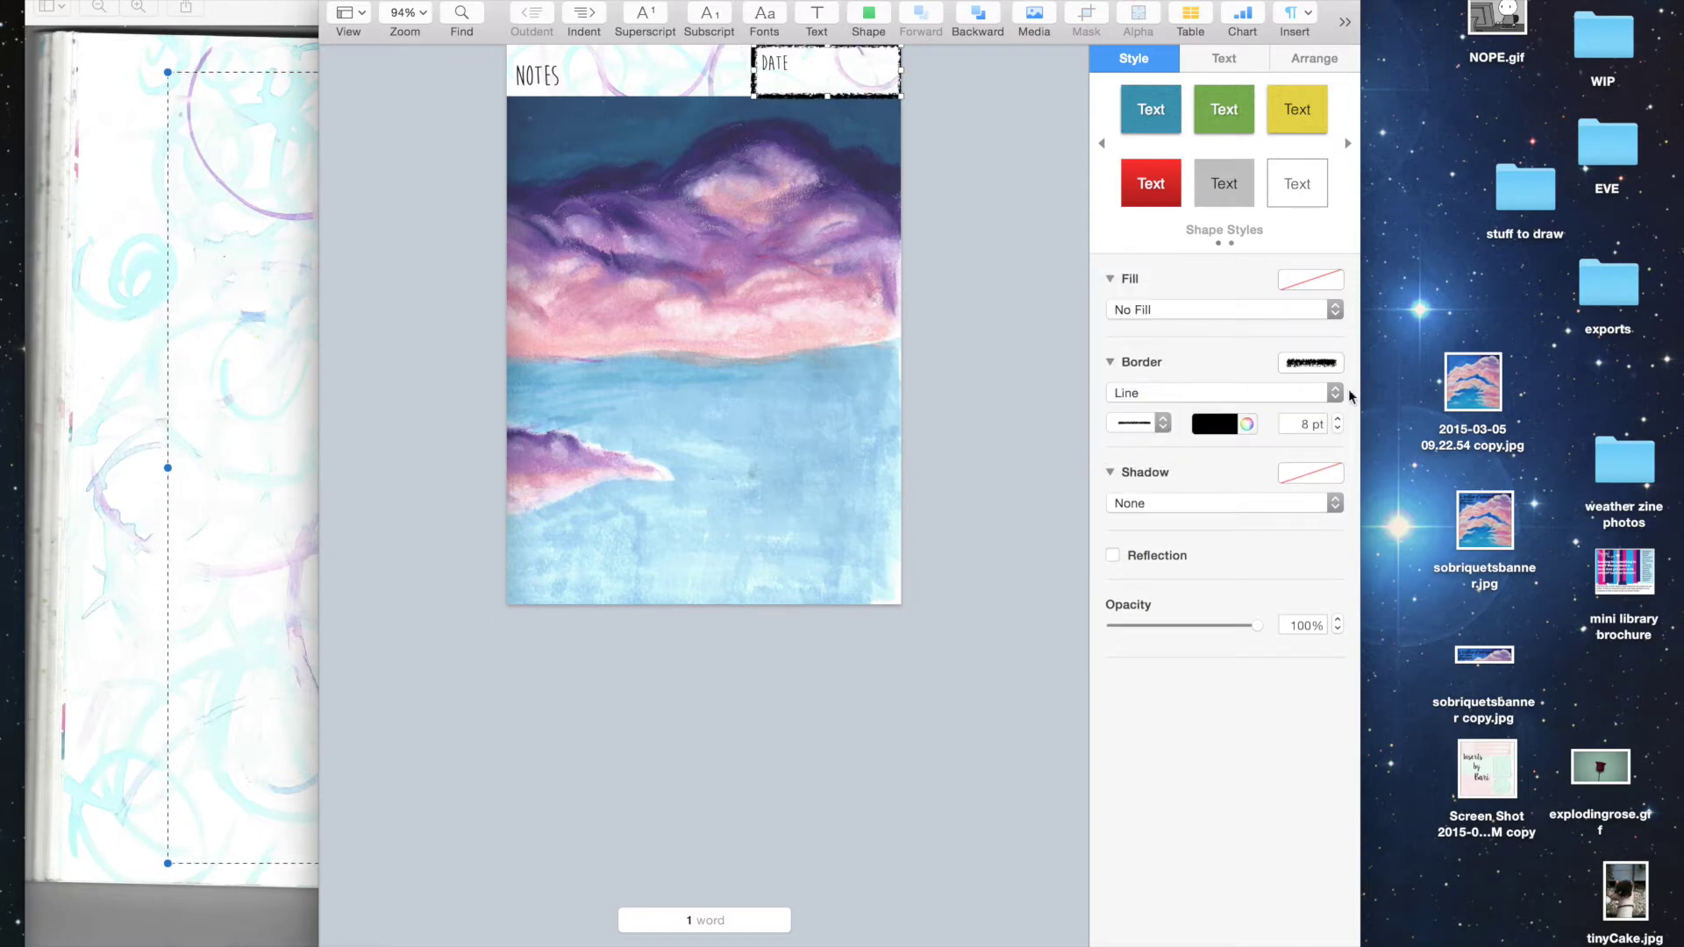
Step: Thin the Date text box's border to 2 pt
{"action": "left_click", "coordinate": [1338, 432]}
{"action": "left_click", "coordinate": [1337, 433]}
{"action": "left_click", "coordinate": [1337, 433]}
{"action": "left_click", "coordinate": [1337, 432]}
{"action": "left_click", "coordinate": [1338, 432]}
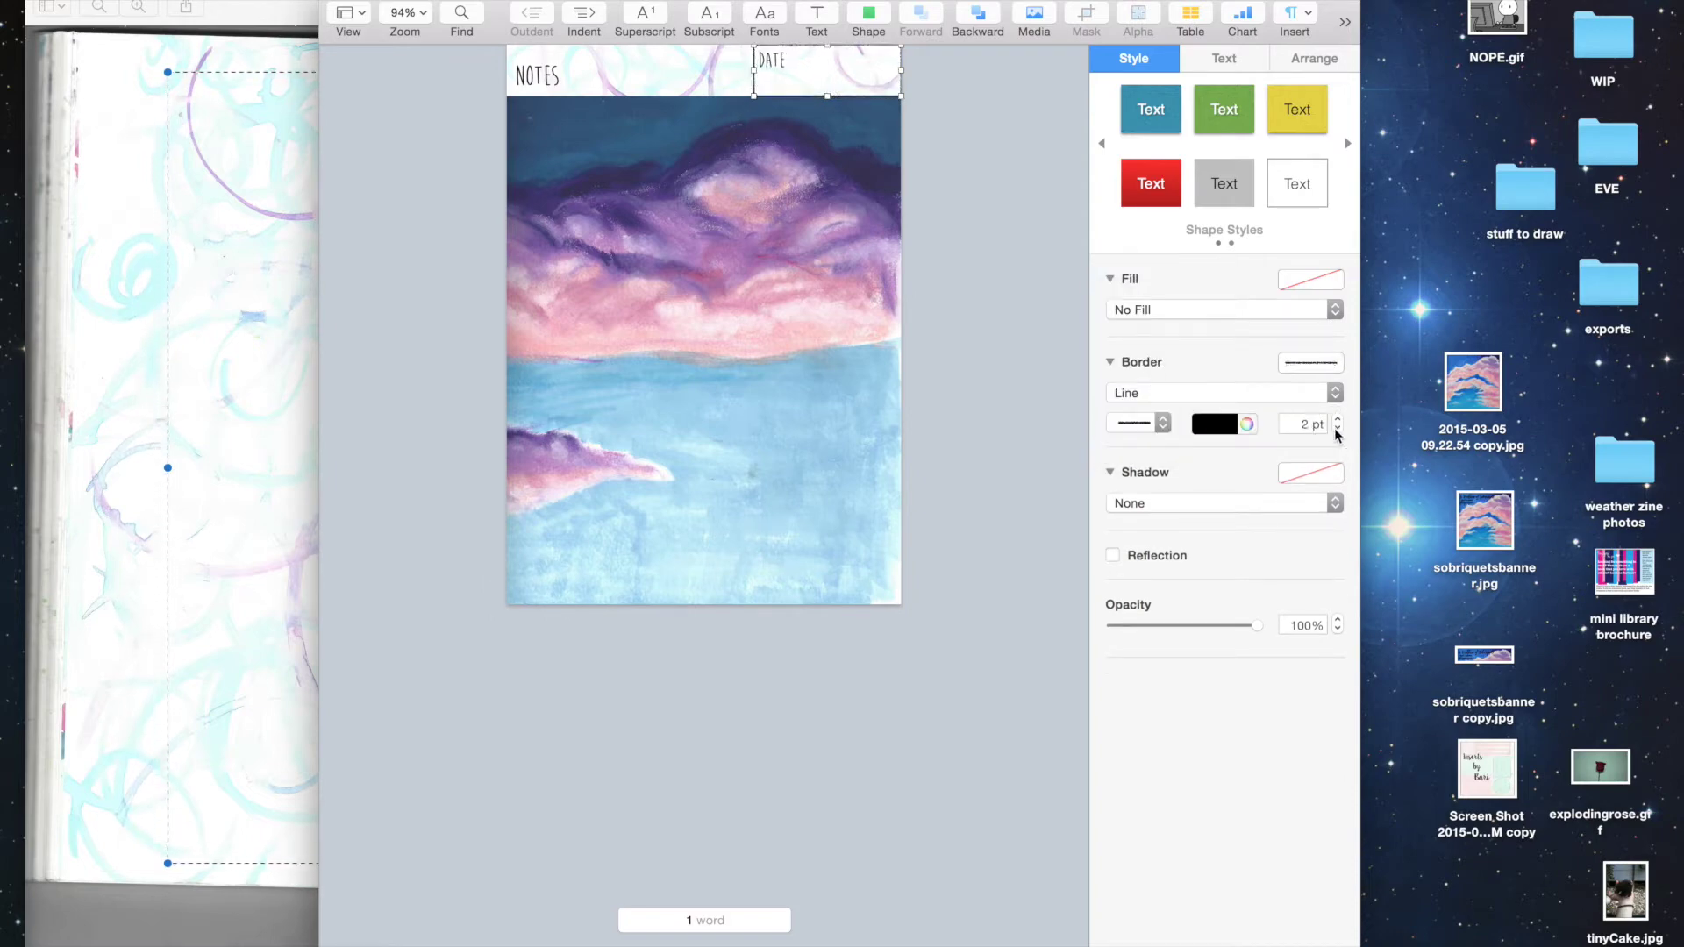
{"action": "left_click", "coordinate": [996, 244]}
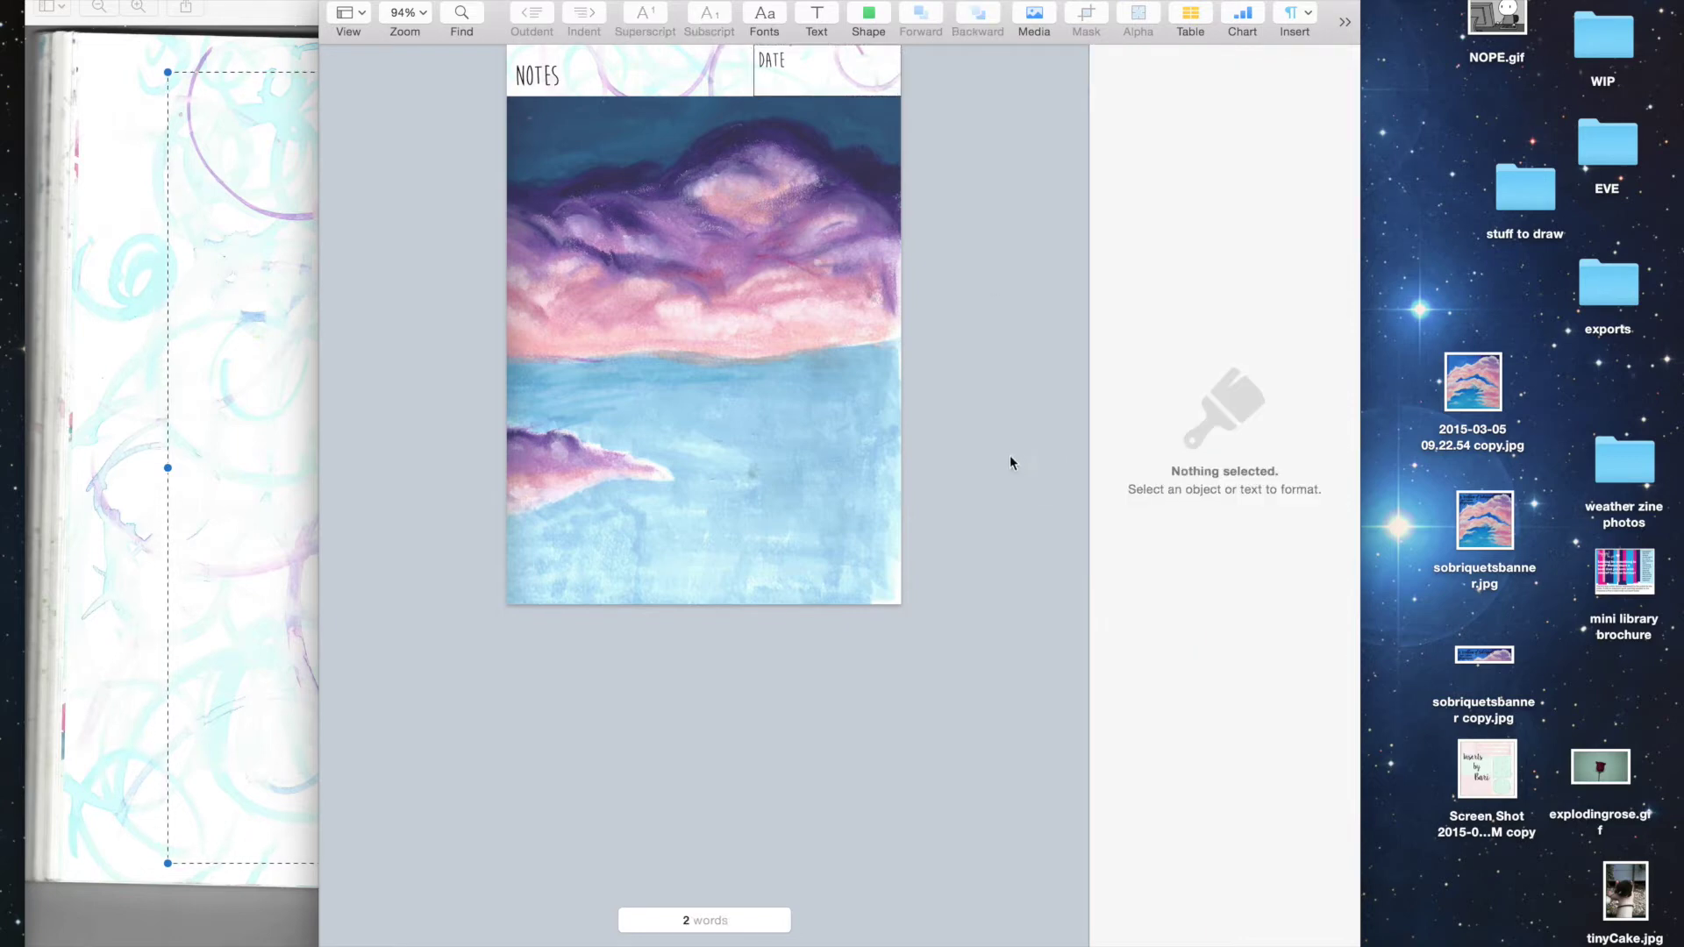
Step: Tighten the Date text box so it sits inside the header with a margin, and show the document rulers
{"action": "left_click", "coordinate": [896, 65]}
{"action": "left_click_drag", "start_coordinate": [827, 46], "coordinate": [888, 72]}
{"action": "left_click", "coordinate": [350, 11]}
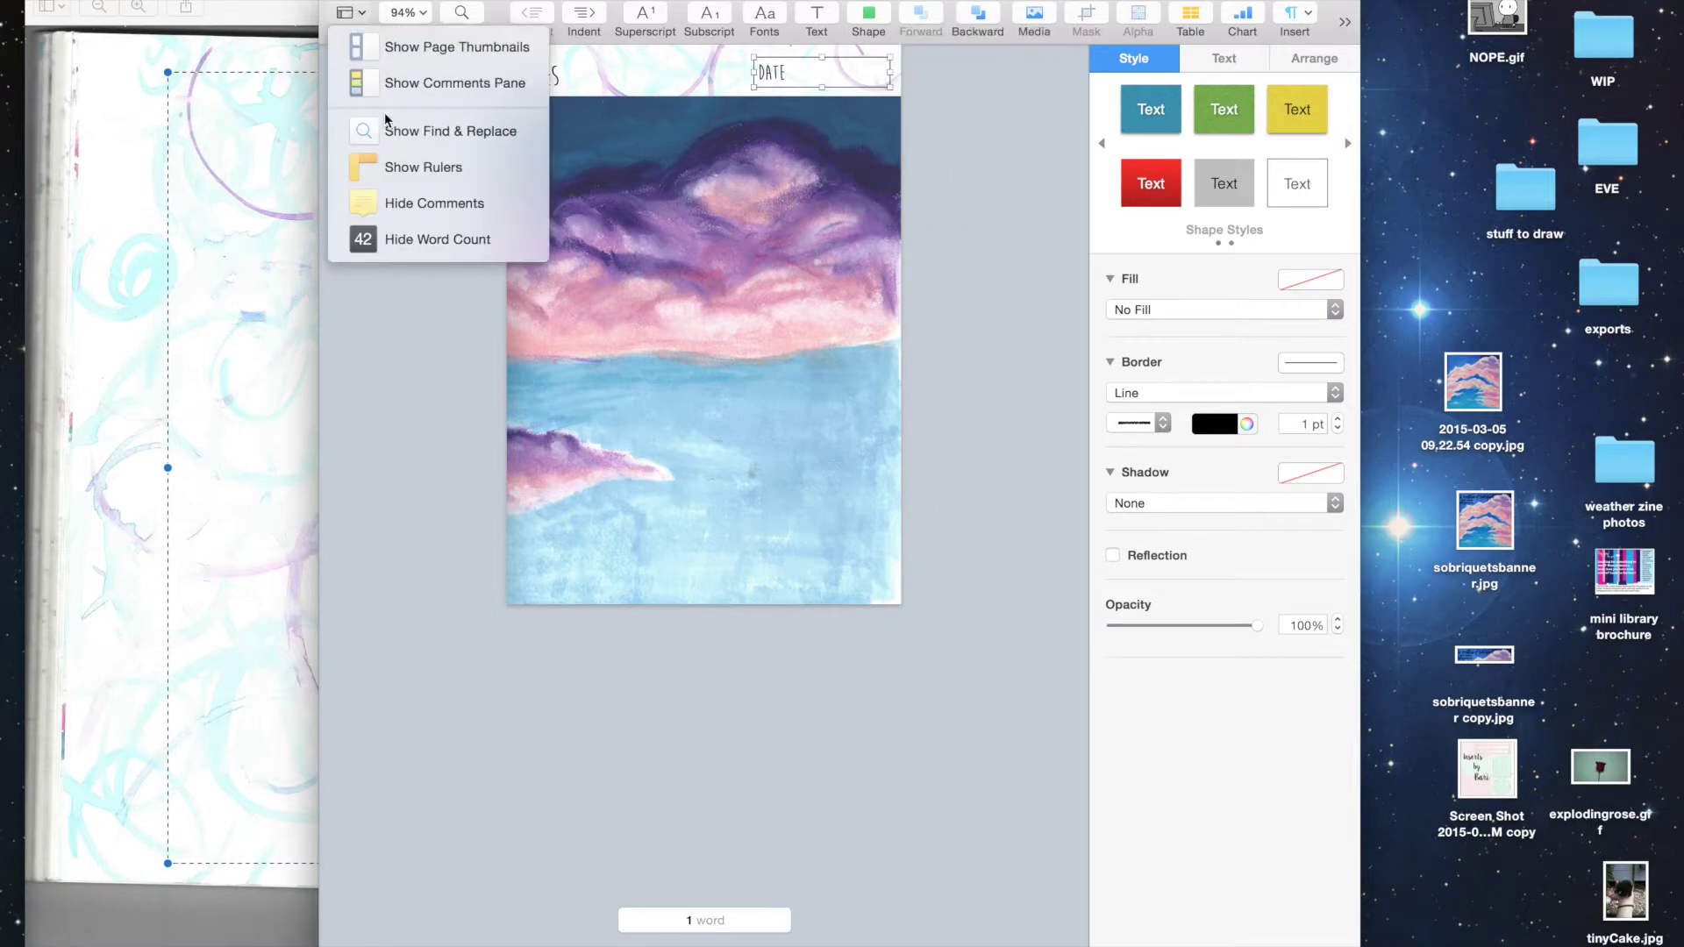
{"action": "left_click", "coordinate": [401, 165]}
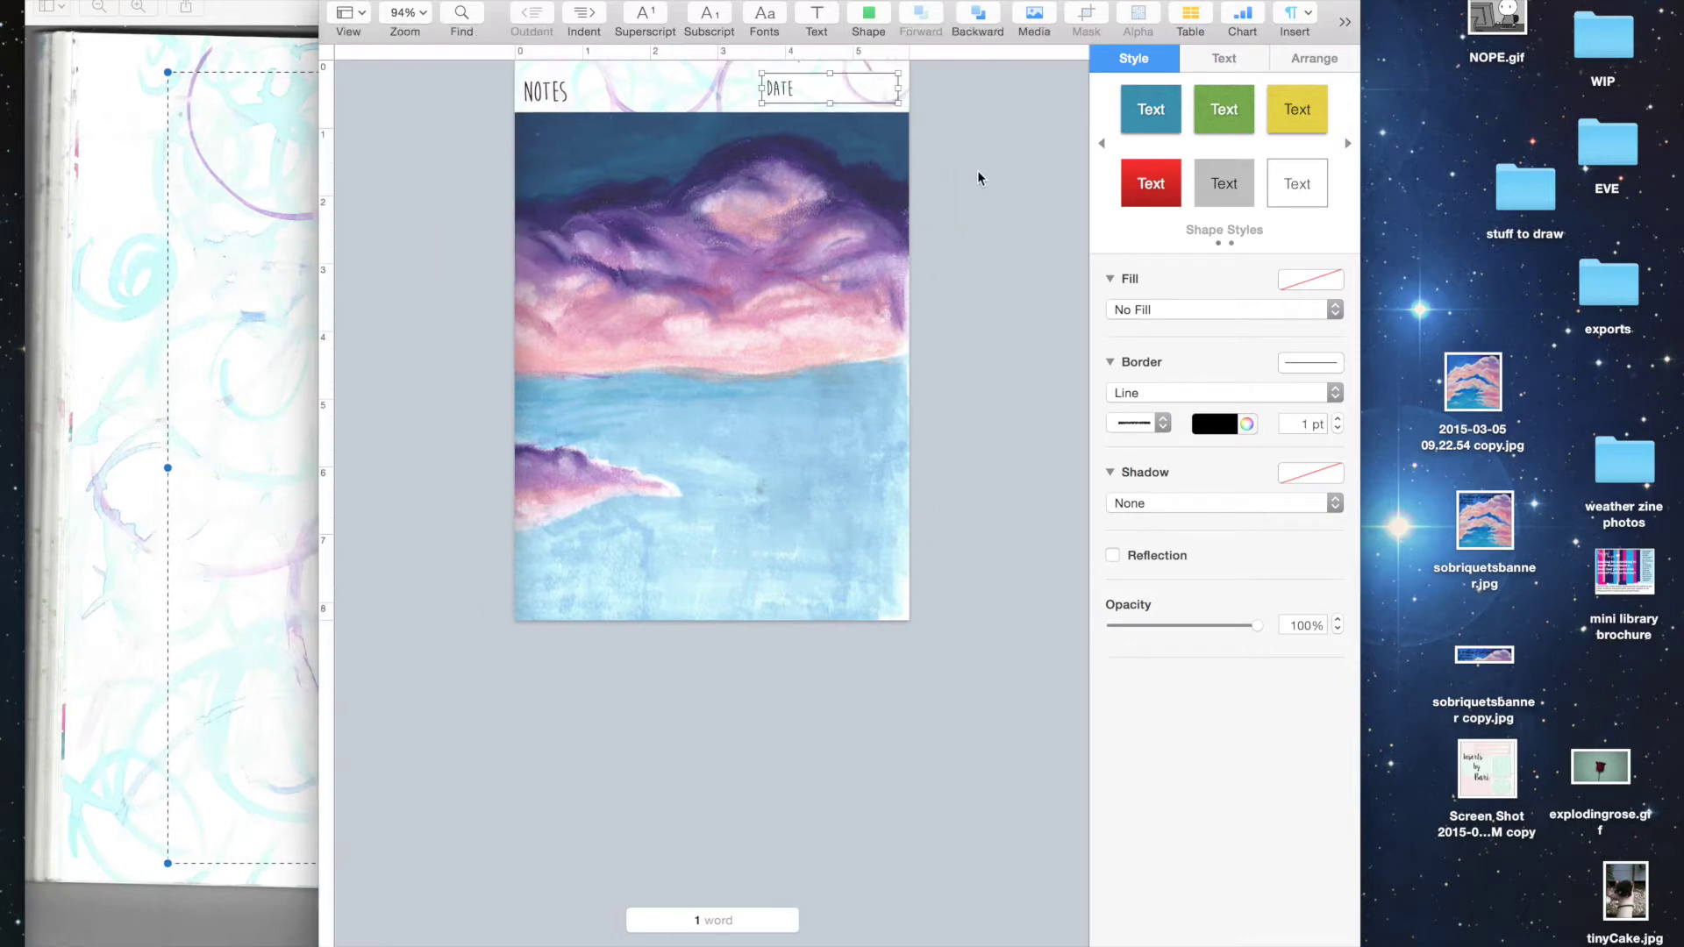
{"action": "left_click", "coordinate": [976, 128]}
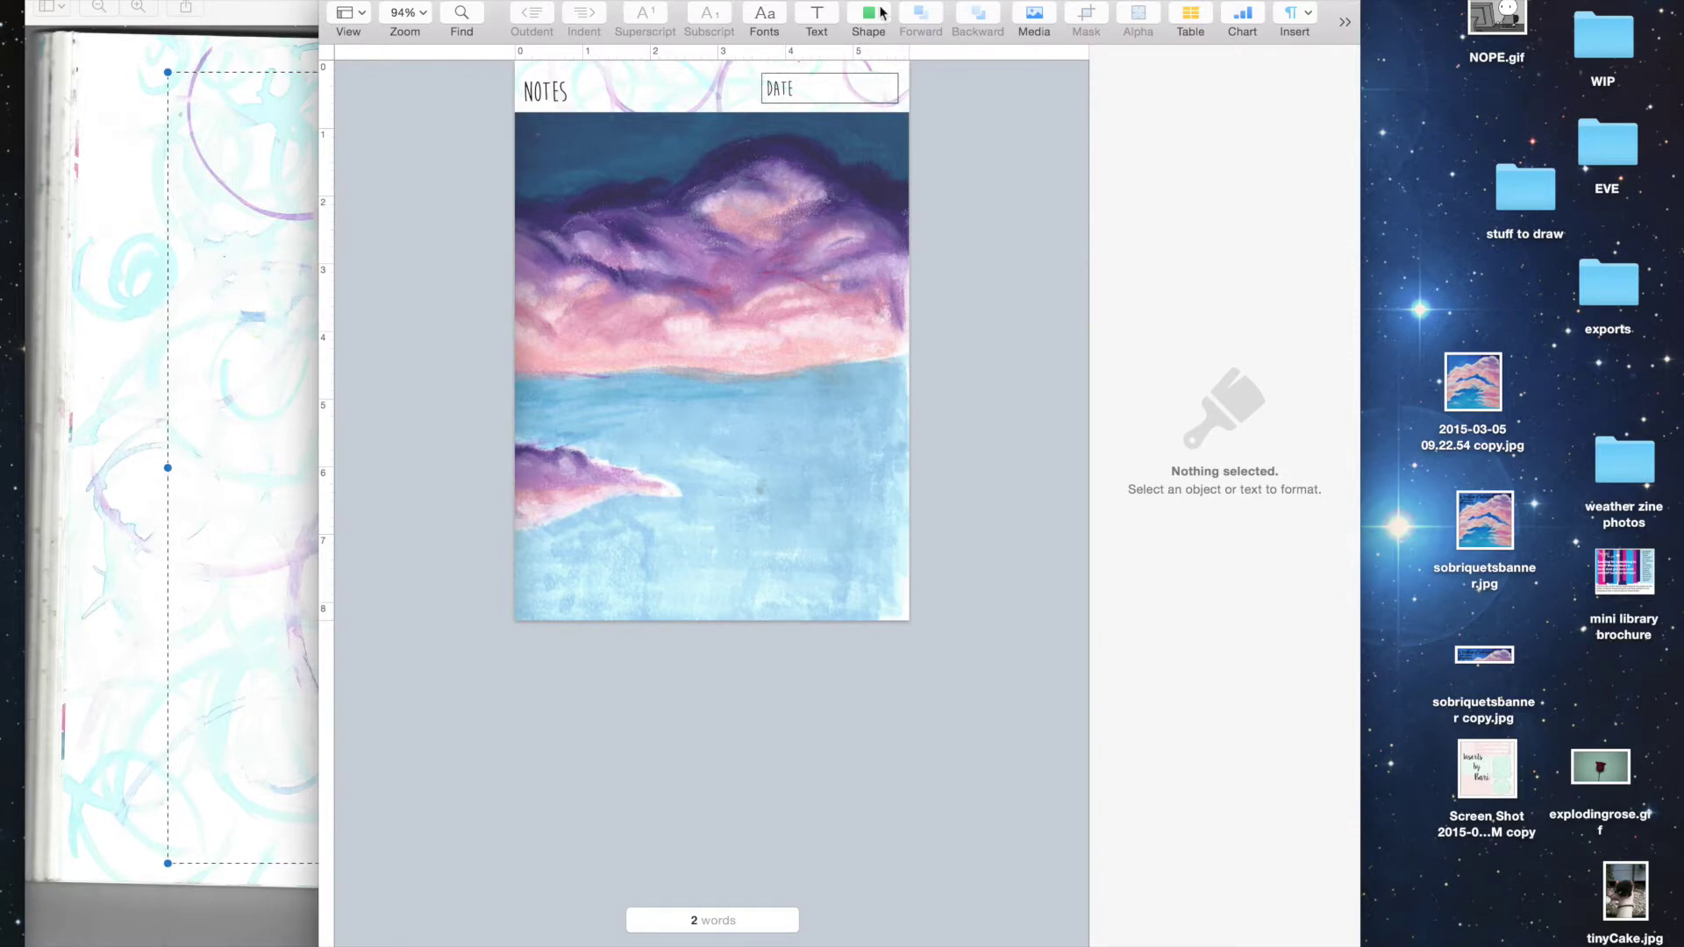
Step: Insert a plain table without headers and stretch it to 5.82 by 7.51 in, filling the page below the header
{"action": "left_click", "coordinate": [1183, 17]}
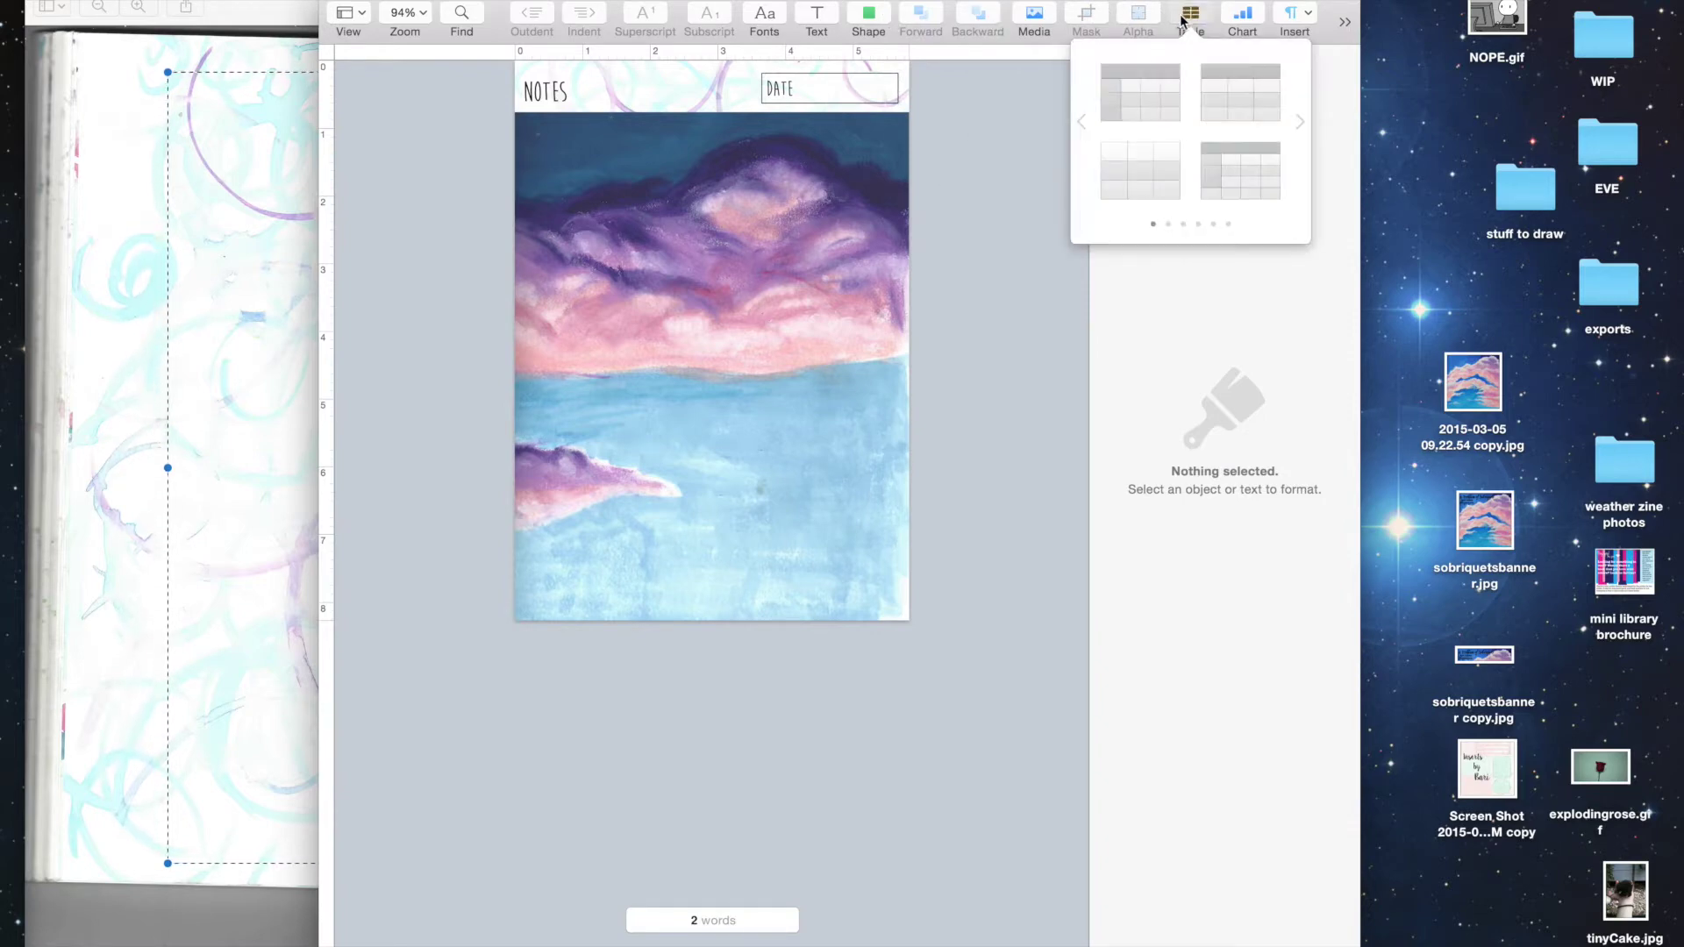
{"action": "left_click", "coordinate": [1140, 172]}
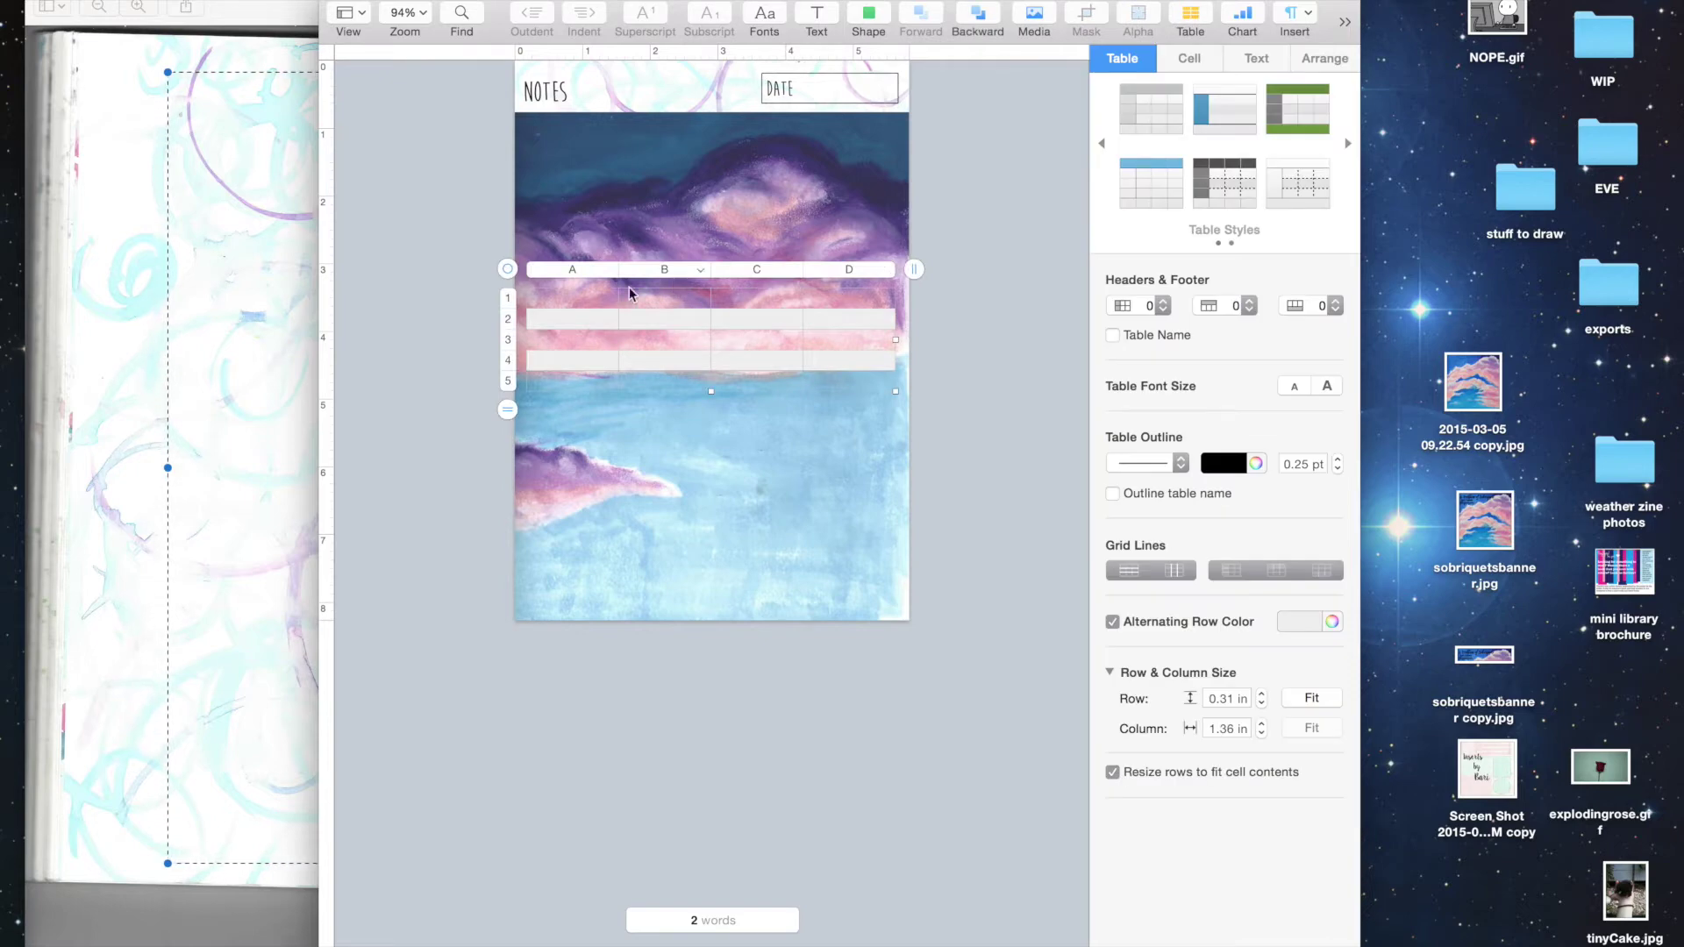
{"action": "left_click_drag", "start_coordinate": [507, 274], "coordinate": [496, 93]}
{"action": "left_click_drag", "start_coordinate": [883, 213], "coordinate": [905, 613]}
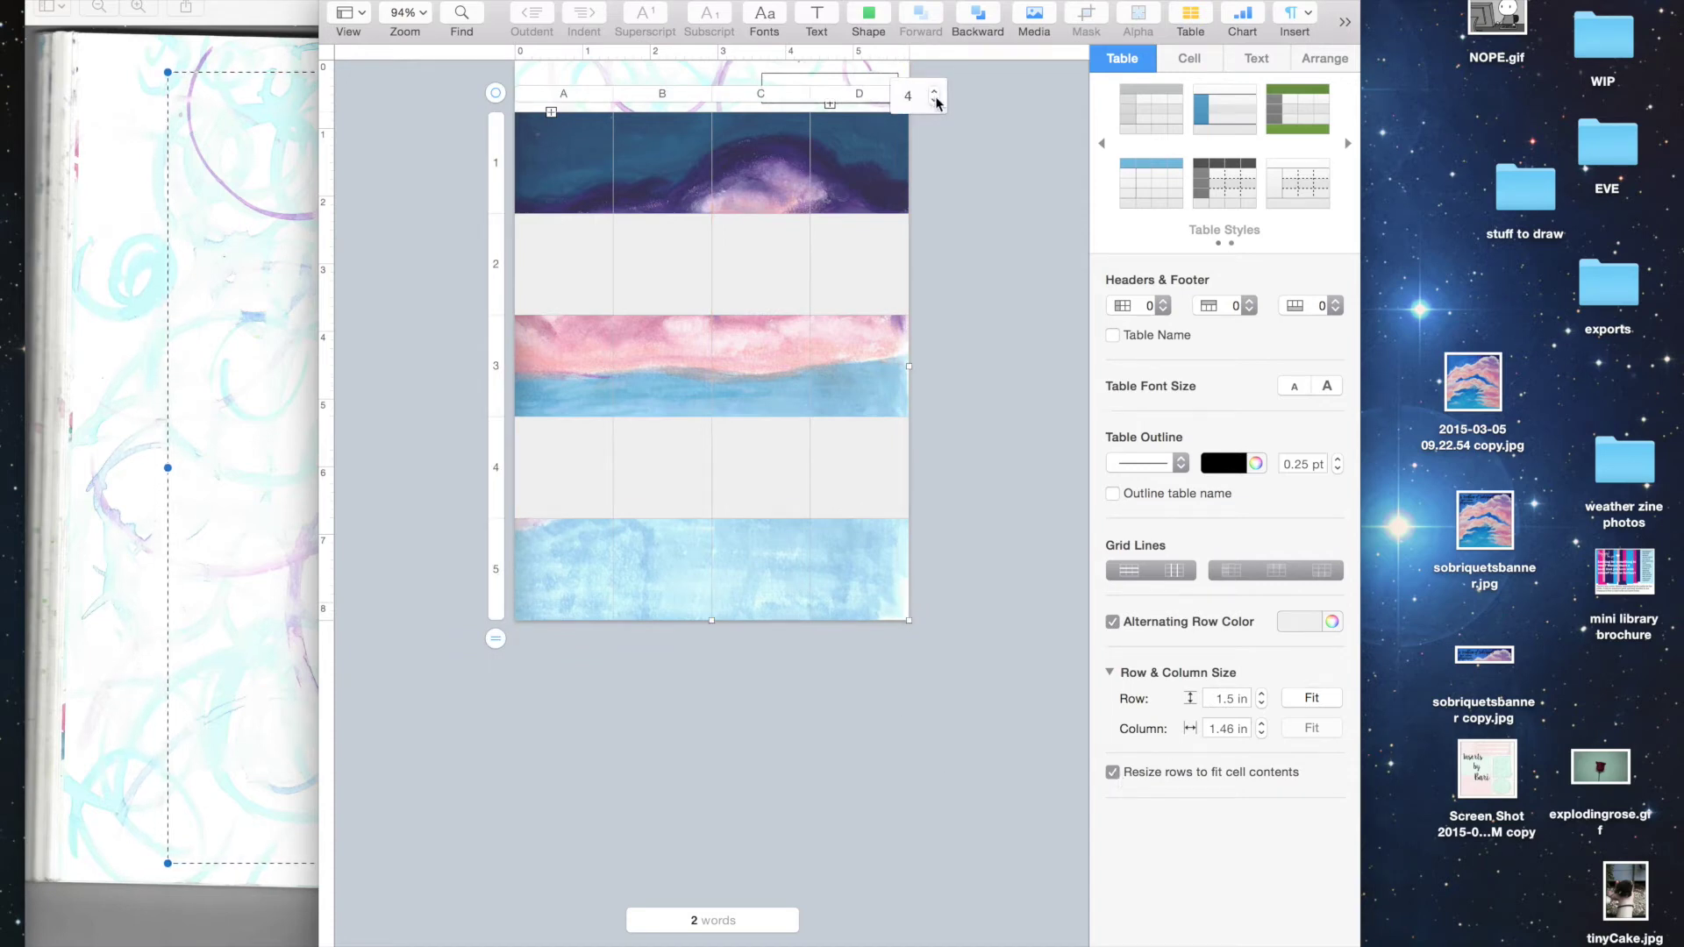
Step: Reduce the table to one column and increase it to nine rows
{"action": "left_click", "coordinate": [934, 92]}
{"action": "left_click", "coordinate": [935, 102]}
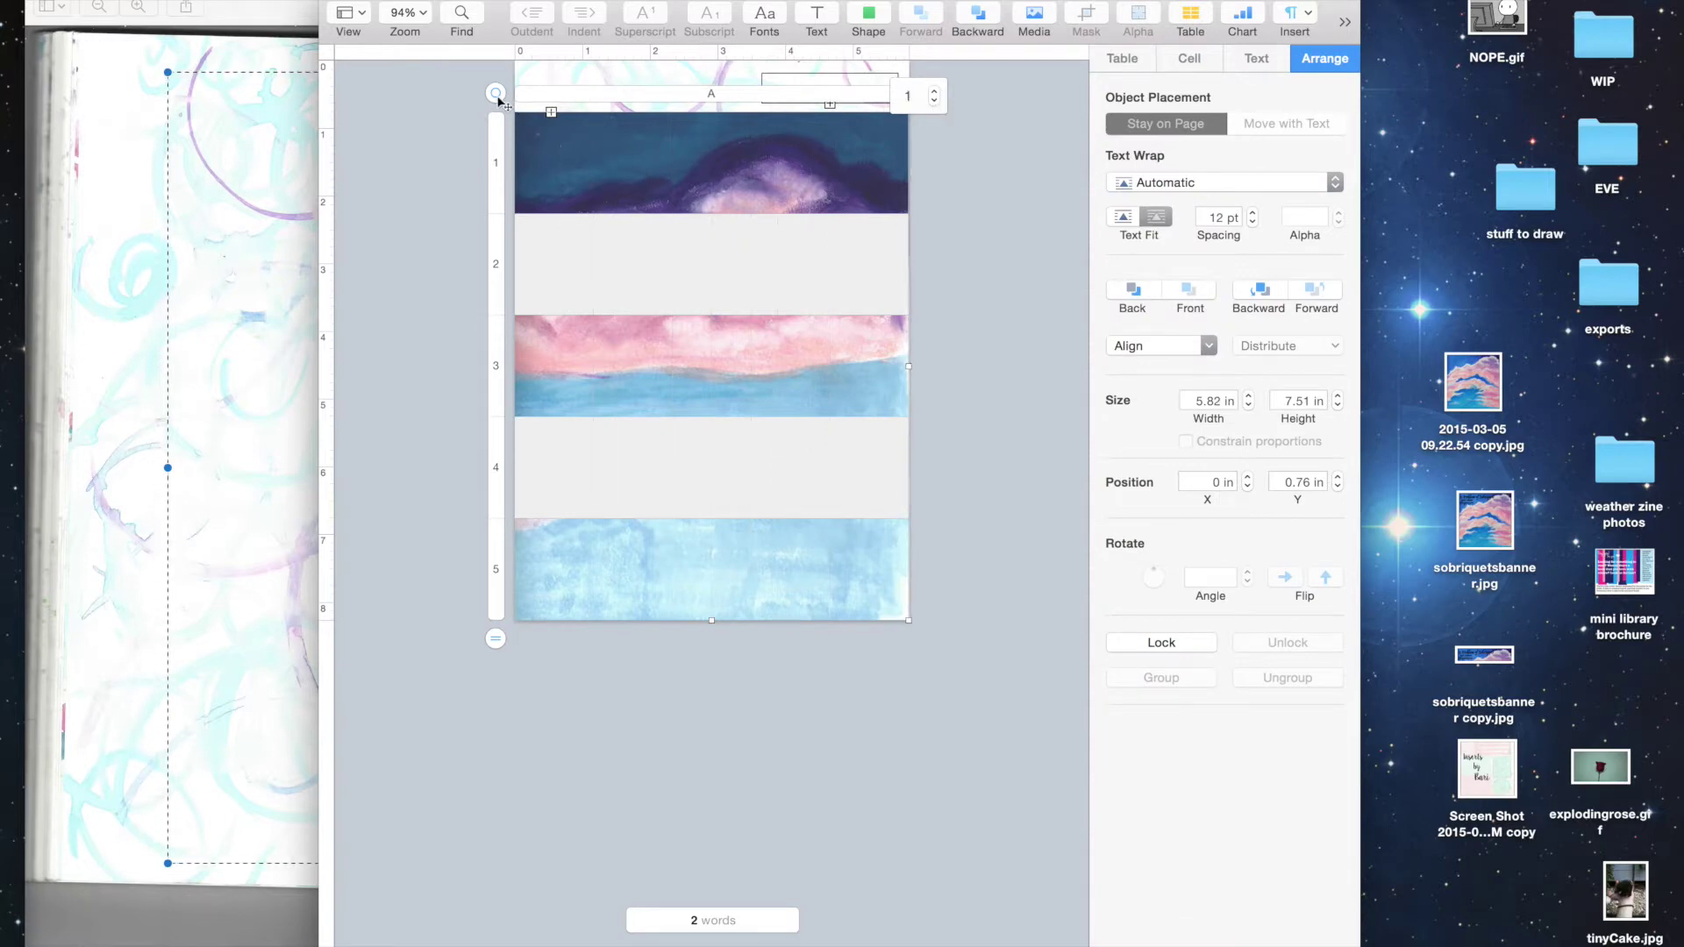
{"action": "left_click", "coordinate": [495, 640]}
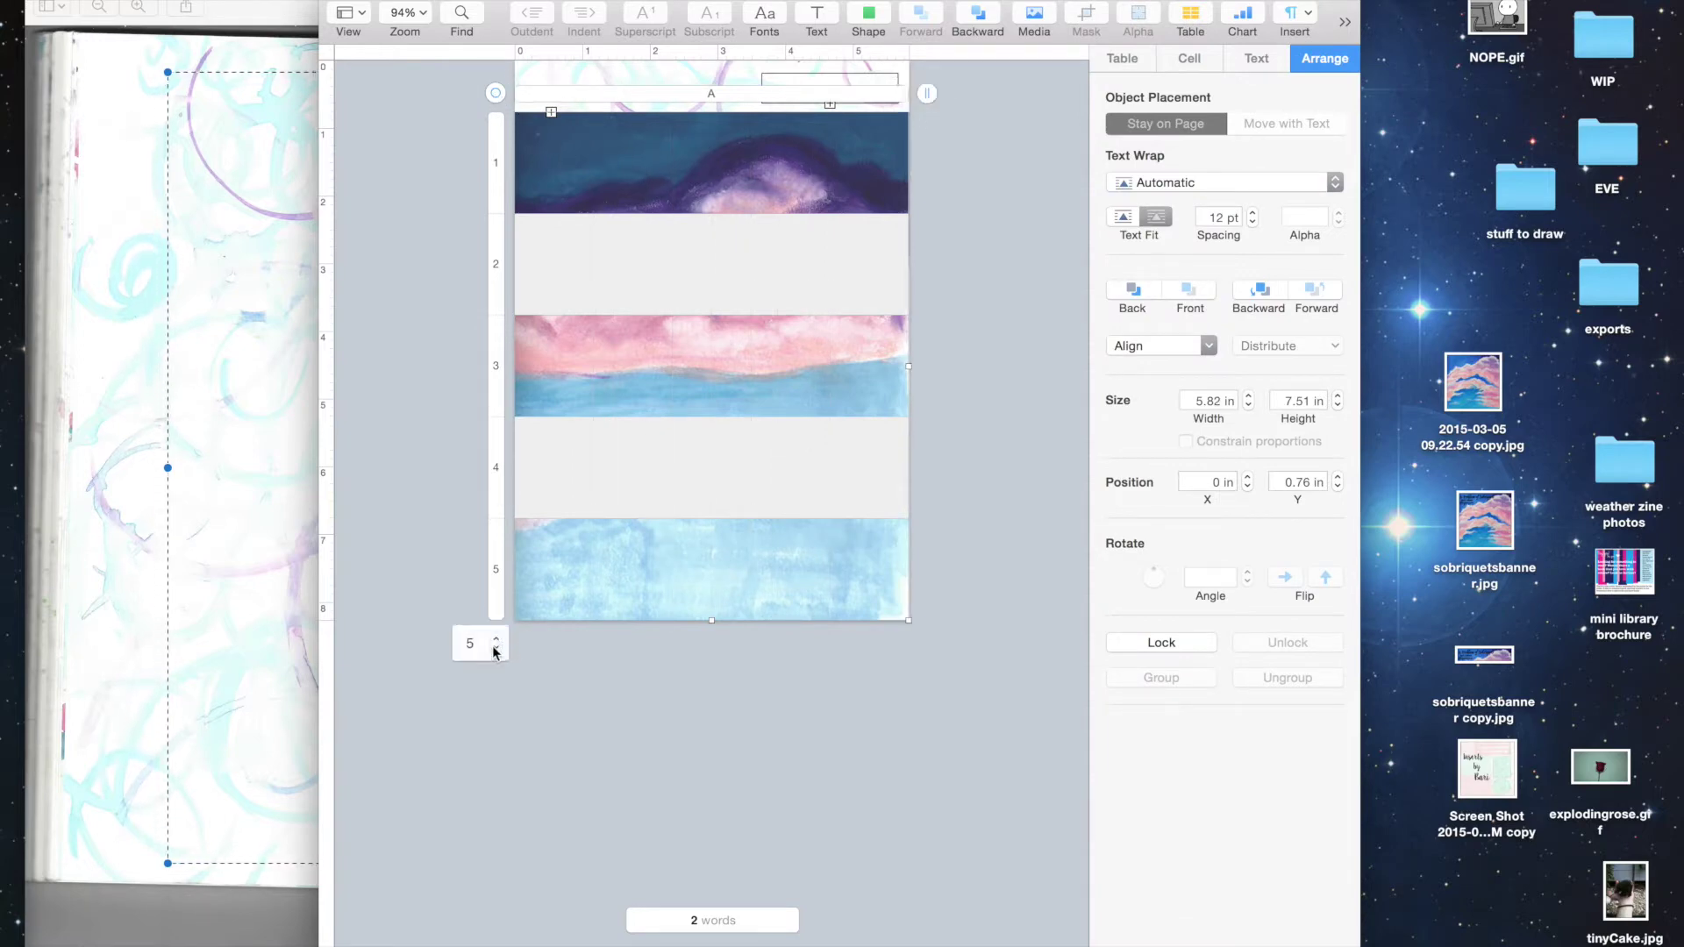
{"action": "left_click", "coordinate": [497, 638]}
{"action": "left_click", "coordinate": [496, 638]}
{"action": "left_click", "coordinate": [497, 638]}
{"action": "left_click", "coordinate": [497, 639]}
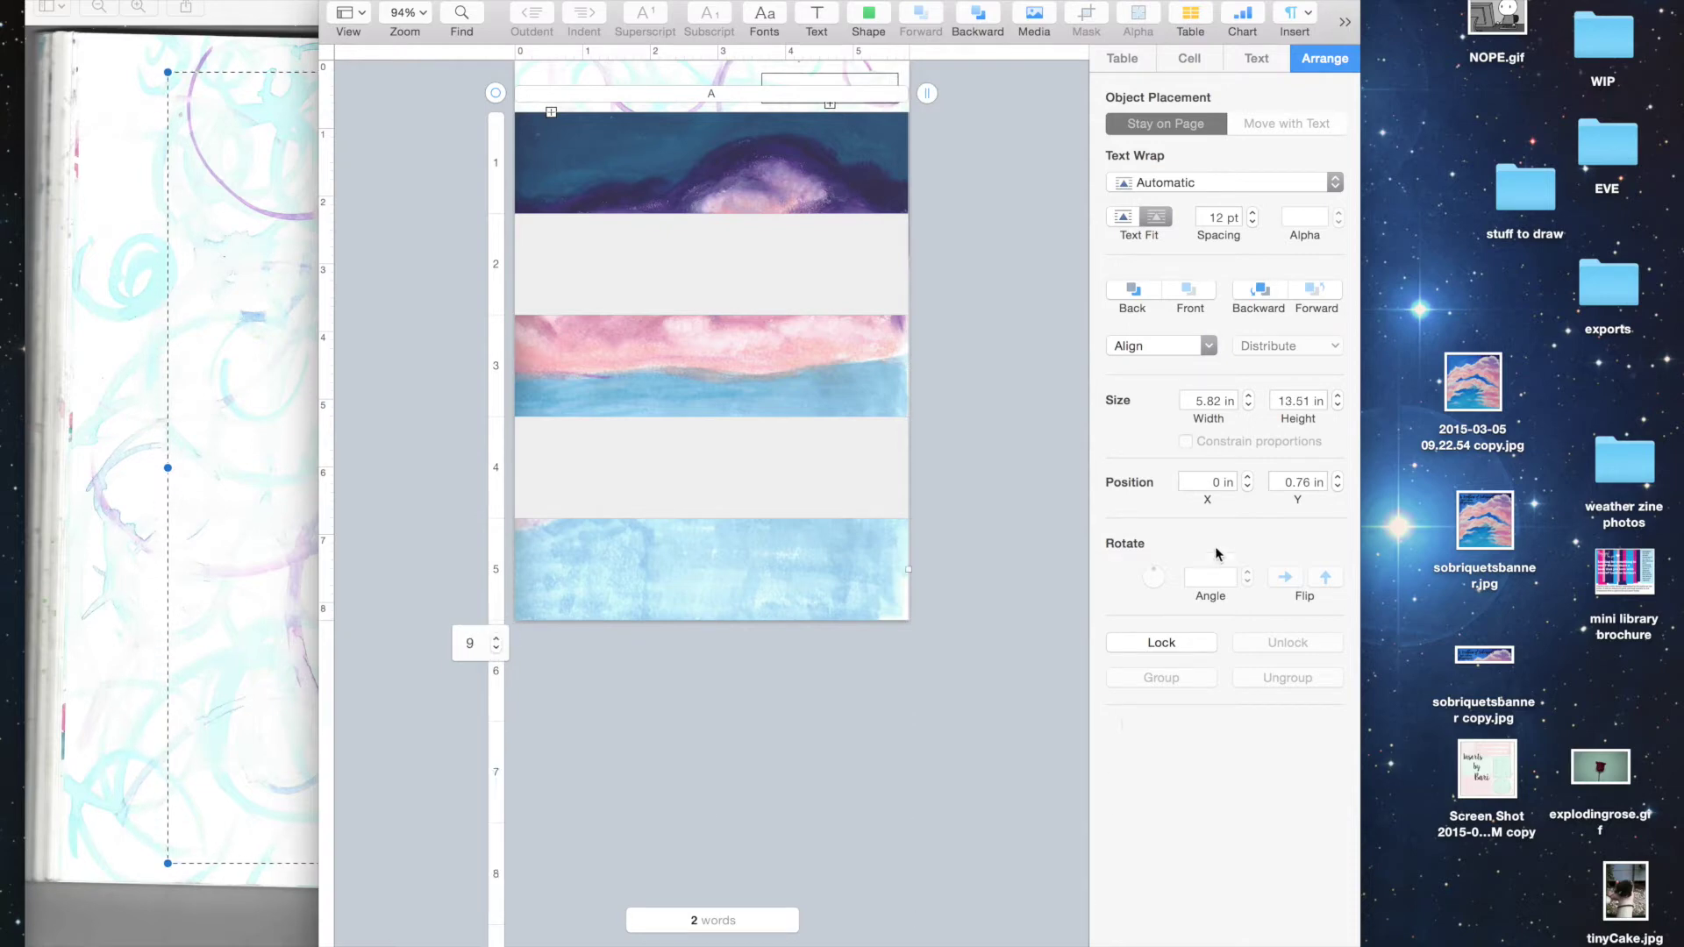
Step: Resize the table from its lower right corner to about 6.02 by 2.56 in, making the rows narrow
{"action": "left_click", "coordinate": [1189, 58]}
{"action": "scroll", "coordinate": [931, 643], "scroll_direction": "down", "scroll_amount": 2}
{"action": "scroll", "coordinate": [932, 644], "scroll_direction": "down", "scroll_amount": 4}
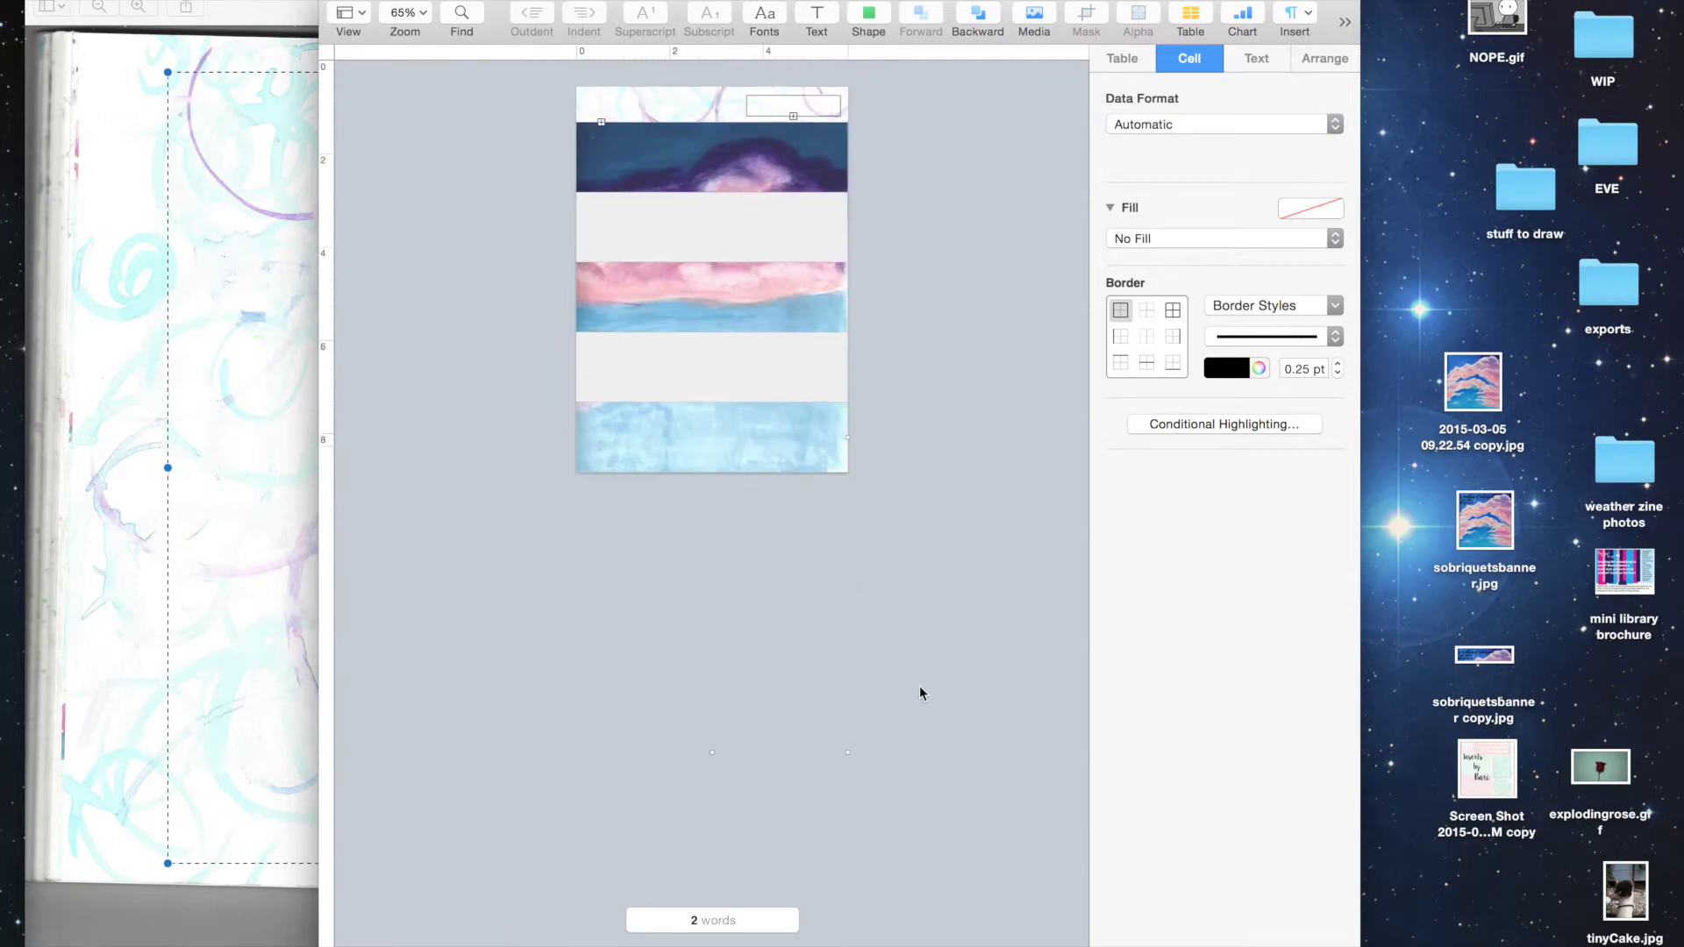
{"action": "scroll", "coordinate": [912, 720], "scroll_direction": "down", "scroll_amount": 1}
{"action": "left_click_drag", "start_coordinate": [850, 725], "coordinate": [856, 204]}
{"action": "scroll", "coordinate": [865, 183], "scroll_direction": "up", "scroll_amount": 3}
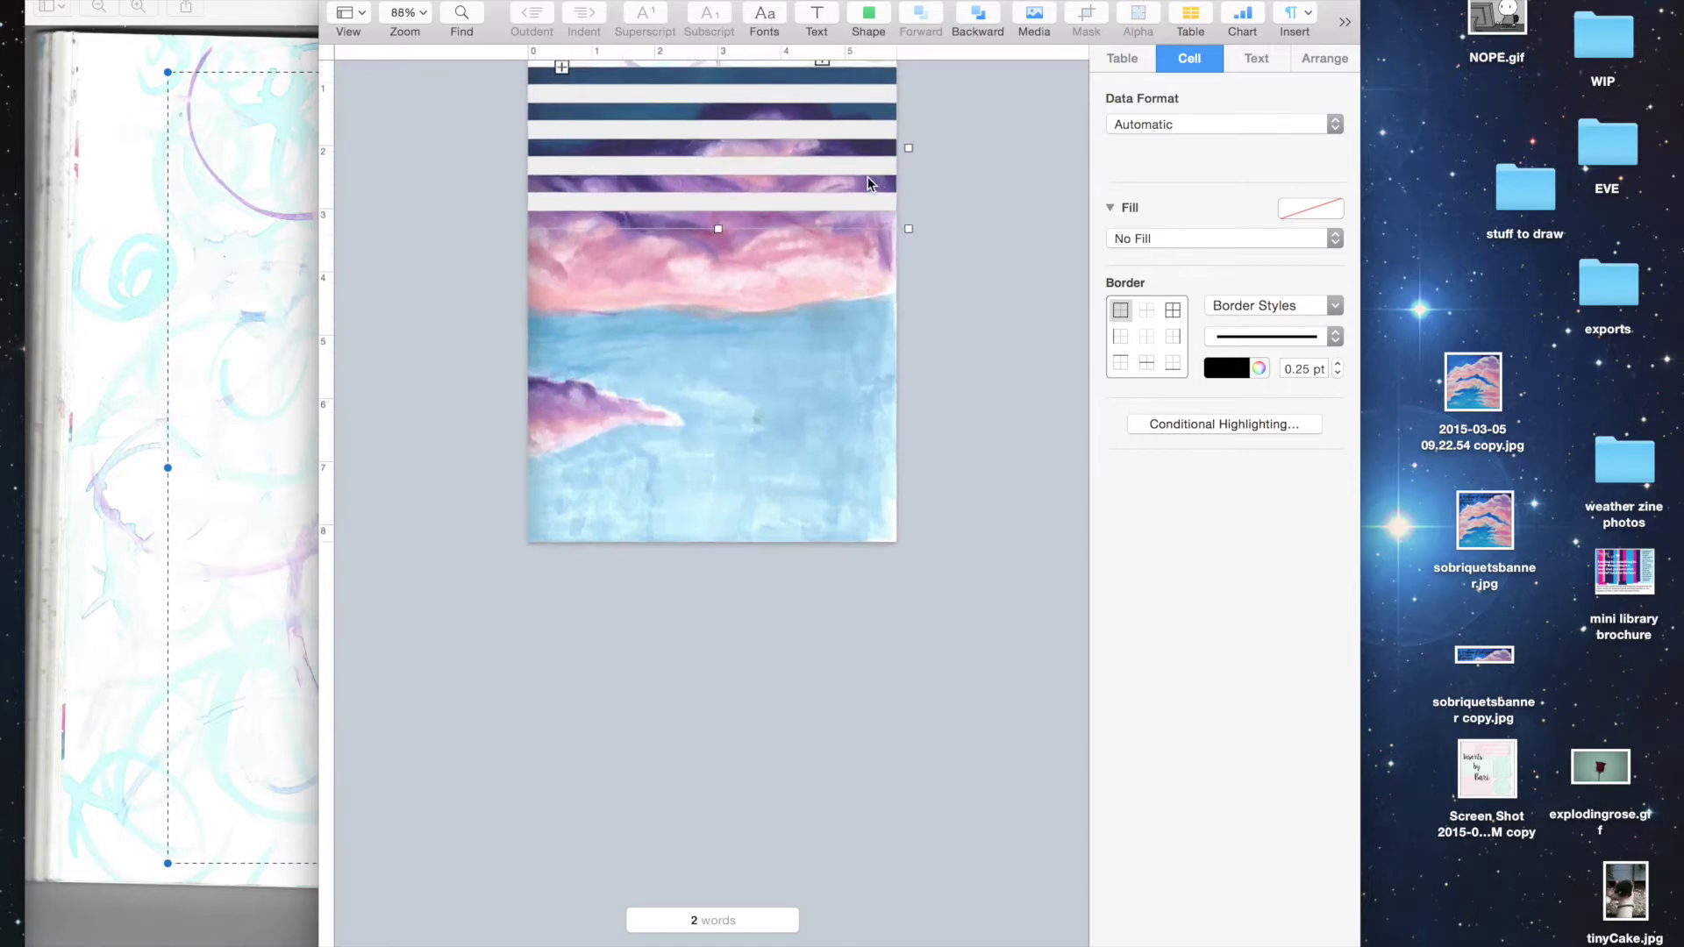
{"action": "scroll", "coordinate": [866, 176], "scroll_direction": "up", "scroll_amount": 2}
{"action": "scroll", "coordinate": [868, 166], "scroll_direction": "up", "scroll_amount": 3}
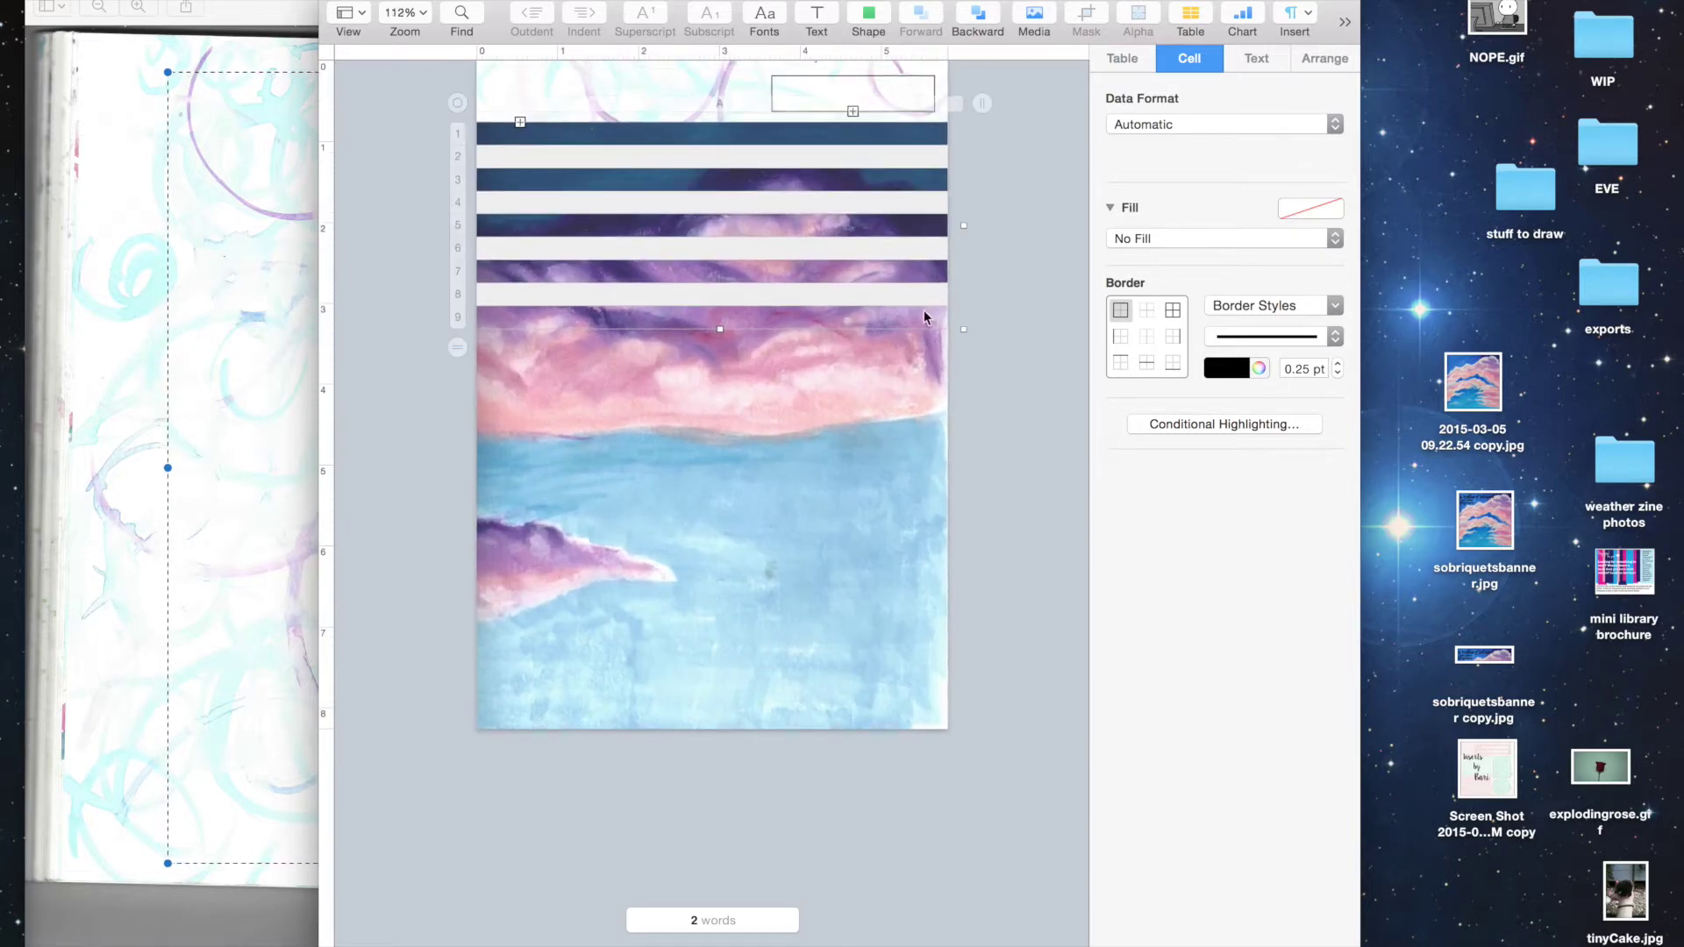
Step: Set the table's text wrap to None
{"action": "left_click", "coordinate": [996, 215]}
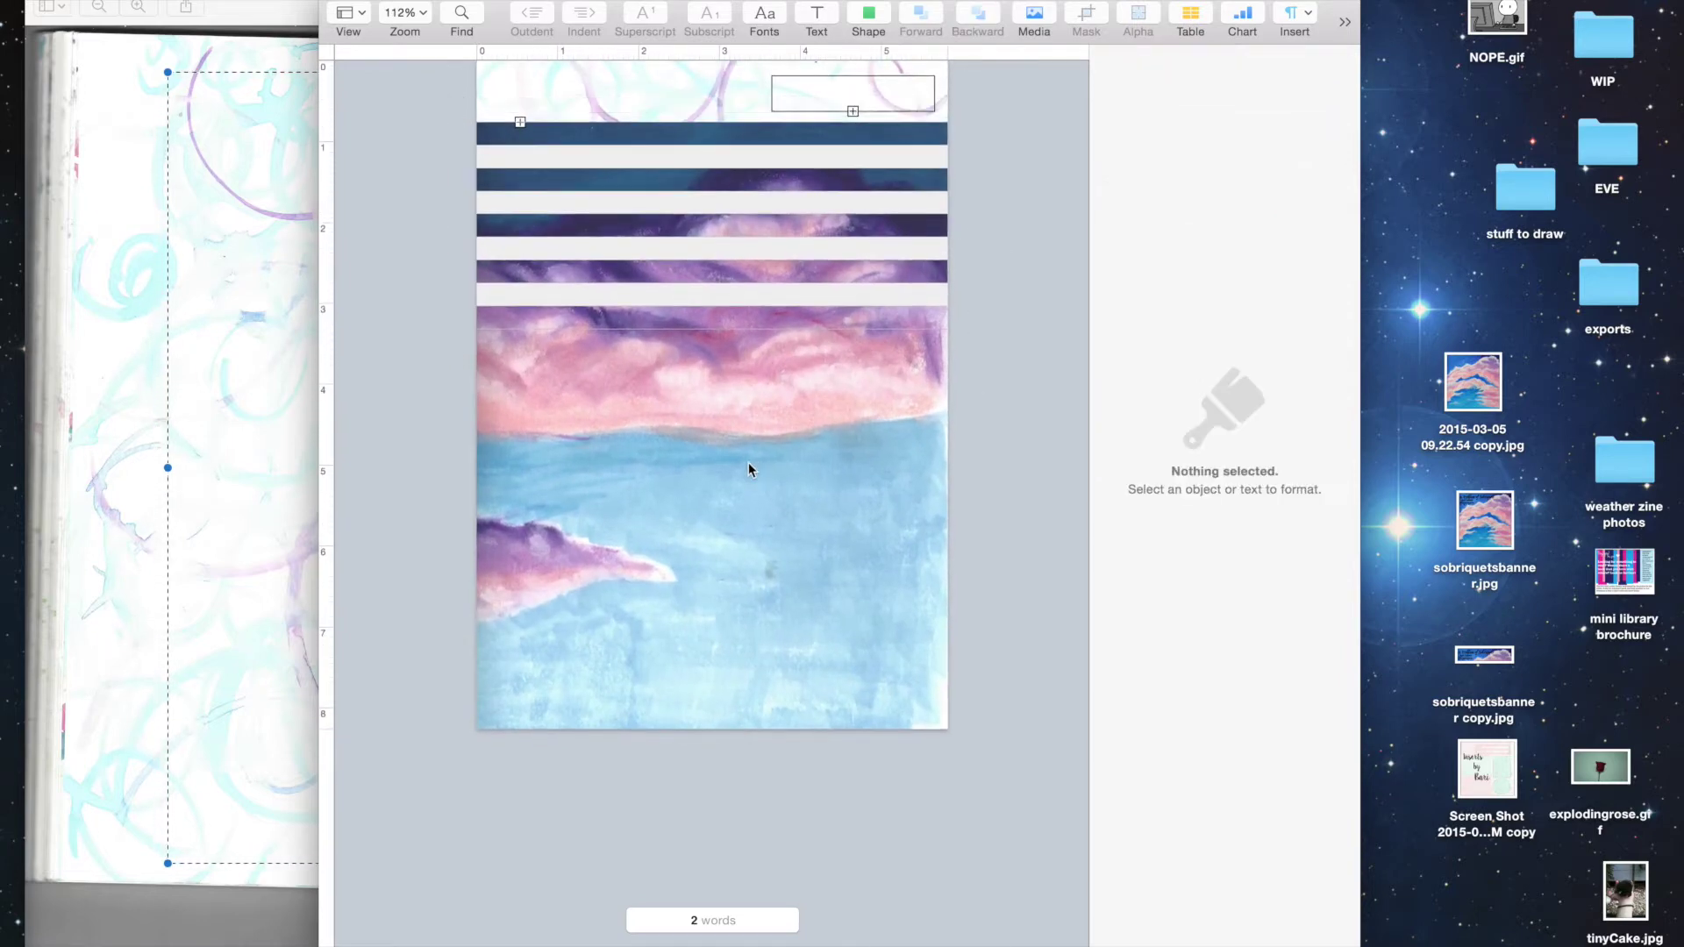
{"action": "left_click", "coordinate": [773, 235]}
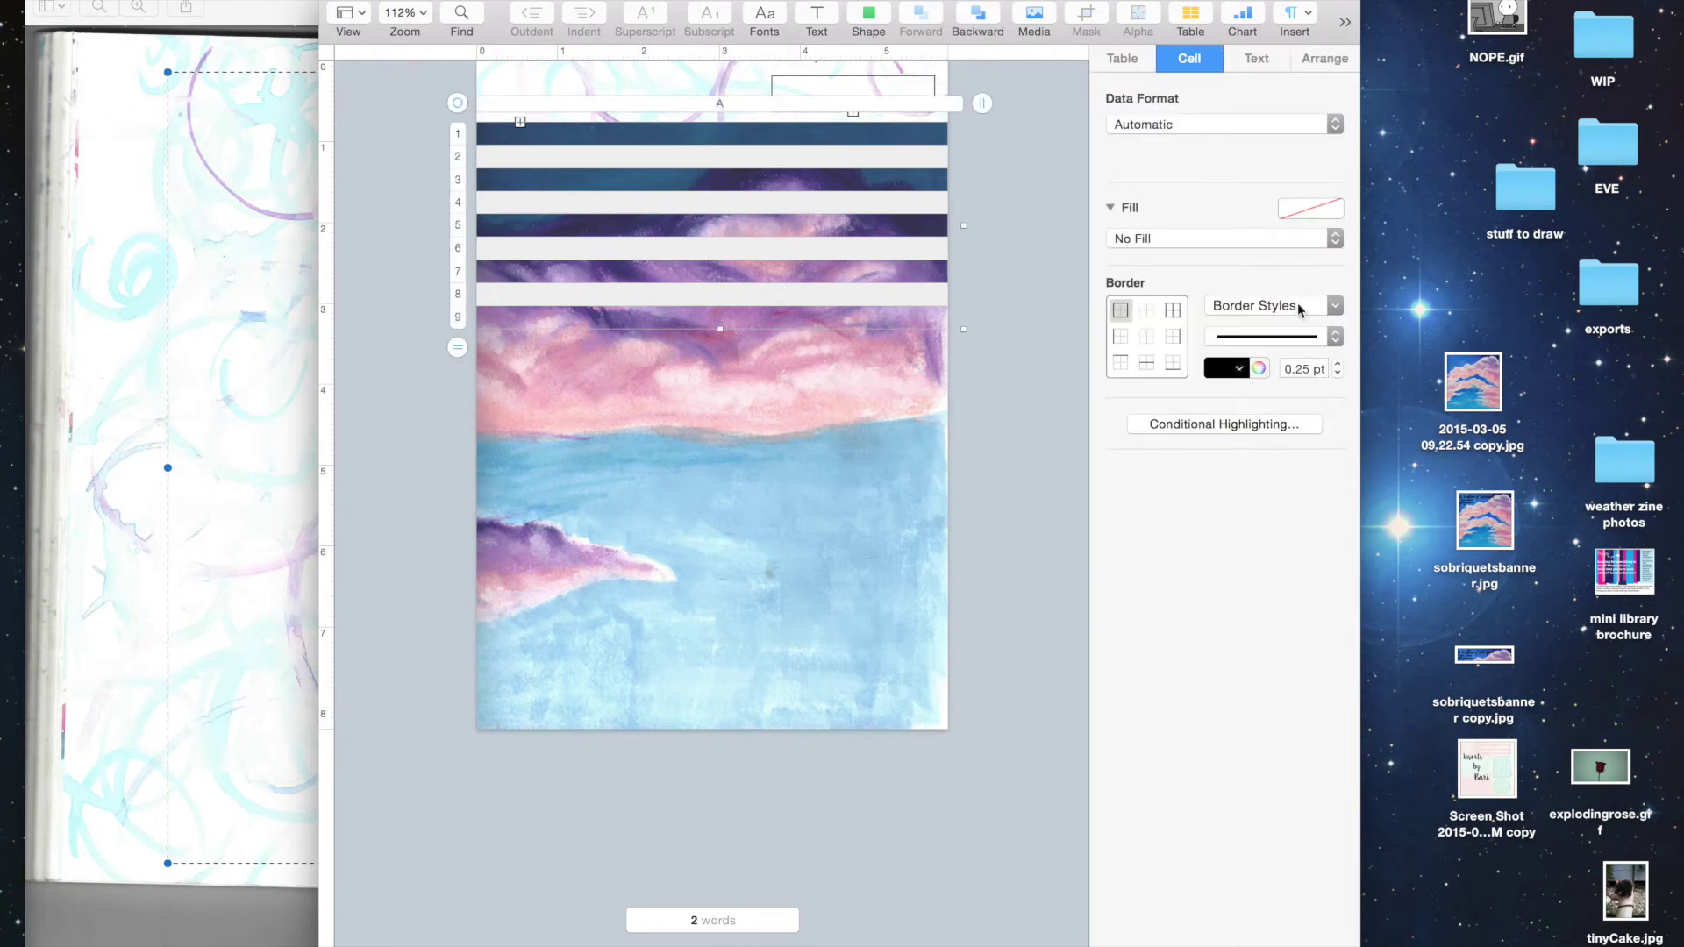
{"action": "left_click", "coordinate": [1119, 60]}
{"action": "left_click", "coordinate": [1322, 58]}
{"action": "left_click", "coordinate": [1140, 183]}
{"action": "left_click", "coordinate": [1131, 258]}
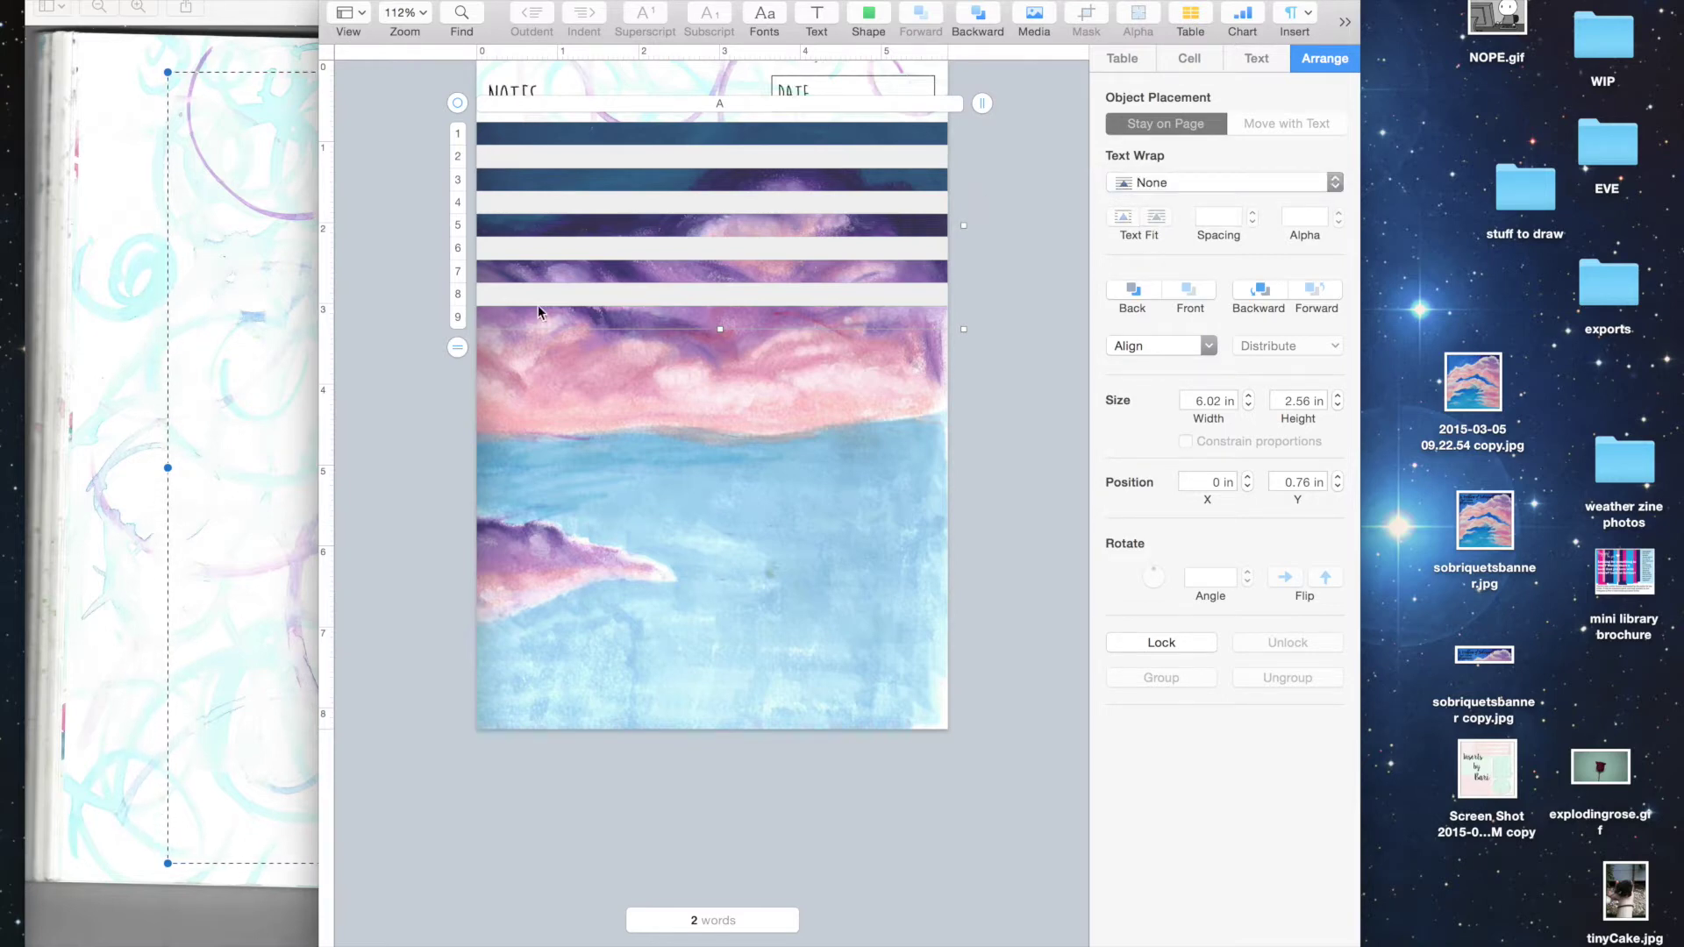
Step: Increase the table to 27 rows so it covers the page down to the bottom edge
{"action": "left_click", "coordinate": [457, 349]}
{"action": "left_click", "coordinate": [457, 349]}
{"action": "left_click", "coordinate": [458, 350]}
{"action": "left_click", "coordinate": [458, 349]}
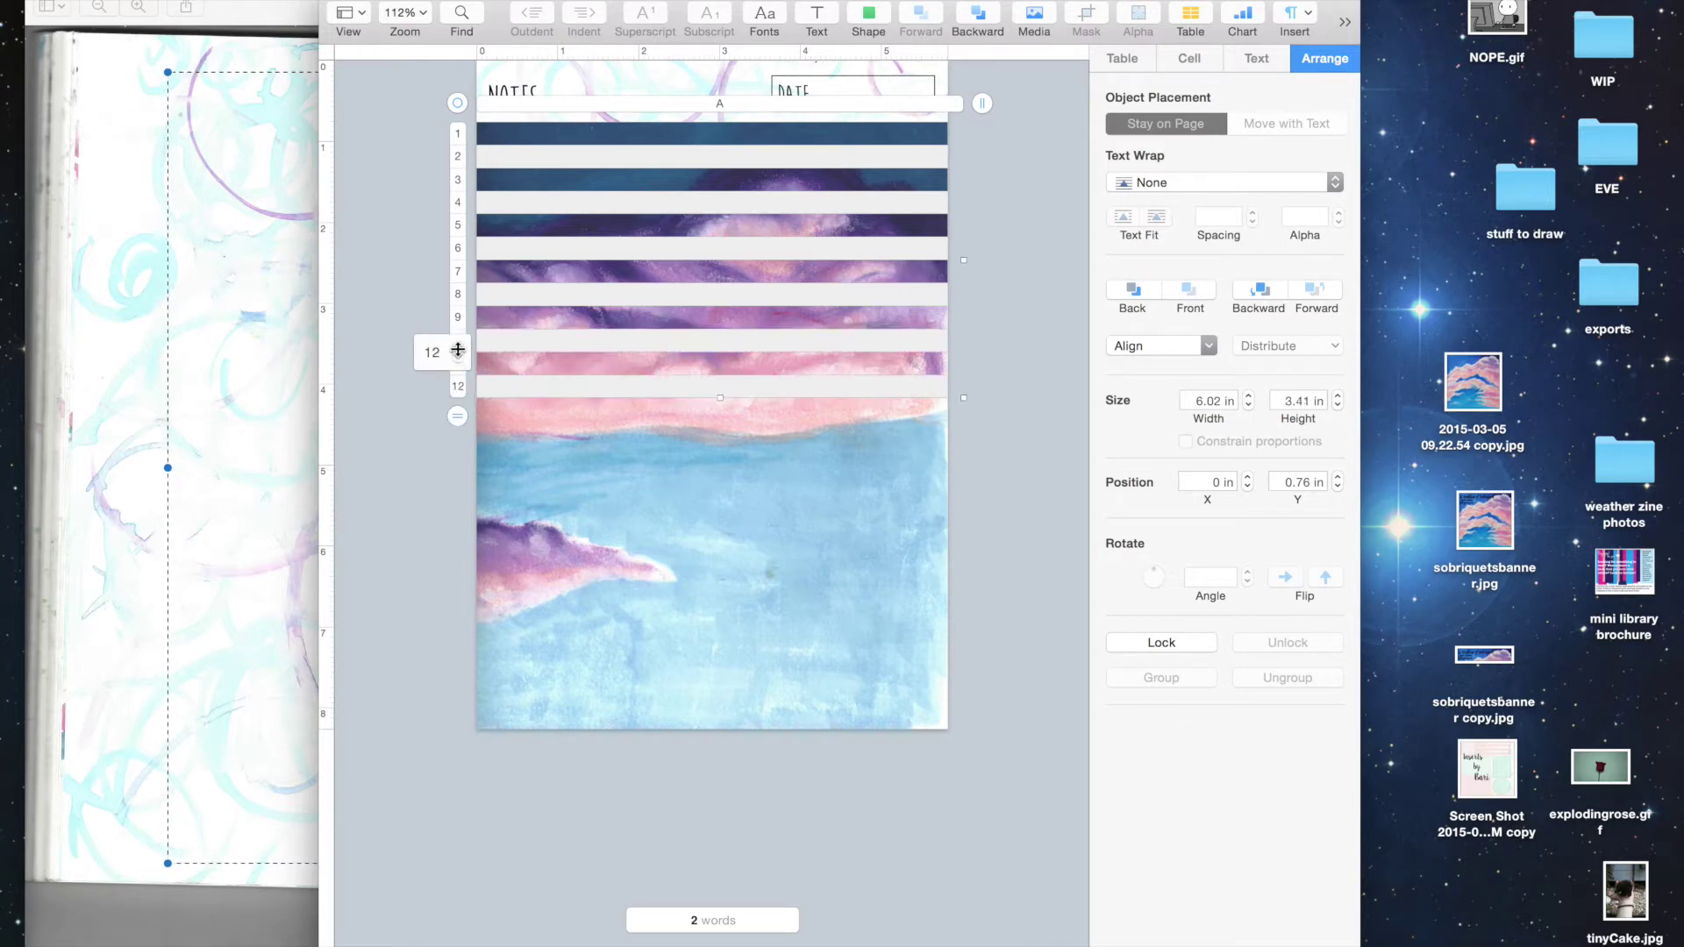
{"action": "left_click", "coordinate": [458, 349]}
{"action": "left_click", "coordinate": [458, 349]}
{"action": "left_click", "coordinate": [458, 349]}
{"action": "left_click", "coordinate": [458, 349]}
{"action": "left_click", "coordinate": [458, 349]}
{"action": "left_click", "coordinate": [458, 348]}
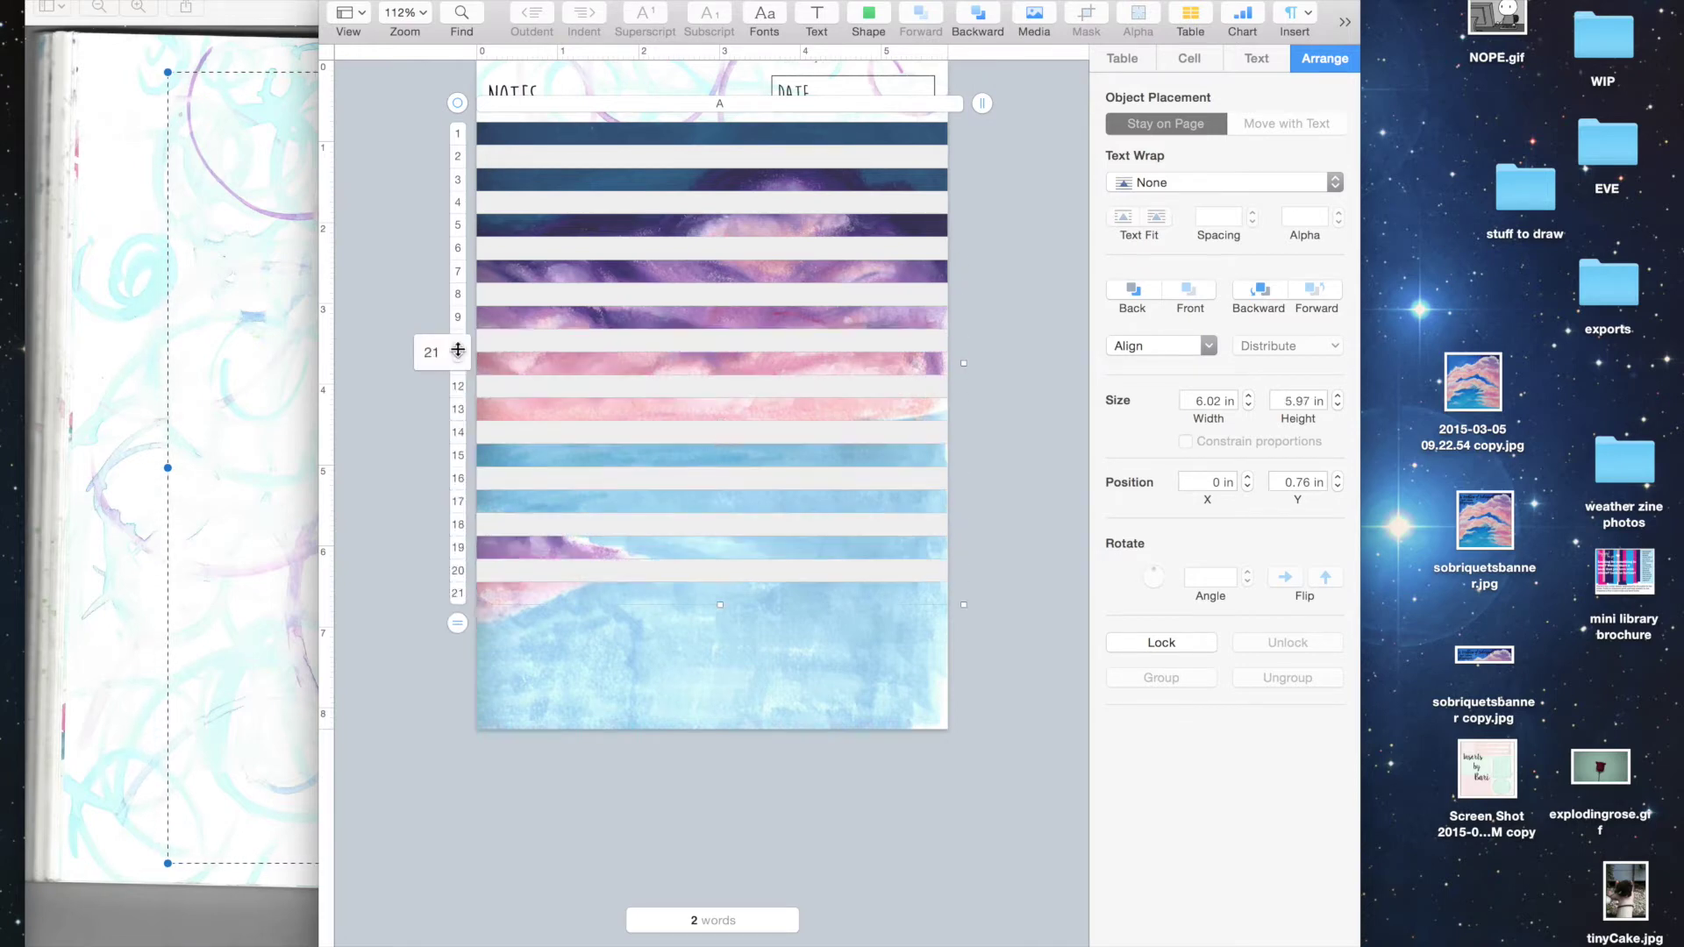
{"action": "left_click", "coordinate": [458, 348]}
{"action": "left_click", "coordinate": [458, 348]}
{"action": "left_click", "coordinate": [458, 348]}
{"action": "left_click", "coordinate": [458, 348]}
{"action": "left_click", "coordinate": [458, 348]}
{"action": "left_click", "coordinate": [458, 348]}
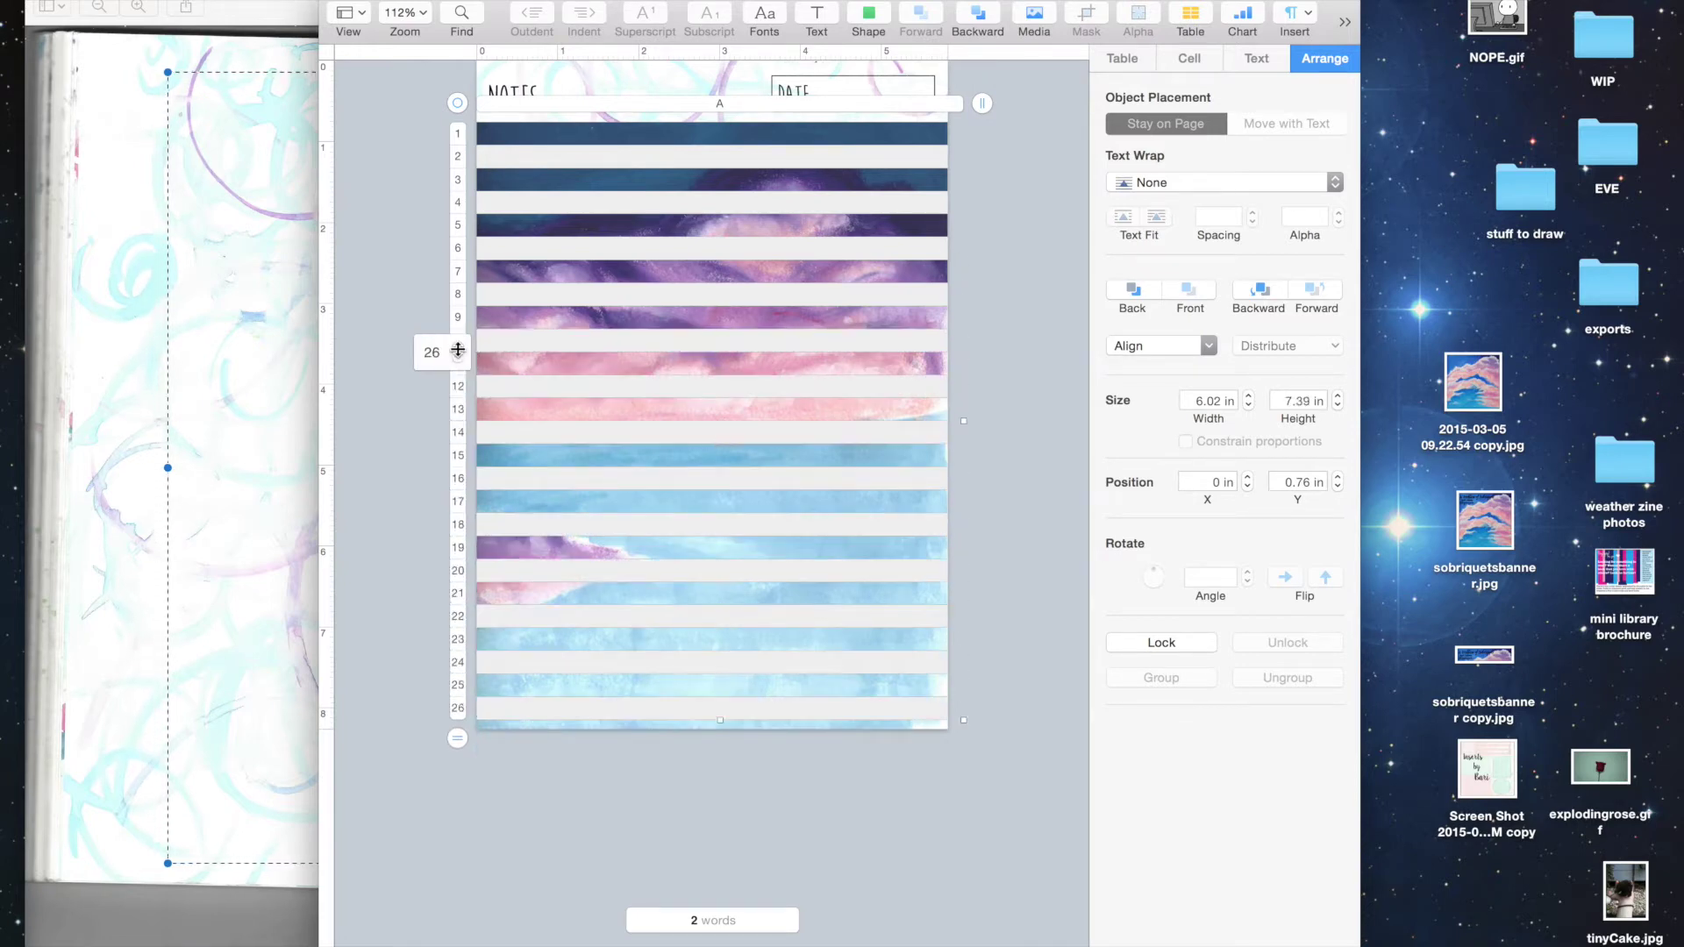
{"action": "left_click", "coordinate": [458, 348]}
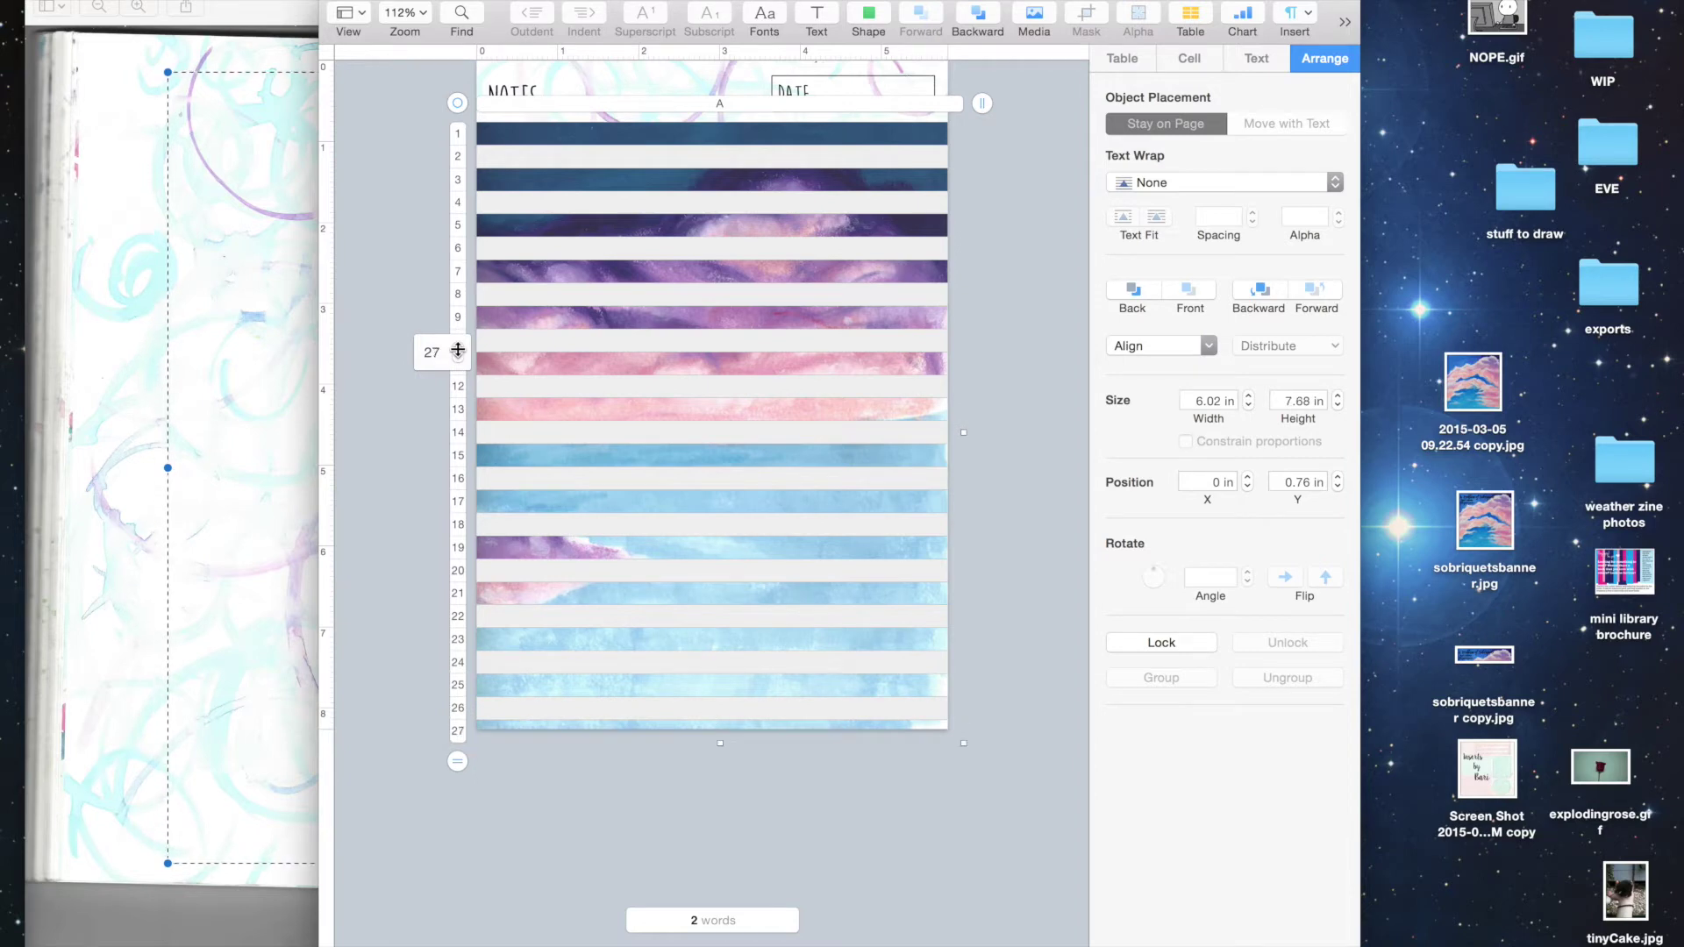
Step: Turn off resizing rows to fit cell contents and shorten the table to end at the page's bottom edge
{"action": "left_click_drag", "start_coordinate": [717, 743], "coordinate": [719, 712]}
{"action": "left_click", "coordinate": [1192, 61]}
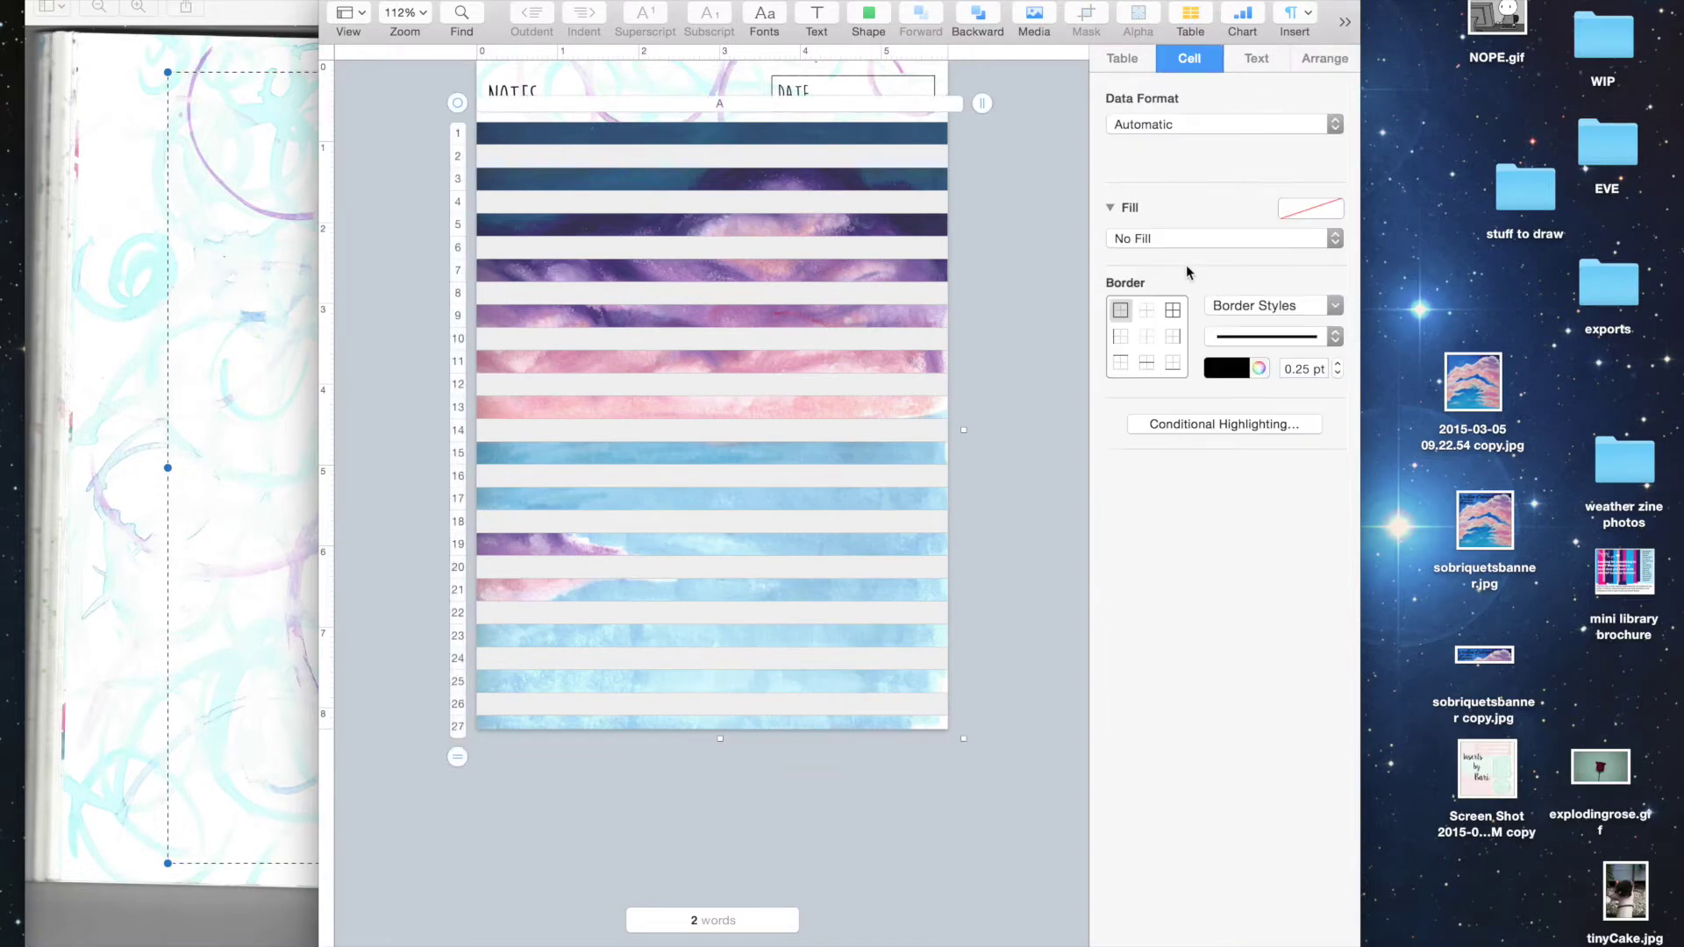
{"action": "left_click", "coordinate": [1120, 63]}
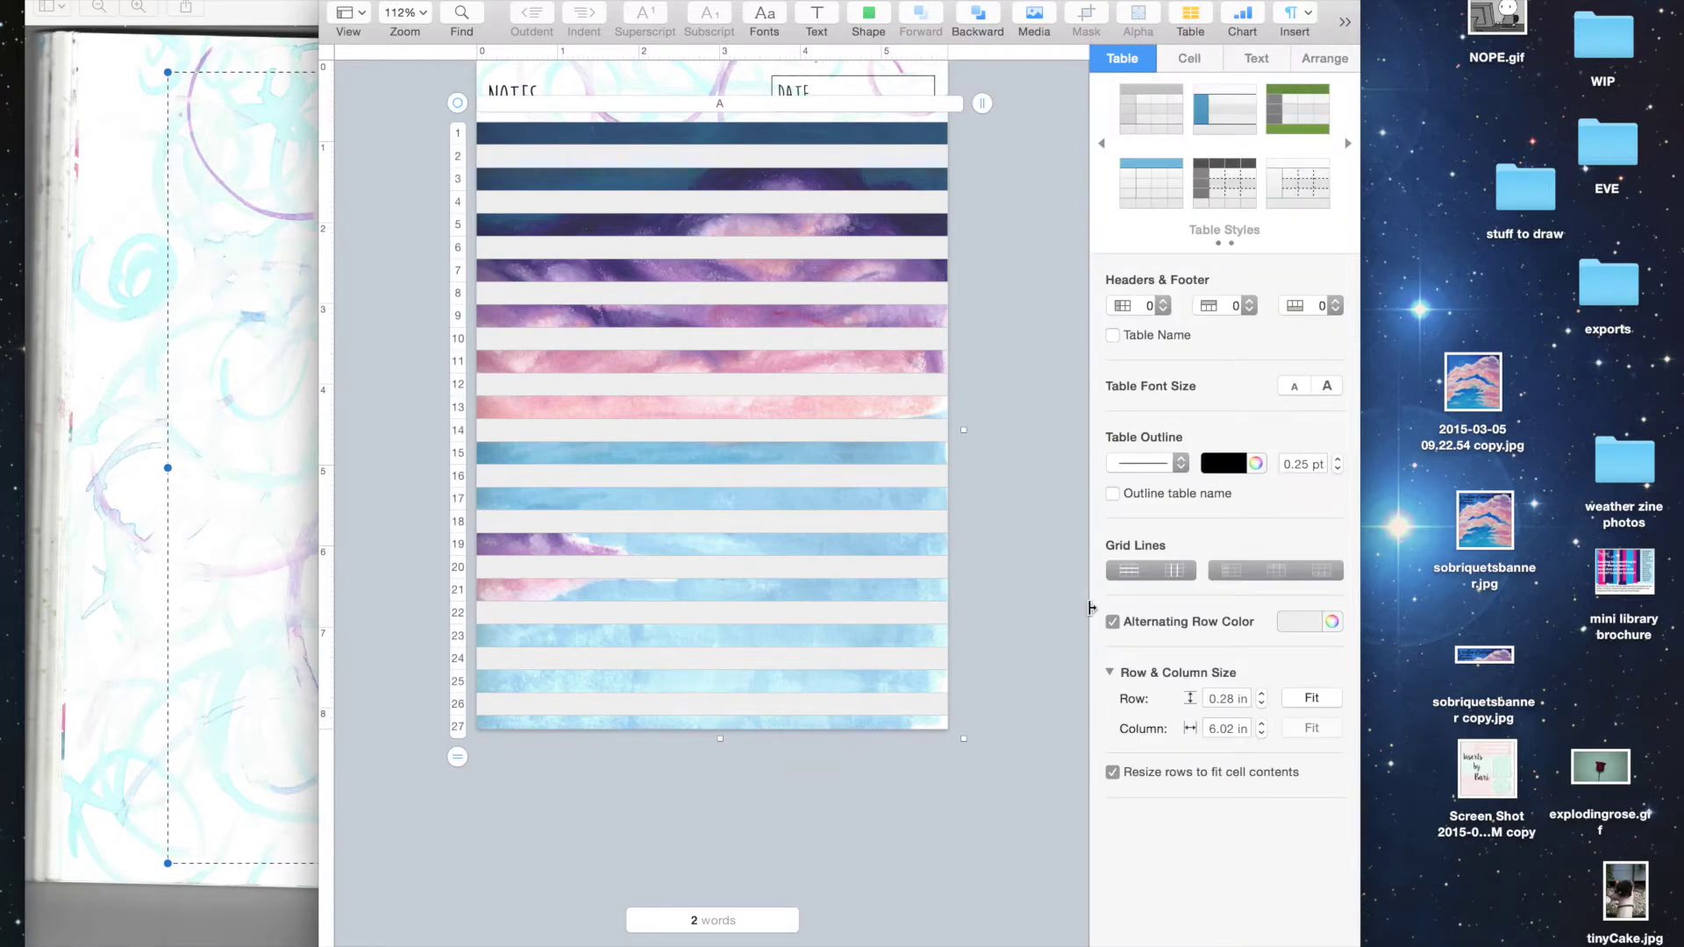
{"action": "left_click", "coordinate": [1112, 773]}
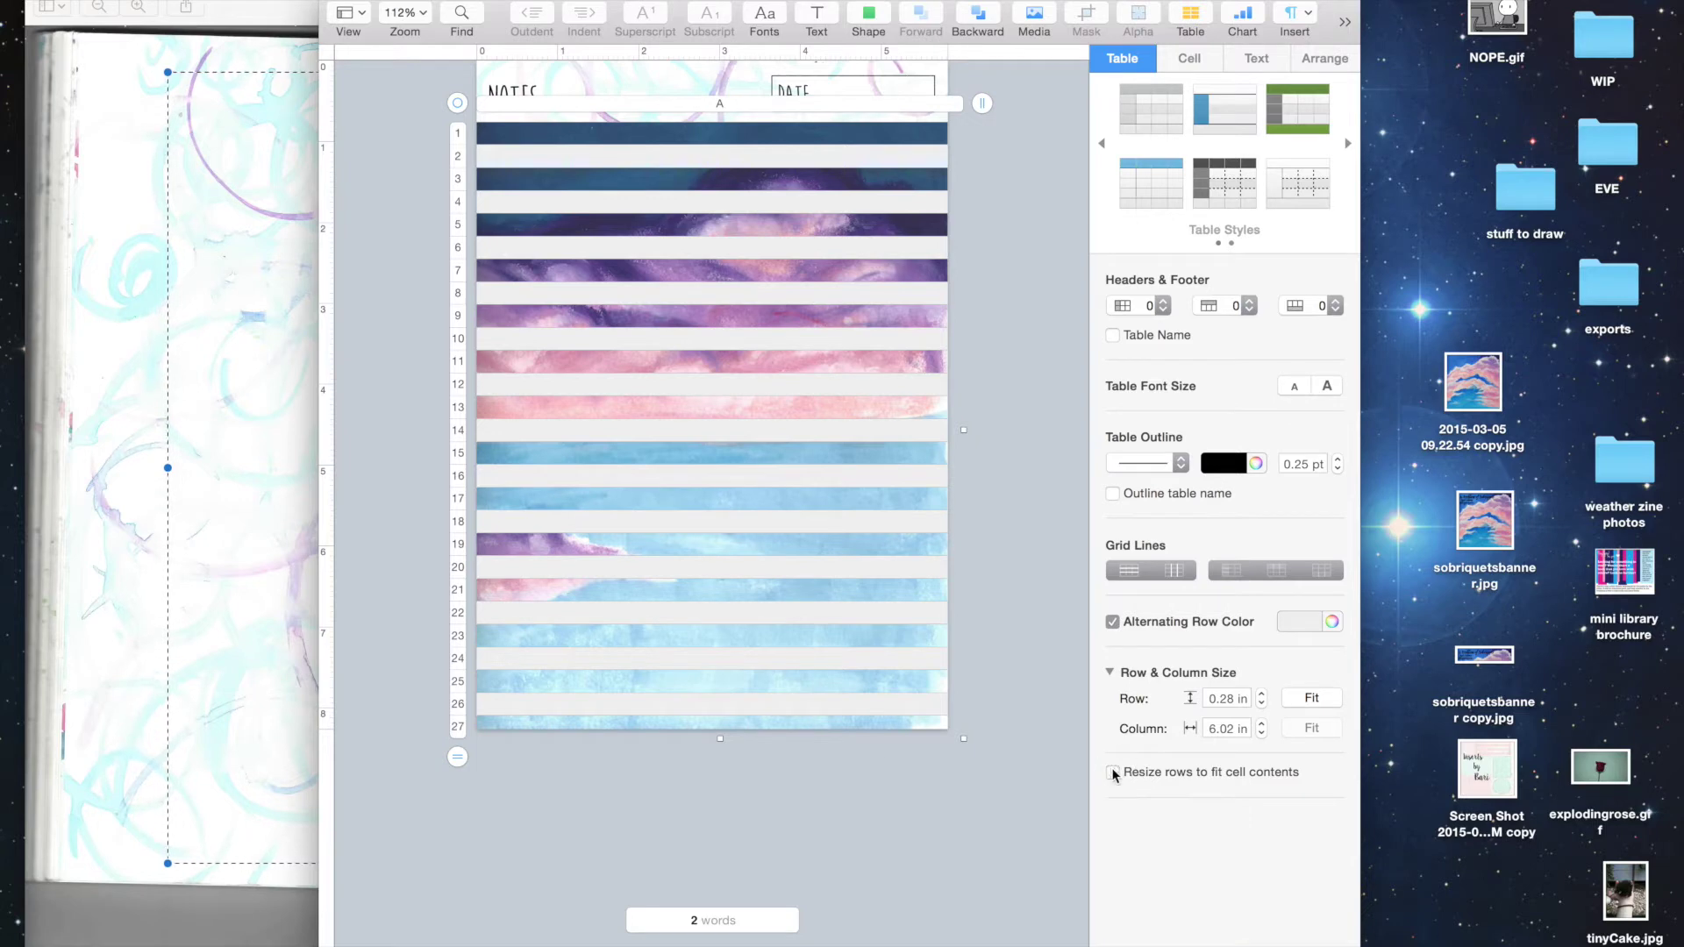
{"action": "left_click_drag", "start_coordinate": [720, 739], "coordinate": [720, 725]}
Step: Turn off the table's alternating row color
{"action": "left_click", "coordinate": [1253, 58]}
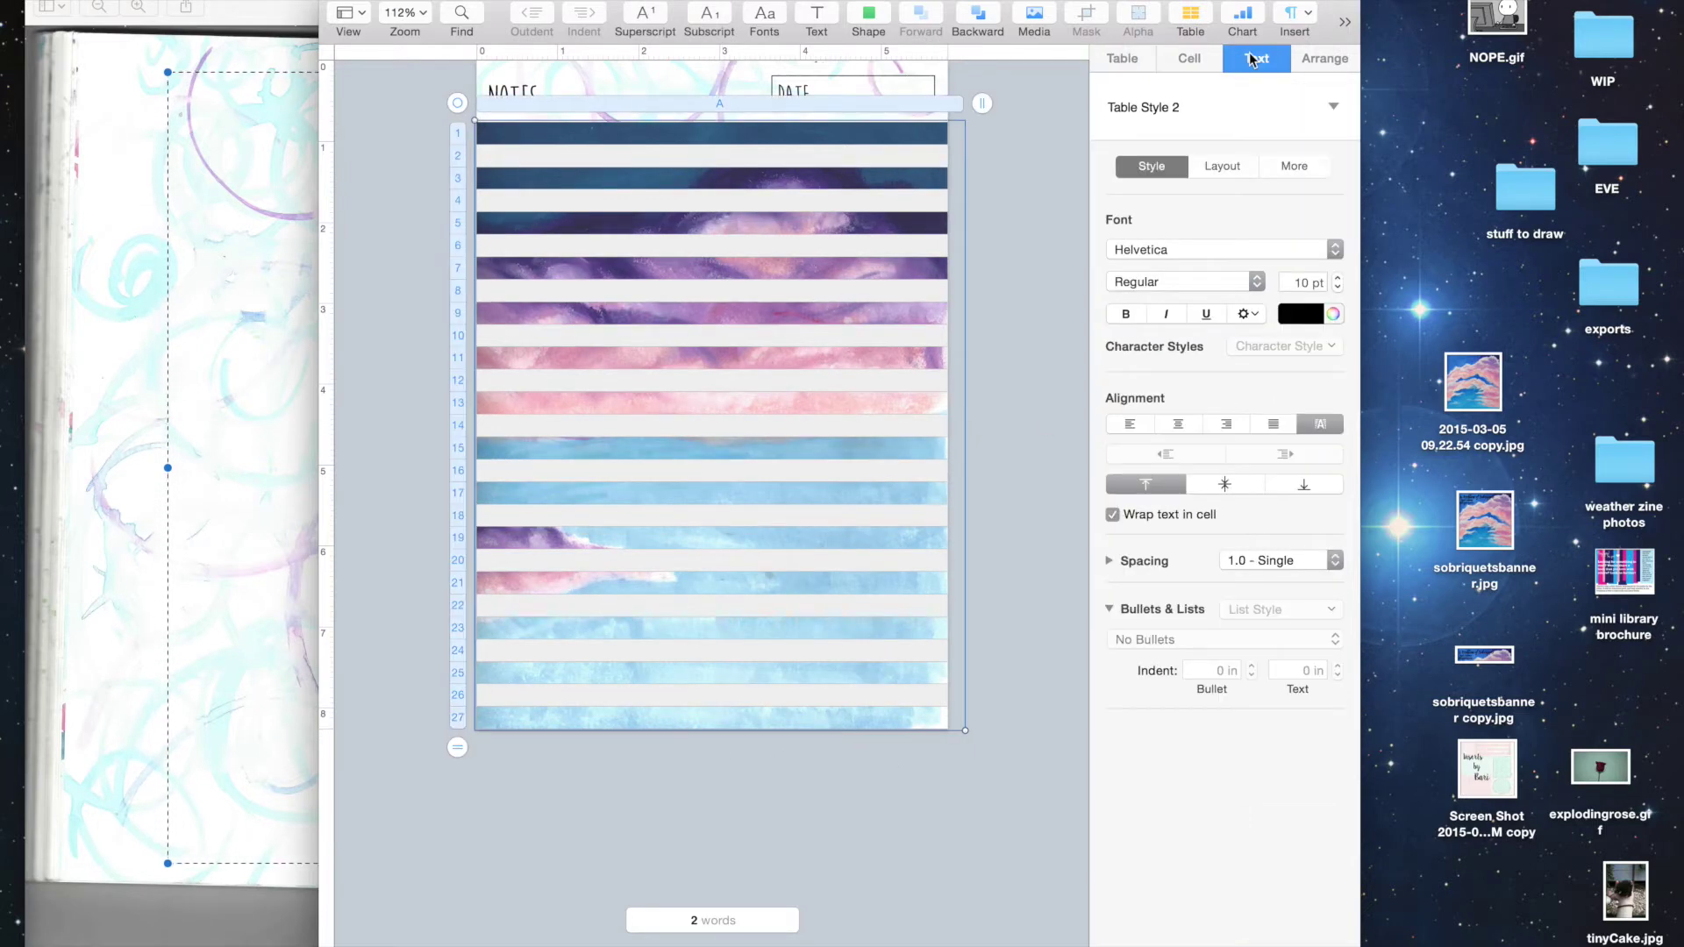
{"action": "left_click", "coordinate": [1137, 58]}
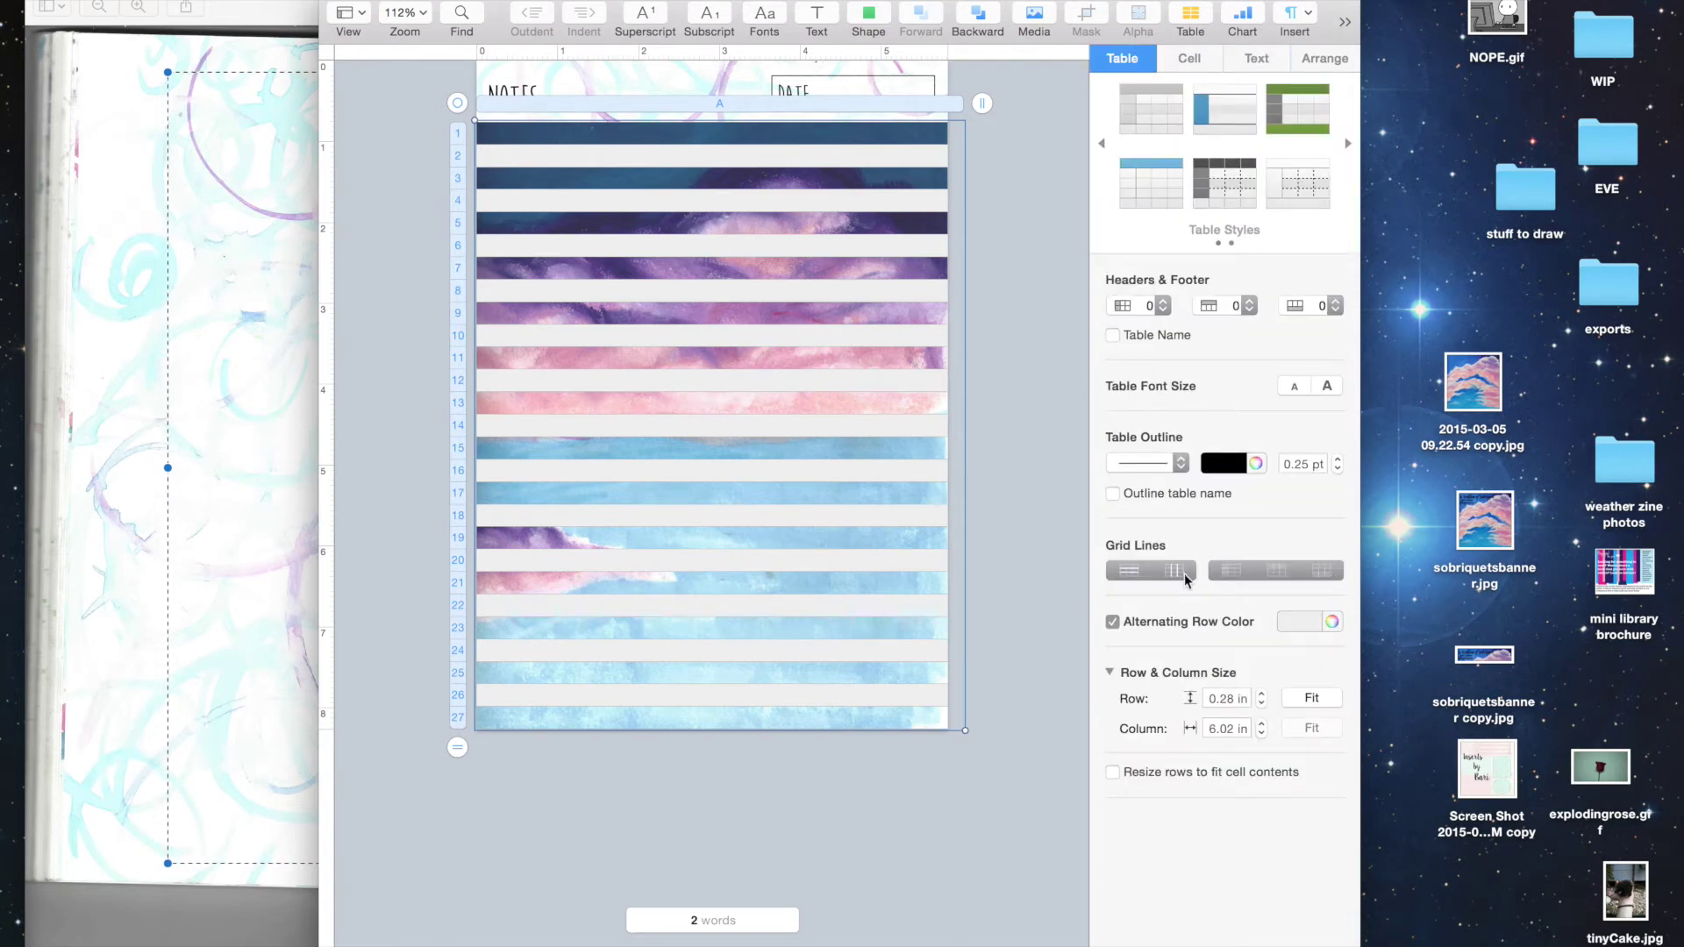
{"action": "left_click", "coordinate": [1149, 622]}
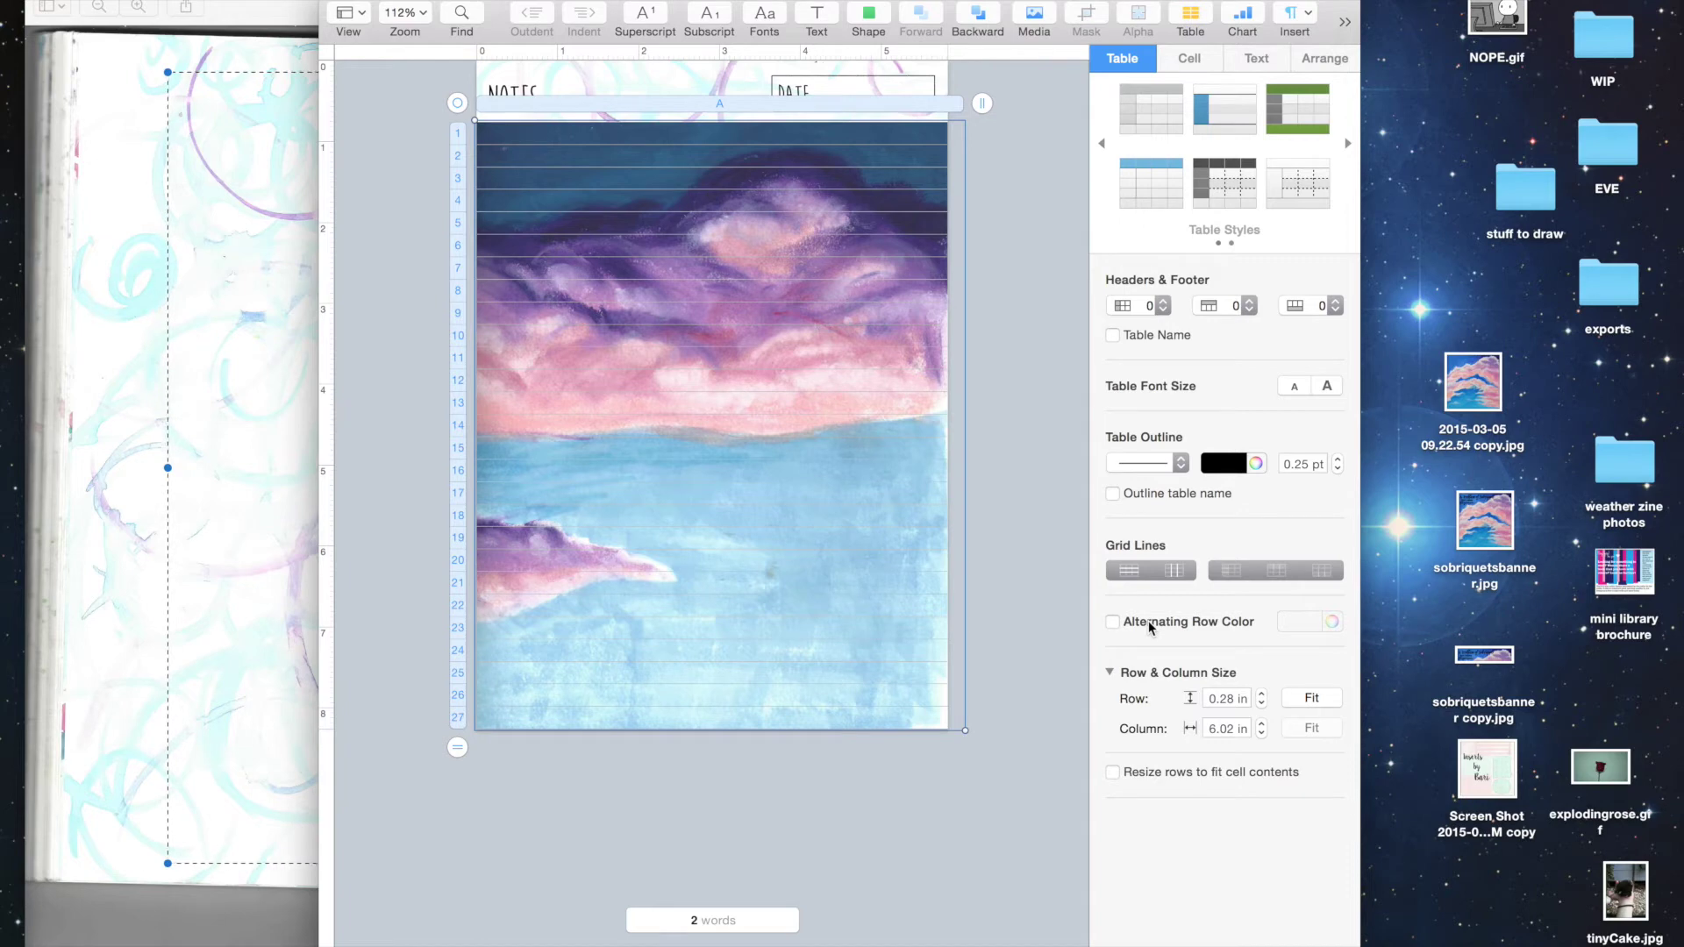
Step: Give the table outline a solid line in medium gray
{"action": "left_click", "coordinate": [1166, 463]}
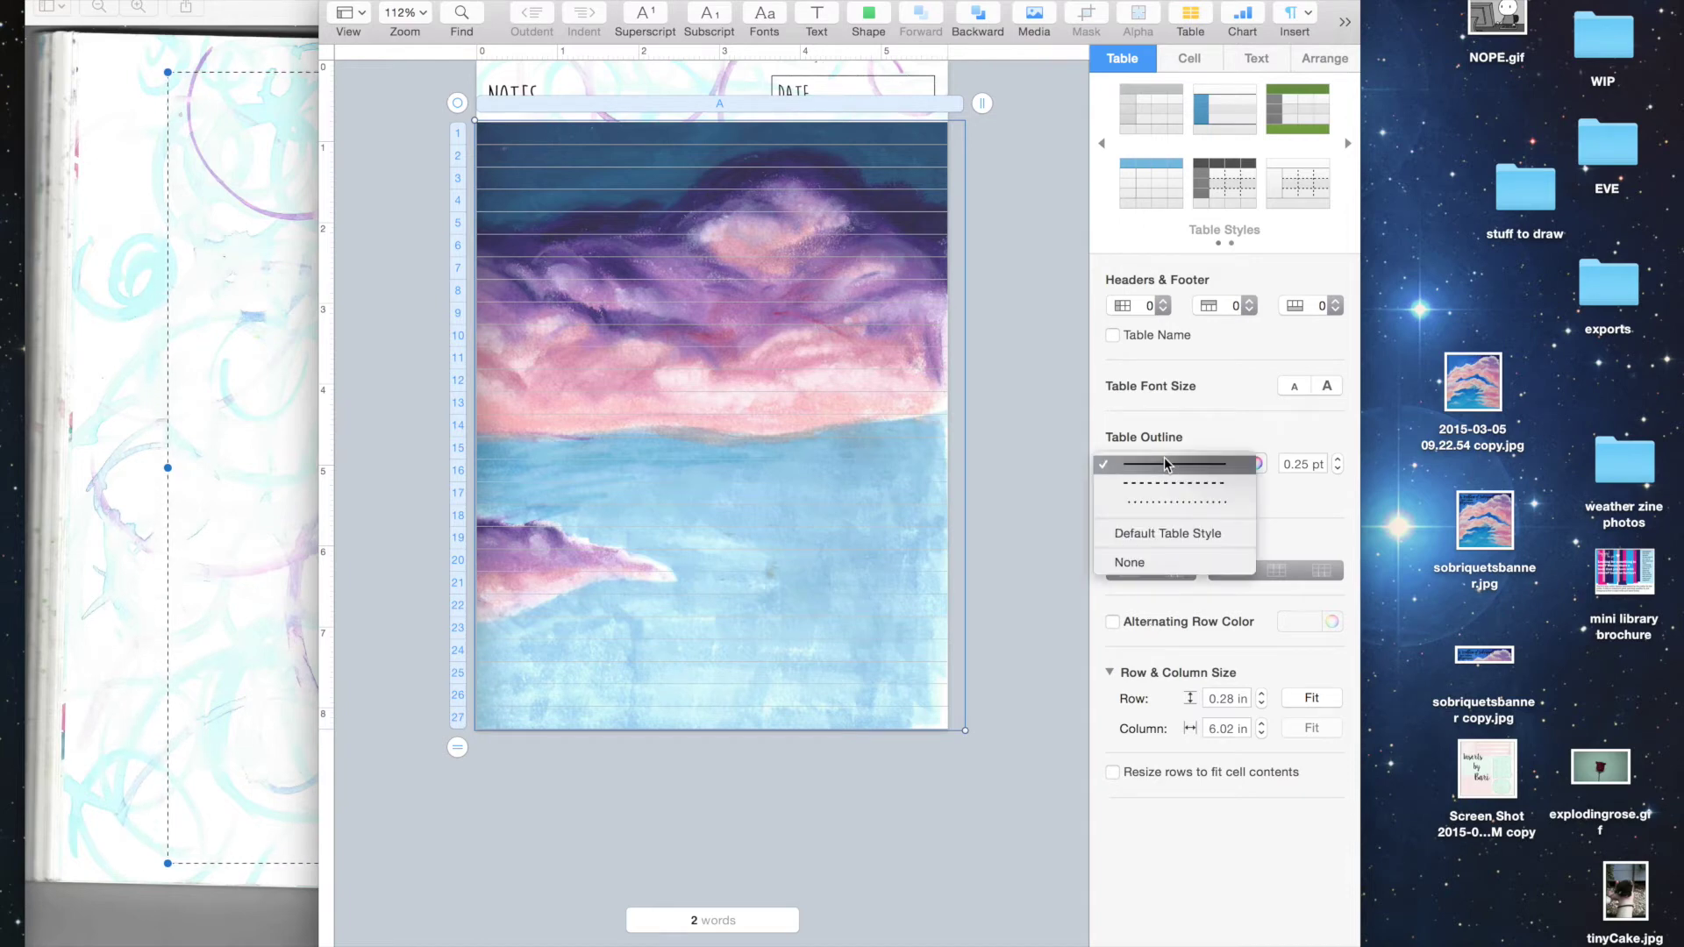
{"action": "left_click", "coordinate": [1164, 463]}
{"action": "left_click", "coordinate": [1256, 463]}
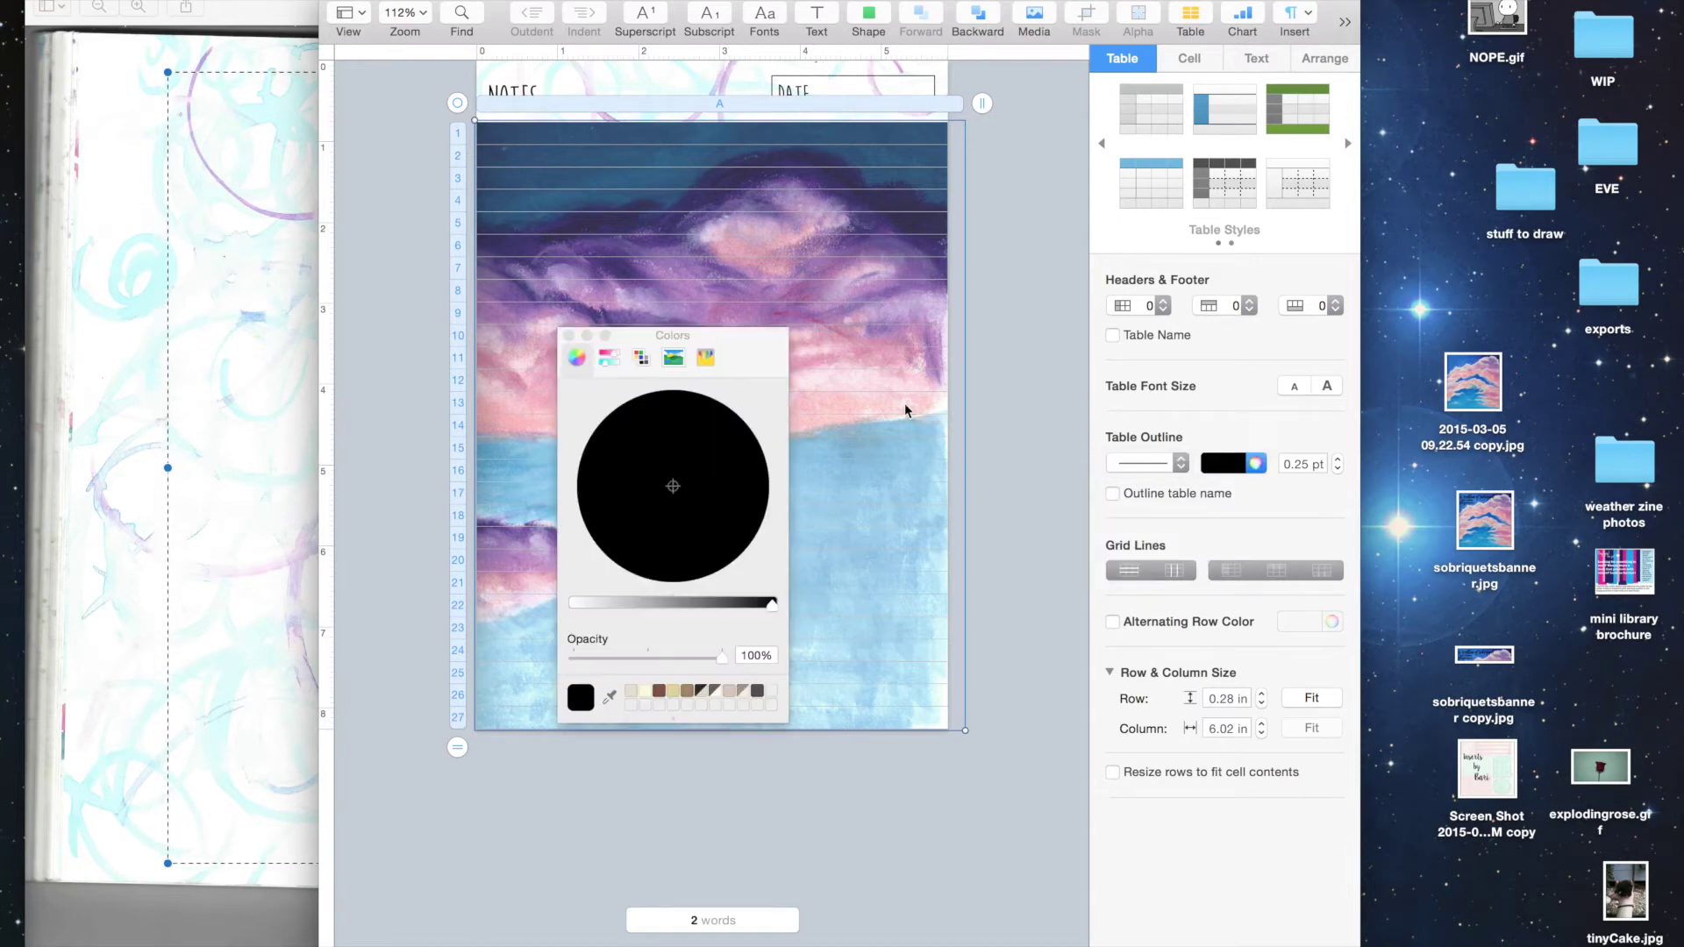
{"action": "left_click_drag", "start_coordinate": [714, 605], "coordinate": [617, 616]}
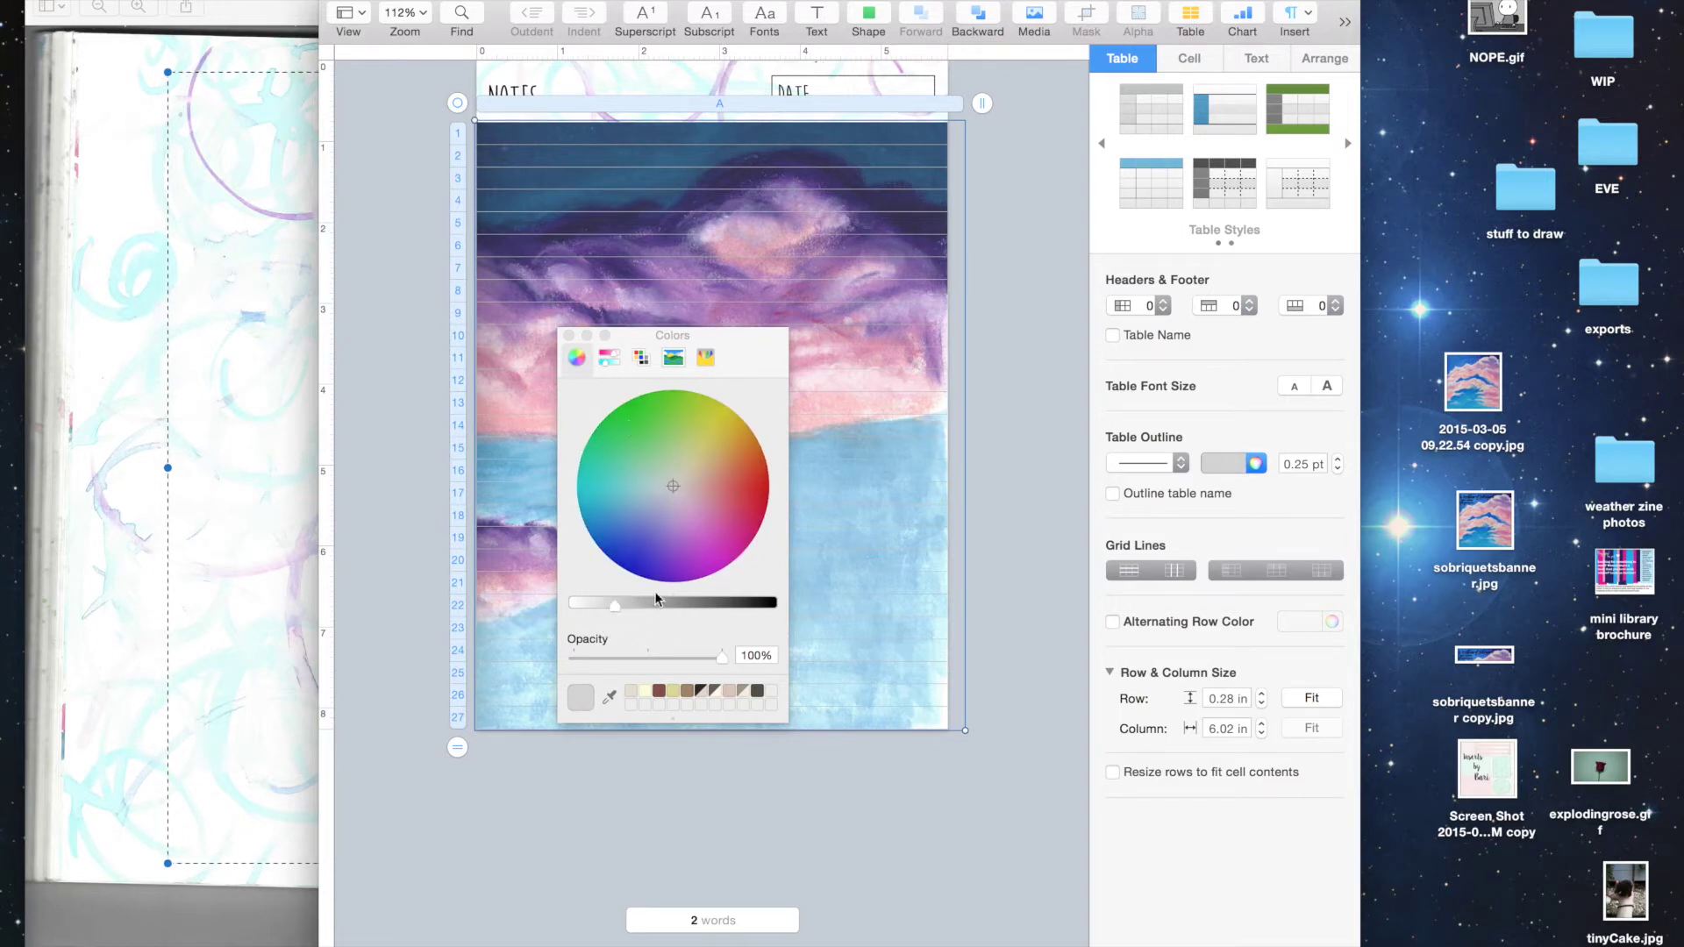
{"action": "left_click_drag", "start_coordinate": [617, 605], "coordinate": [658, 611]}
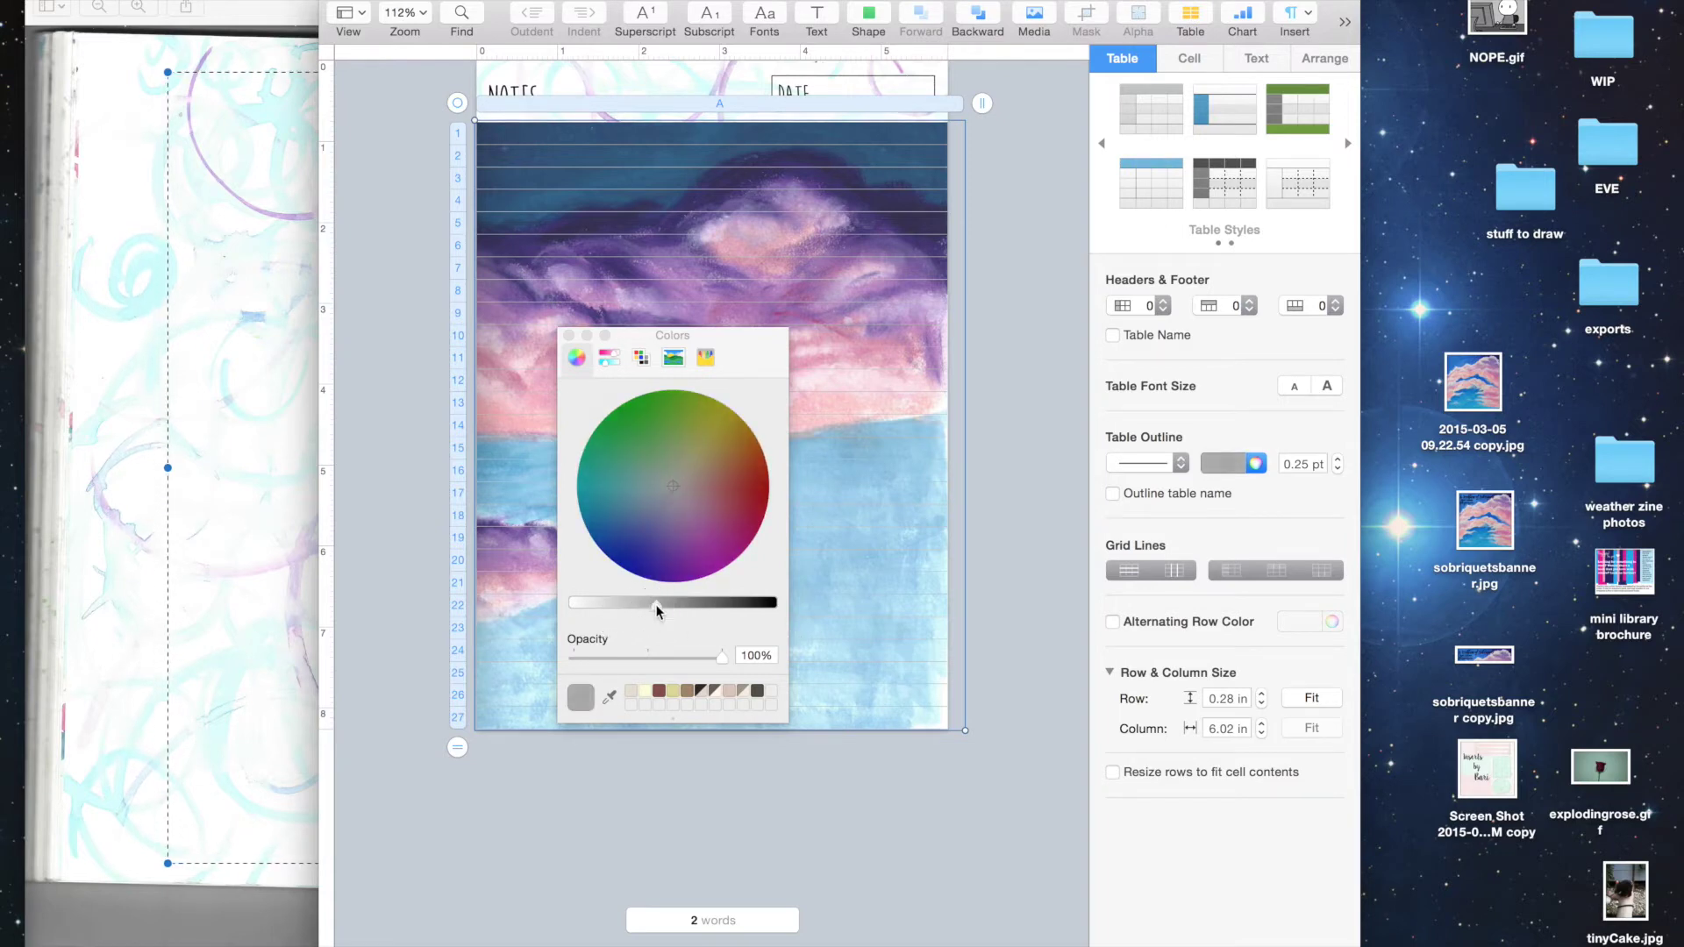
{"action": "left_click", "coordinate": [561, 335]}
{"action": "left_click", "coordinate": [569, 335]}
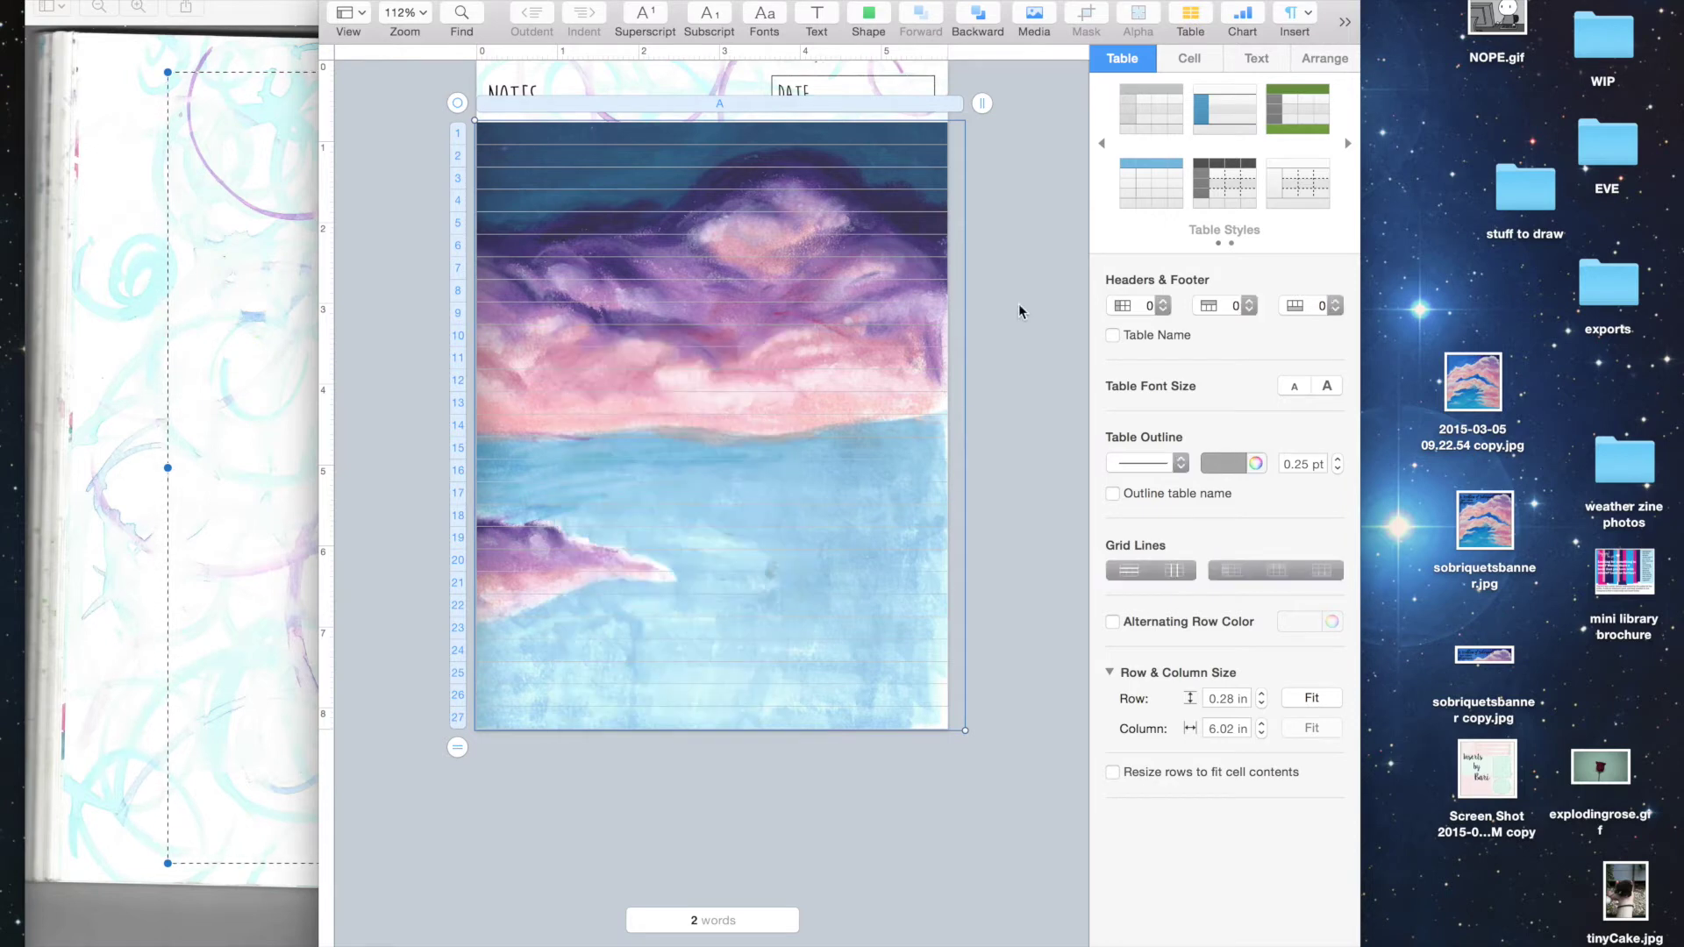
Step: Turn on alternating row color and set it to a purple sampled from the painting's clouds
{"action": "left_click", "coordinate": [1113, 621]}
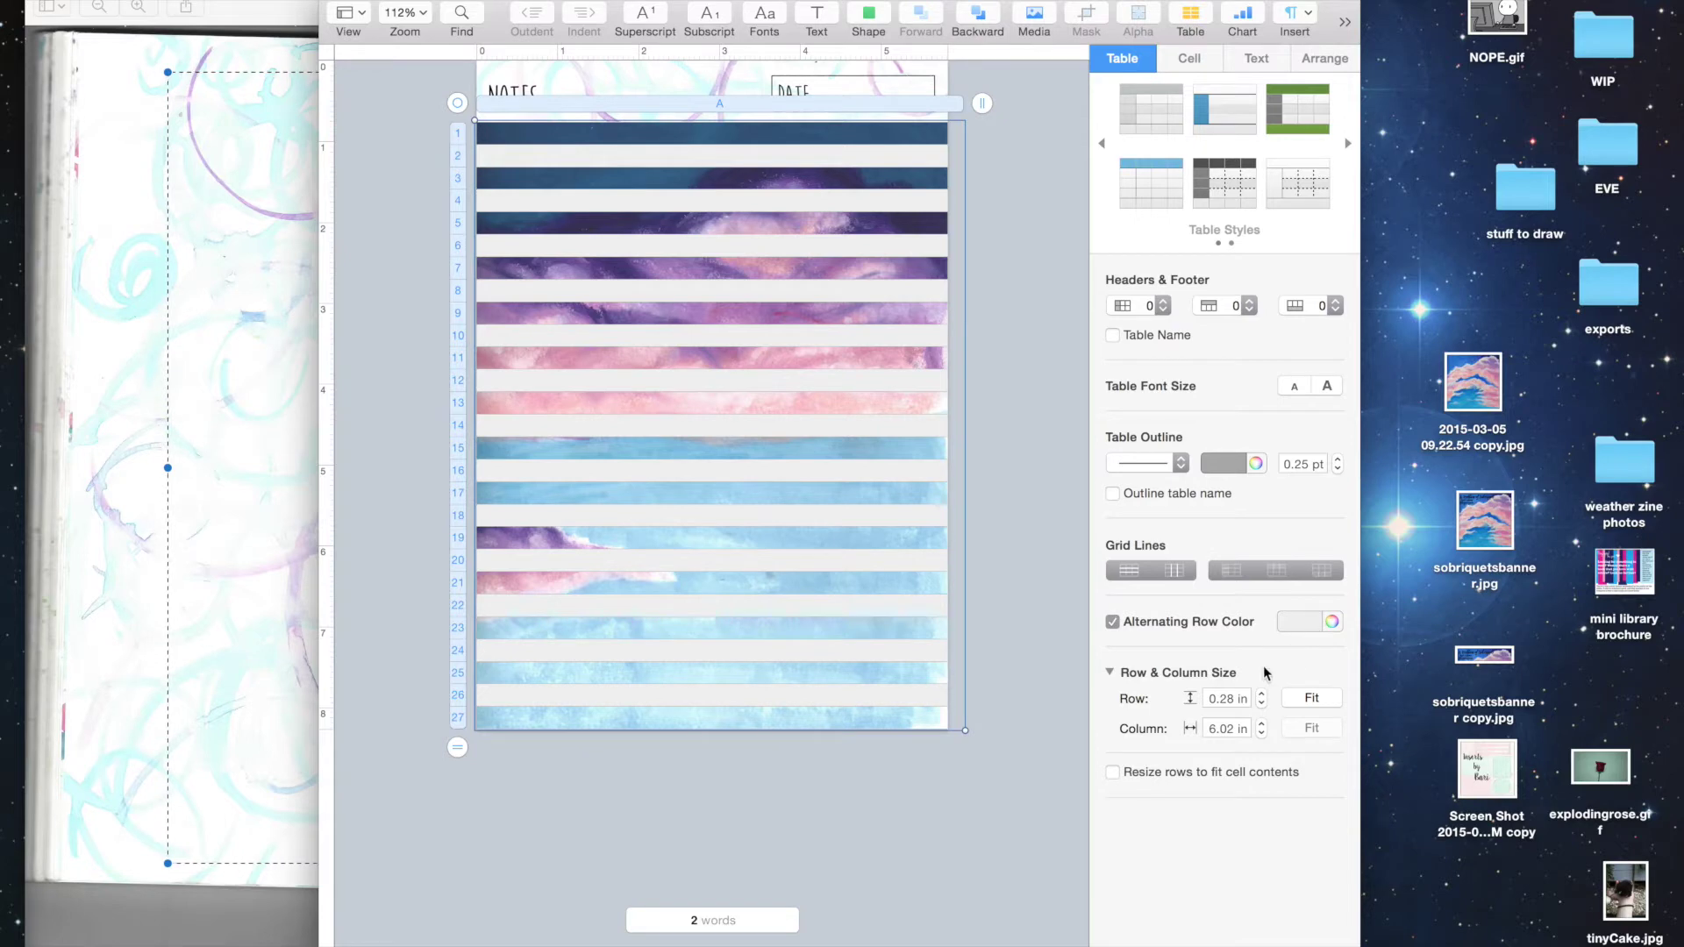
{"action": "left_click", "coordinate": [1307, 622]}
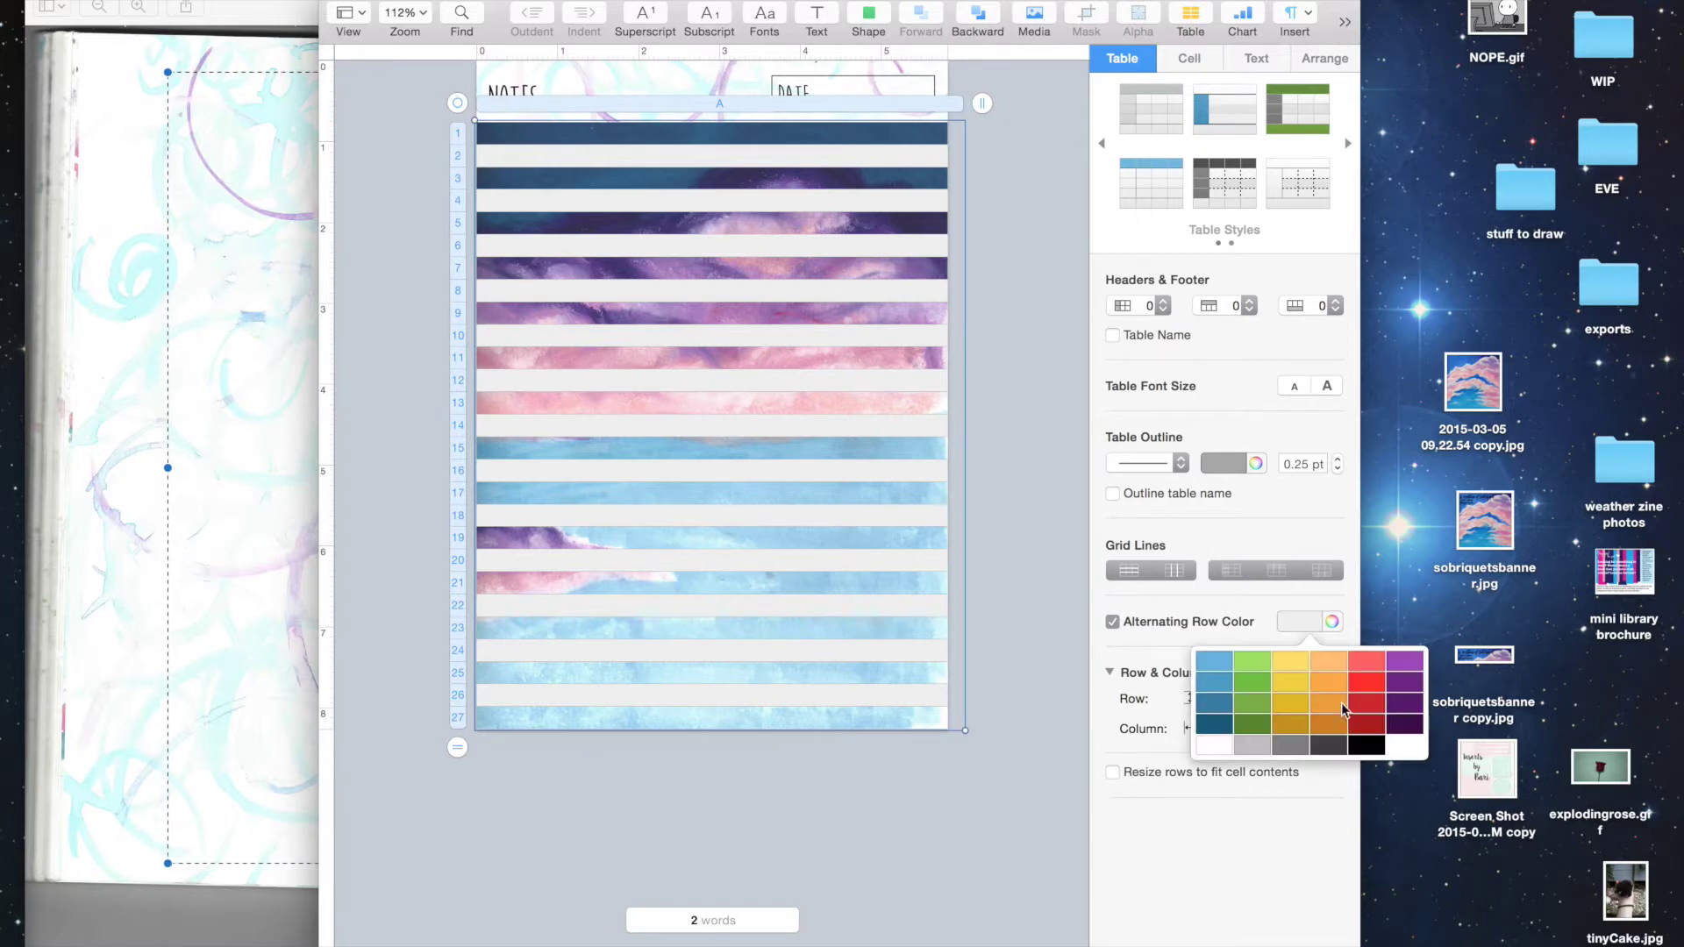
{"action": "left_click", "coordinate": [1337, 622]}
{"action": "left_click", "coordinate": [1333, 622]}
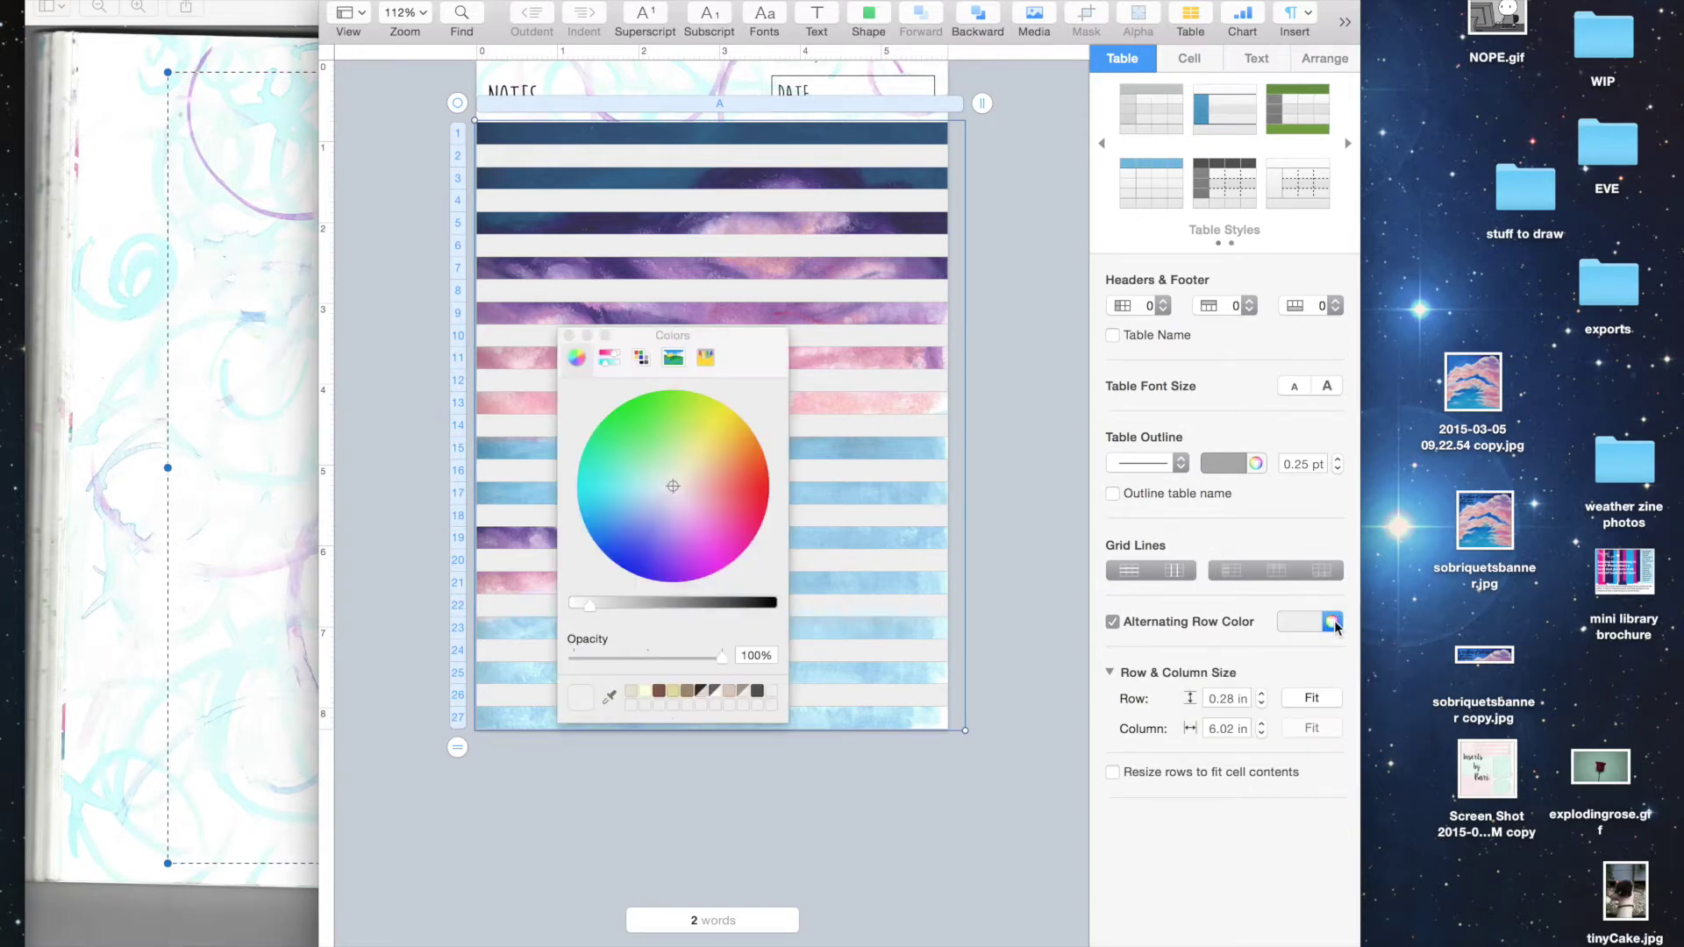
{"action": "left_click", "coordinate": [611, 699]}
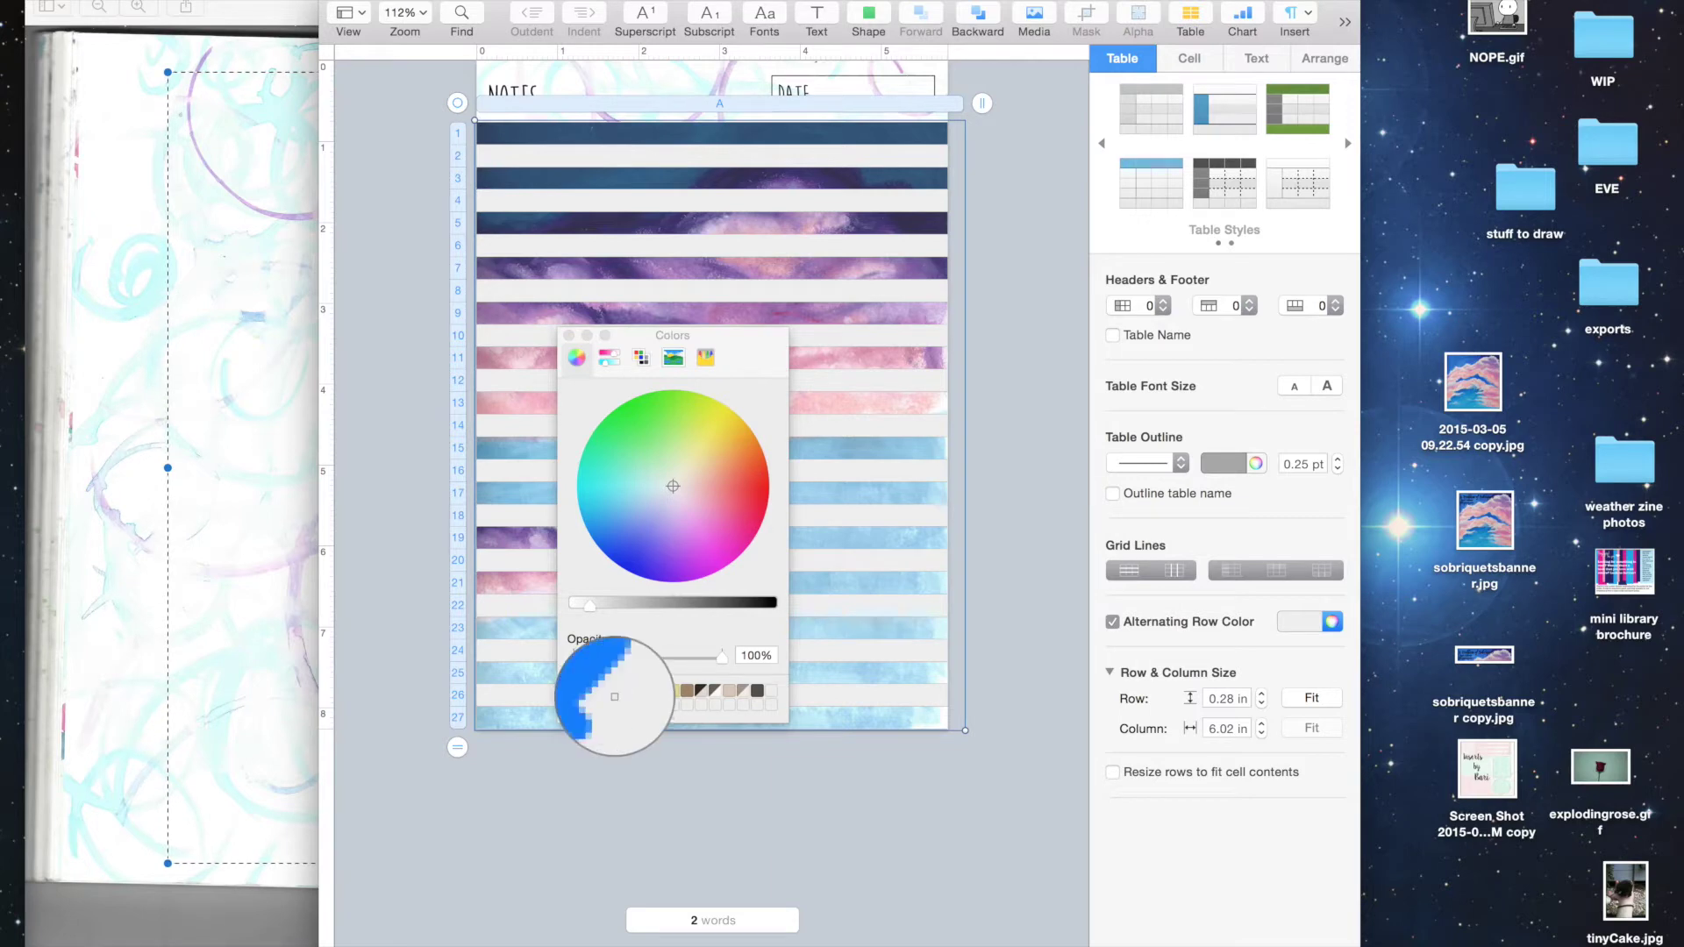
{"action": "left_click", "coordinate": [931, 358]}
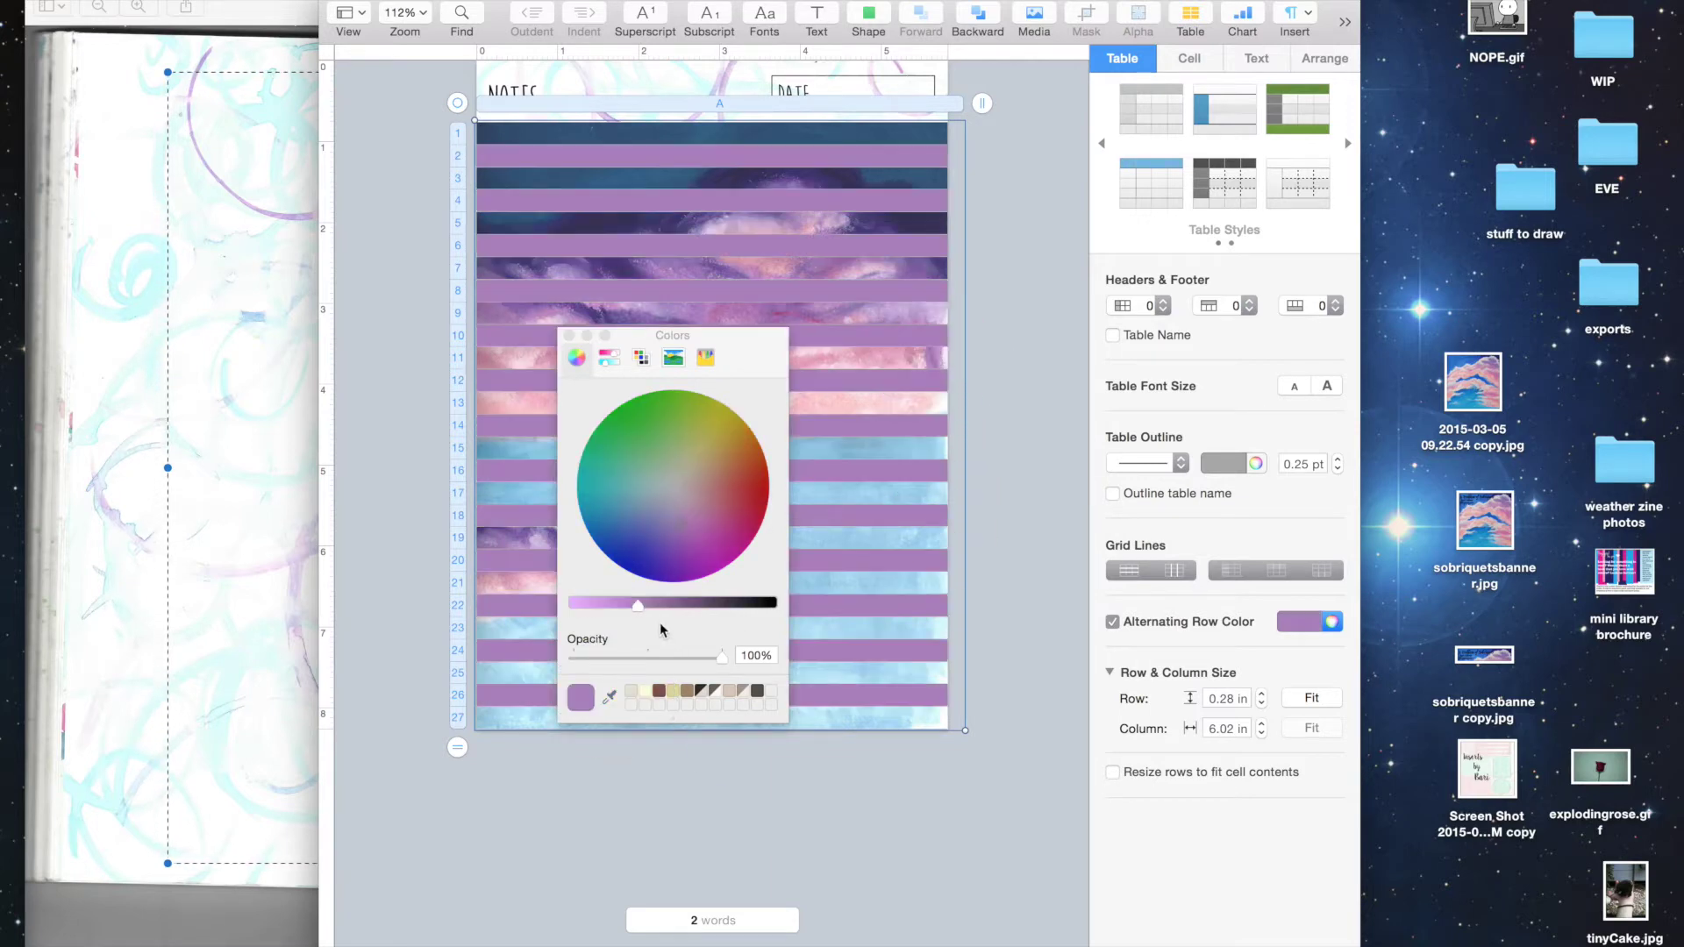
Step: Reduce the alternating row color's opacity to 34%, then close the color picker and deselect the table
{"action": "left_click_drag", "start_coordinate": [716, 654], "coordinate": [625, 654]}
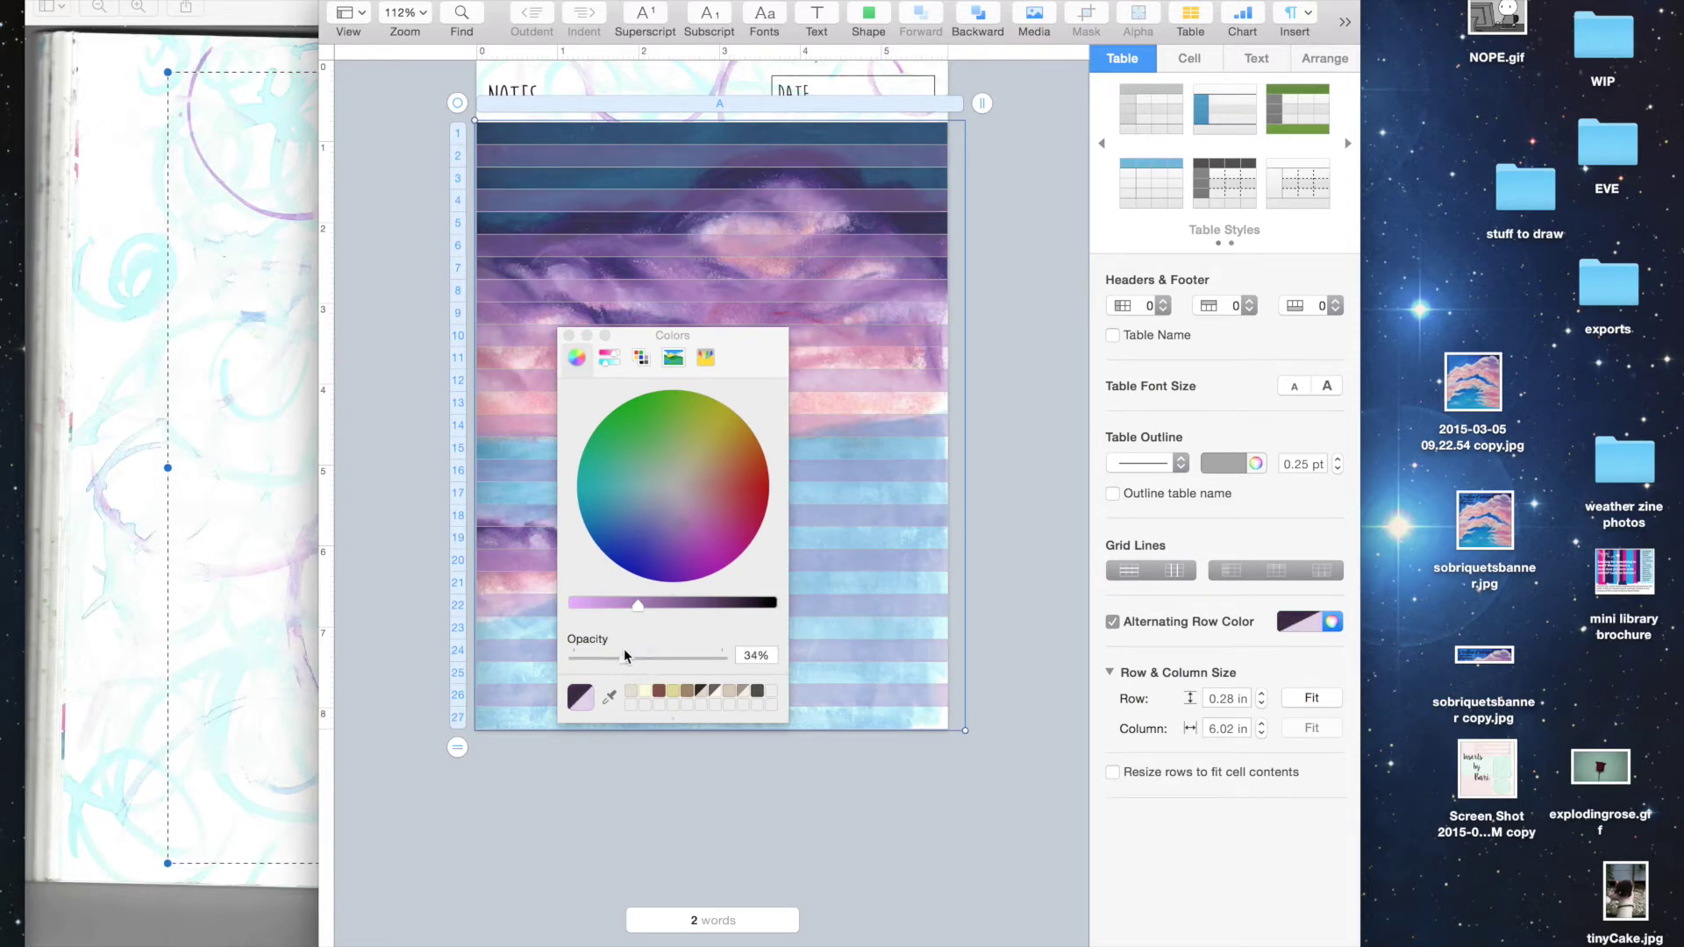
{"action": "left_click", "coordinate": [568, 335]}
{"action": "left_click", "coordinate": [1009, 121]}
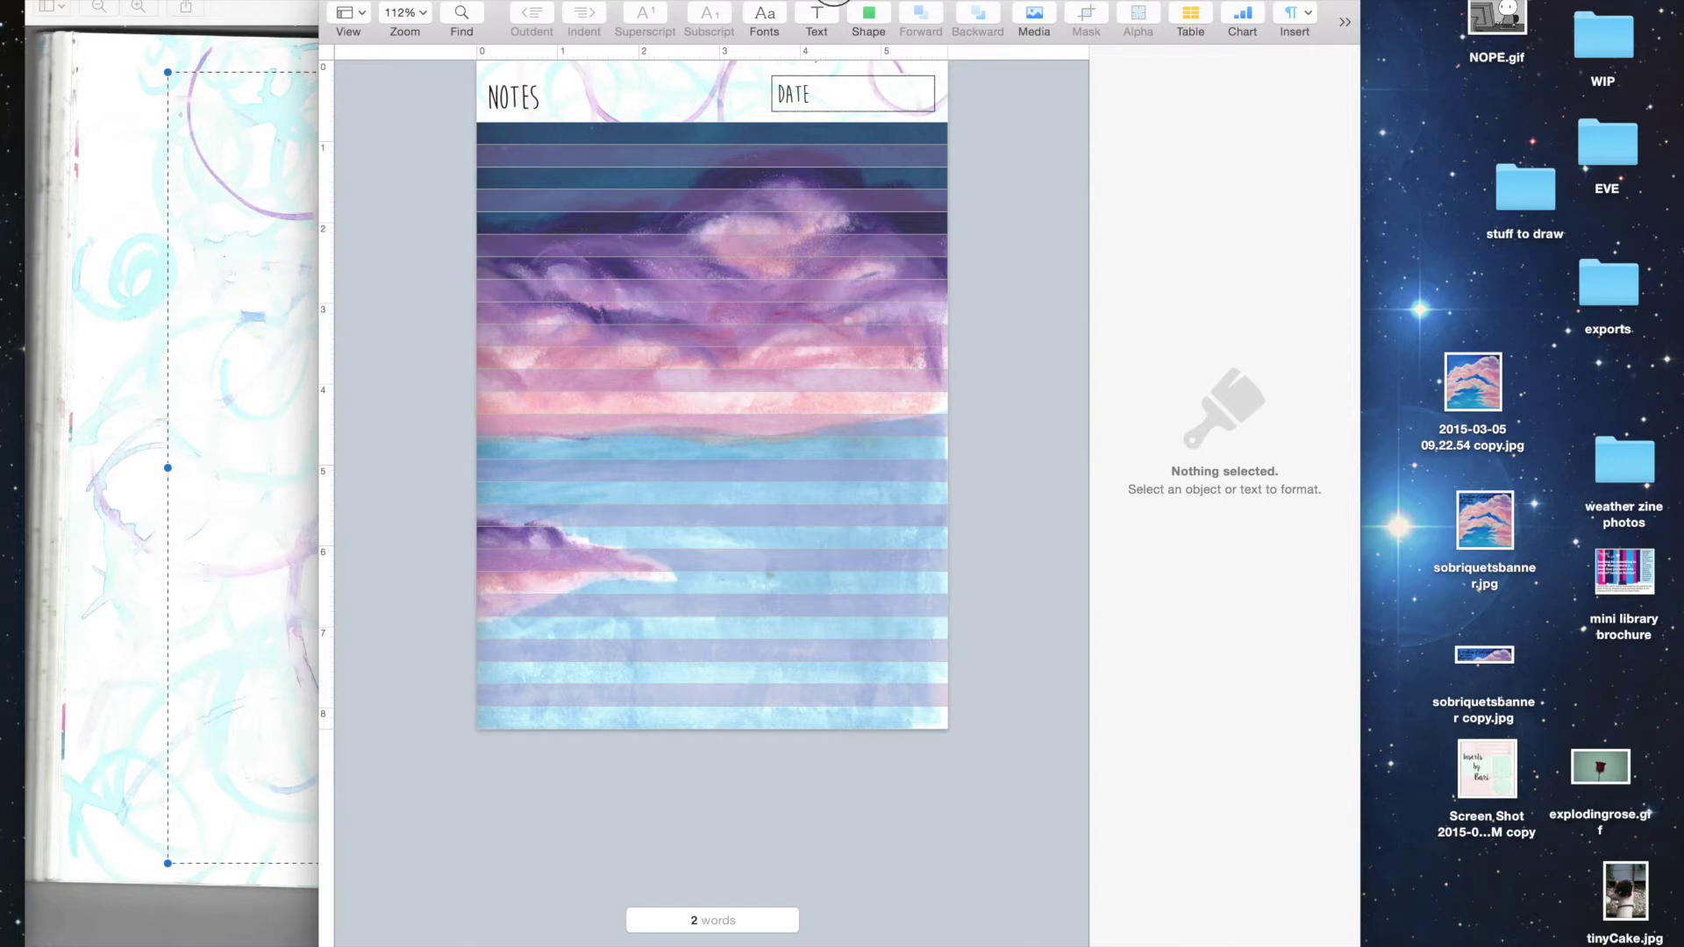
Step: Save the document as "pastel clouds notes" in the A5 planner printables folder
{"action": "key", "text": "super+s"}
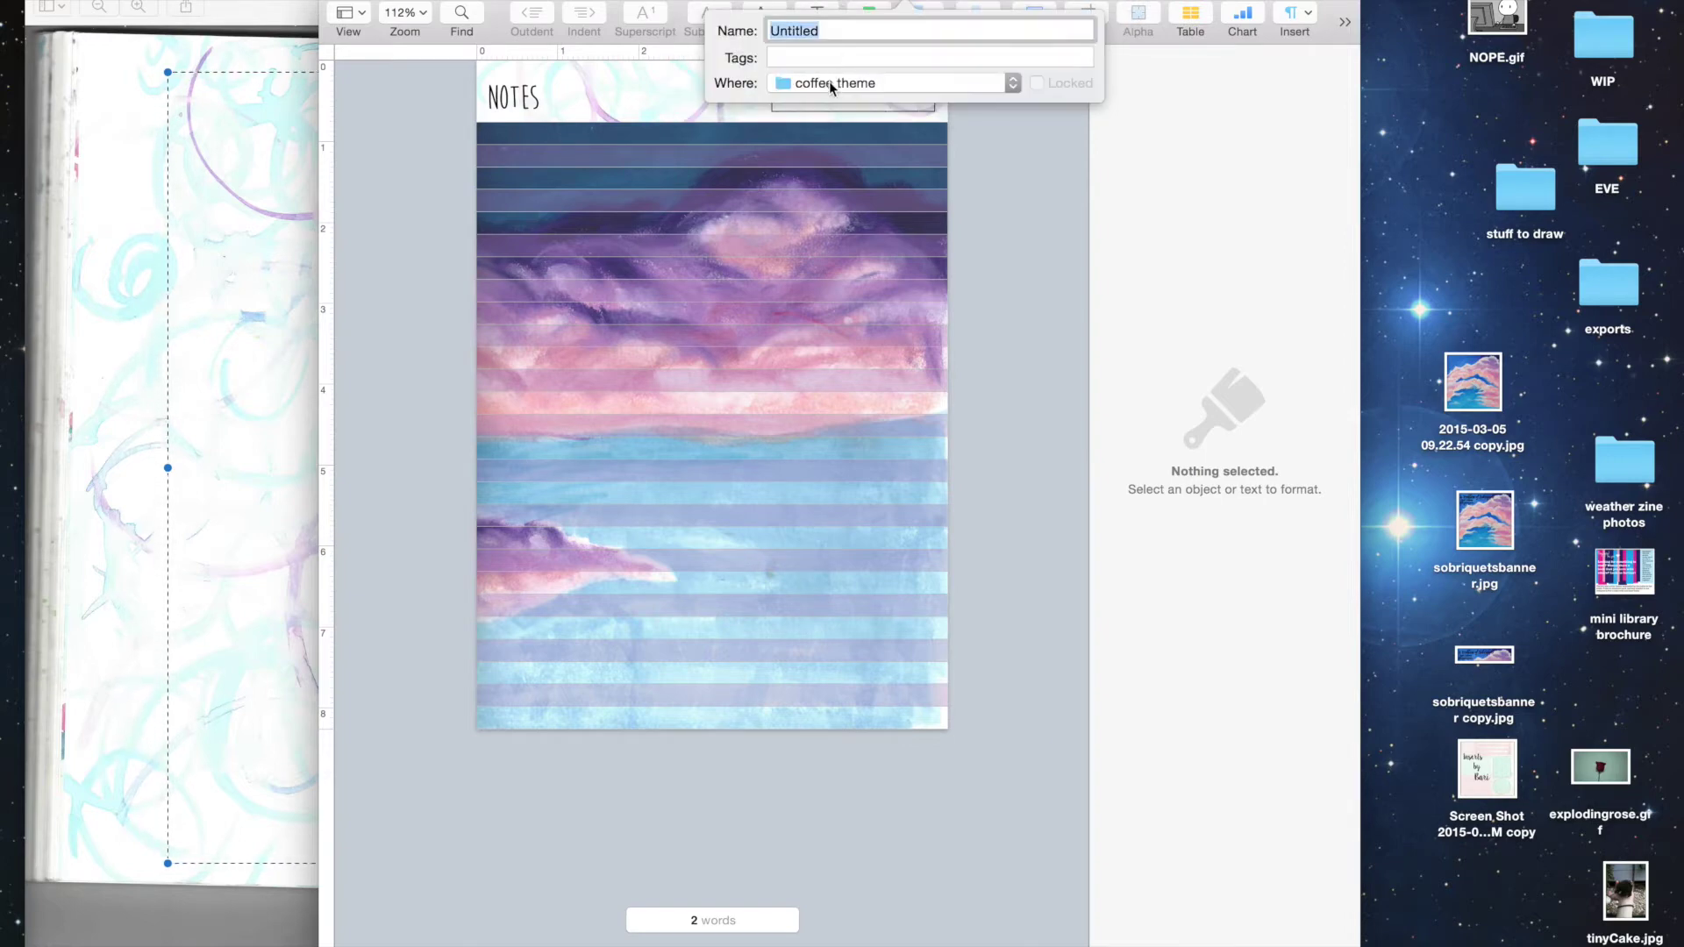
{"action": "left_click", "coordinate": [830, 88]}
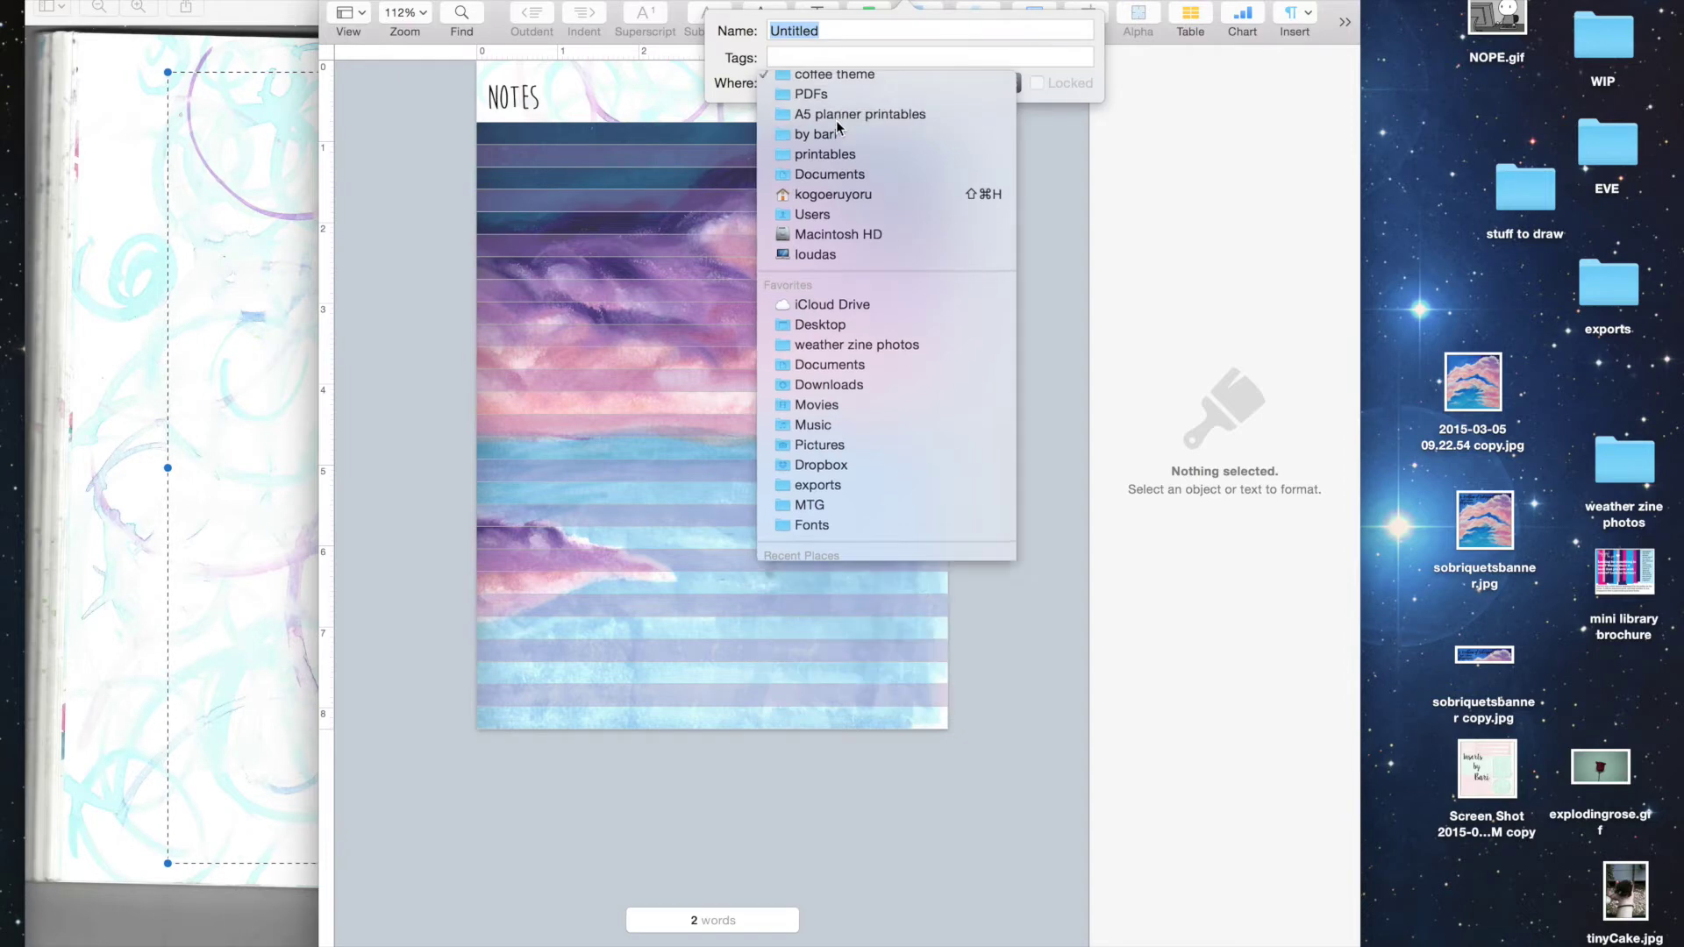
{"action": "left_click", "coordinate": [837, 117]}
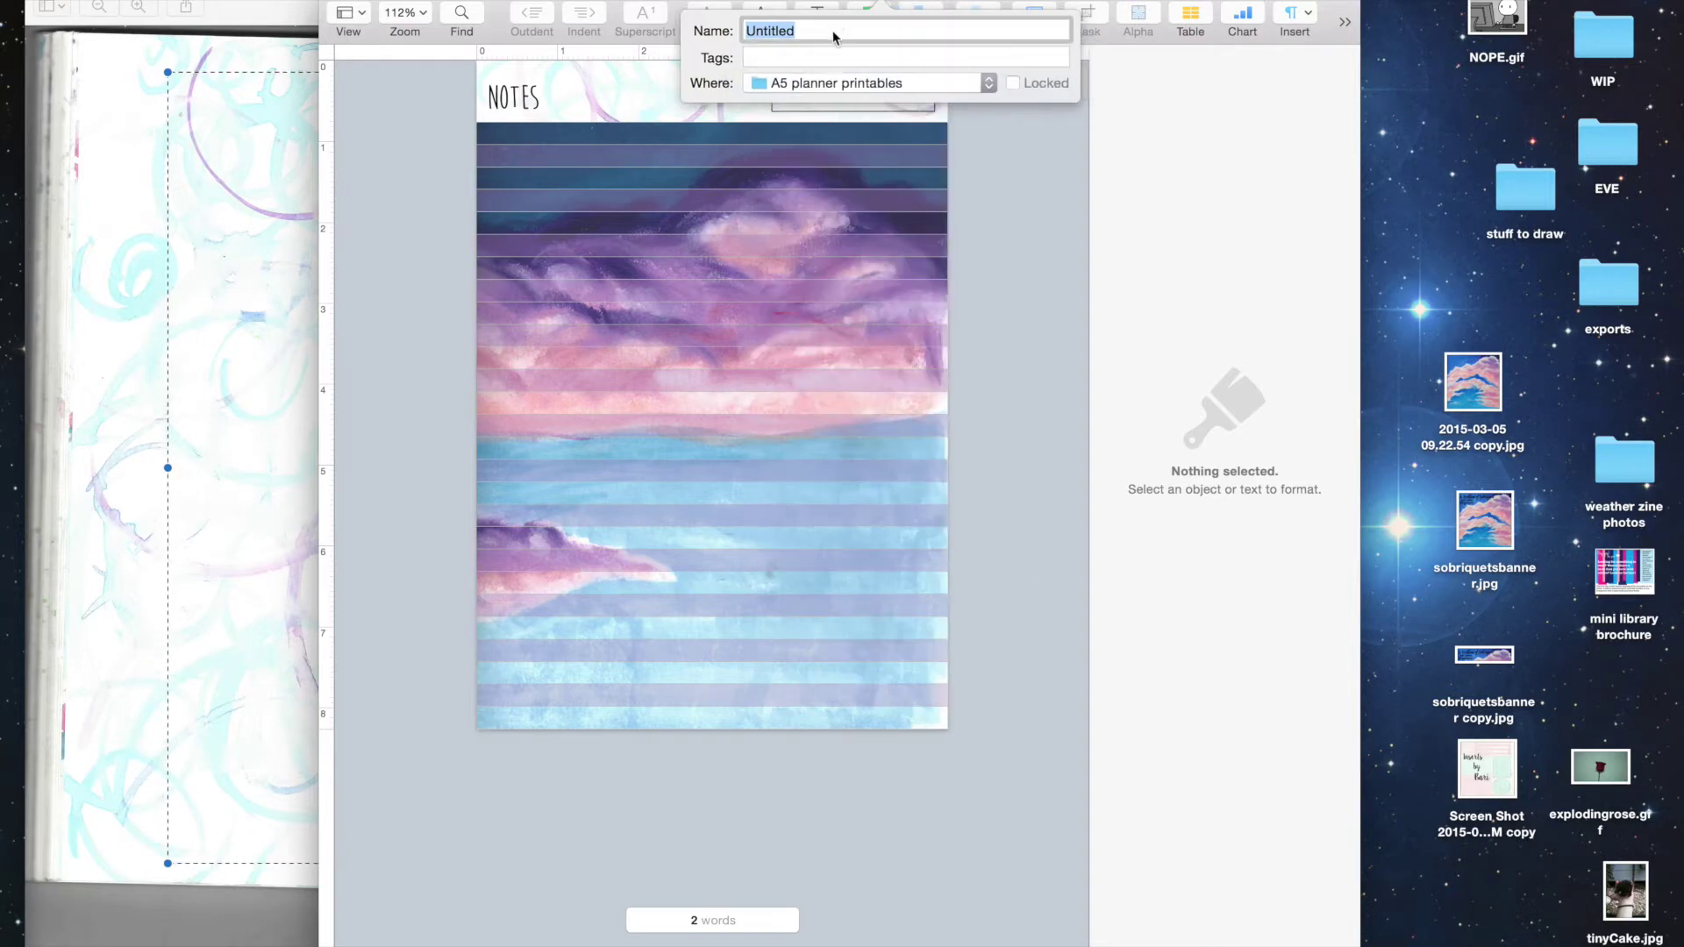
{"action": "type", "text": "pastel cloud"}
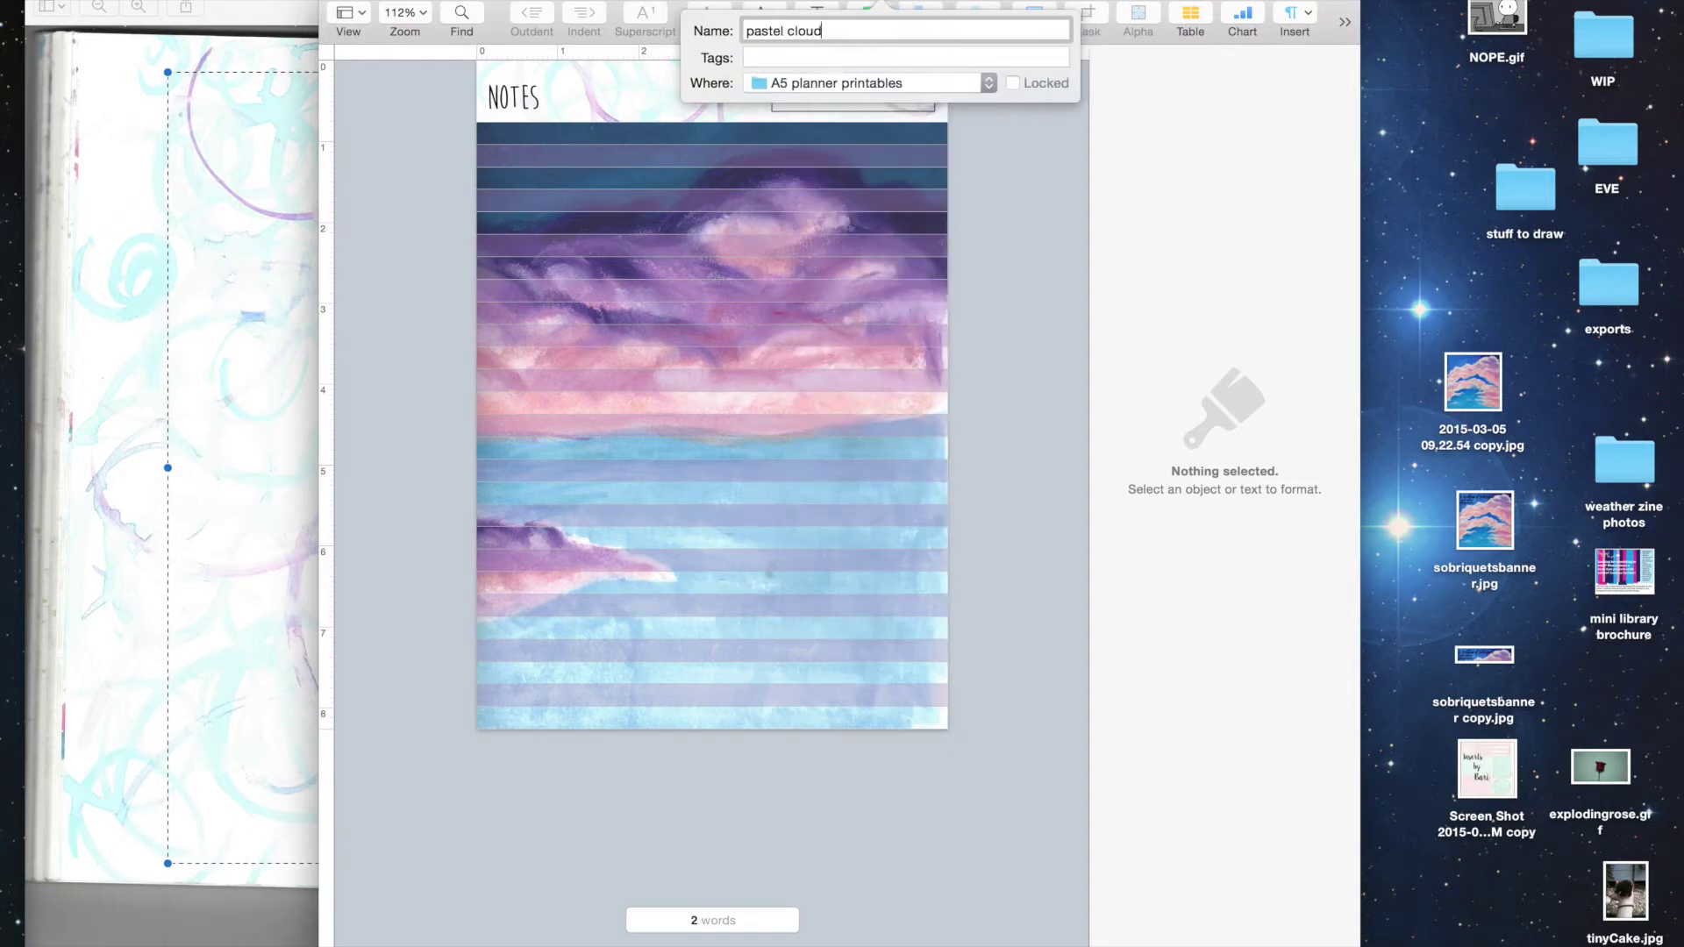
{"action": "type", "text": "s notes"}
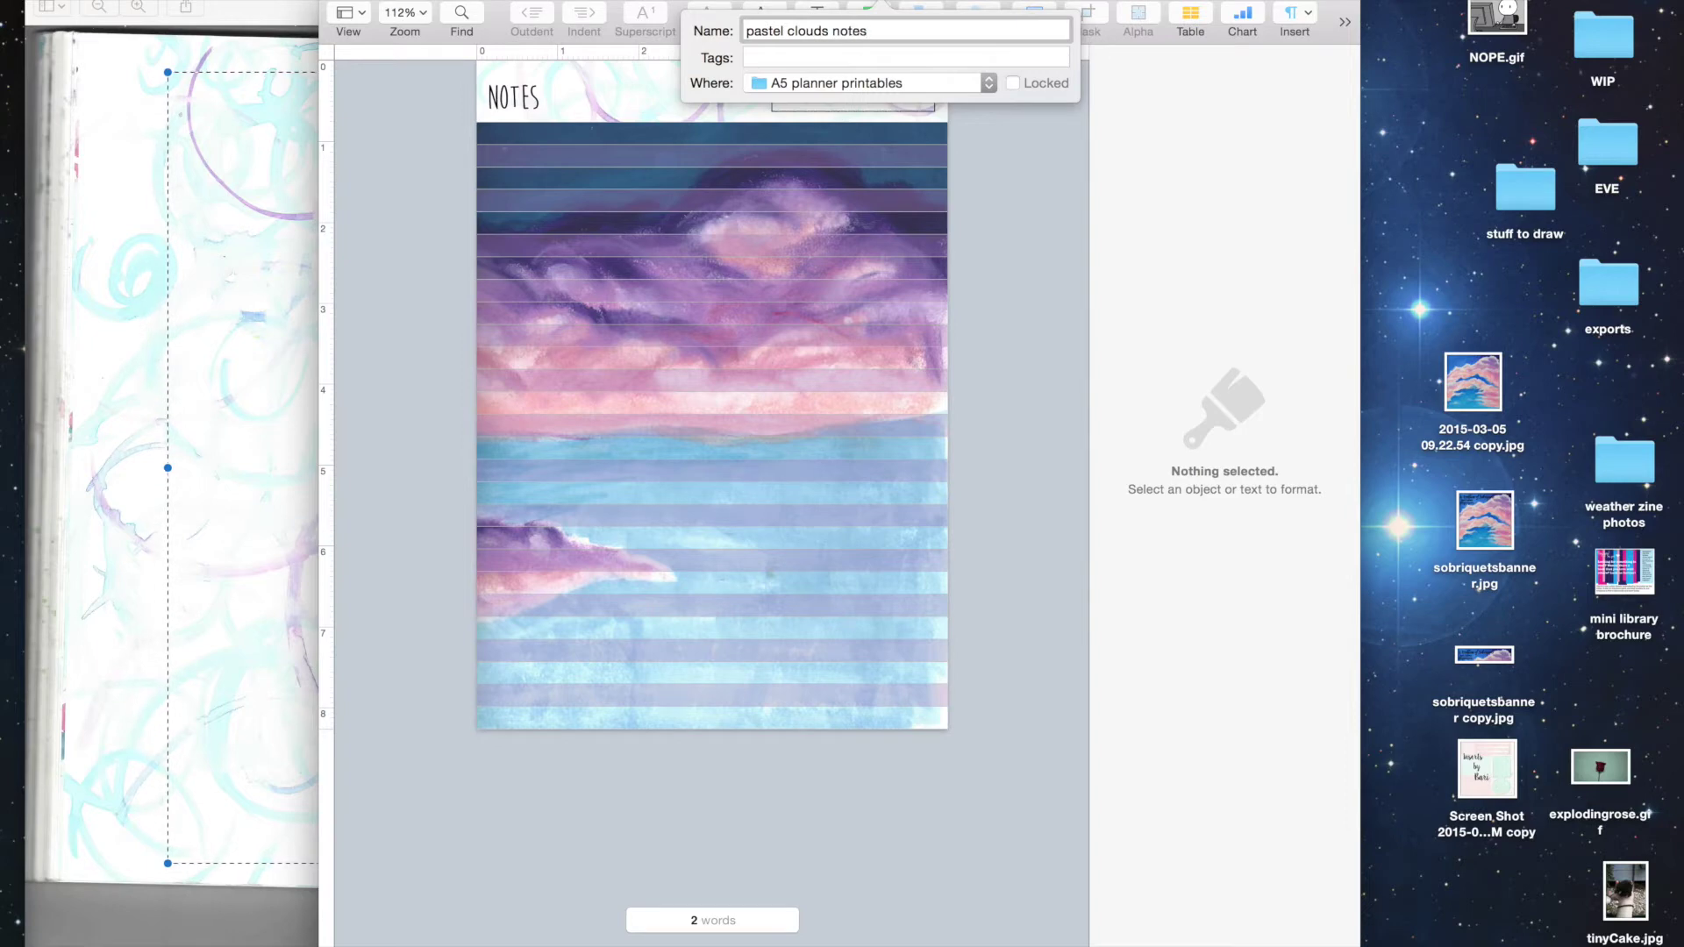
{"action": "key", "text": "Return"}
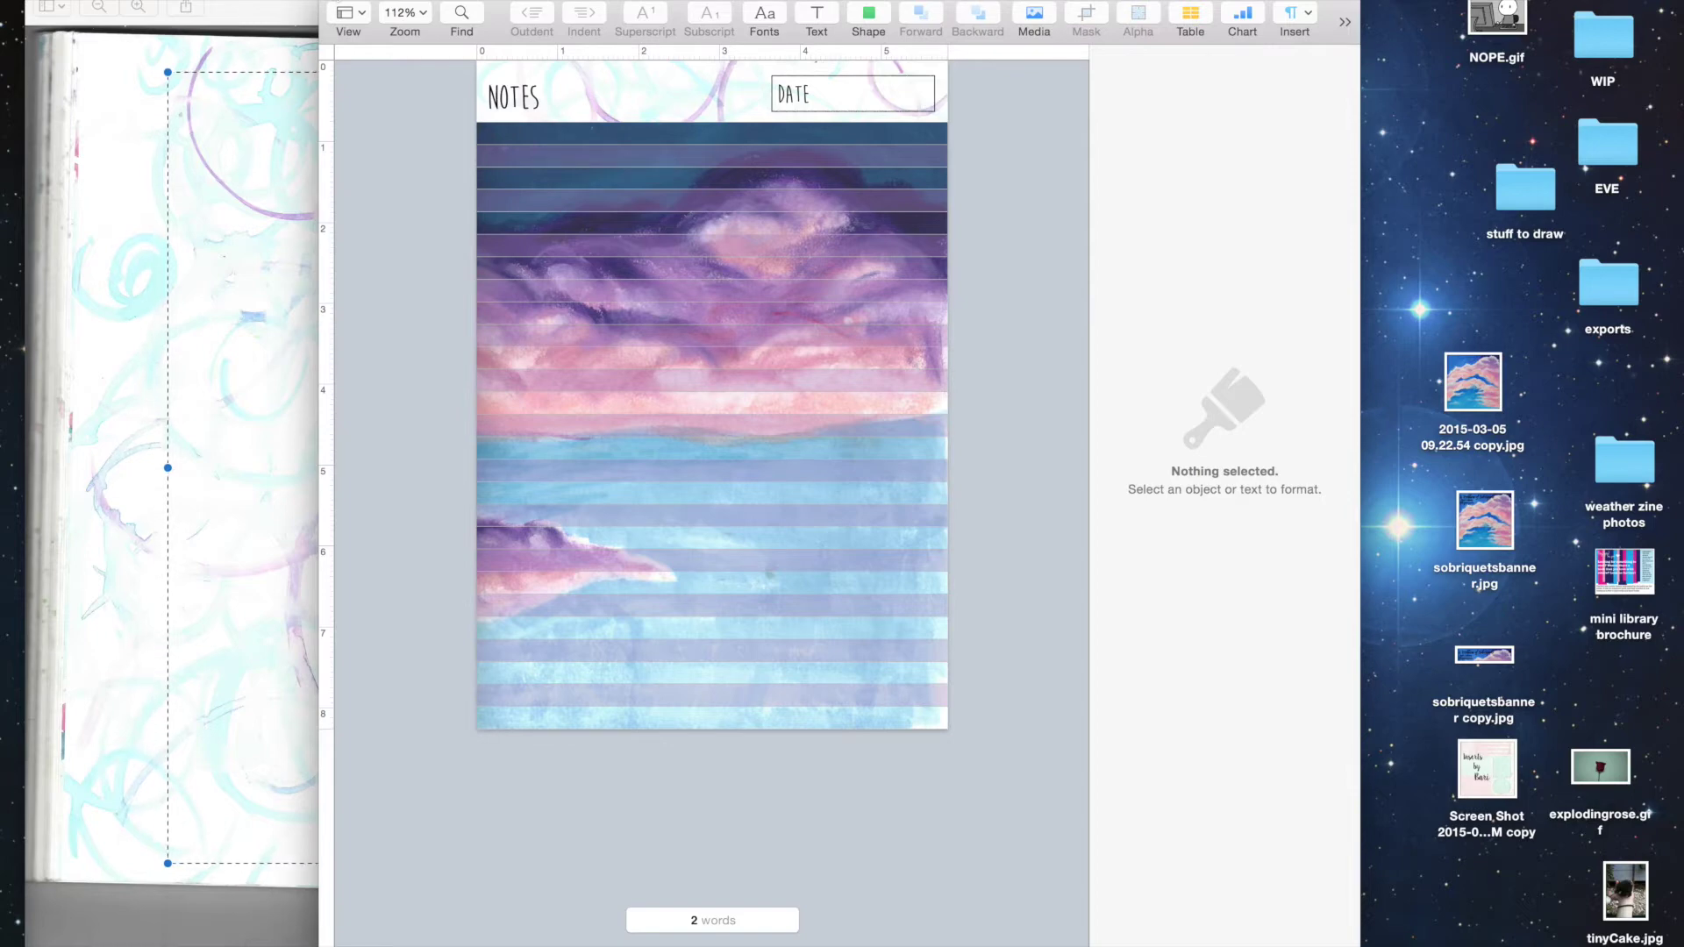
Step: Close the circle pattern image and the saved notes page, and start a new blank document
{"action": "left_click", "coordinate": [38, 4]}
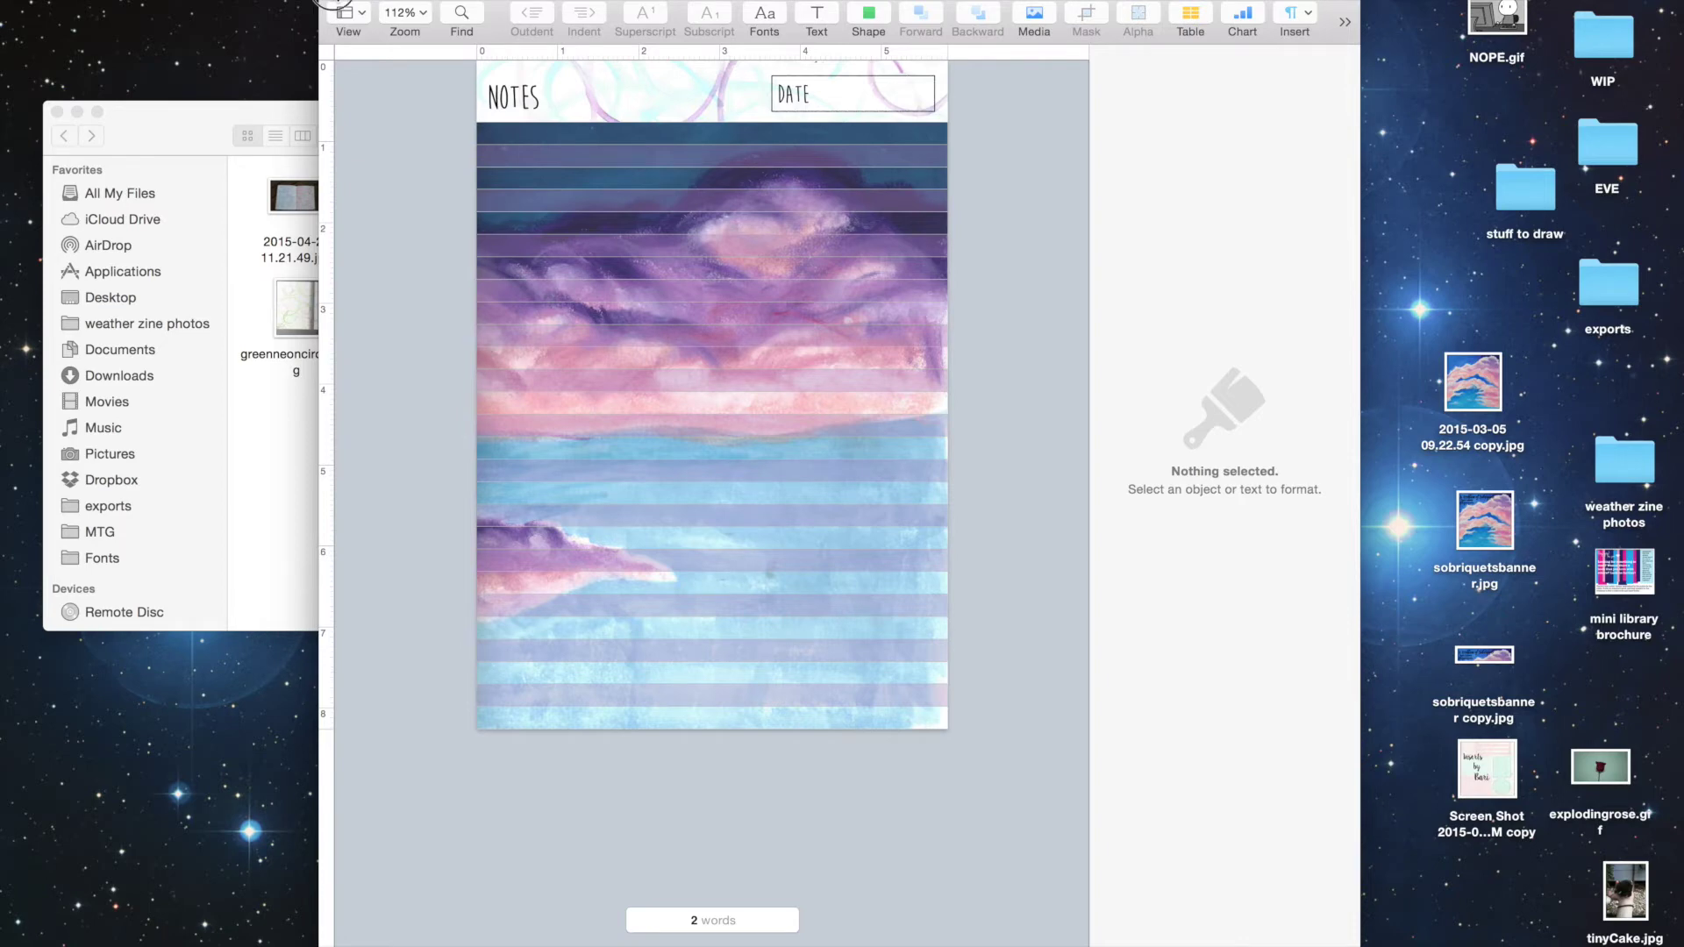
{"action": "left_click", "coordinate": [334, 1]}
{"action": "key", "text": "super+n"}
Step: In the page setup, format the new document for the HP Officejet Pro 8620 with A5 Borderless paper
{"action": "left_click", "coordinate": [65, 1]}
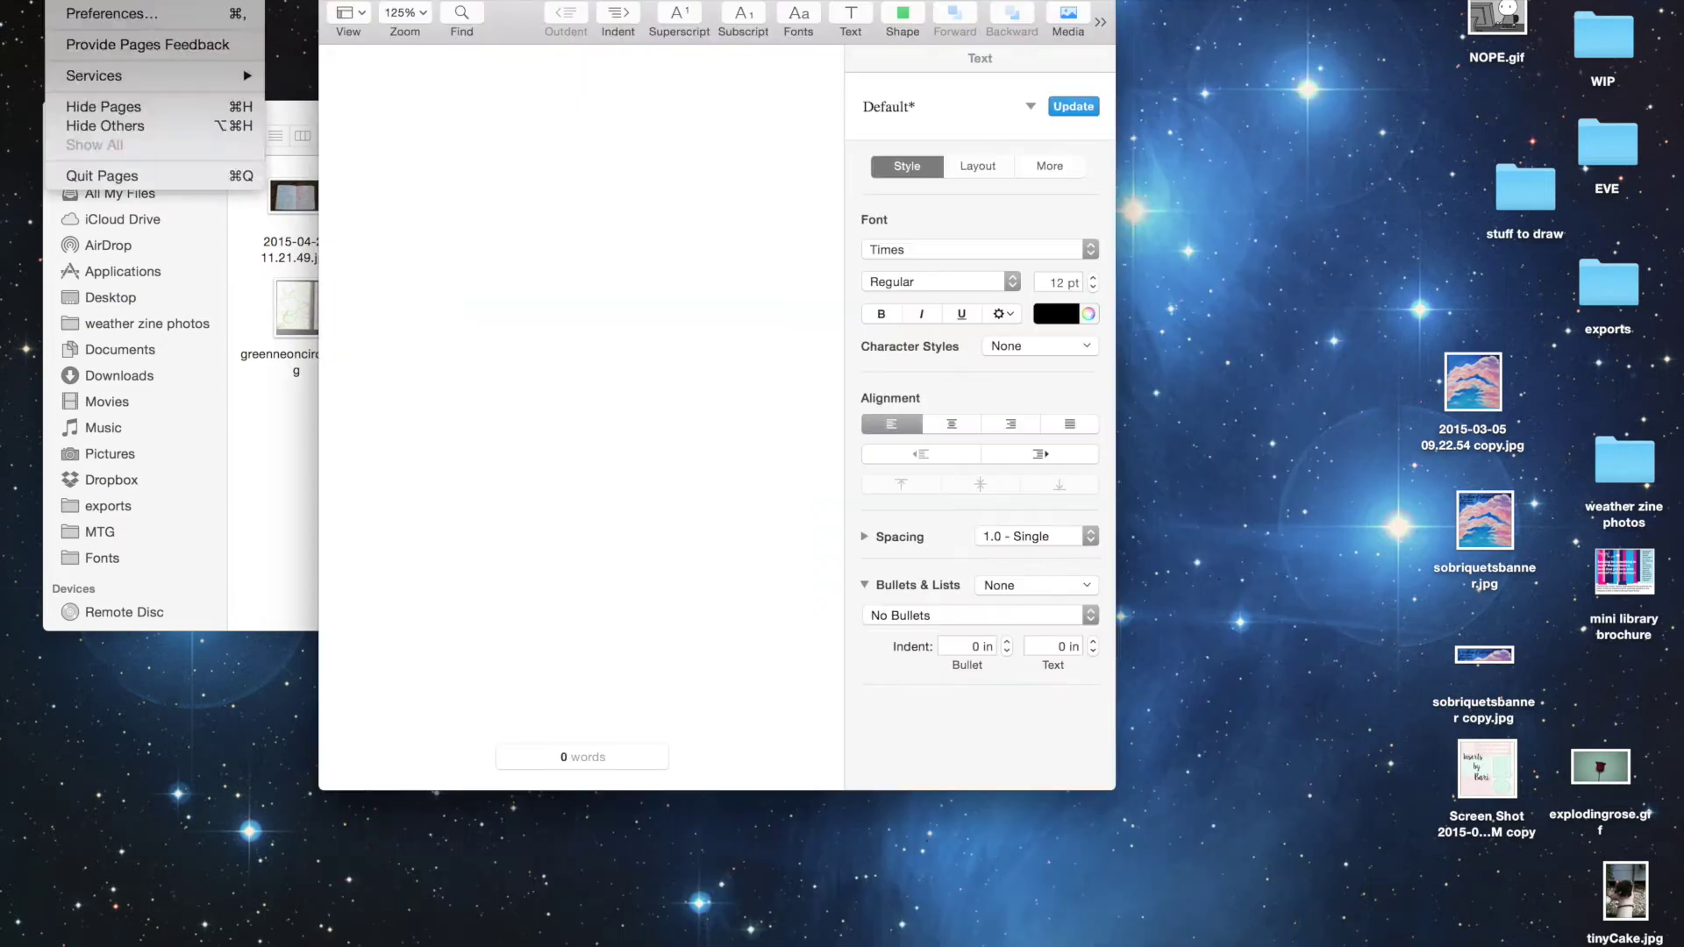
{"action": "mouse_move", "coordinate": [136, 9]}
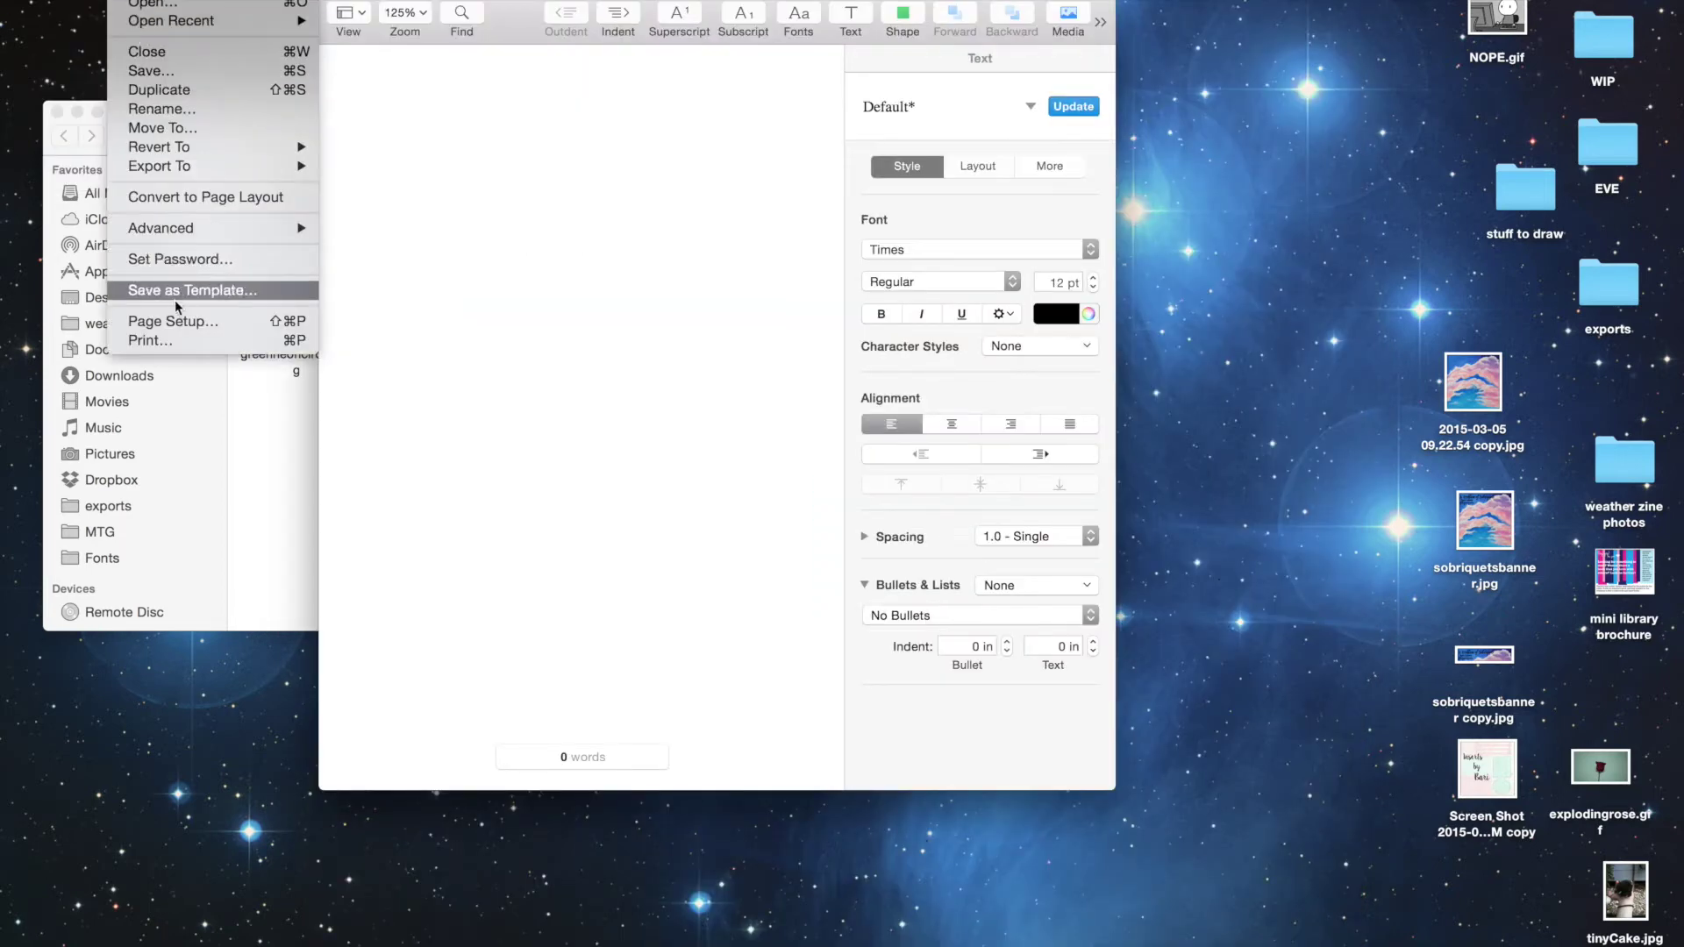
{"action": "left_click", "coordinate": [177, 323]}
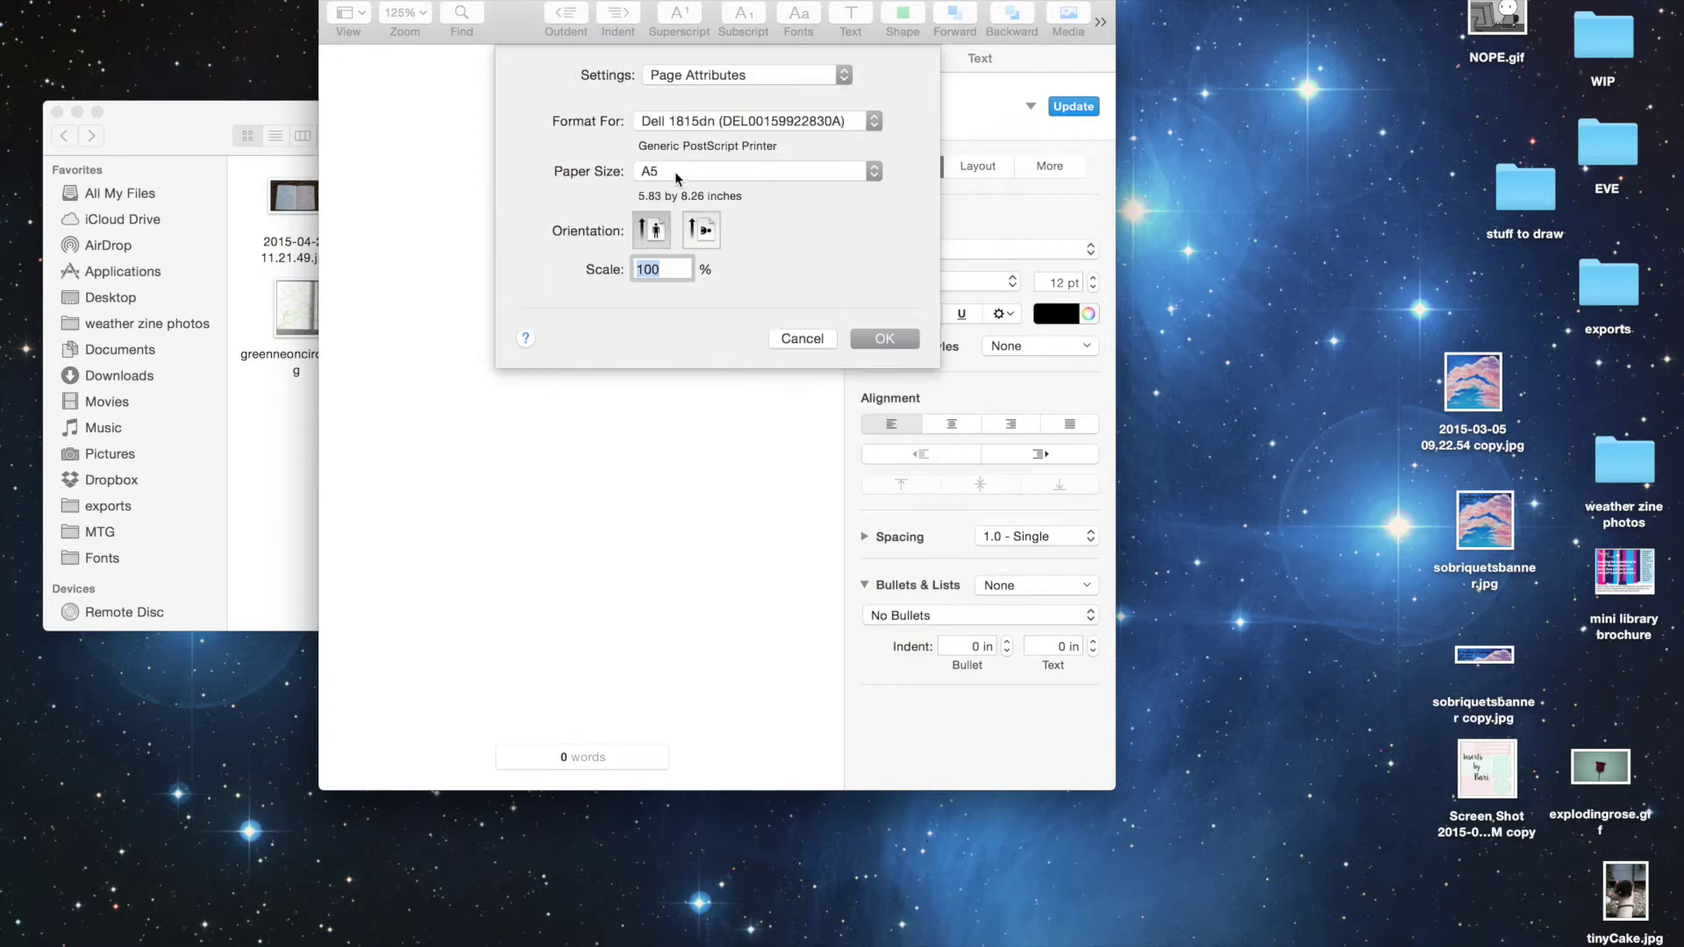
{"action": "left_click", "coordinate": [676, 171]}
{"action": "left_click", "coordinate": [657, 88]}
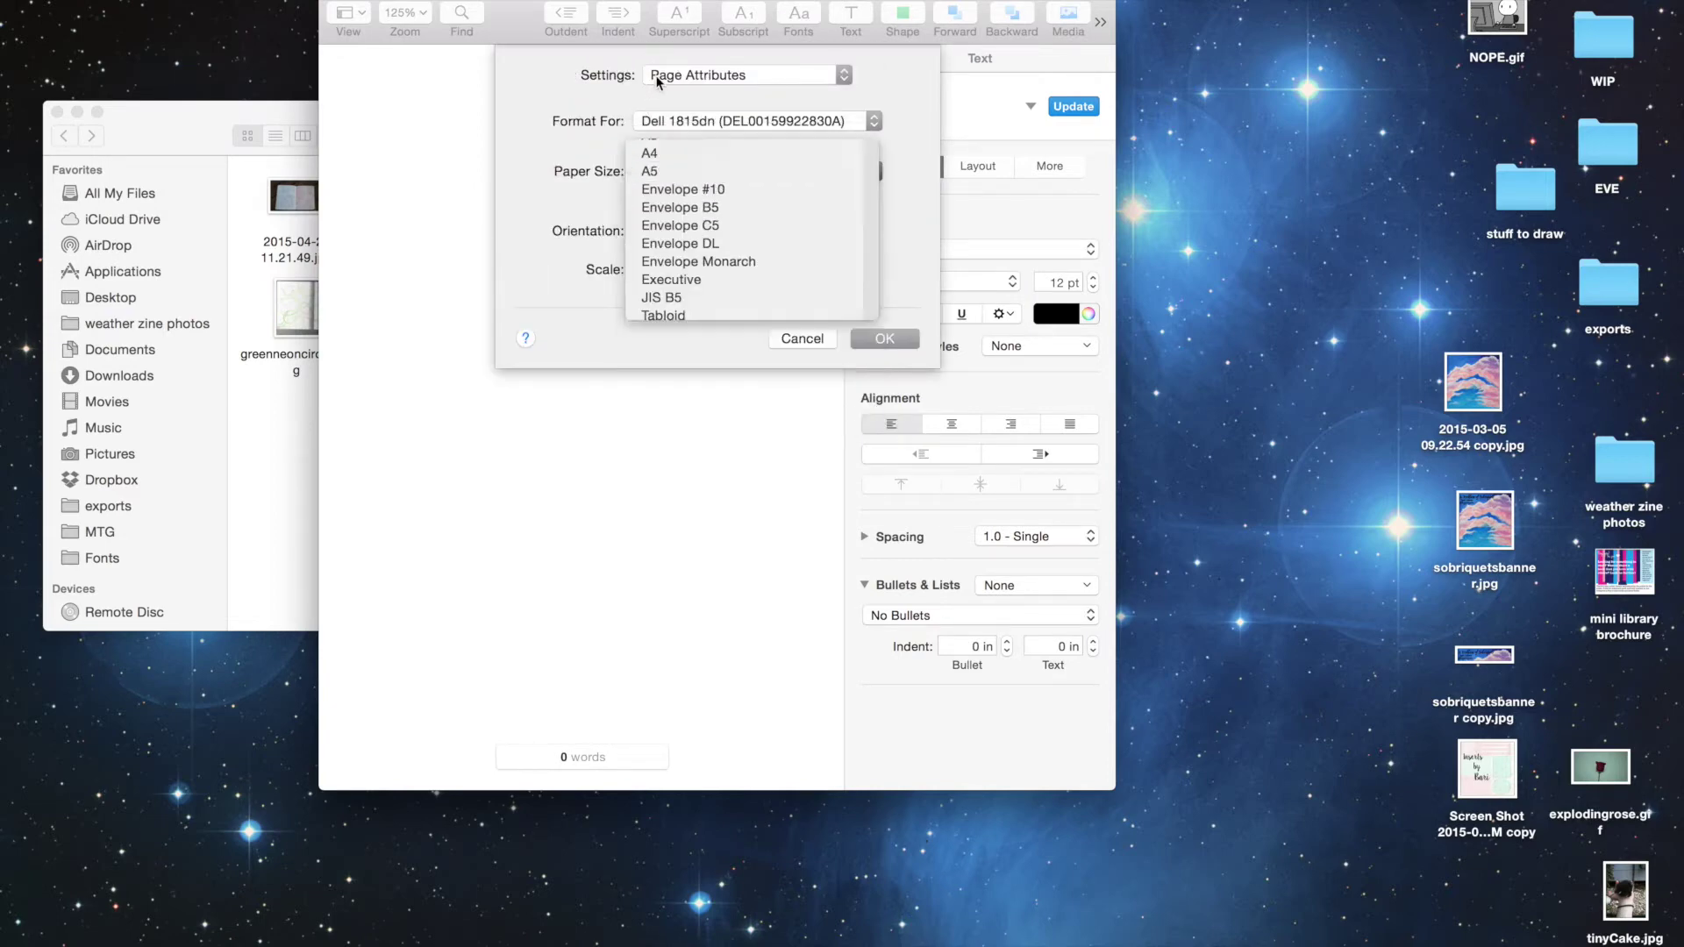
{"action": "left_click", "coordinate": [665, 118]}
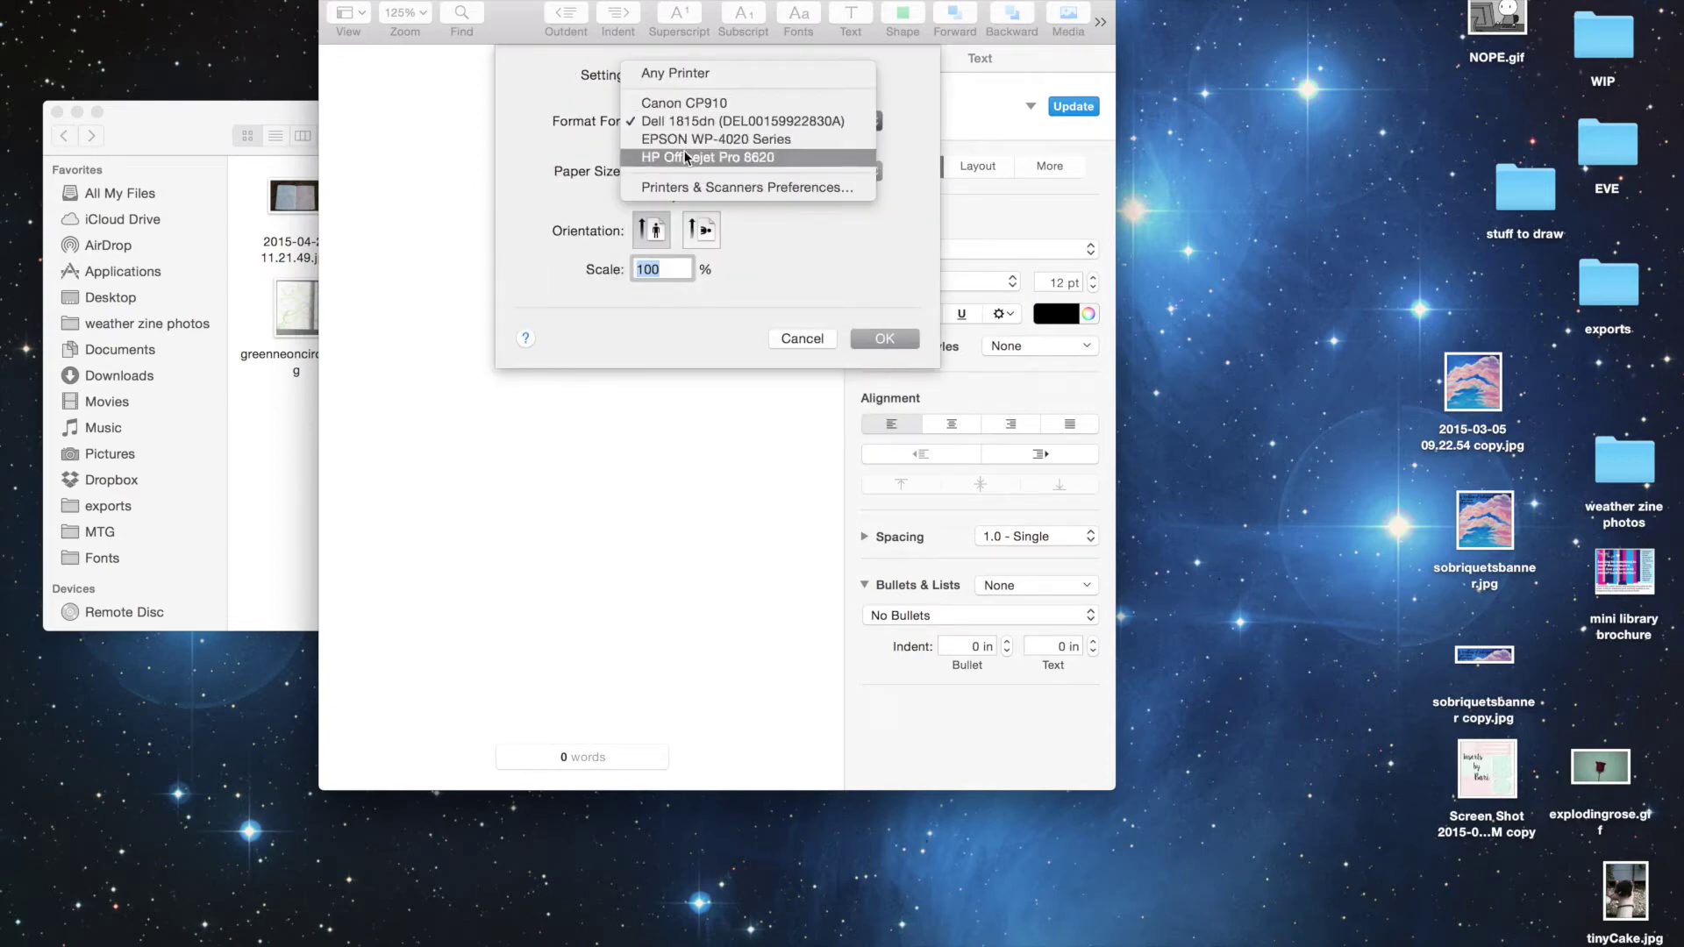
{"action": "left_click", "coordinate": [683, 151]}
{"action": "left_click", "coordinate": [682, 170]}
{"action": "mouse_move", "coordinate": [684, 172]}
{"action": "left_click", "coordinate": [912, 188]}
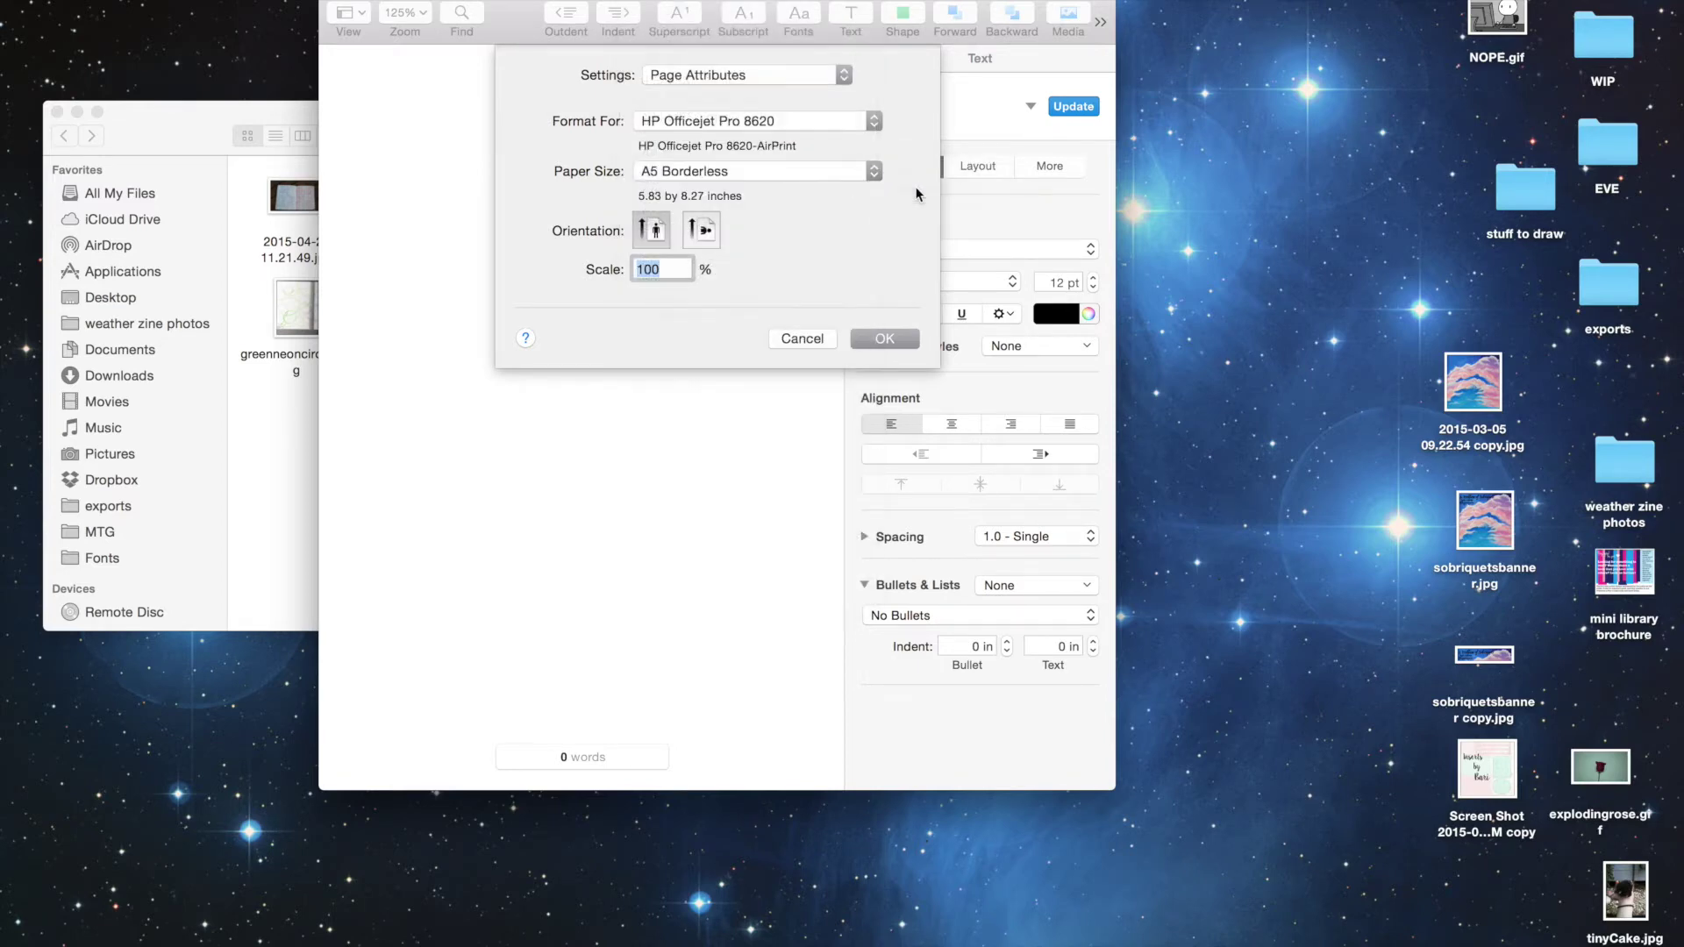
Step: Try formatting the page for the Dell 1815dn printer with A5 paper
{"action": "left_click", "coordinate": [739, 125]}
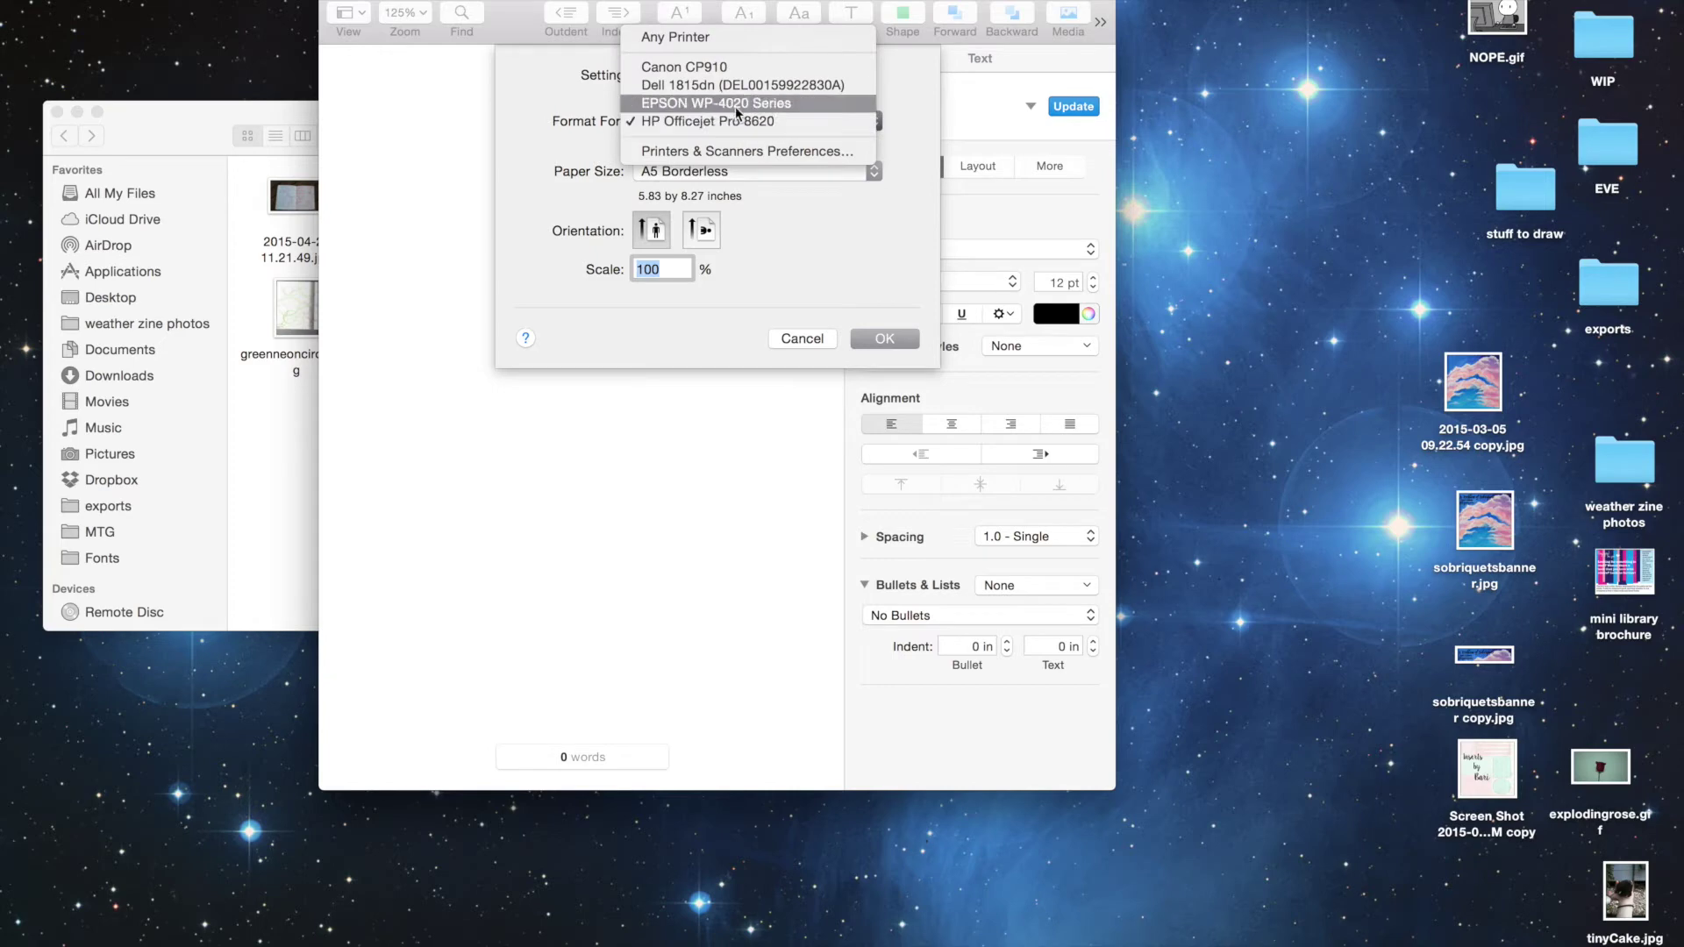
{"action": "left_click", "coordinate": [734, 84]}
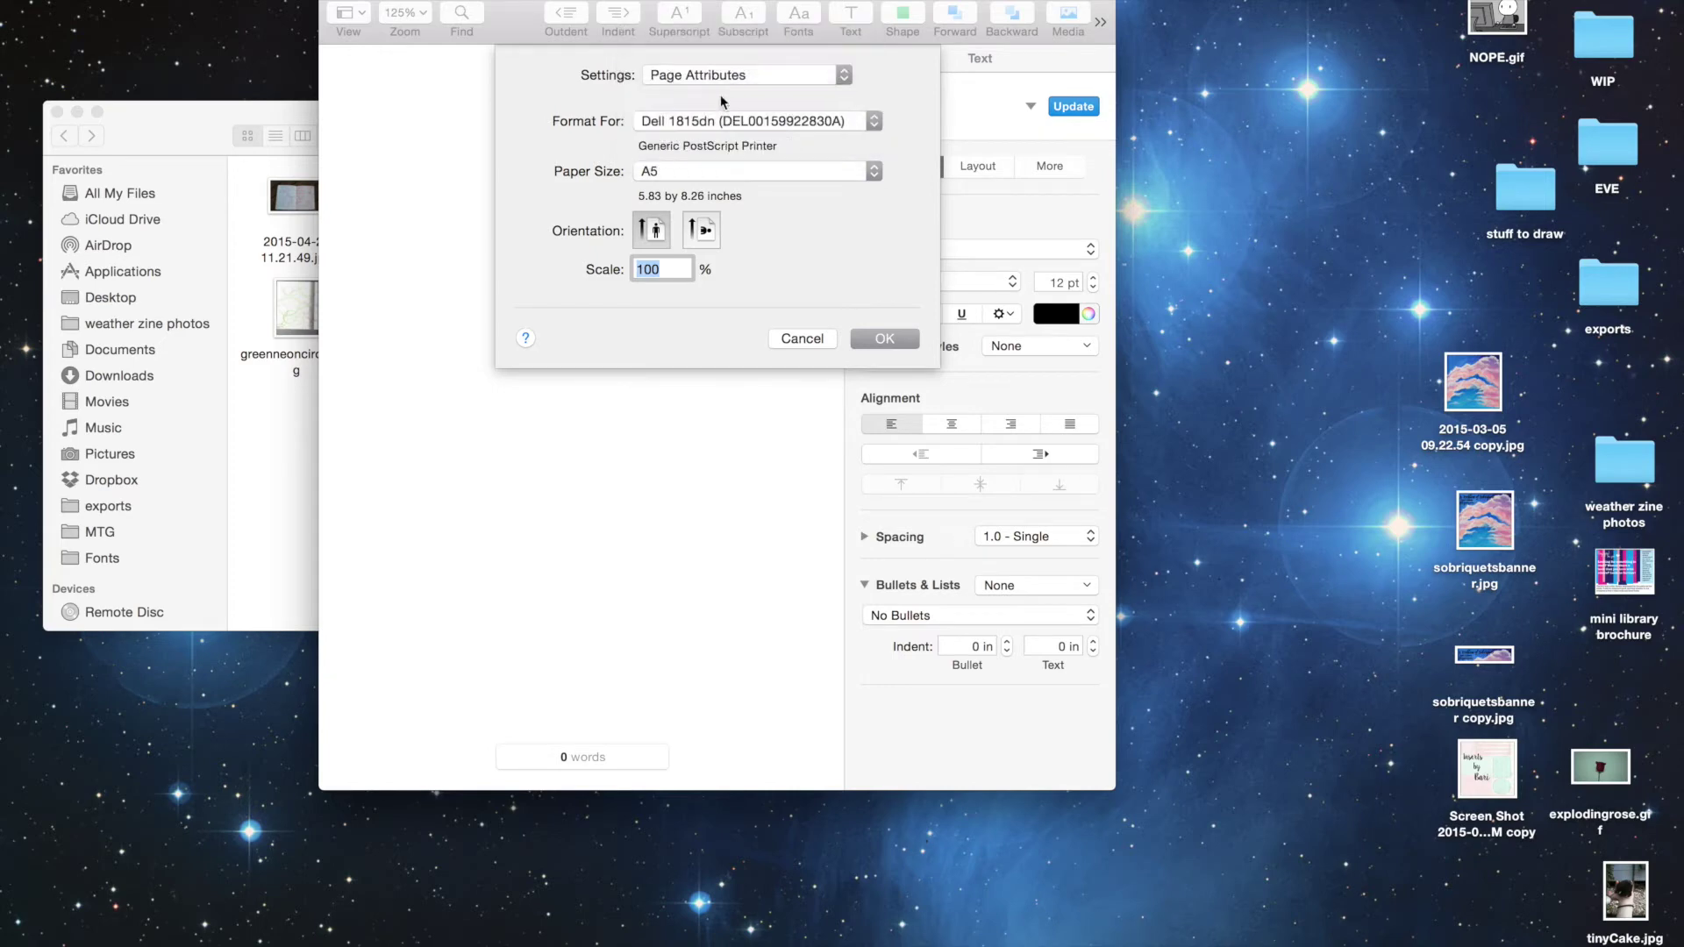
{"action": "left_click", "coordinate": [708, 170]}
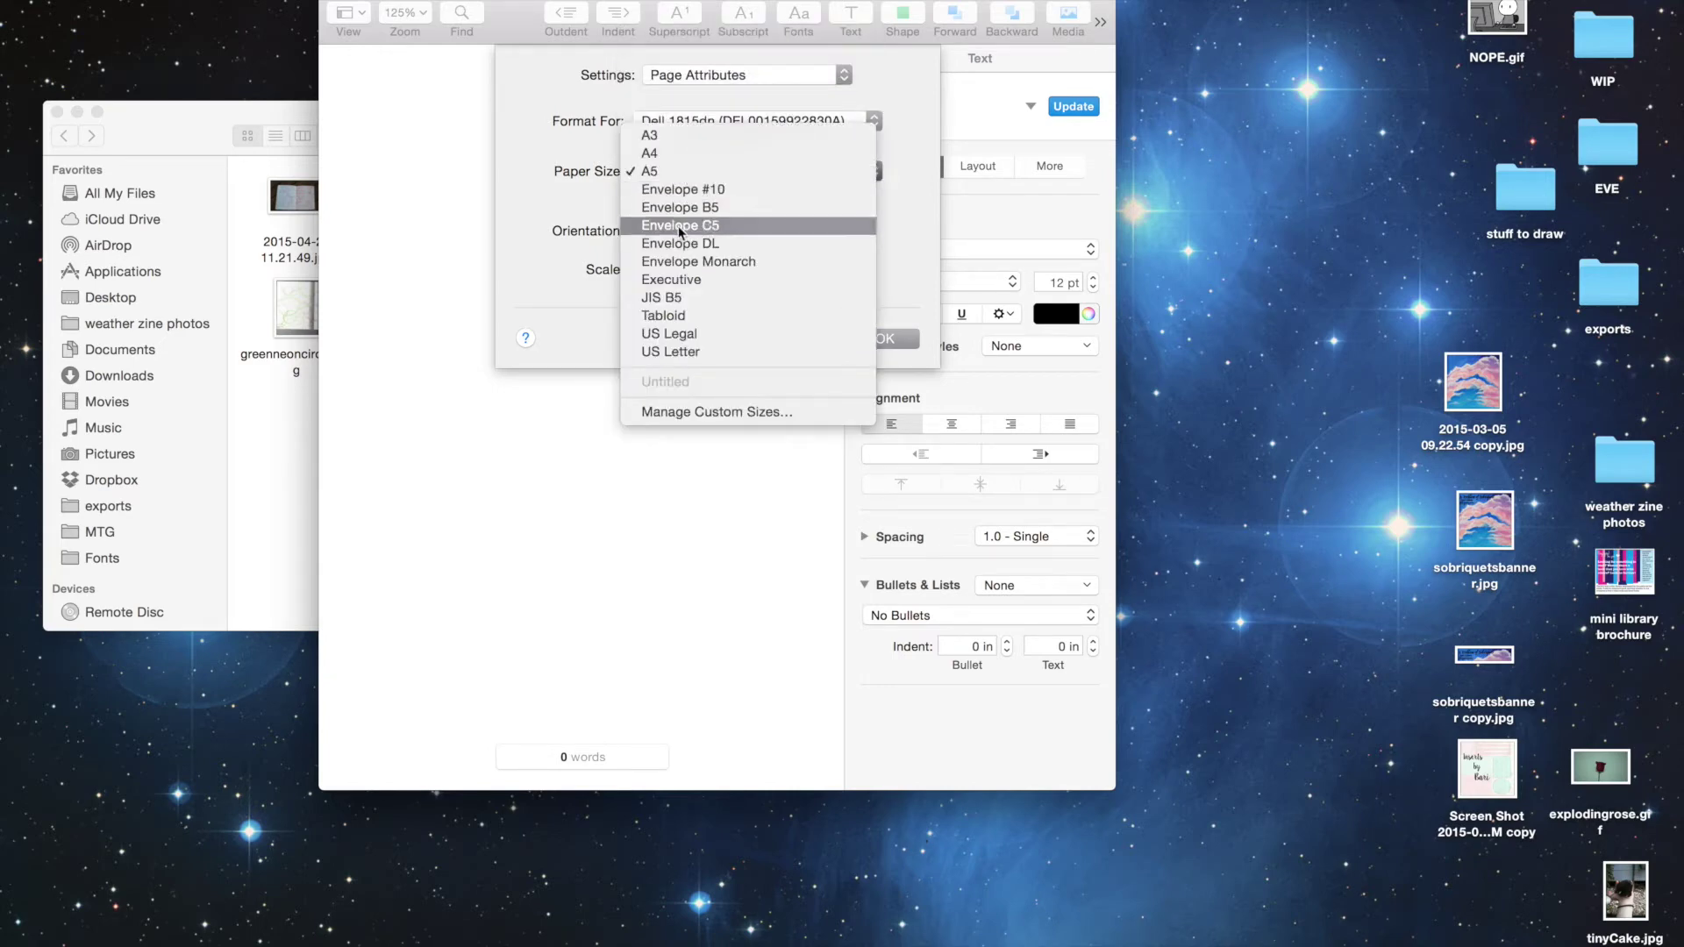
{"action": "left_click", "coordinate": [666, 176]}
Step: Return the page format to the HP Officejet Pro 8620, choose A5 Borderless paper and apply the page setup
{"action": "left_click", "coordinate": [686, 122]}
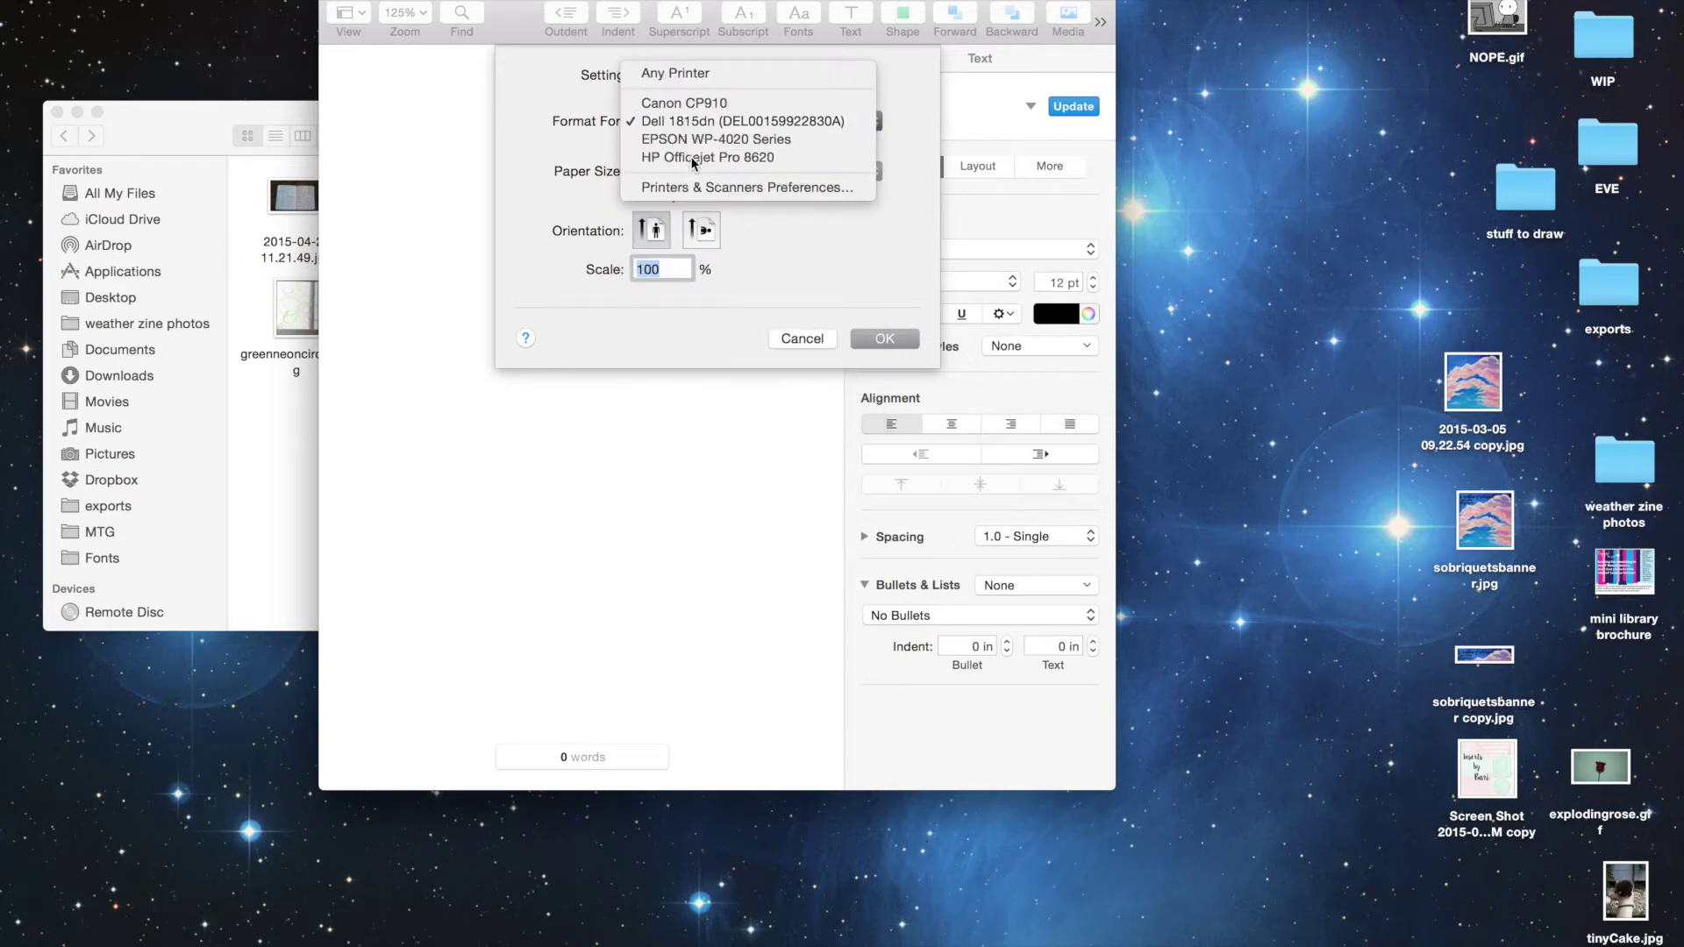
{"action": "left_click", "coordinate": [692, 160]}
{"action": "left_click", "coordinate": [696, 170]}
{"action": "mouse_move", "coordinate": [701, 173]}
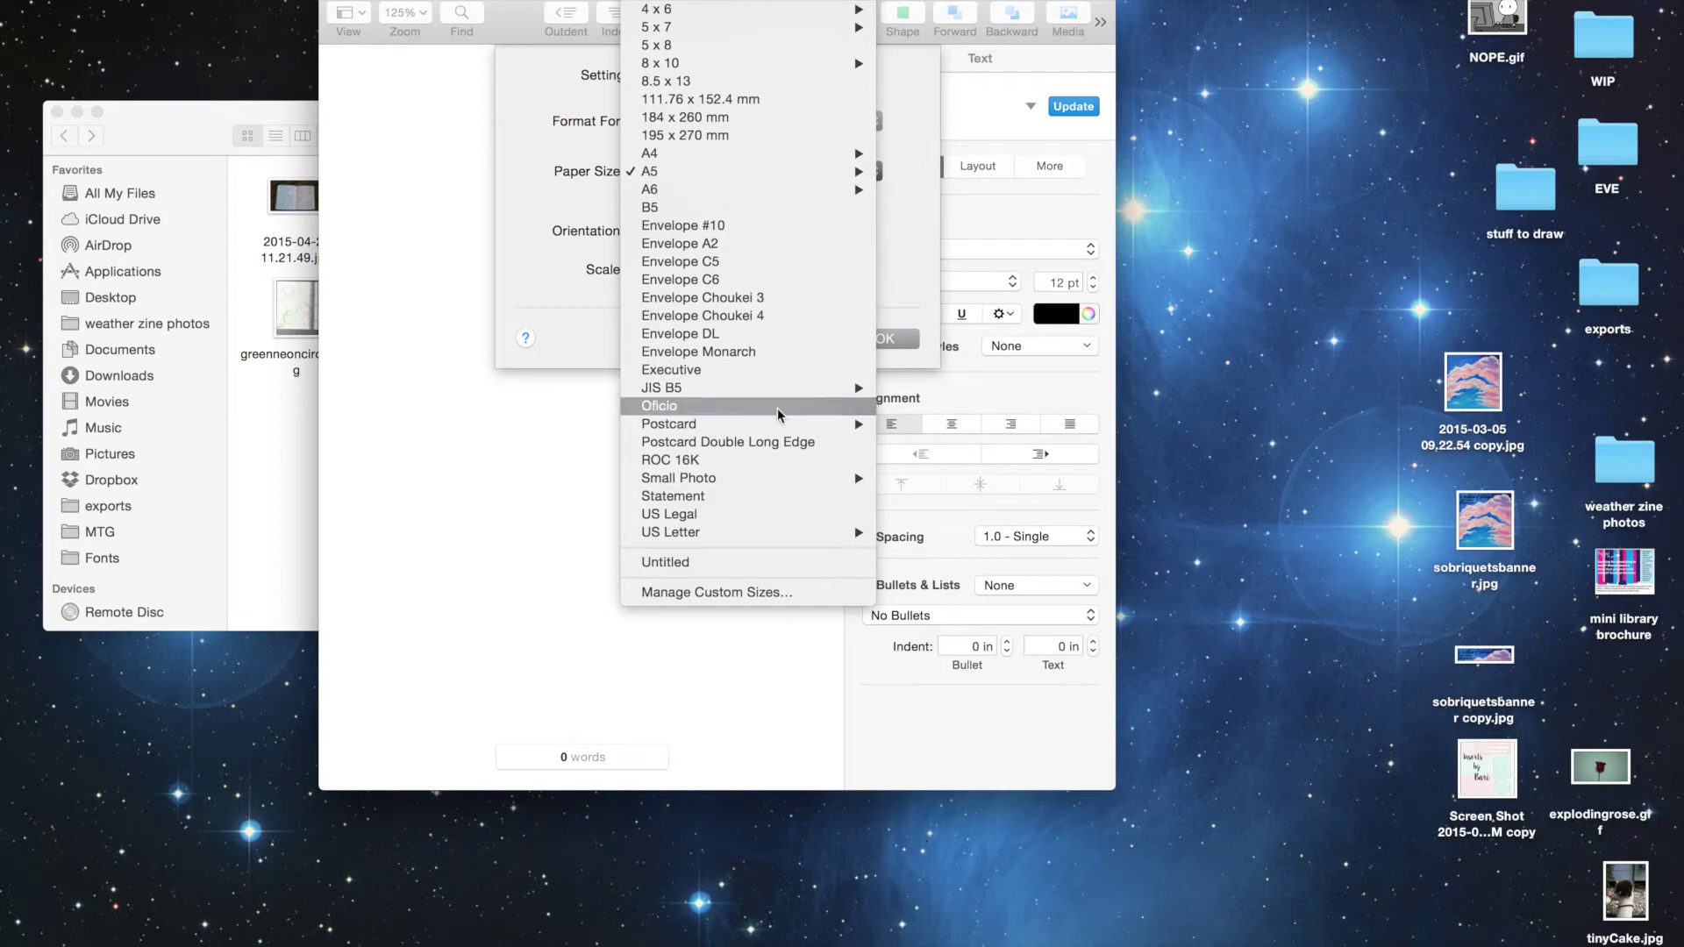
{"action": "mouse_move", "coordinate": [784, 400]}
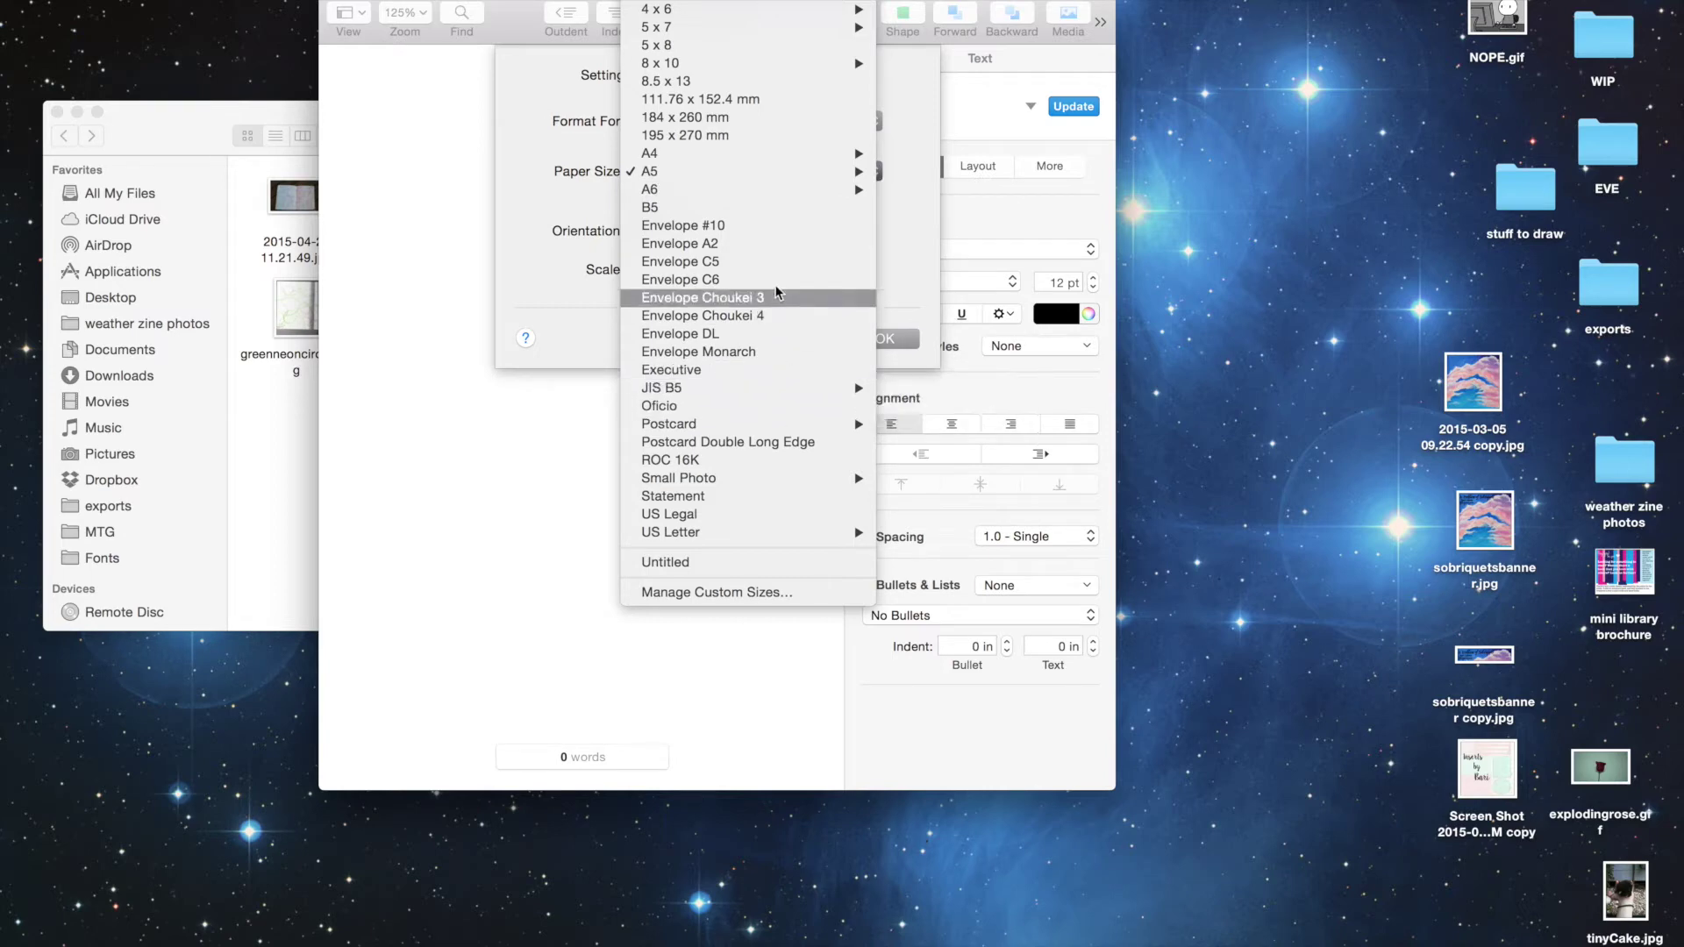
{"action": "mouse_move", "coordinate": [783, 169]}
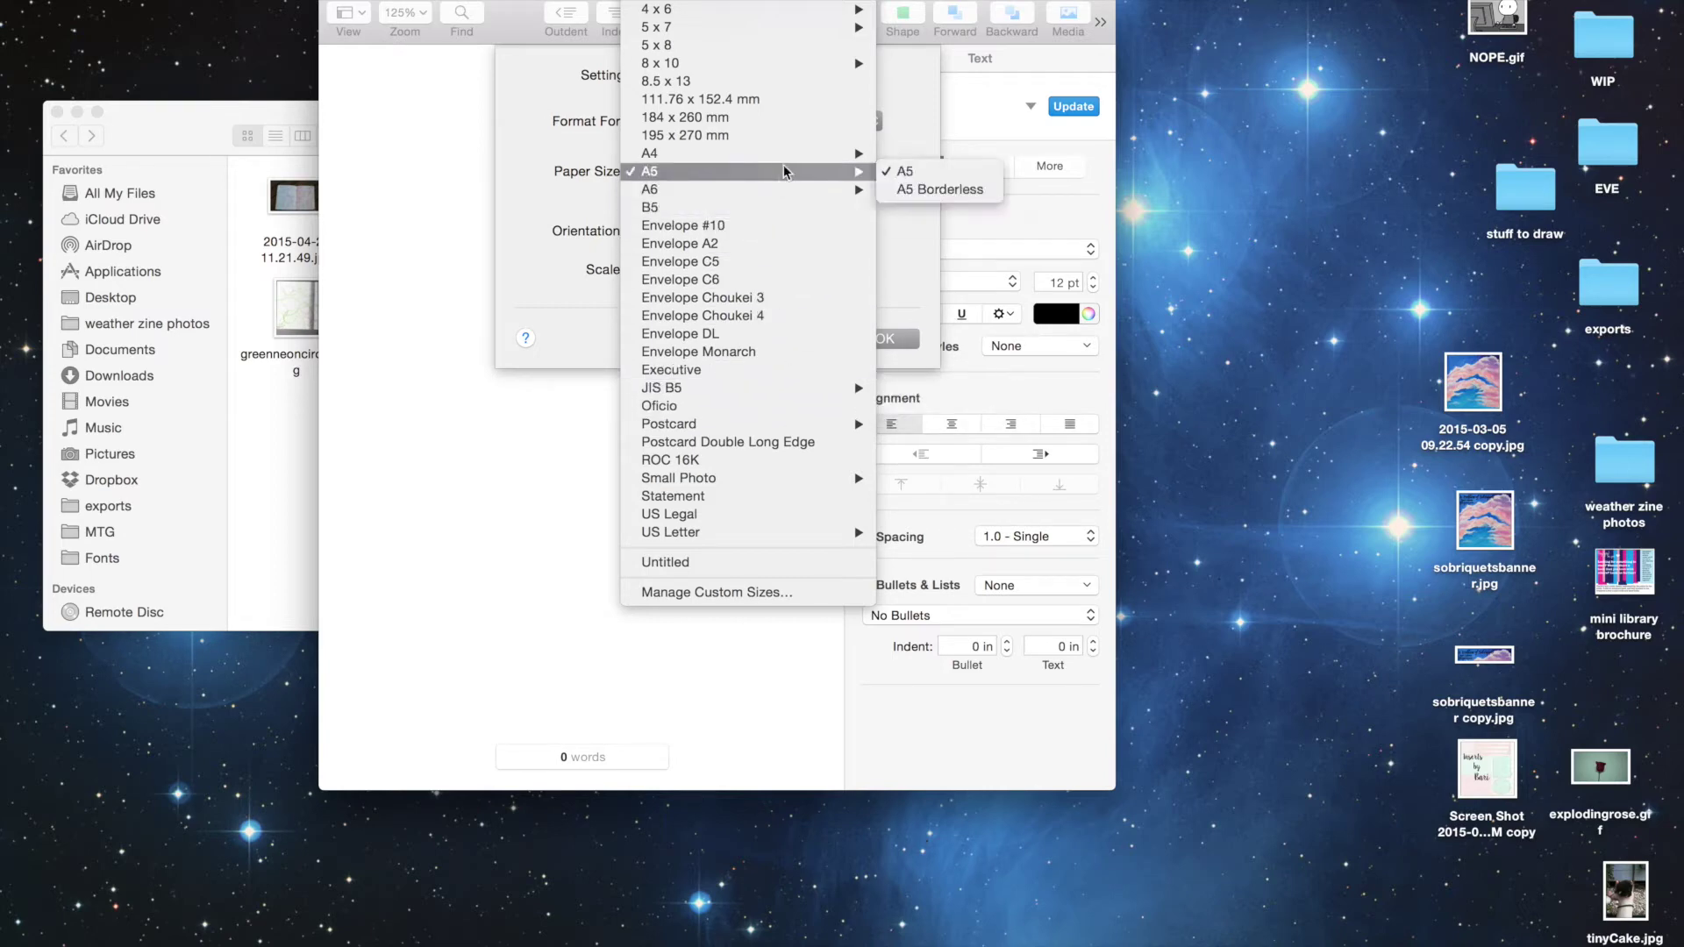
{"action": "left_click", "coordinate": [908, 187]}
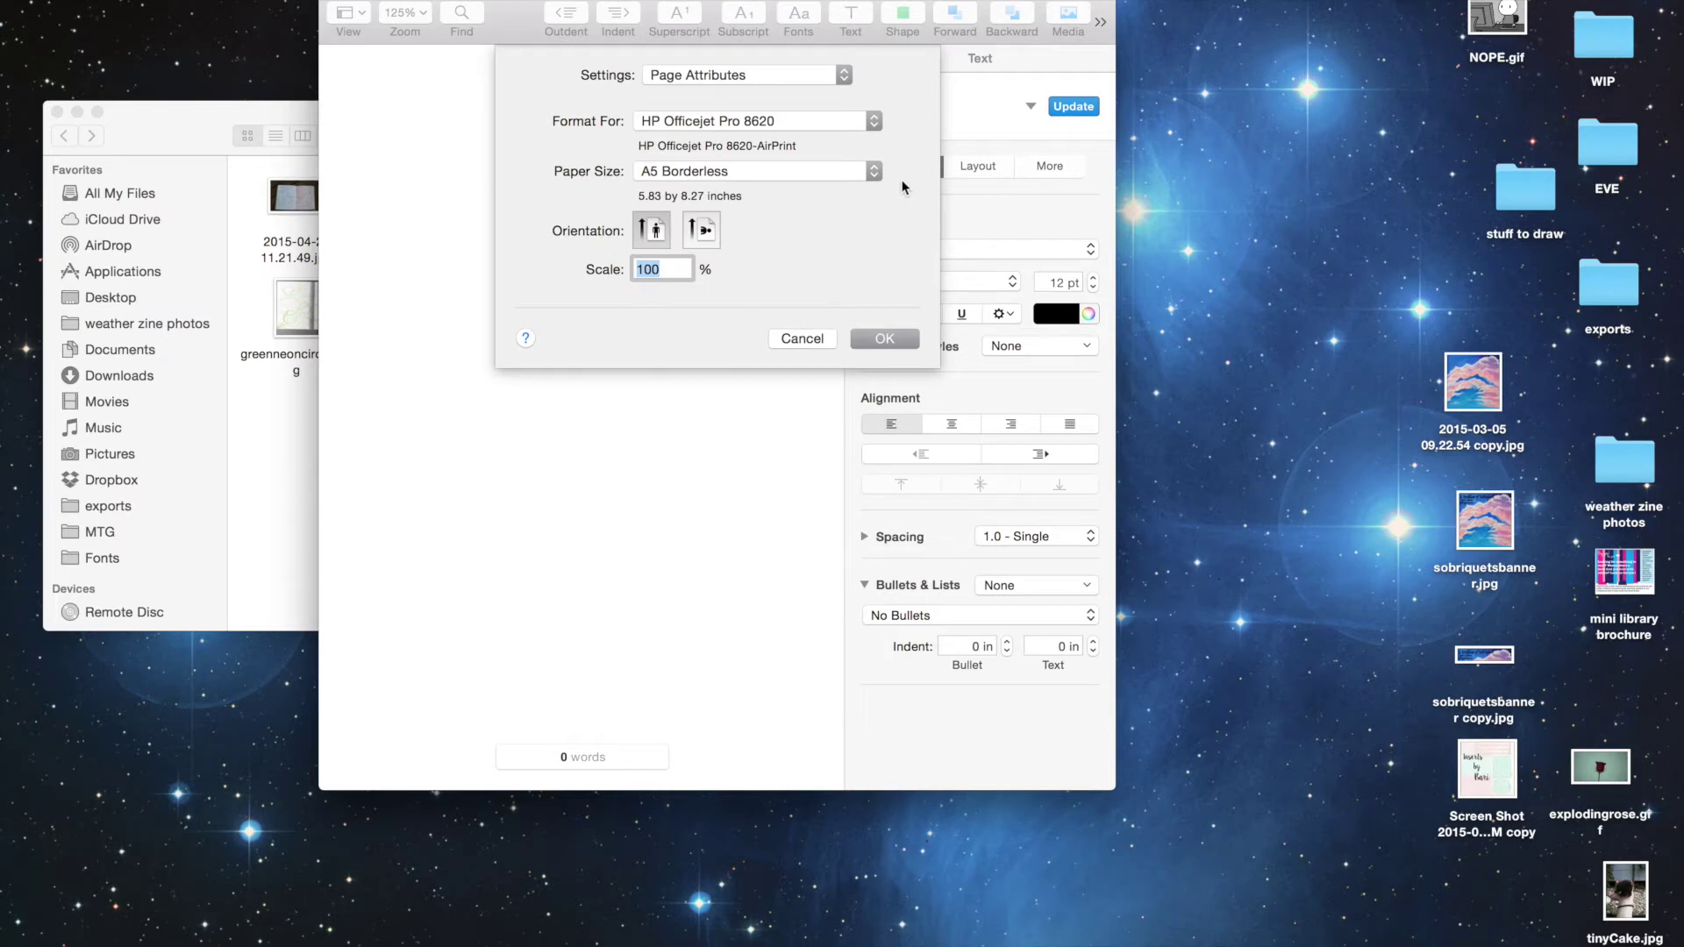
{"action": "left_click", "coordinate": [884, 339]}
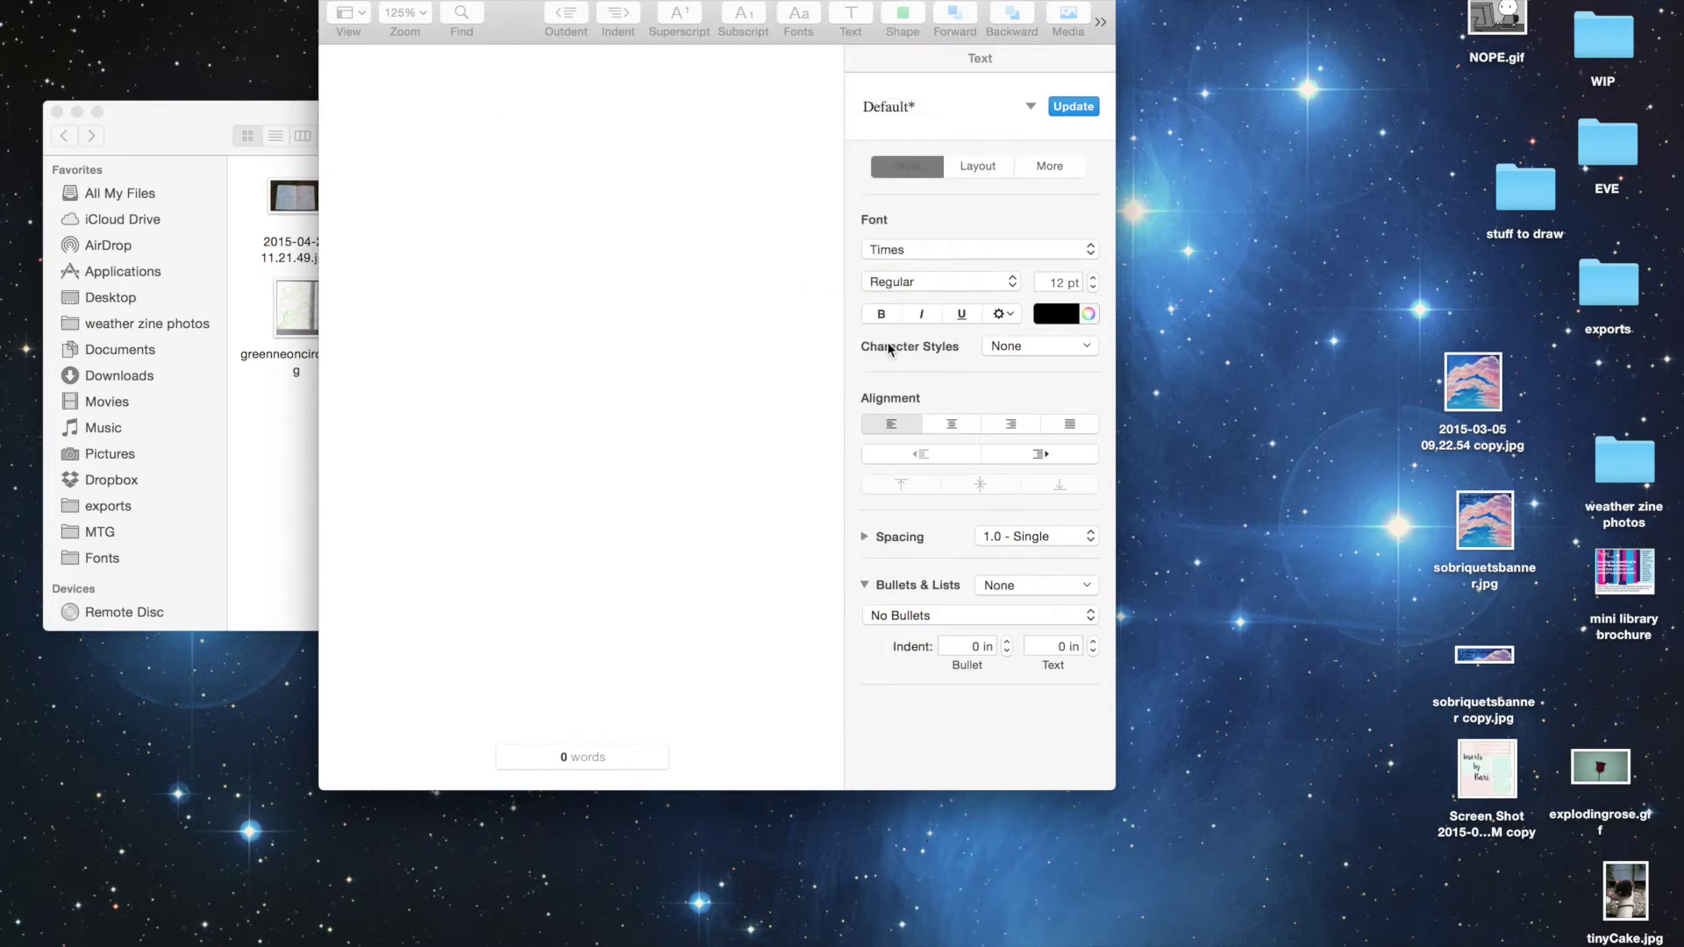
Step: Convert the blank document to page layout and enlarge its window to show the whole page width
{"action": "left_click", "coordinate": [122, 1]}
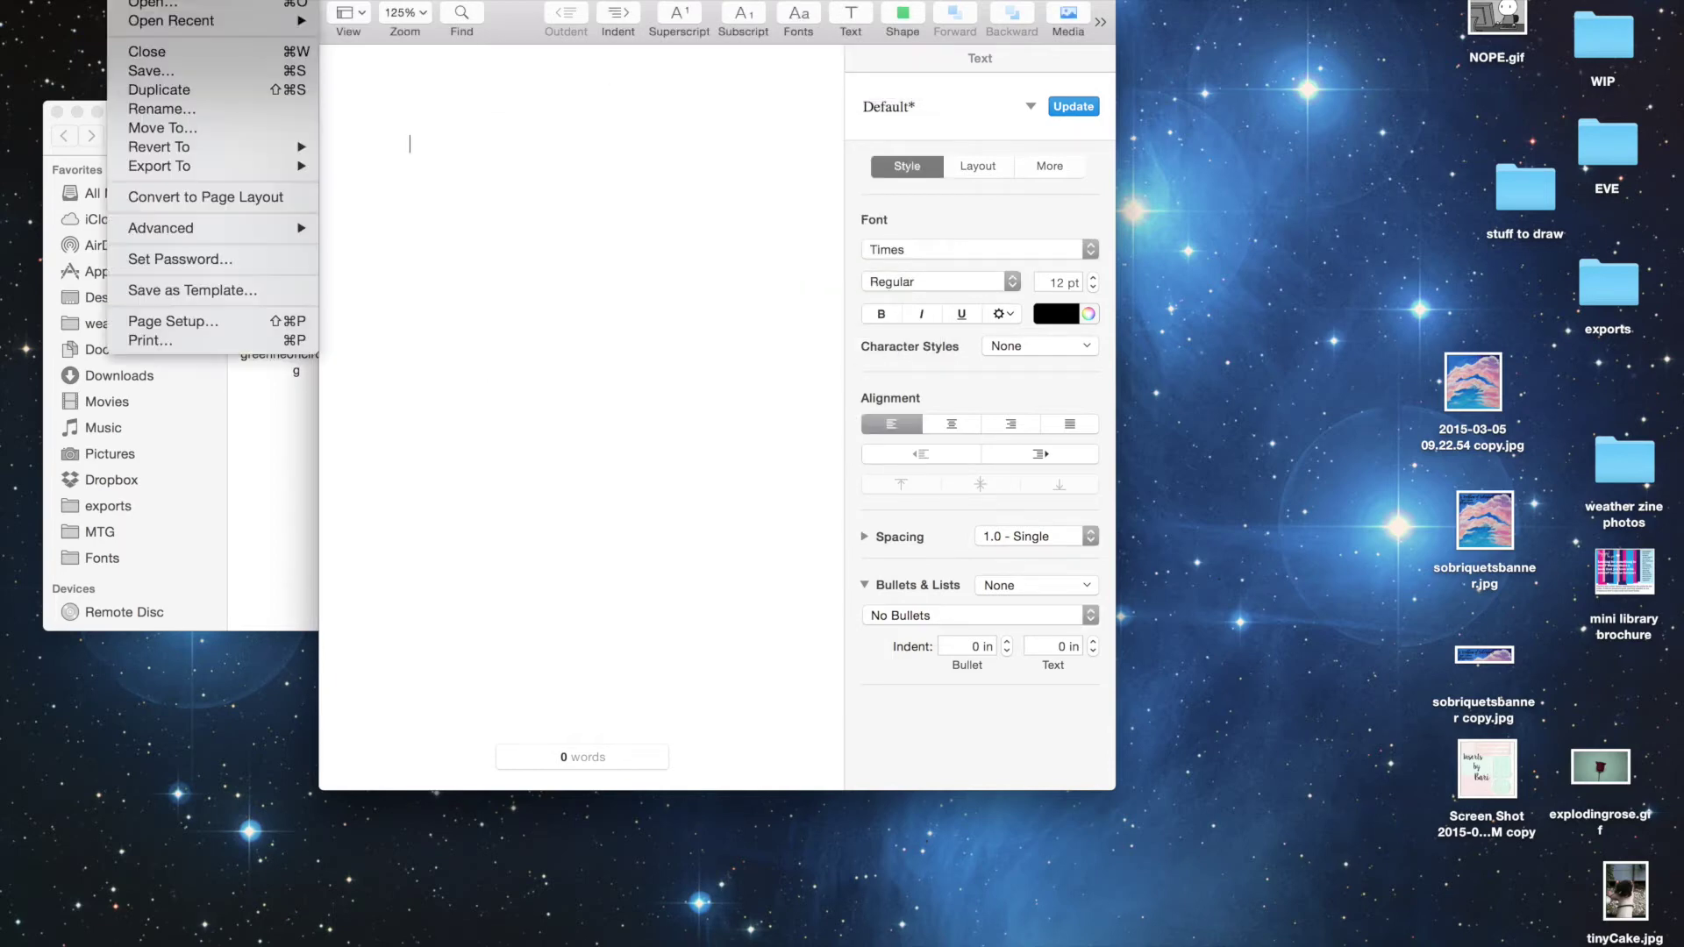
{"action": "left_click", "coordinate": [204, 198]}
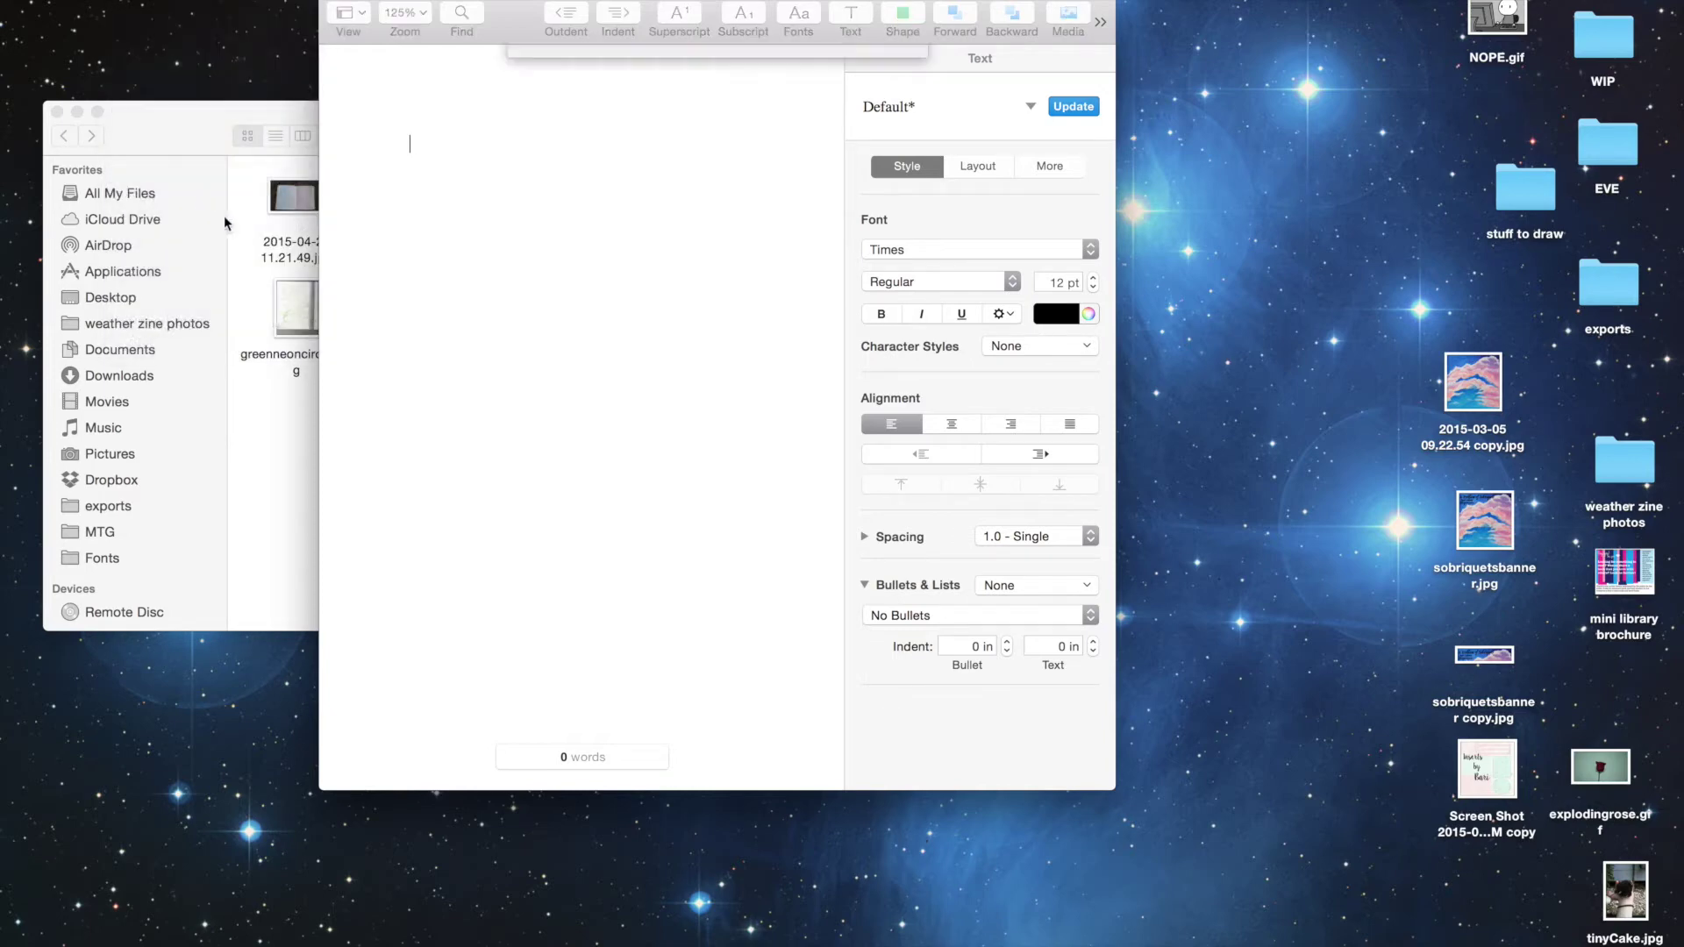
{"action": "left_click", "coordinate": [904, 151]}
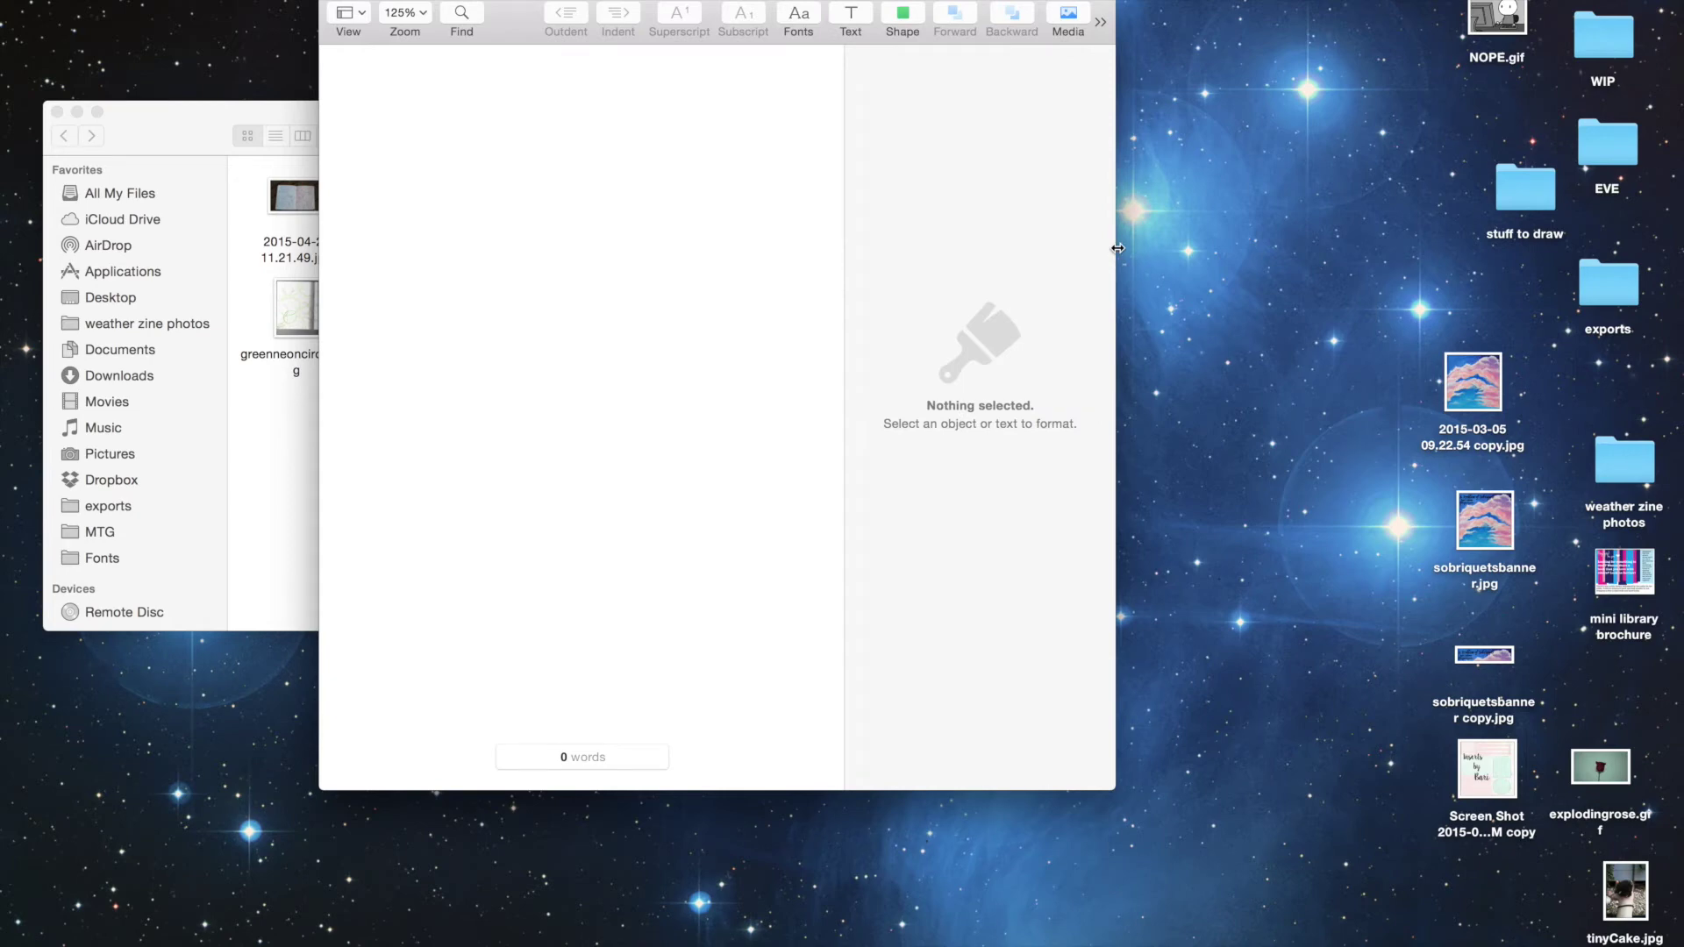
{"action": "left_click_drag", "start_coordinate": [1115, 790], "coordinate": [1363, 866]}
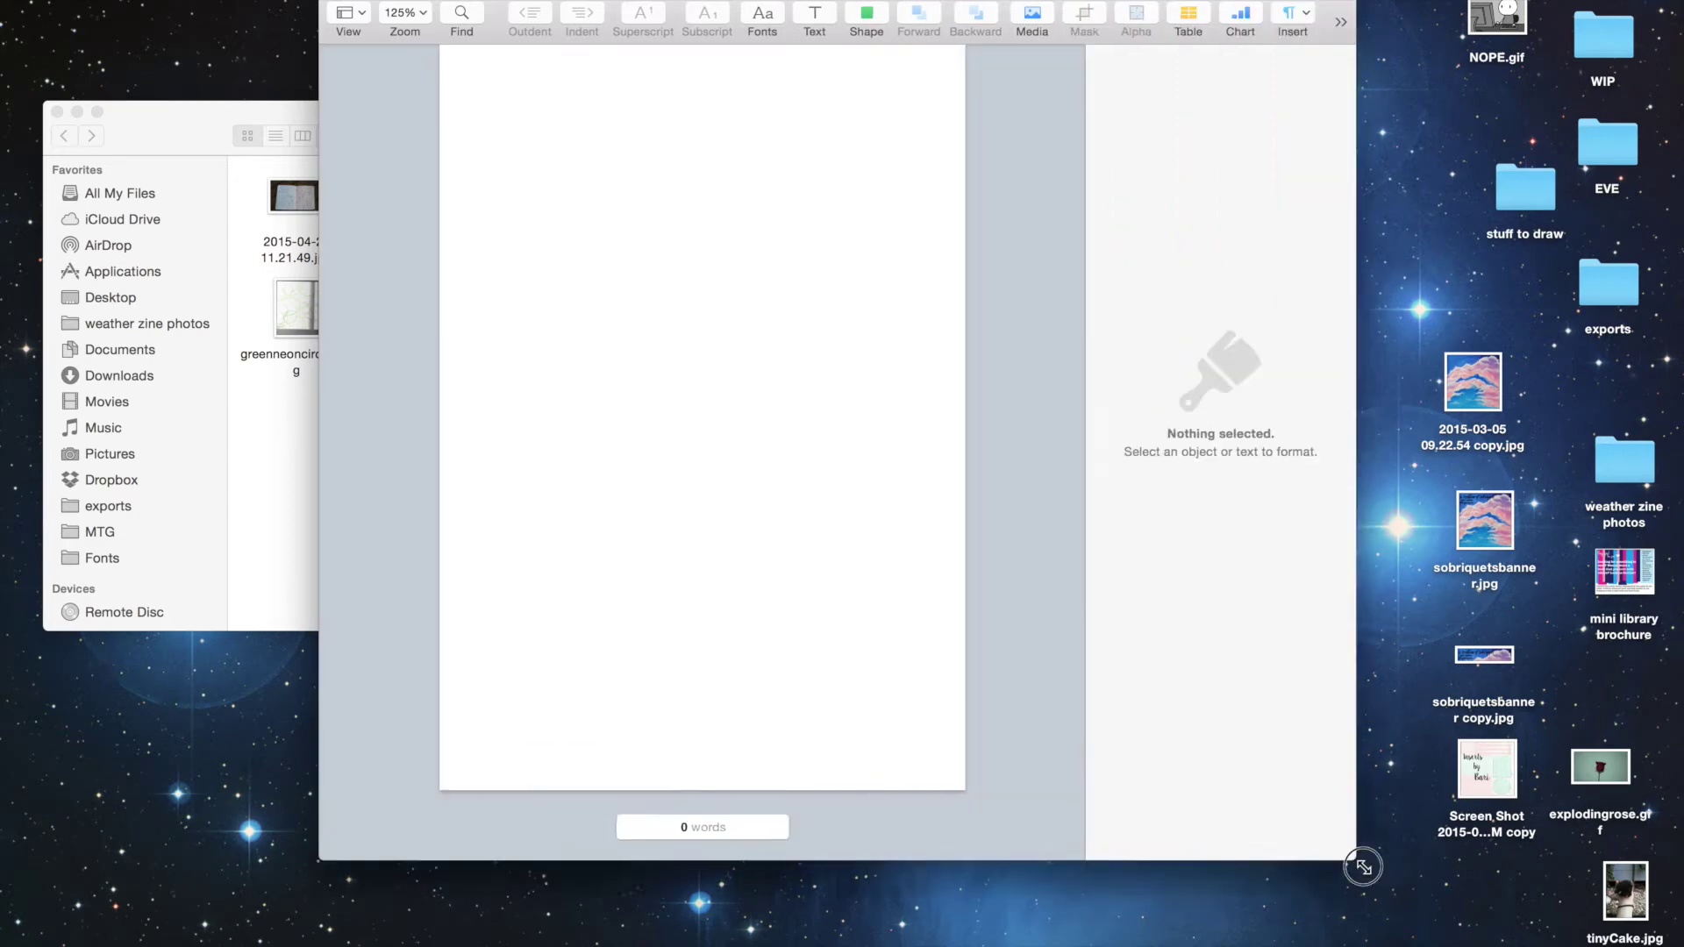
Step: Open flowers.jpg from the patterns folder
{"action": "left_click", "coordinate": [131, 137]}
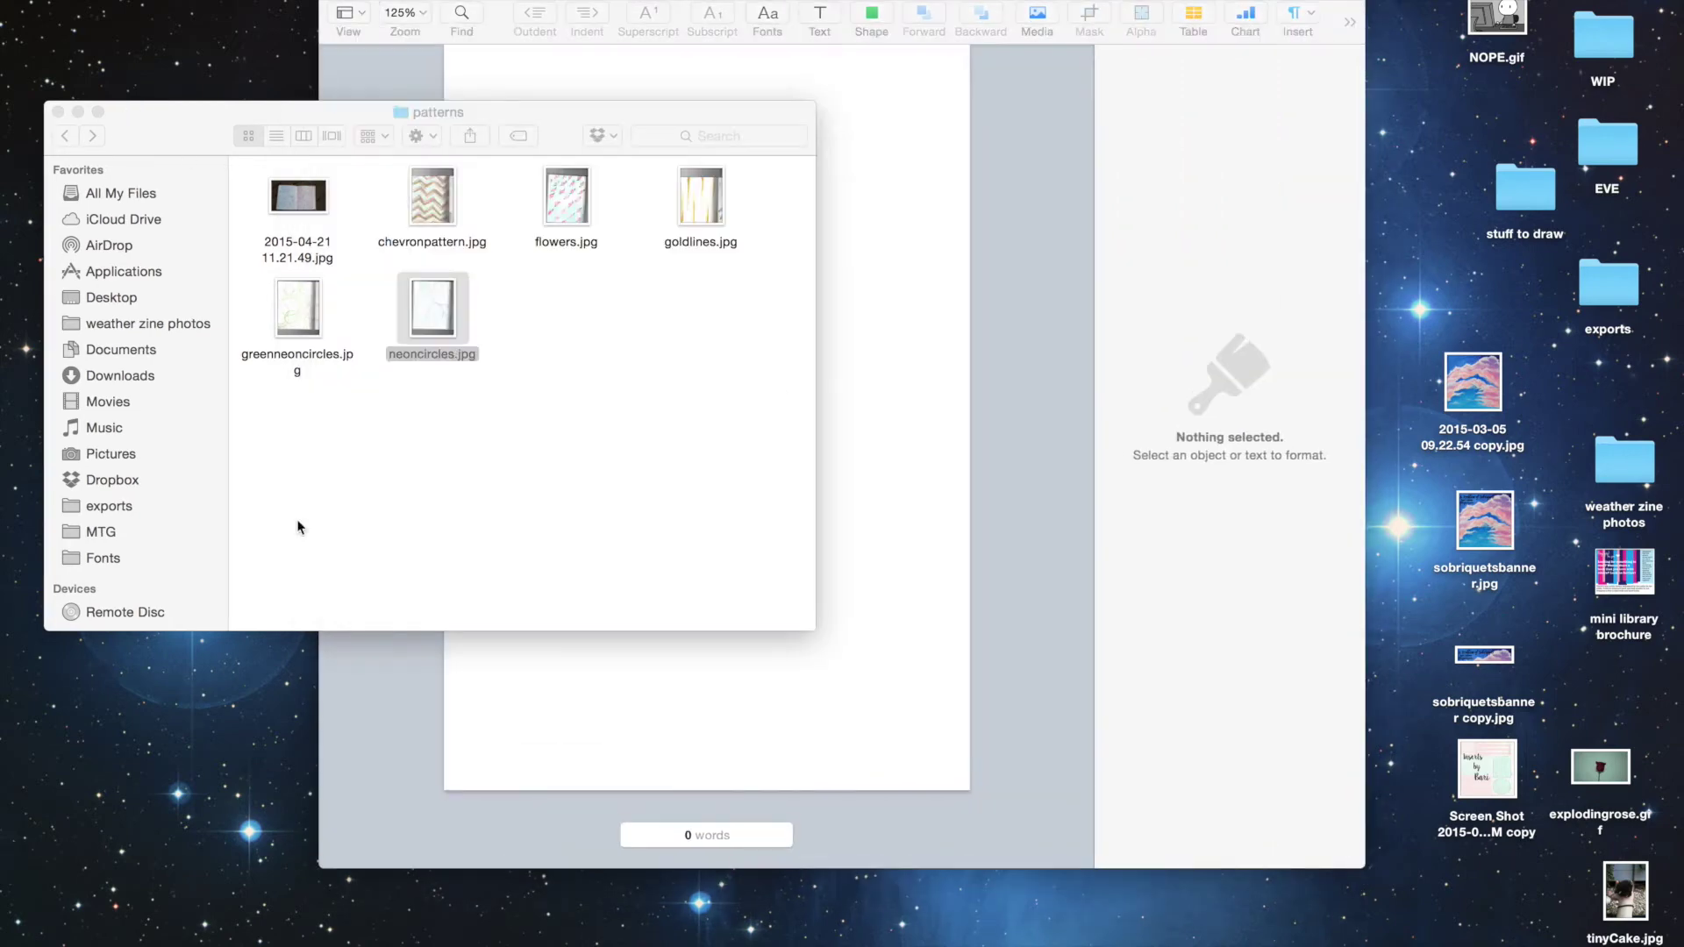
{"action": "left_click", "coordinate": [570, 518]}
{"action": "left_click", "coordinate": [1028, 223]}
{"action": "left_click", "coordinate": [563, 200]}
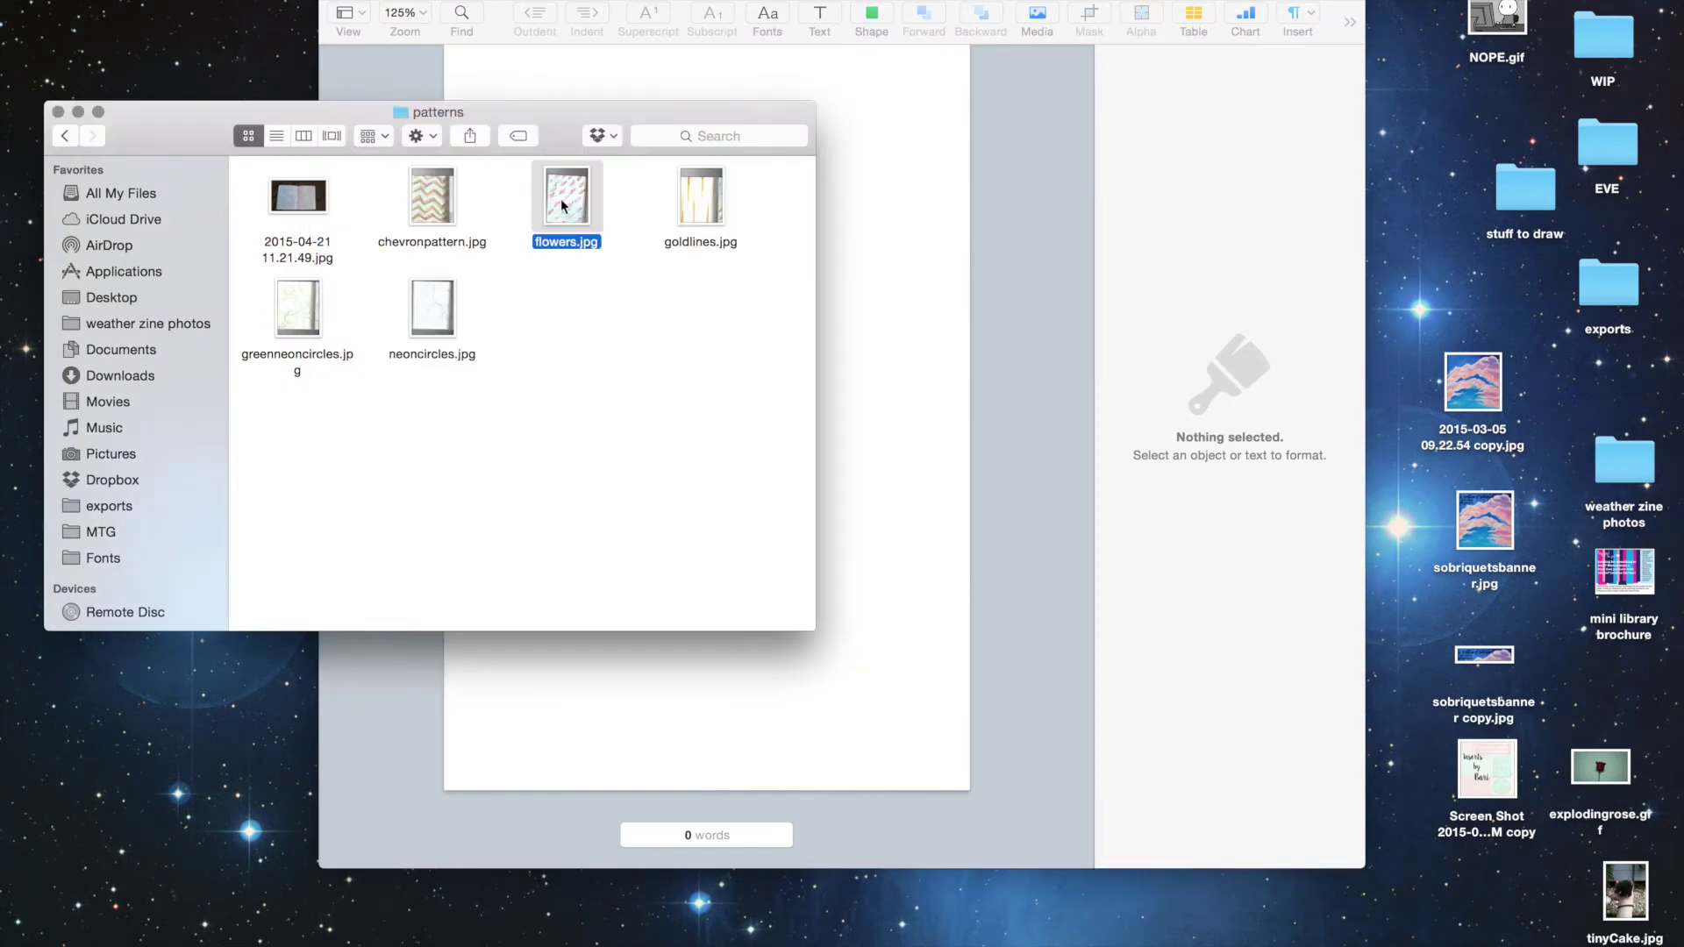
{"action": "left_click", "coordinate": [431, 323]}
{"action": "double_click", "coordinate": [566, 197]}
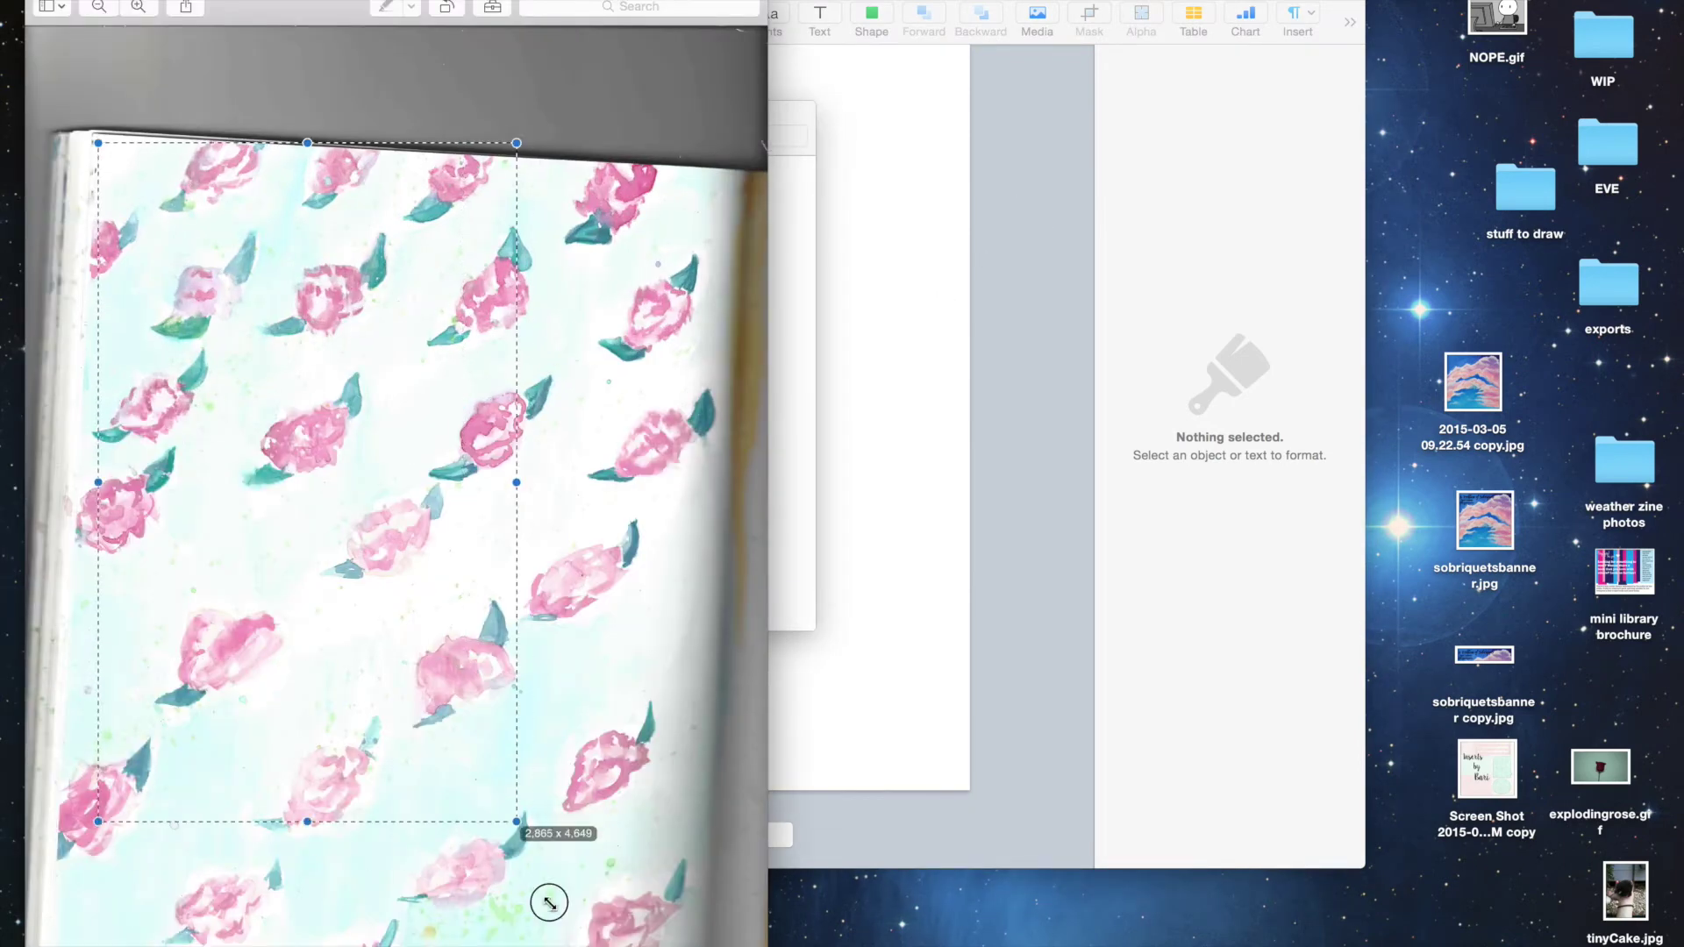
Step: Select the painted rose pattern within the scanned page's edges, leaving out the gray scan border, and copy it
{"action": "left_click_drag", "start_coordinate": [549, 902], "coordinate": [645, 946]}
{"action": "scroll", "coordinate": [568, 810], "scroll_direction": "down", "scroll_amount": 1}
{"action": "scroll", "coordinate": [568, 811], "scroll_direction": "down", "scroll_amount": 4}
{"action": "scroll", "coordinate": [568, 810], "scroll_direction": "down", "scroll_amount": 1}
{"action": "mouse_move", "coordinate": [545, 289]}
{"action": "left_mouse_down"}
{"action": "mouse_move", "coordinate": [548, 322]}
{"action": "mouse_move", "coordinate": [561, 314]}
{"action": "left_mouse_up"}
Step: Paste the copied rose pattern into the blank document and enlarge it to cover the whole page
{"action": "left_click", "coordinate": [962, 241]}
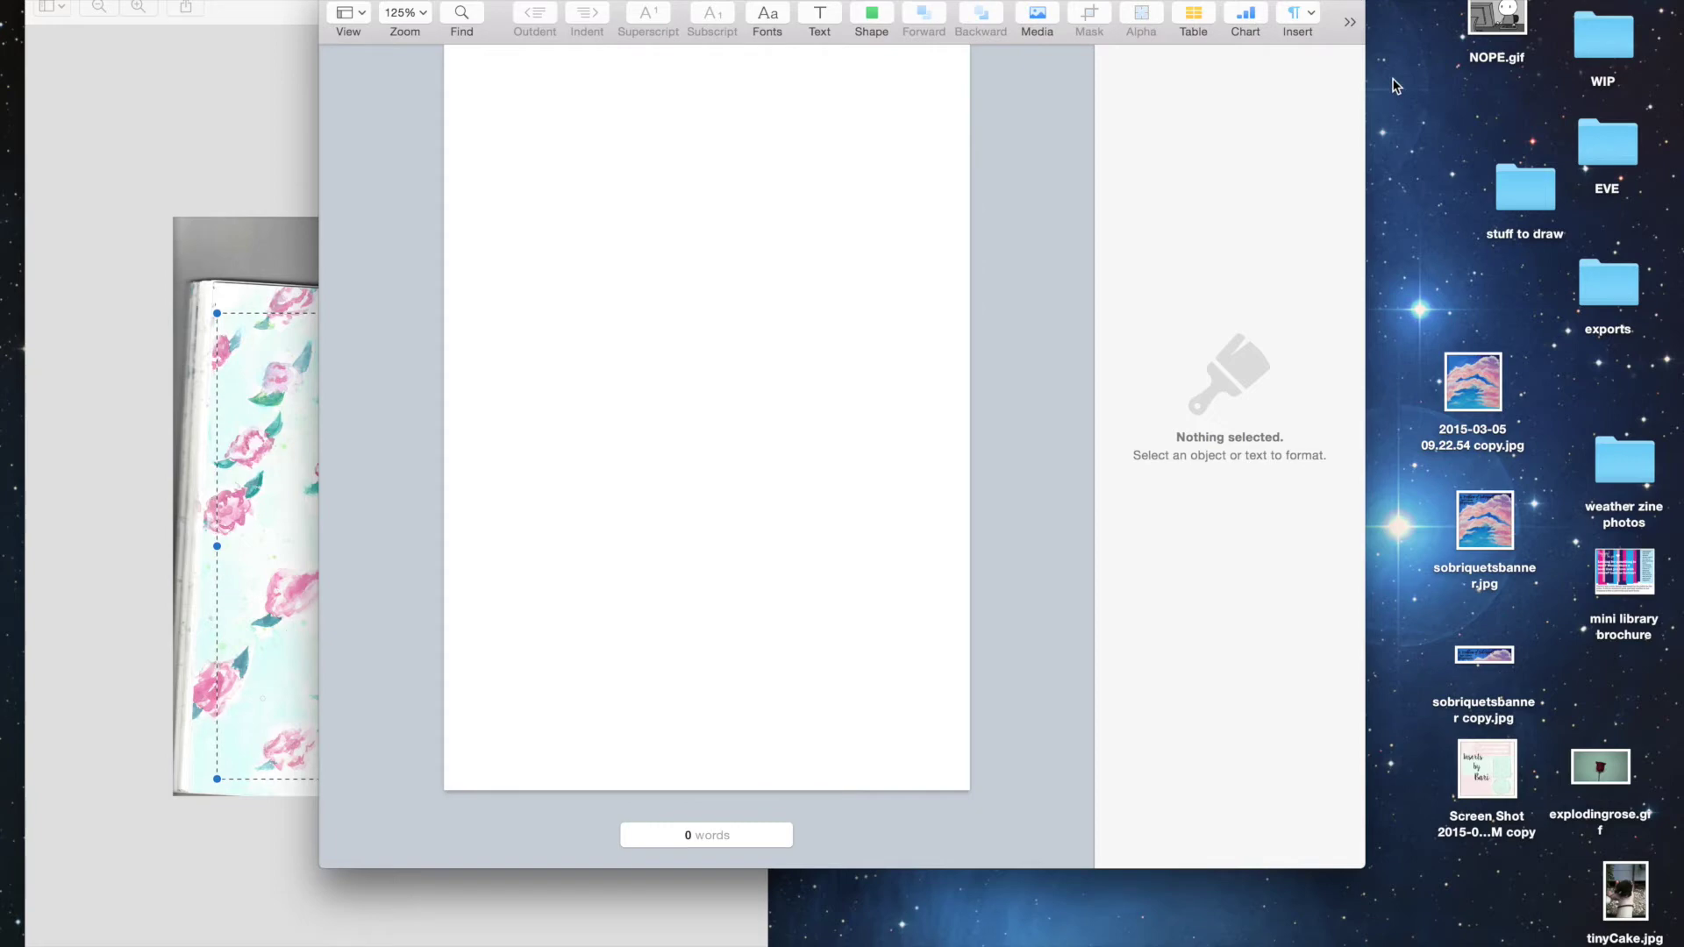
{"action": "key", "text": "super+v"}
{"action": "left_click_drag", "start_coordinate": [752, 424], "coordinate": [605, 219]}
{"action": "left_click_drag", "start_coordinate": [692, 387], "coordinate": [991, 781]}
Step: Close the flowers.jpg image and deselect the rose background in the document
{"action": "left_click", "coordinate": [176, 387]}
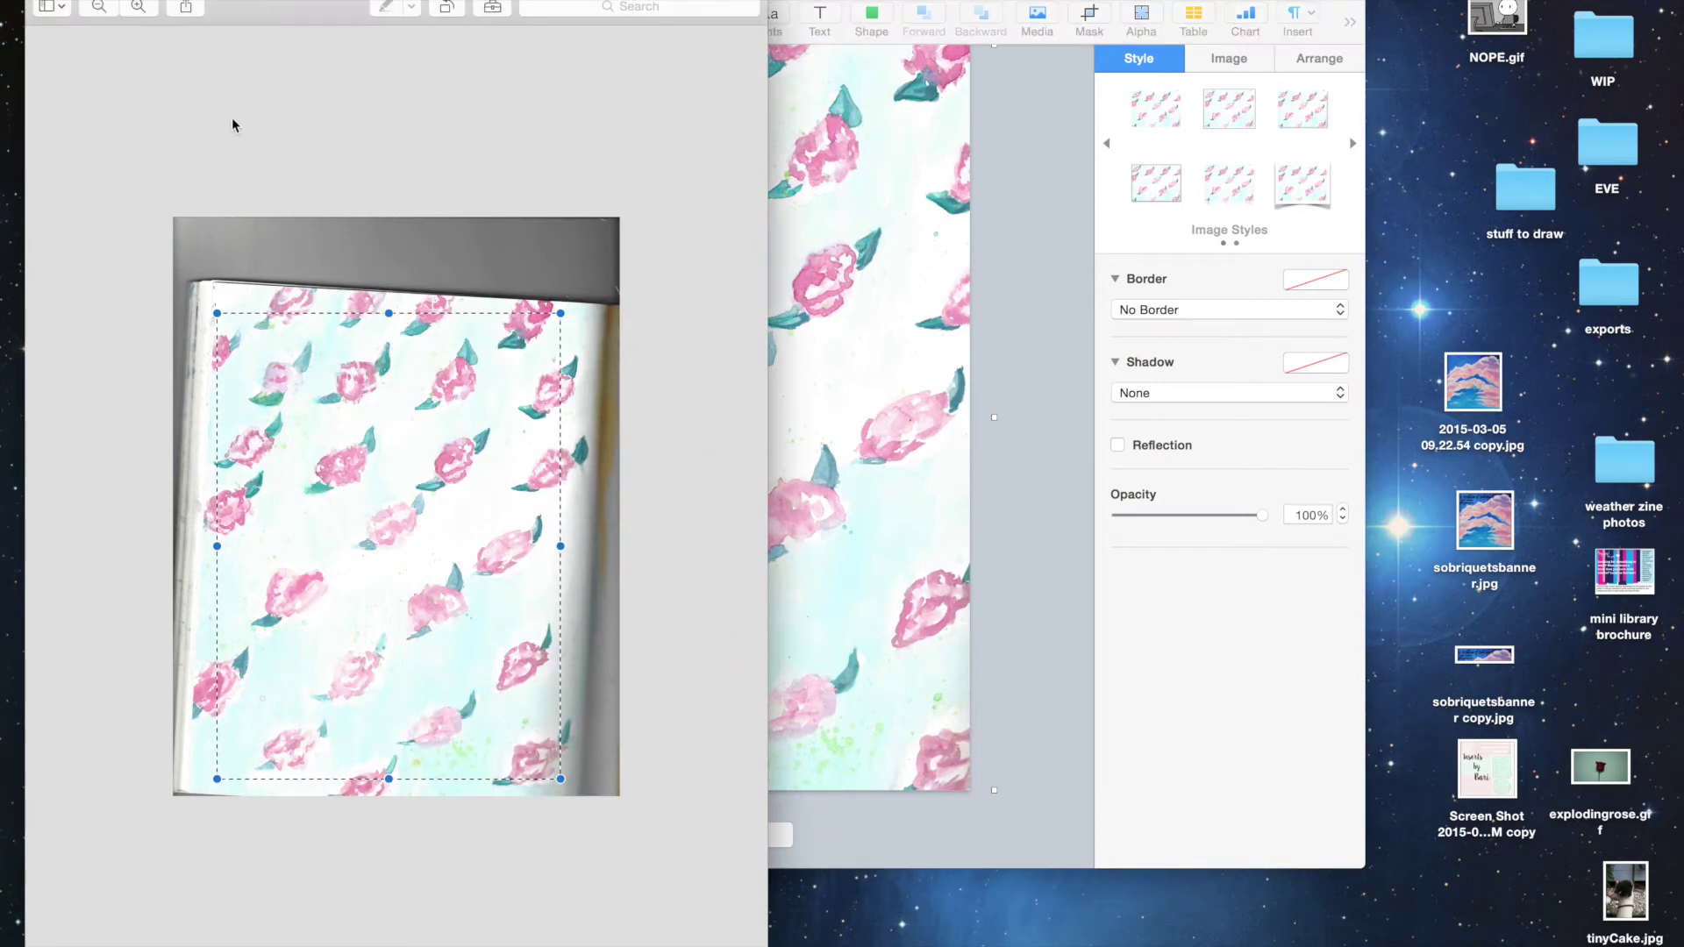
{"action": "key", "text": "super+w"}
{"action": "left_click", "coordinate": [1041, 184]}
Step: Insert a table with a header row and no header column on the rose page
{"action": "left_click", "coordinate": [1193, 17]}
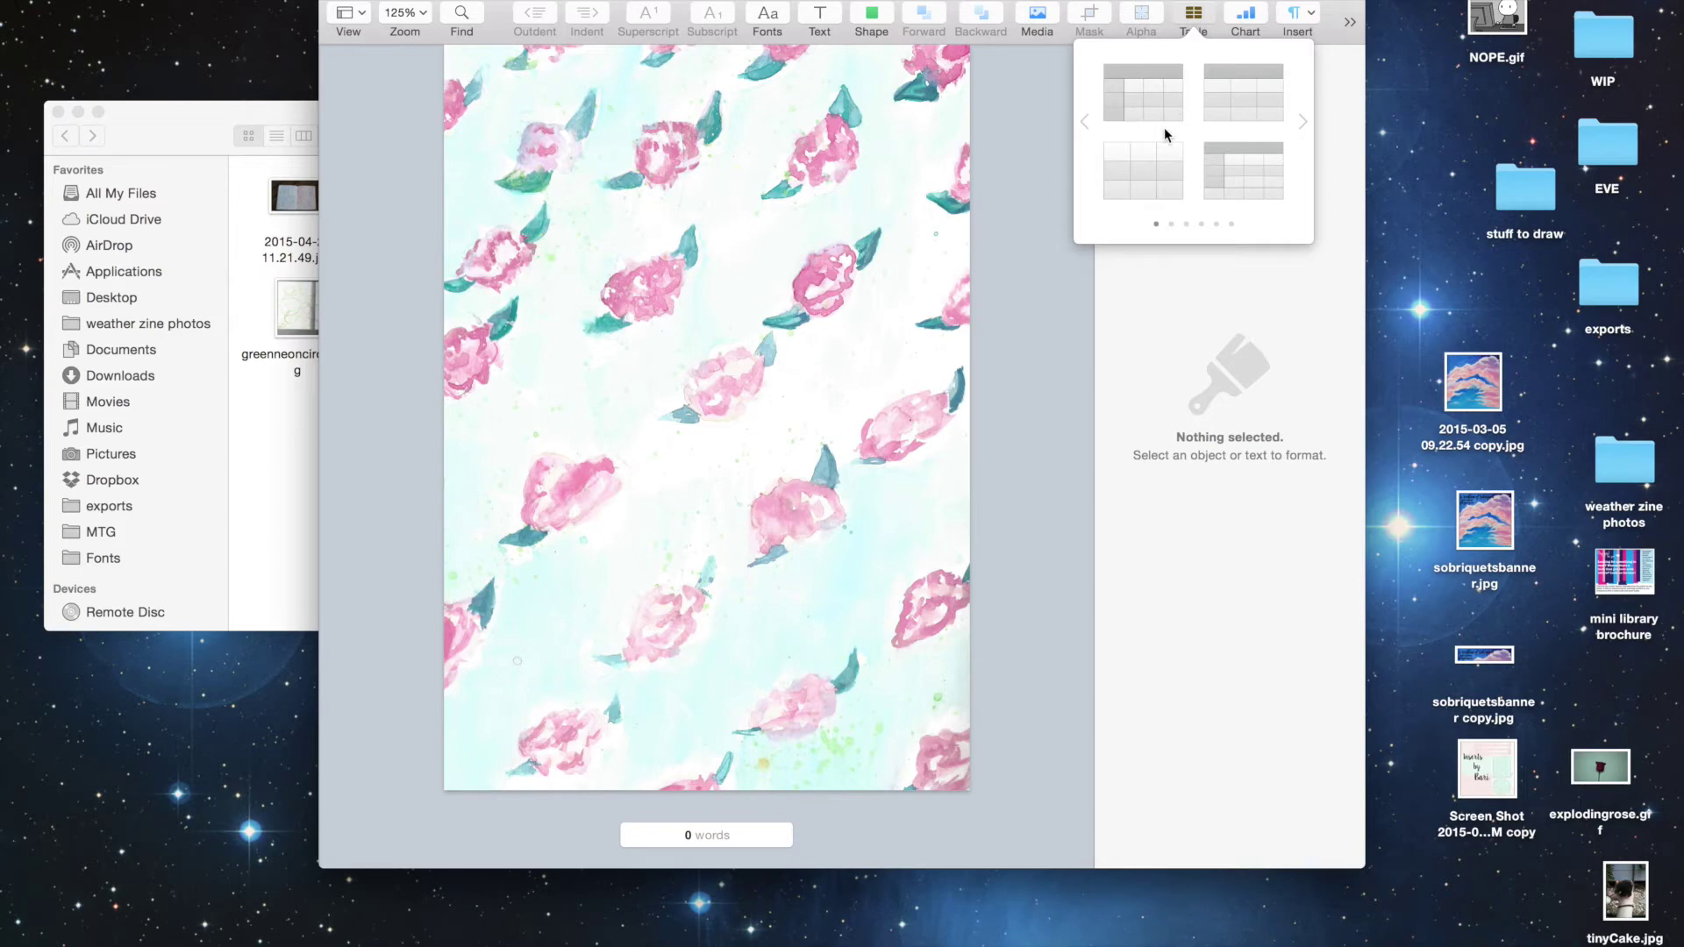
{"action": "left_click", "coordinate": [1228, 101]}
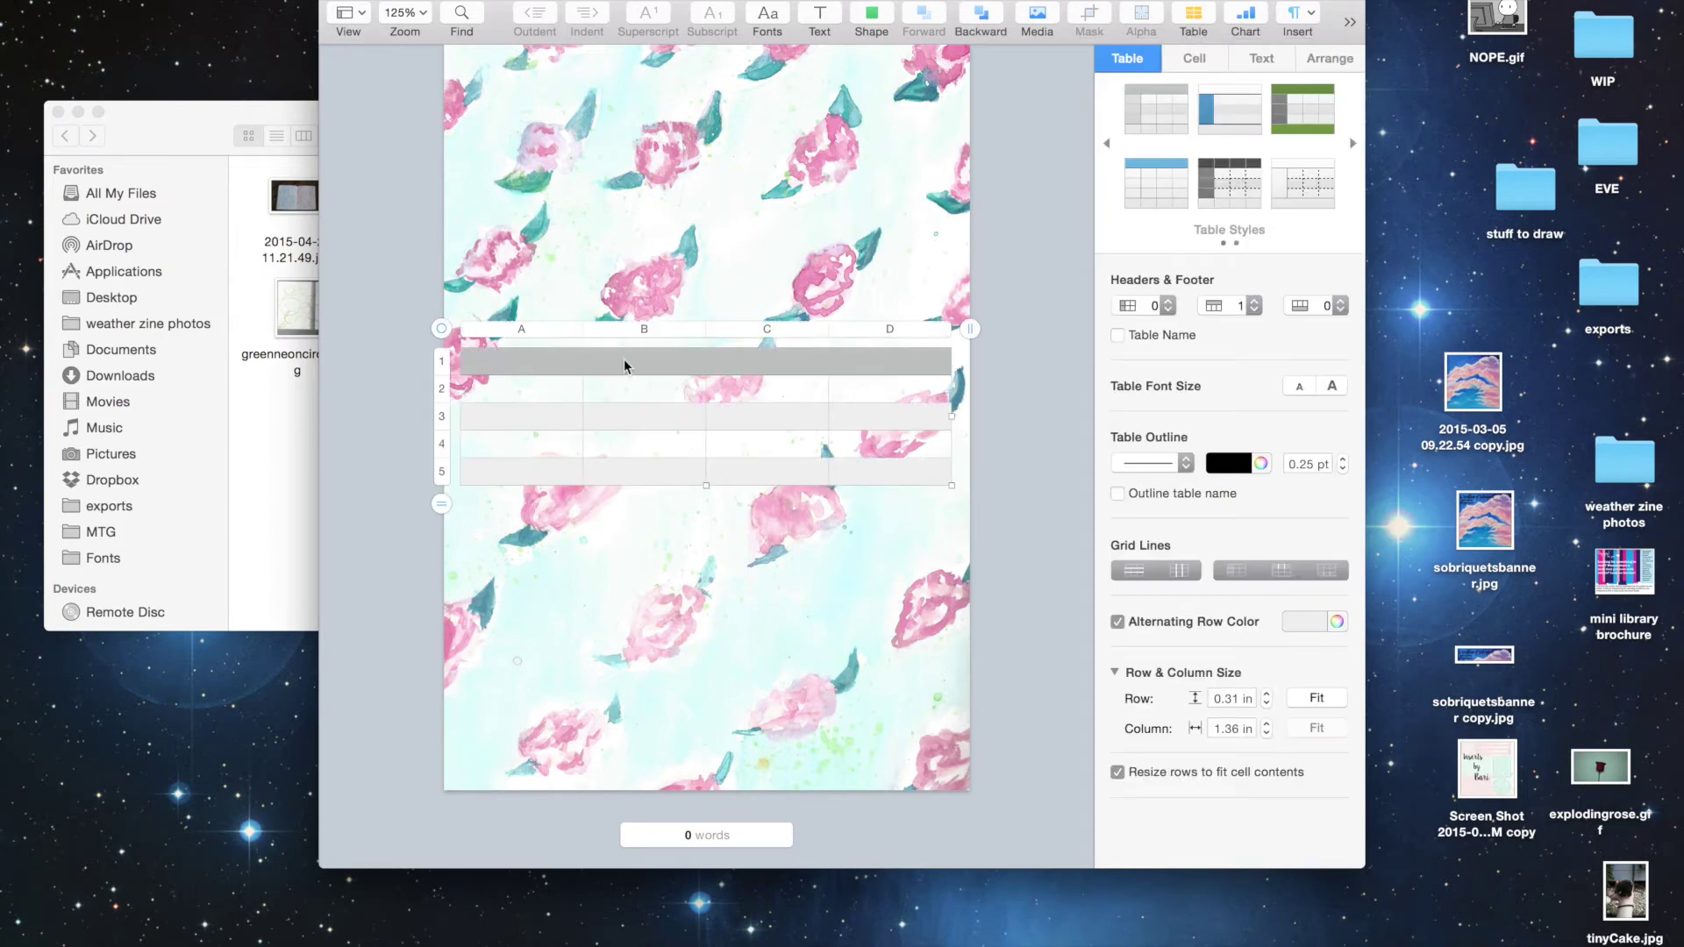
Step: Move the table to the upper left edge of the rose page and stretch it across the full page width with much taller rows
{"action": "left_click_drag", "start_coordinate": [447, 335], "coordinate": [422, 68]}
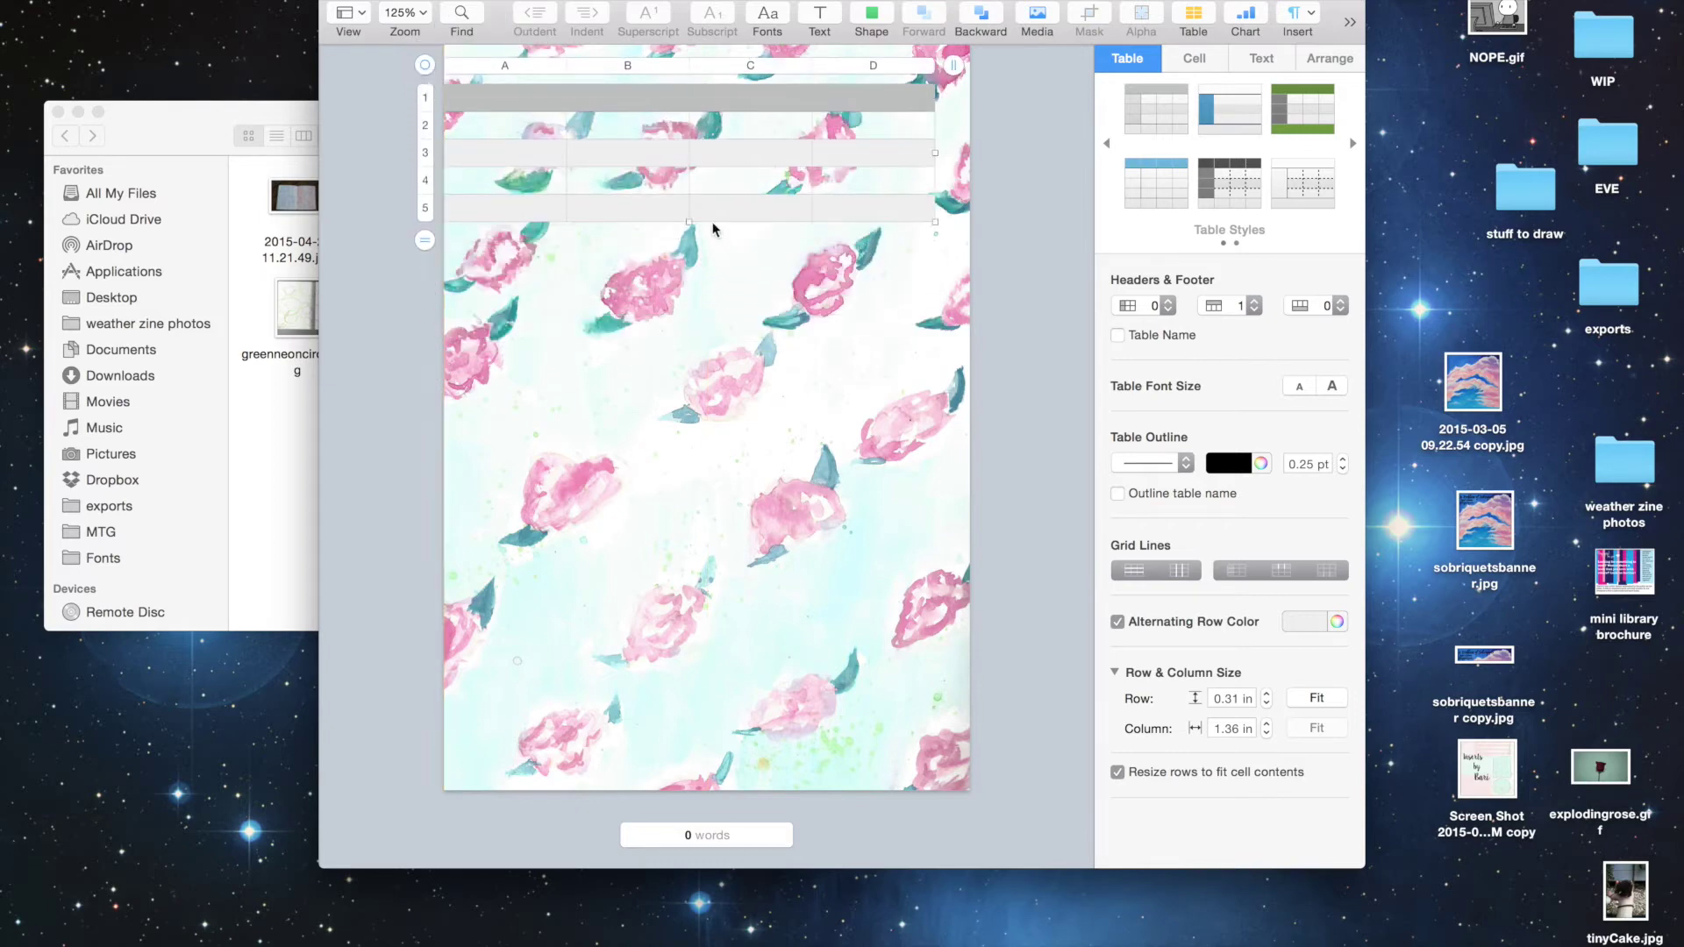
{"action": "left_click_drag", "start_coordinate": [688, 221], "coordinate": [700, 656]}
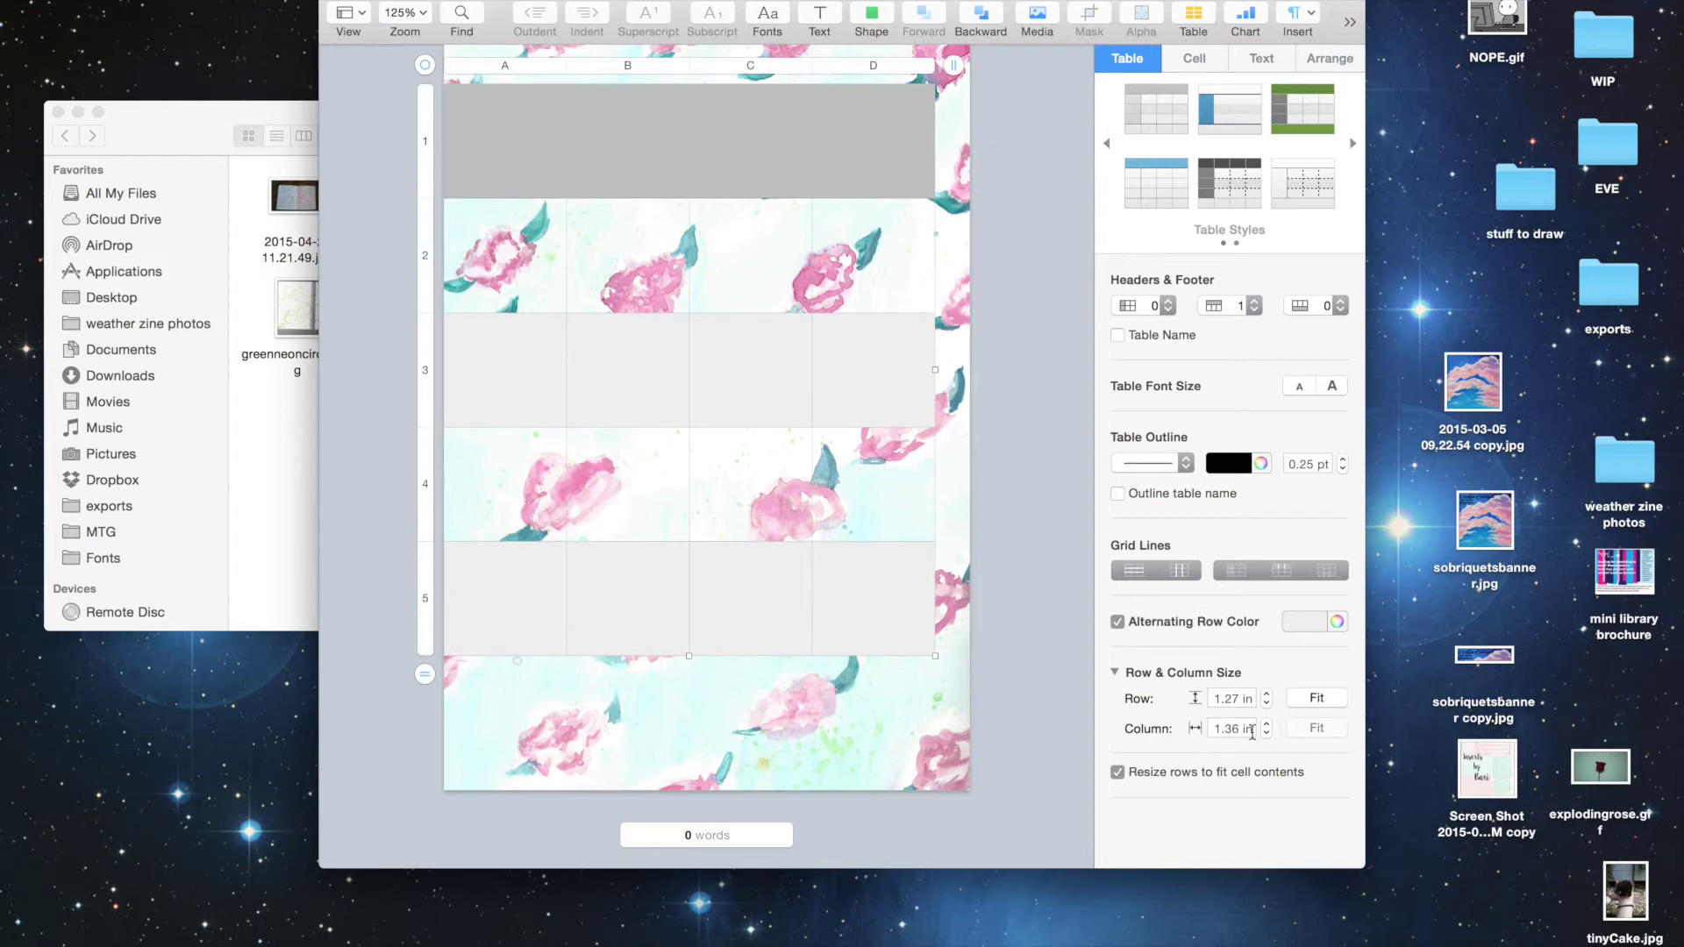
{"action": "left_click", "coordinate": [1232, 697]}
{"action": "left_click_drag", "start_coordinate": [933, 369], "coordinate": [969, 369]}
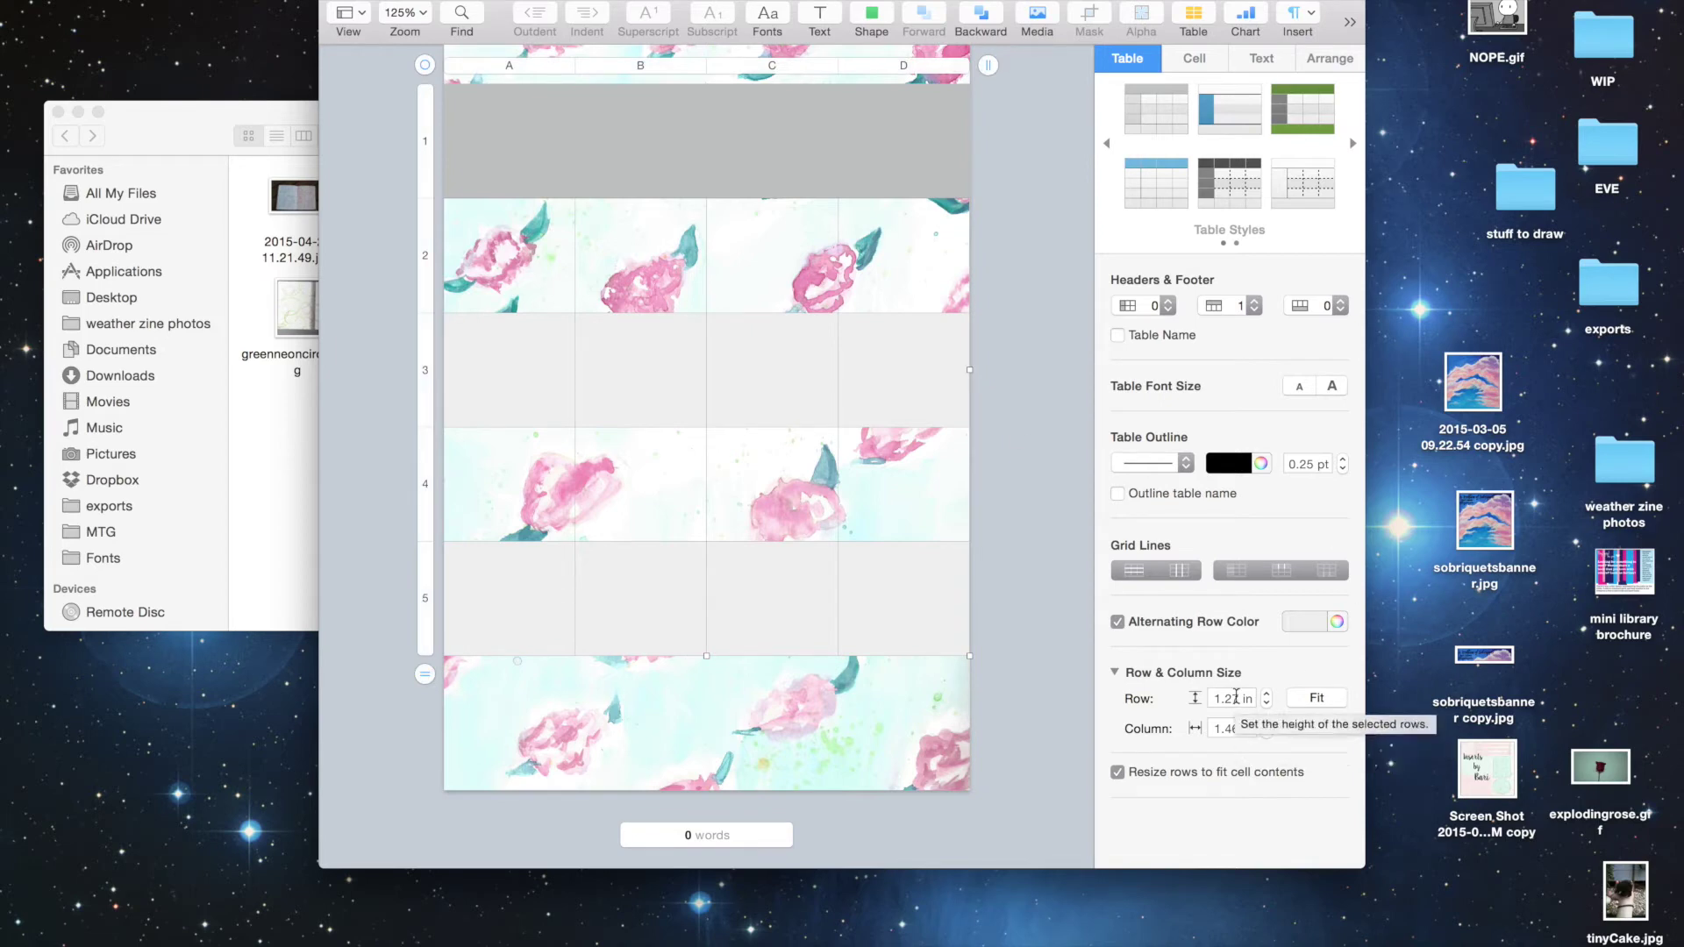
Step: Set the table's row height to 1.46 in and shift the table upward on the page
{"action": "left_click_drag", "start_coordinate": [1238, 699], "coordinate": [1226, 699]}
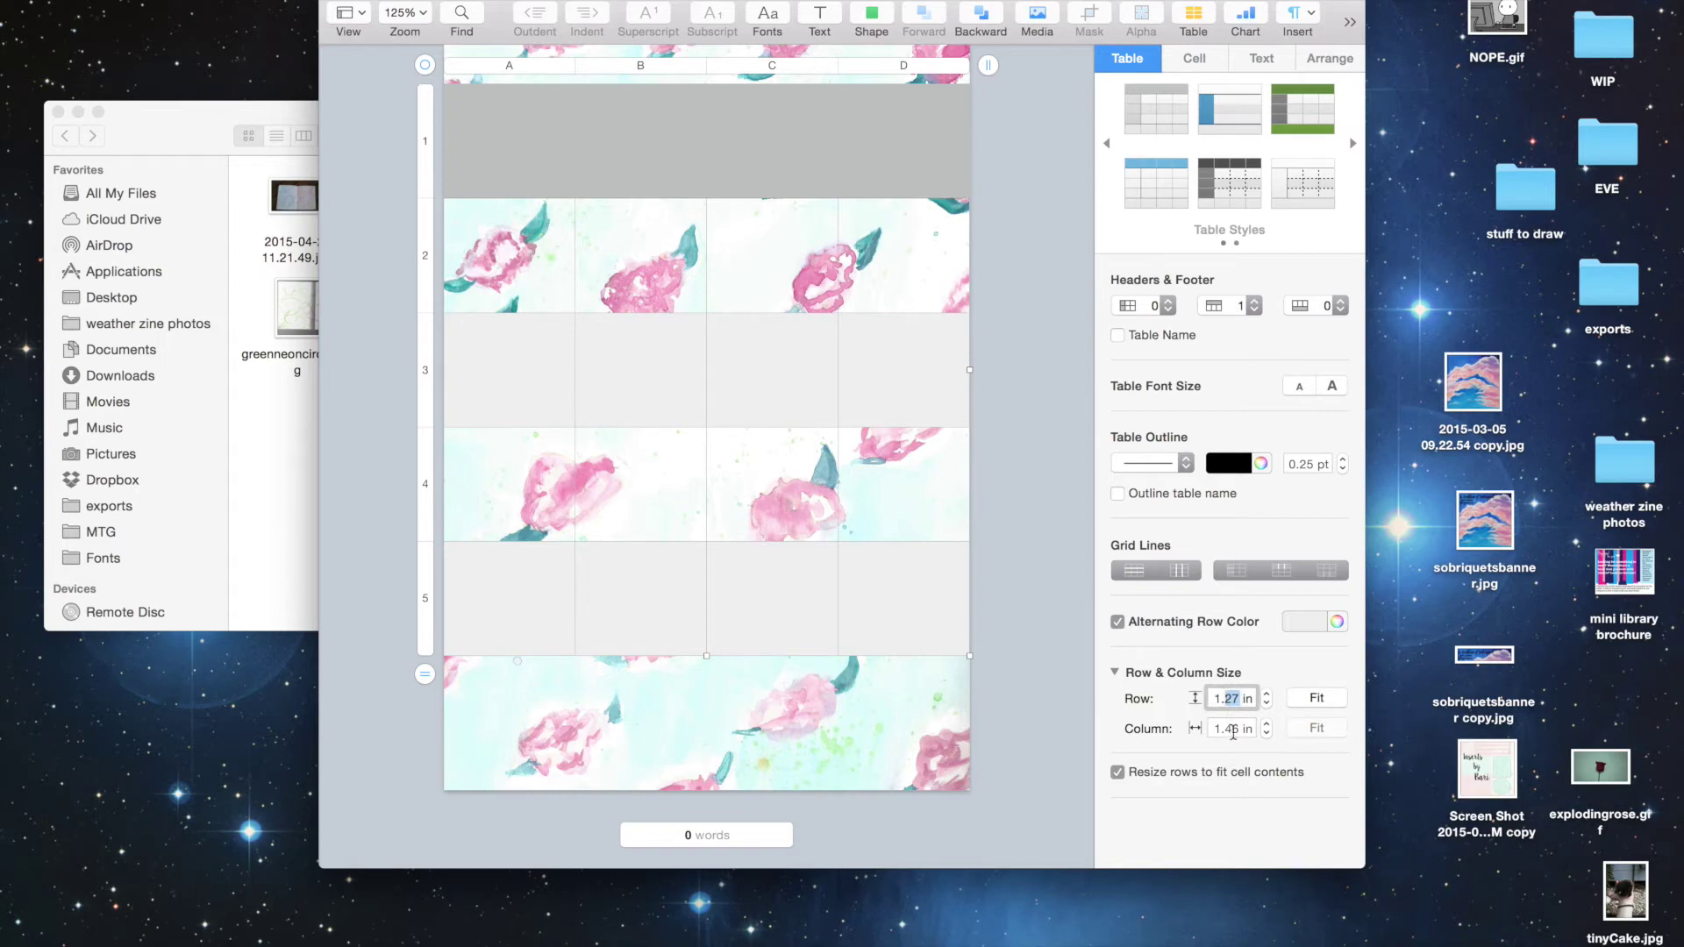
{"action": "type", "text": "46"}
{"action": "key", "text": "Return"}
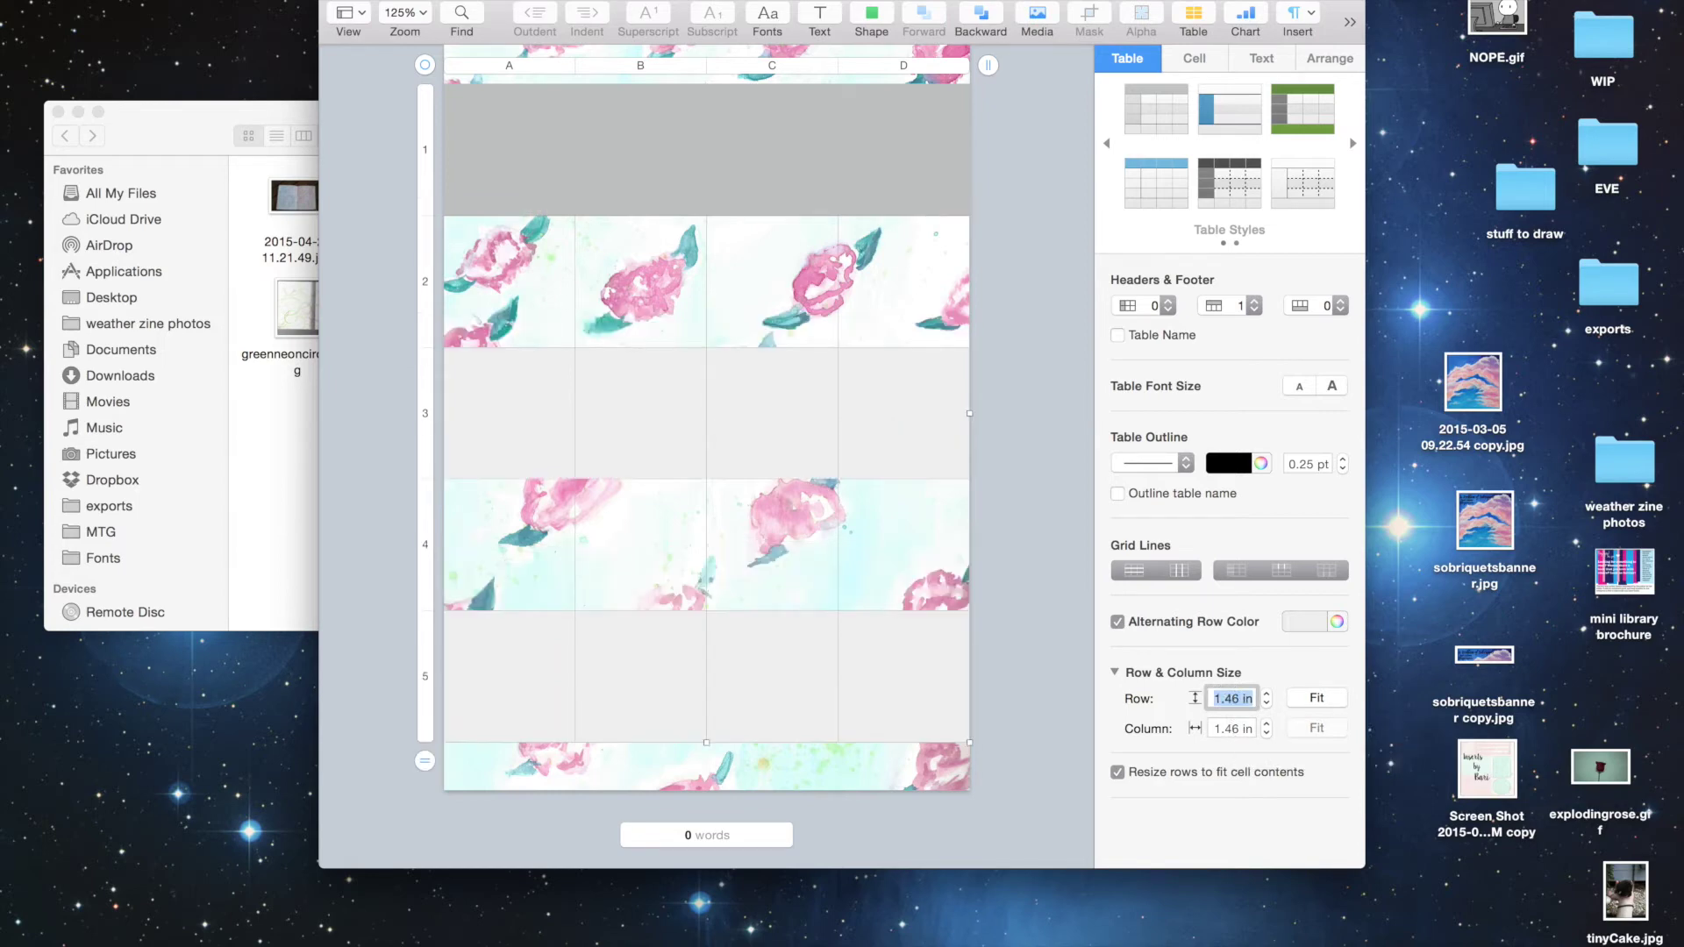
{"action": "left_click", "coordinate": [1003, 509]}
{"action": "left_click", "coordinate": [660, 658]}
{"action": "left_click_drag", "start_coordinate": [708, 173], "coordinate": [547, 115]}
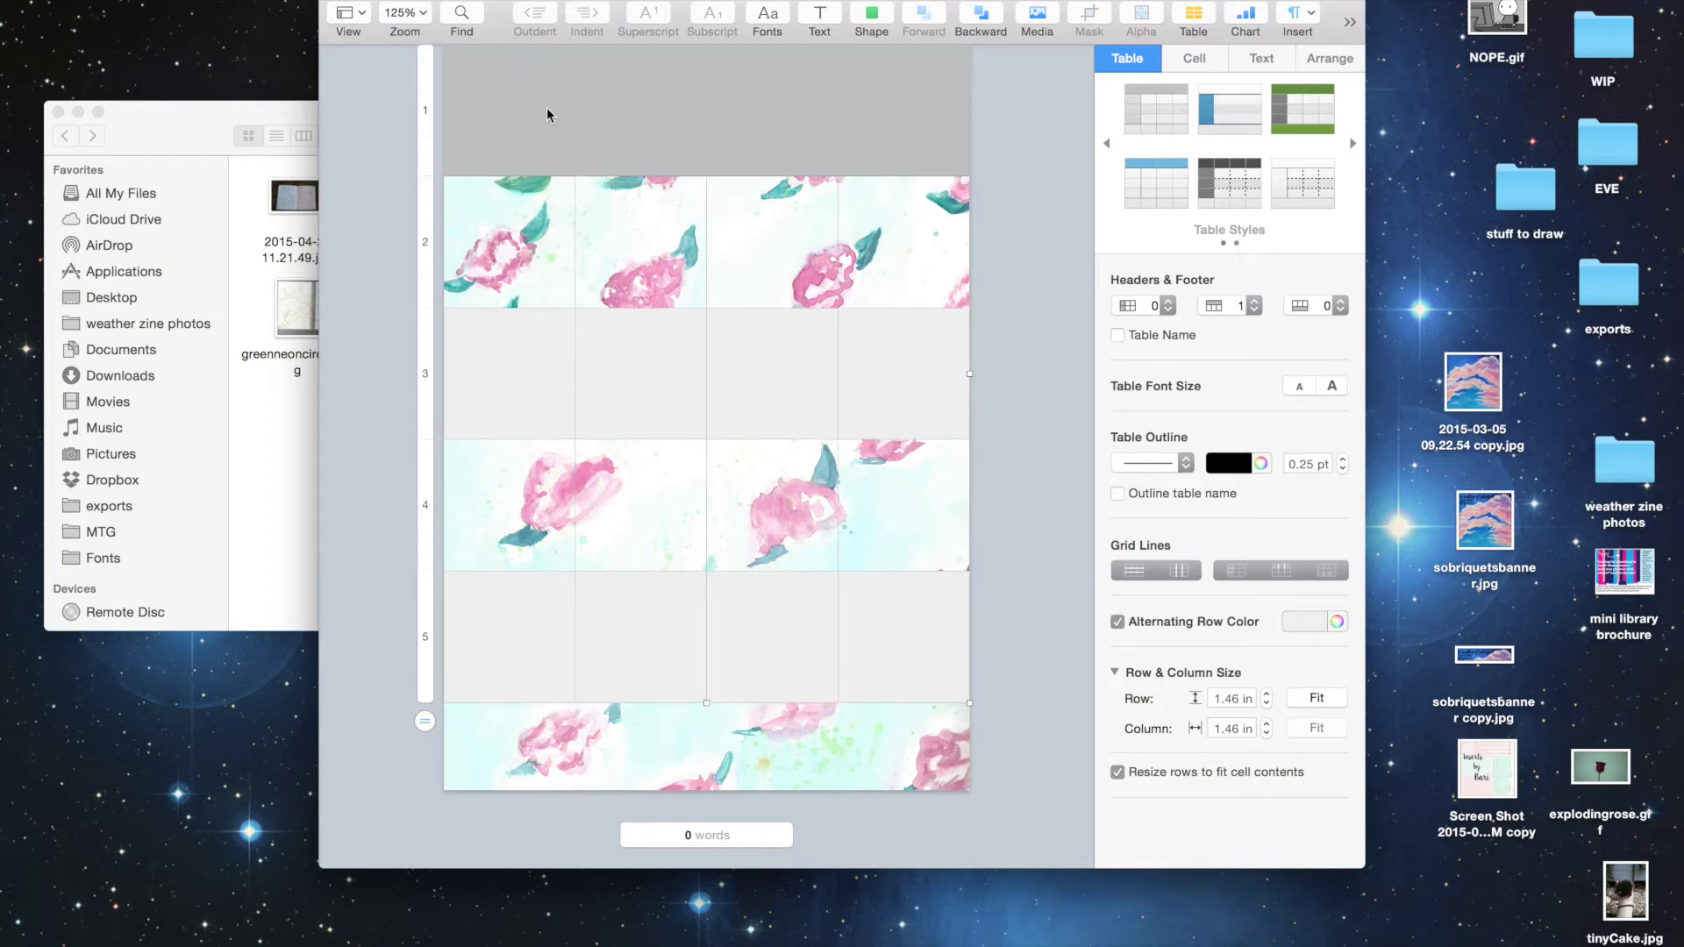
Step: Set the table's alternating row color to a pale aqua sampled from the background at 62% opacity
{"action": "left_click", "coordinate": [992, 303]}
{"action": "left_click", "coordinate": [652, 109]}
{"action": "left_click", "coordinate": [1316, 622]}
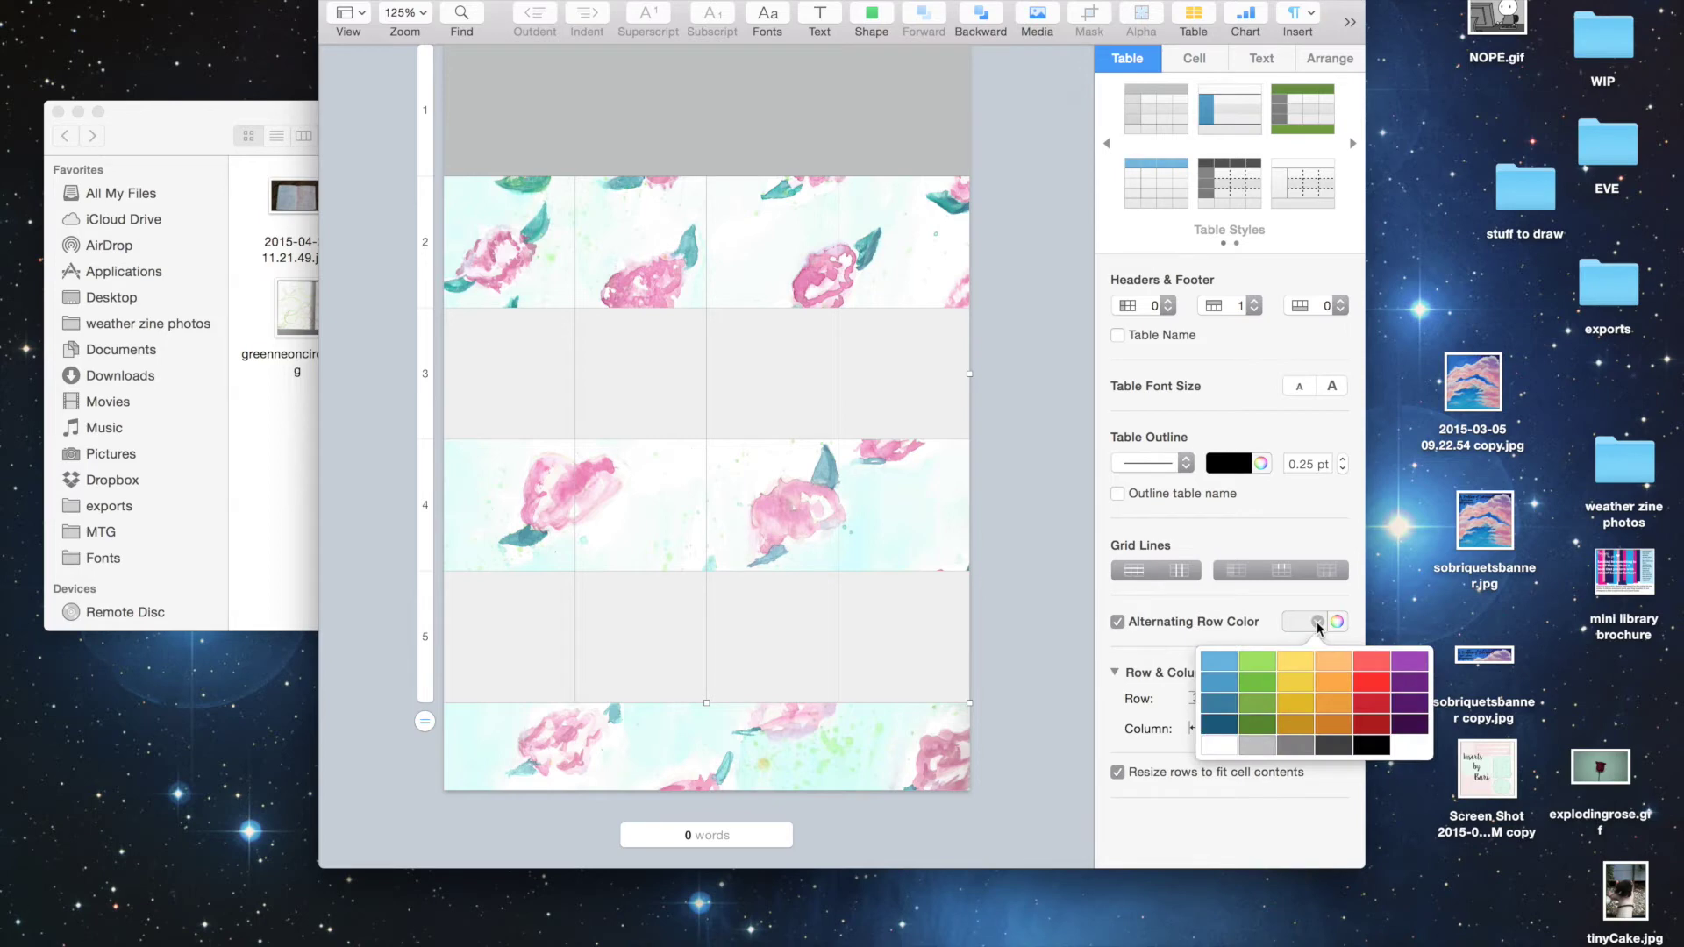
{"action": "left_click", "coordinate": [1337, 621]}
{"action": "left_click", "coordinate": [1336, 621]}
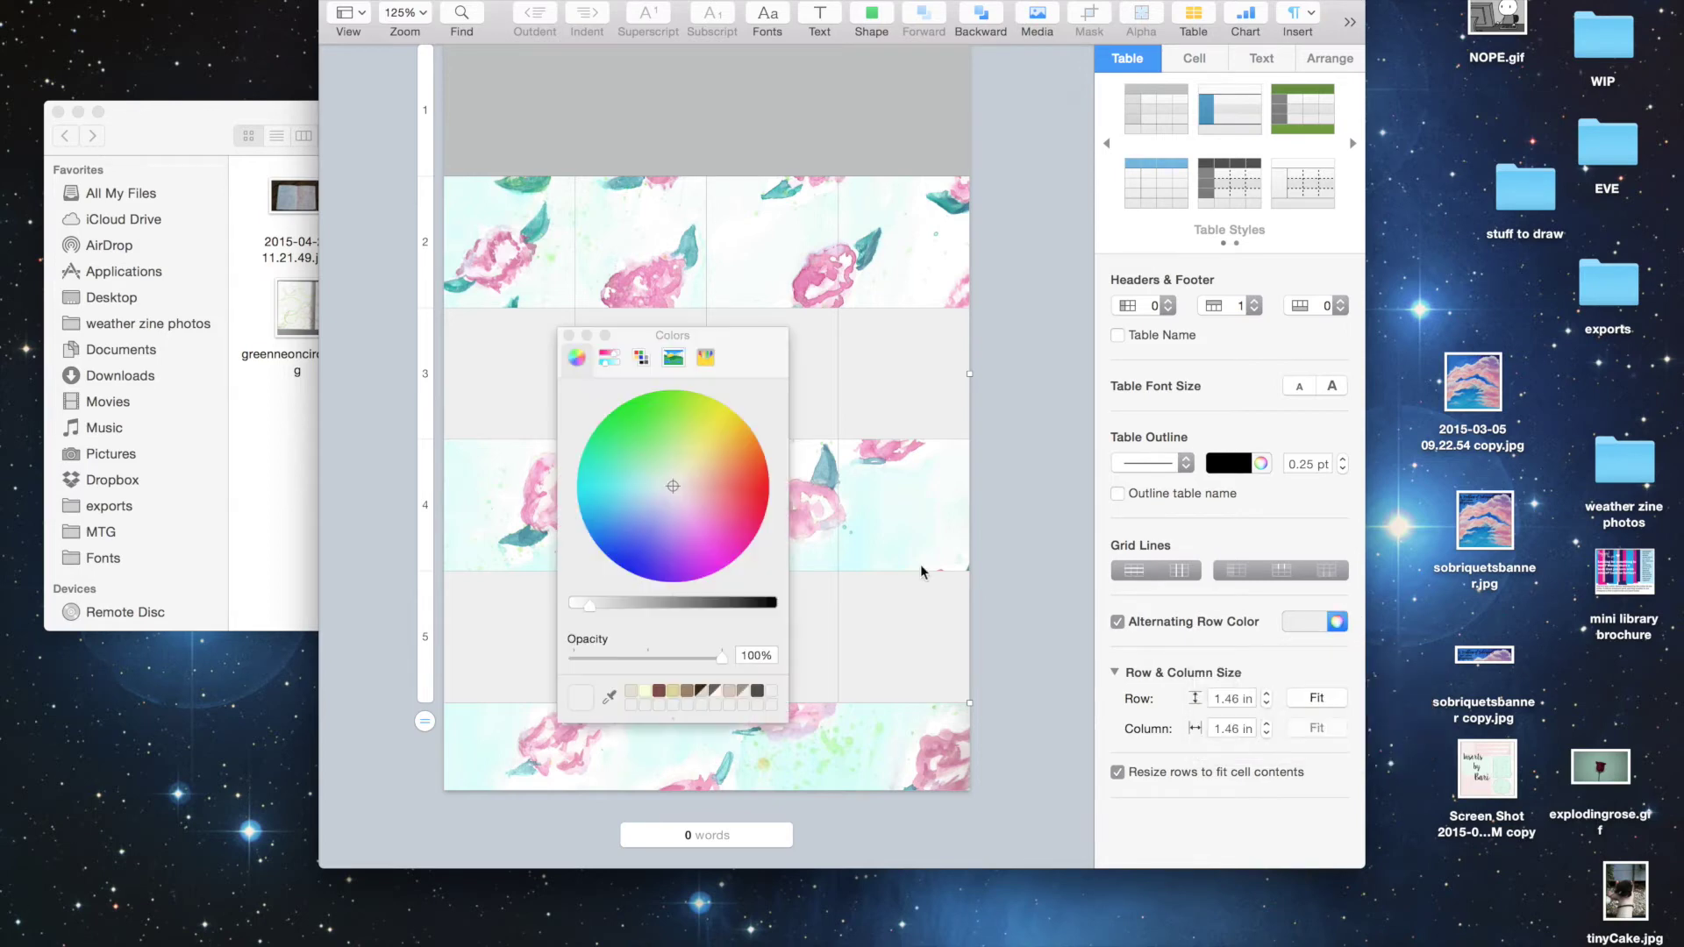
{"action": "left_click", "coordinate": [610, 699]}
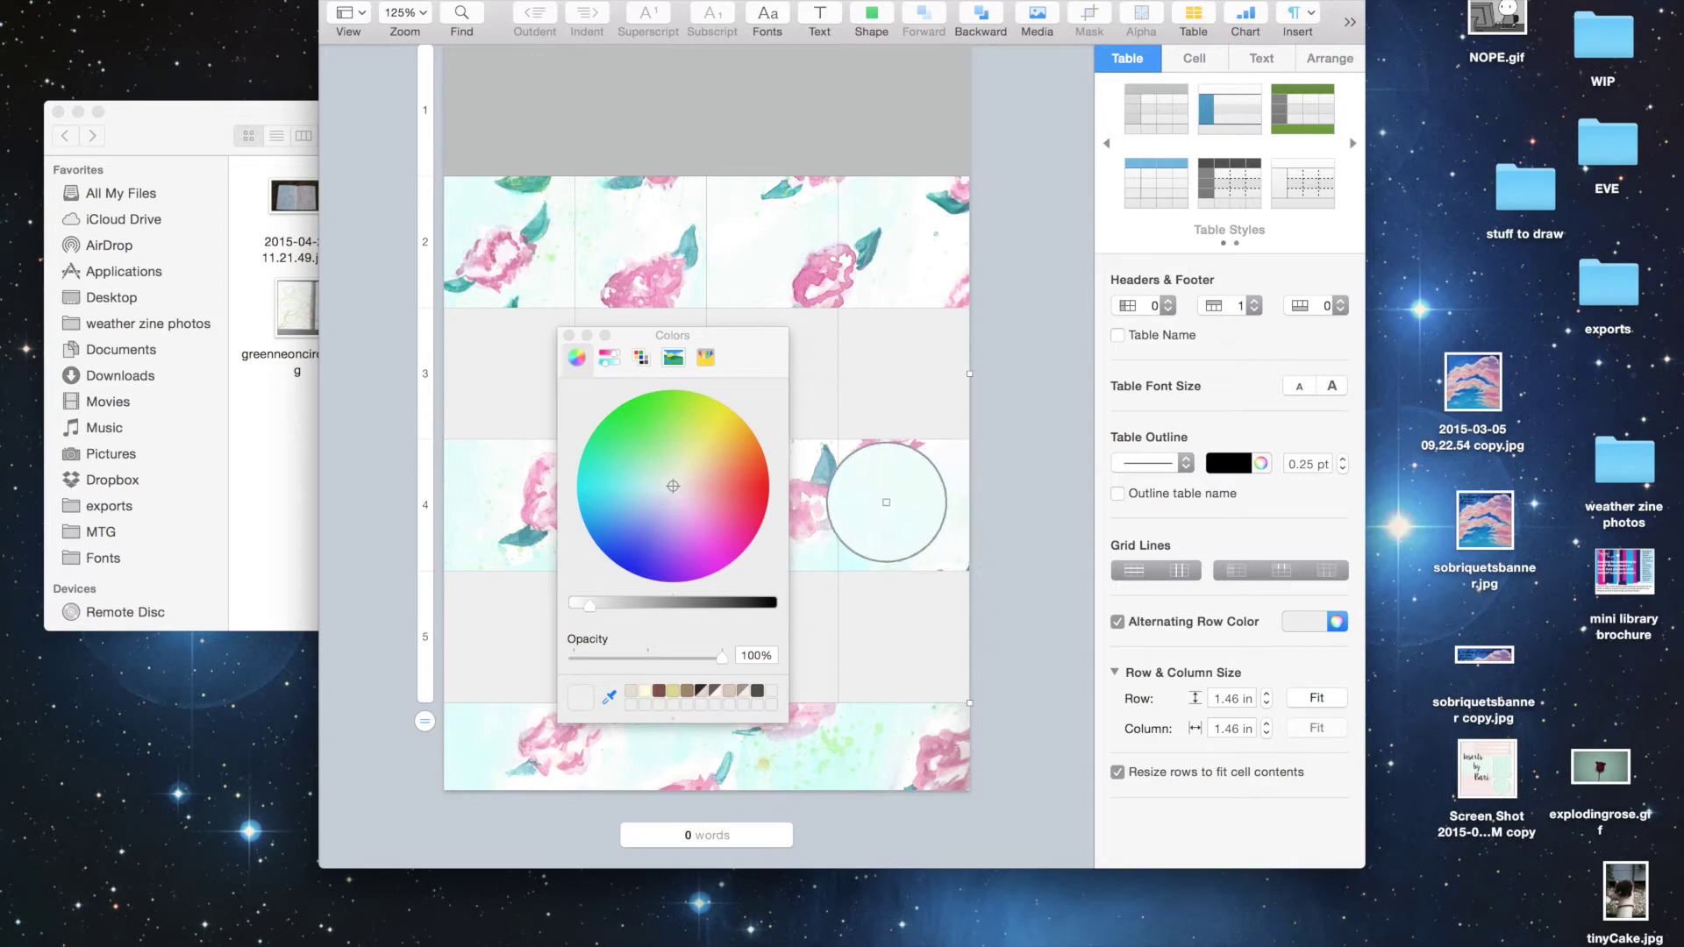
{"action": "left_click", "coordinate": [885, 502]}
{"action": "left_click_drag", "start_coordinate": [722, 657], "coordinate": [664, 667]}
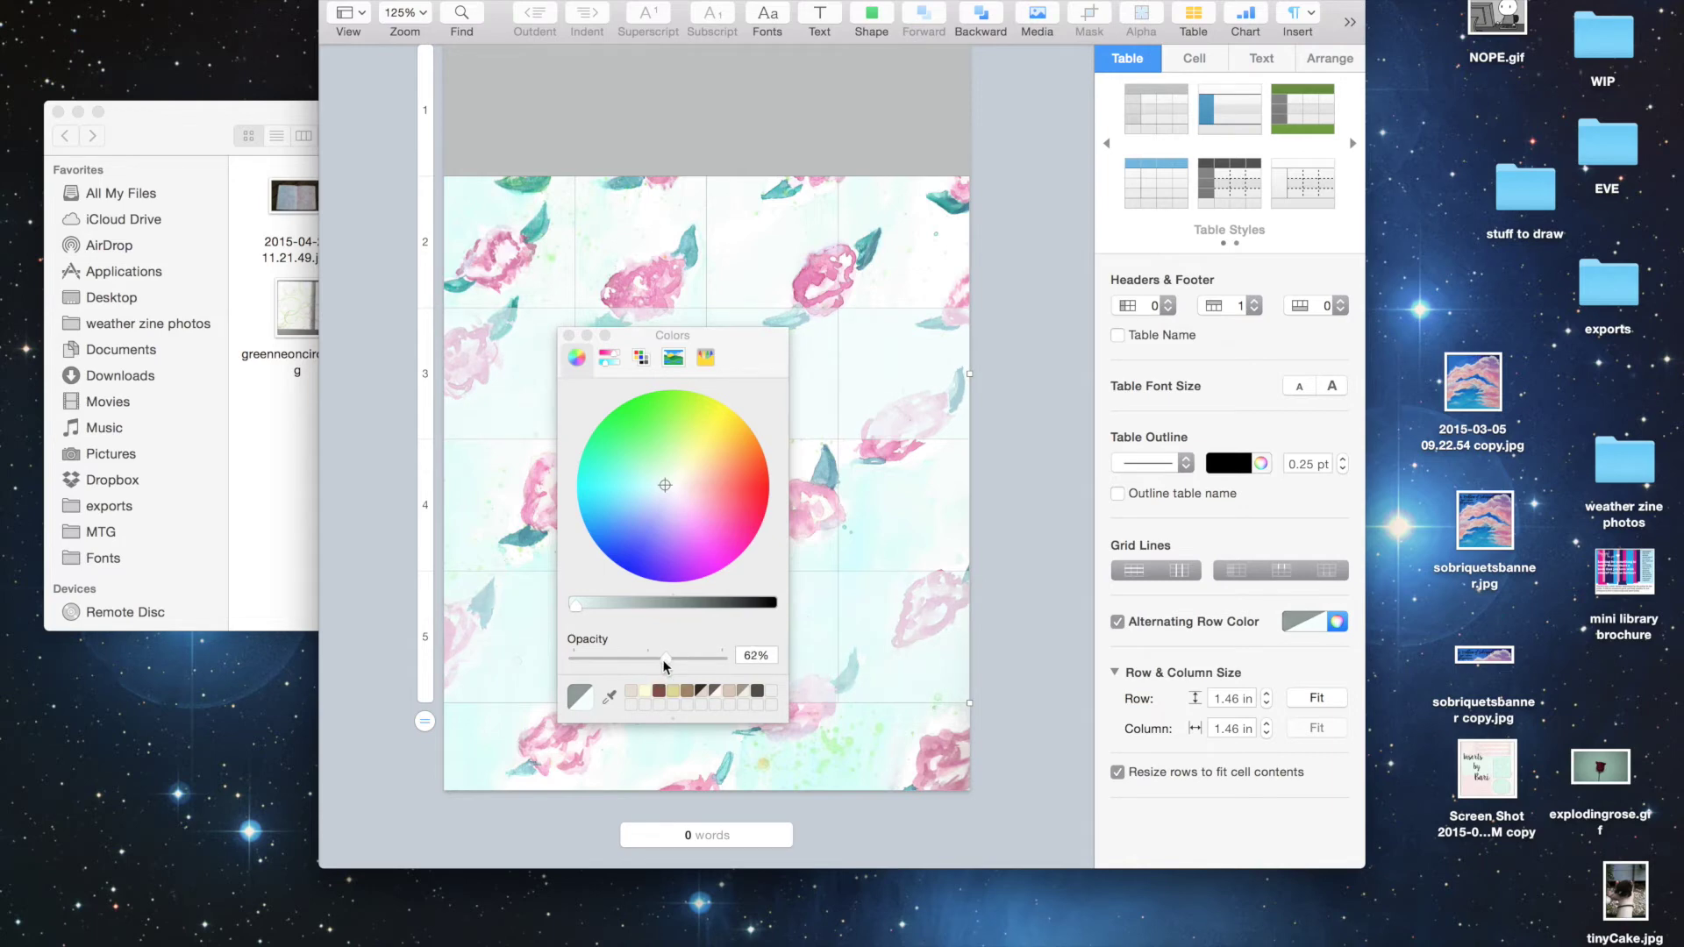
{"action": "left_click", "coordinate": [568, 335]}
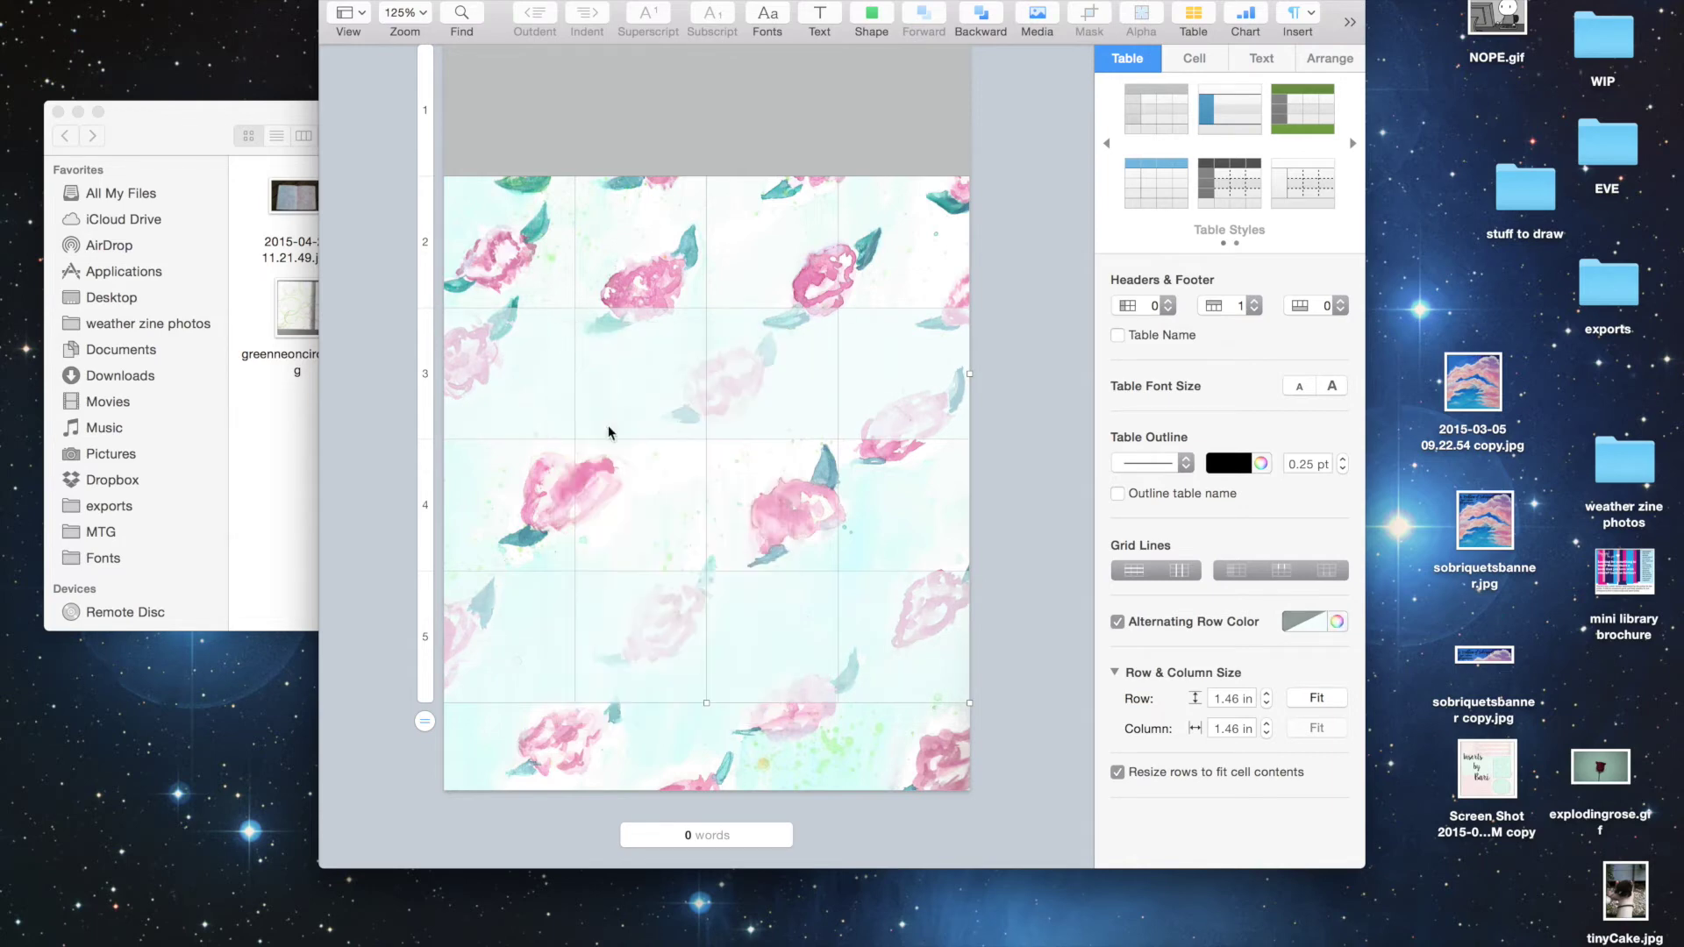
Step: Fill all header row cells with a rose pink sampled from the painted flowers at 63% opacity
{"action": "left_click", "coordinate": [772, 125]}
{"action": "left_click", "coordinate": [866, 134]}
{"action": "left_click", "coordinate": [1189, 60]}
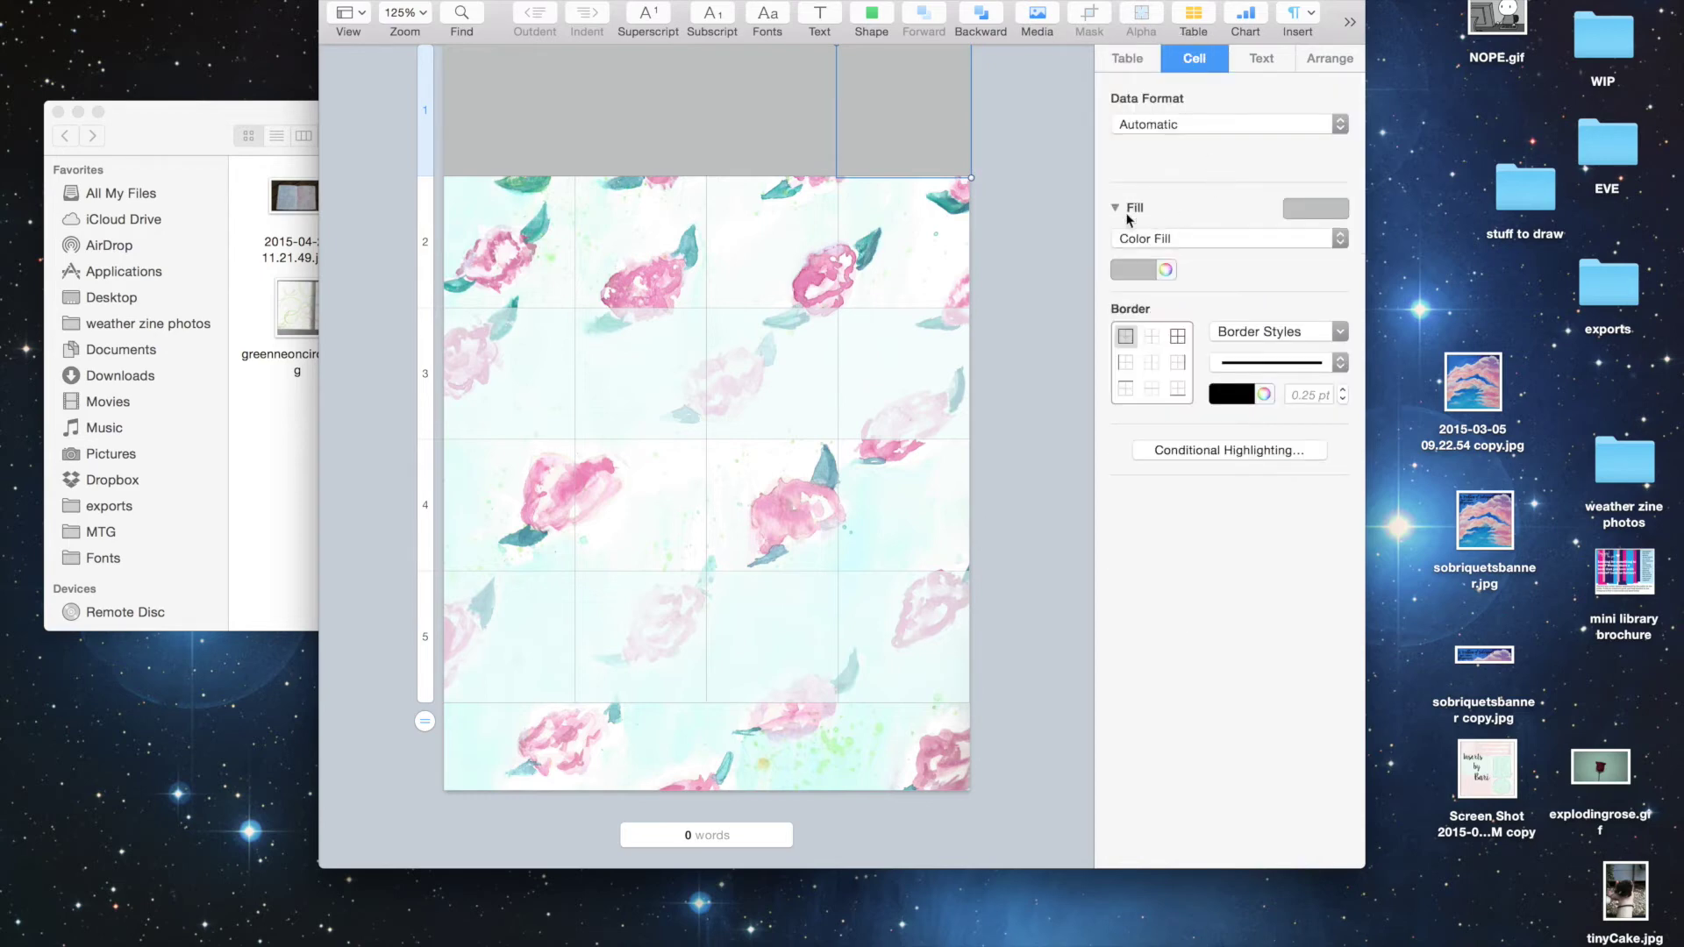
{"action": "left_click", "coordinate": [770, 143]}
{"action": "left_click", "coordinate": [628, 132]}
{"action": "left_click", "coordinate": [504, 161]}
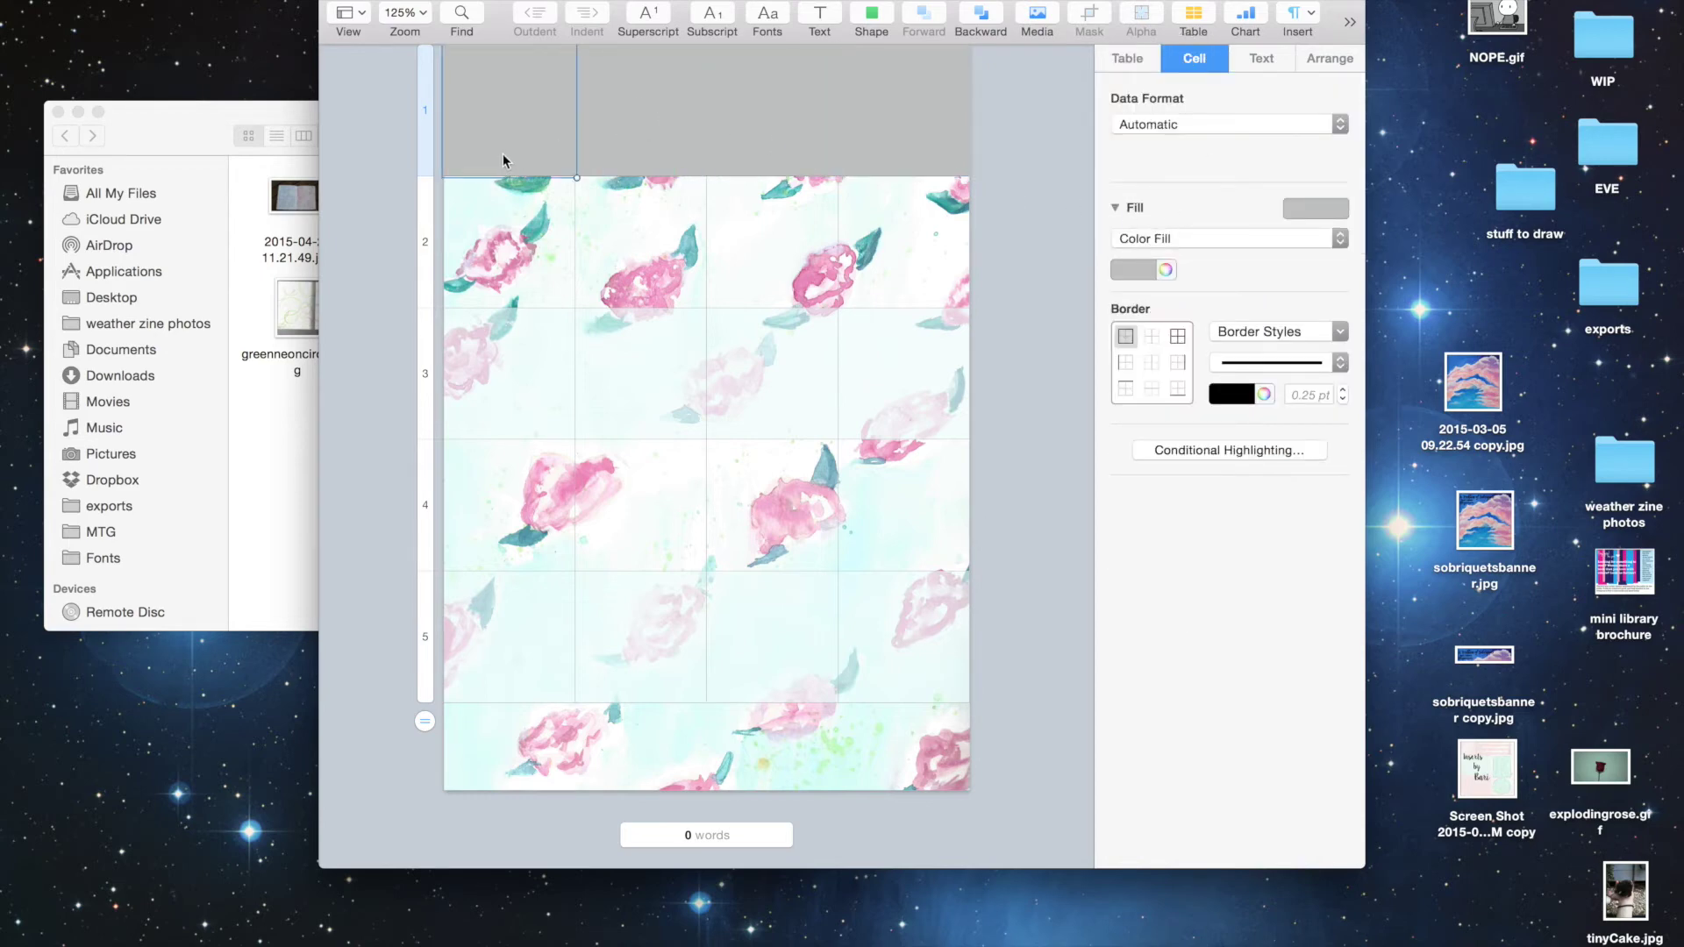
{"action": "left_click_drag", "start_coordinate": [595, 181], "coordinate": [877, 171]}
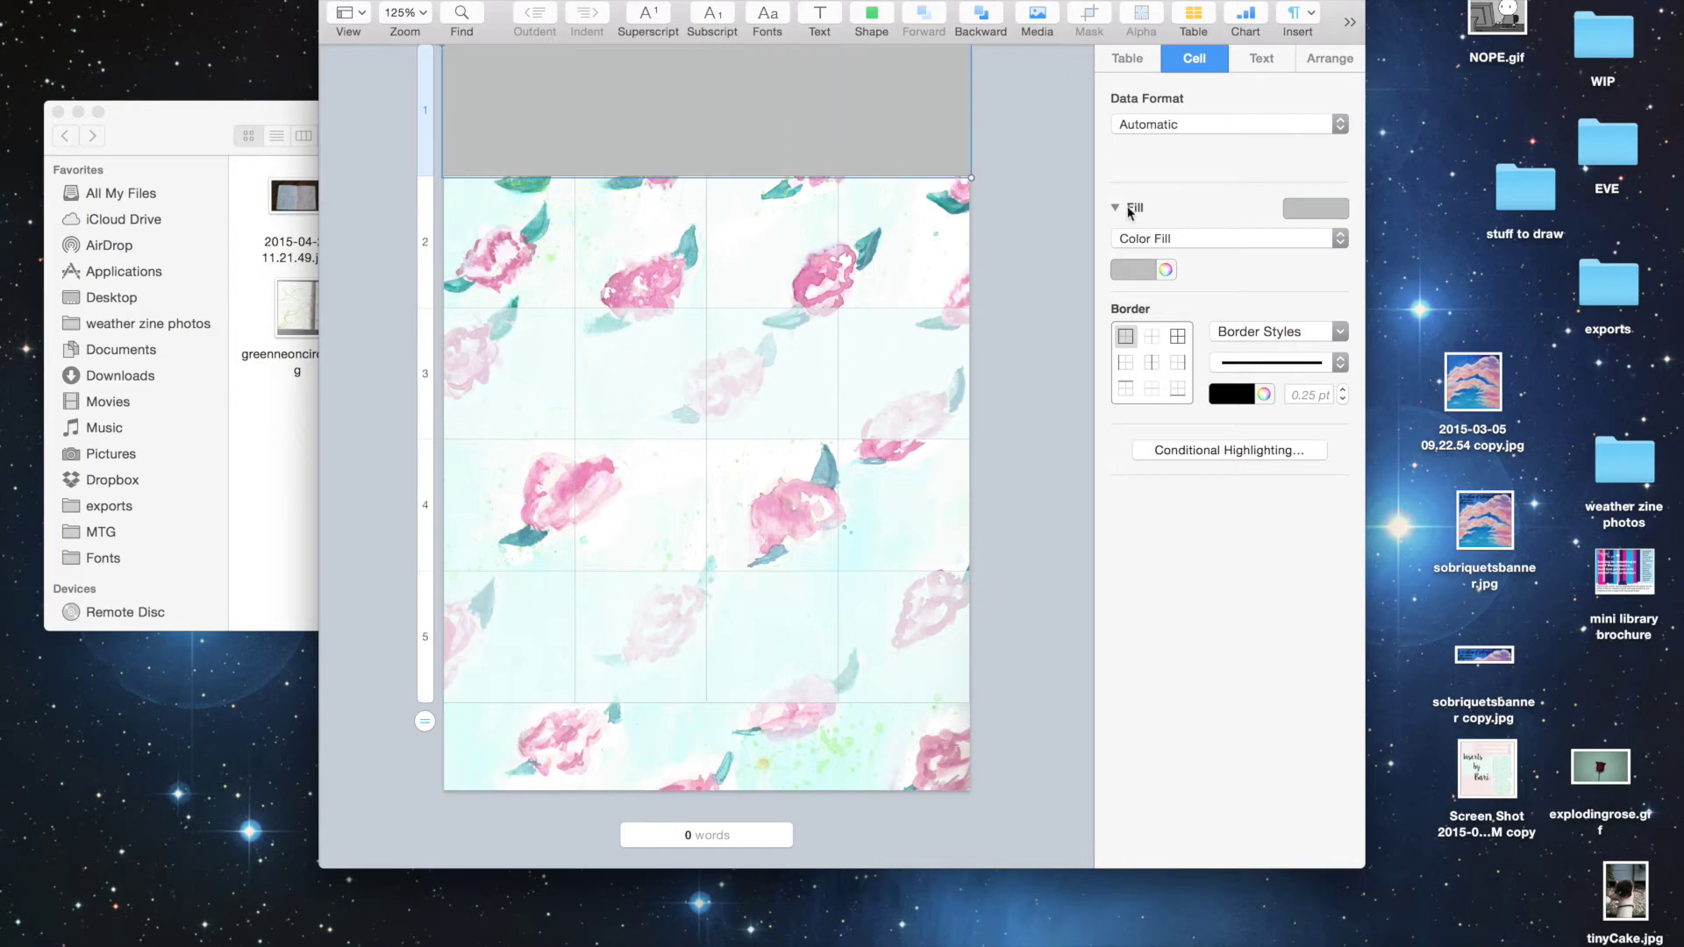
{"action": "left_click", "coordinate": [1165, 271]}
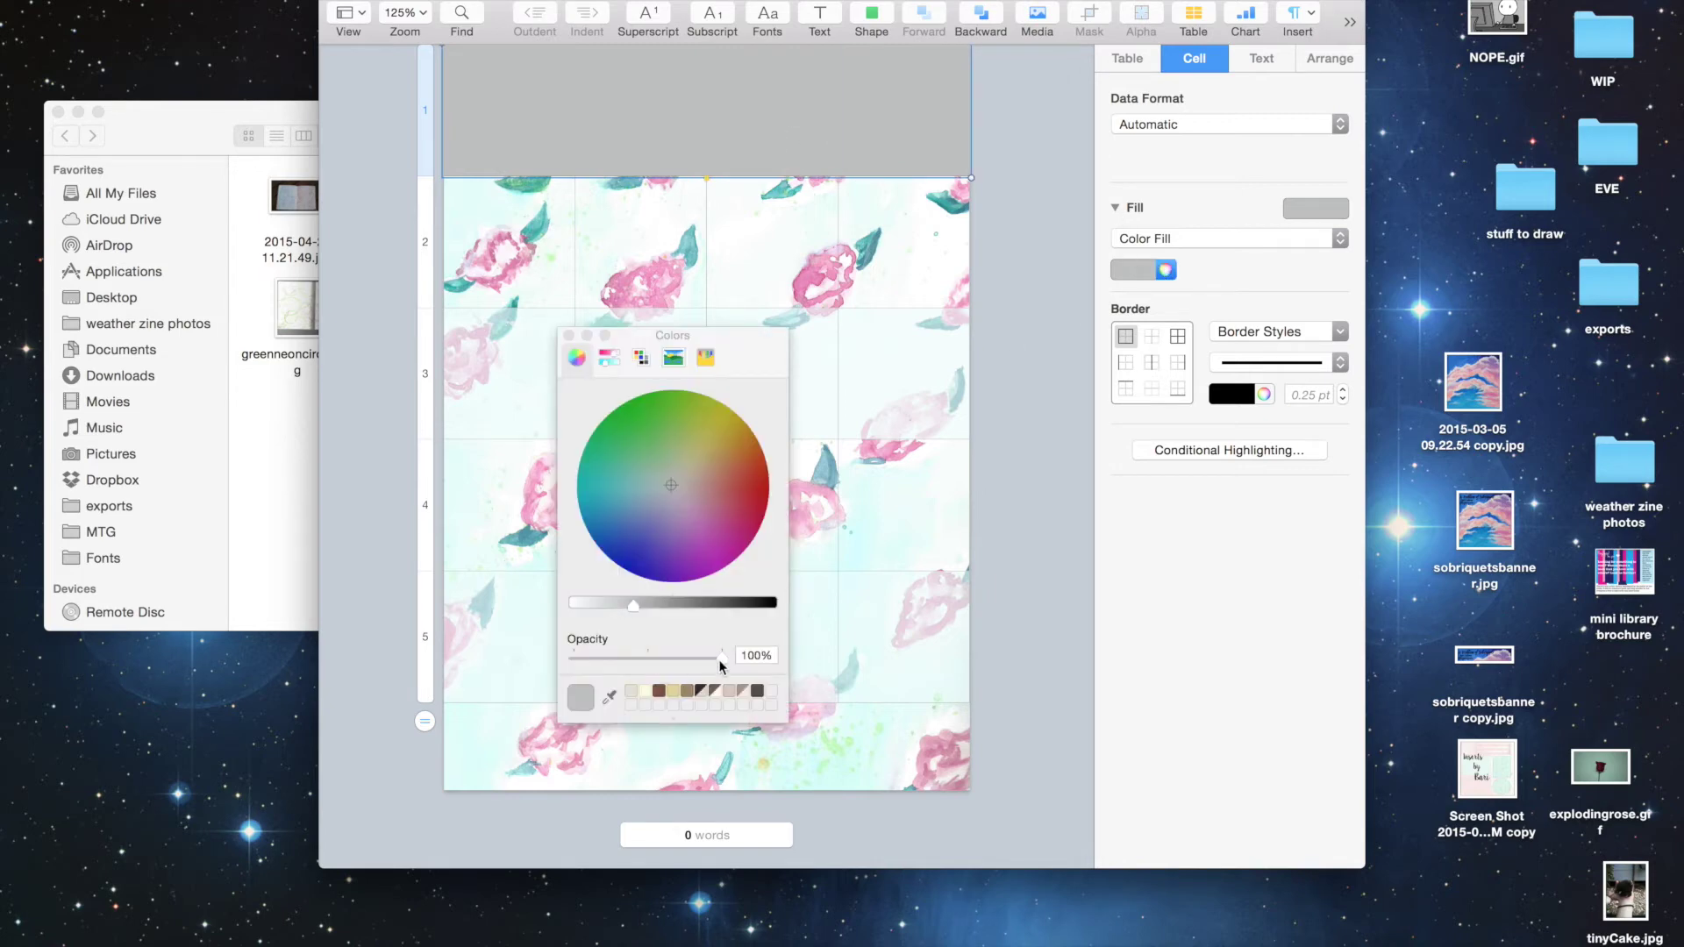
{"action": "left_click", "coordinate": [611, 695]}
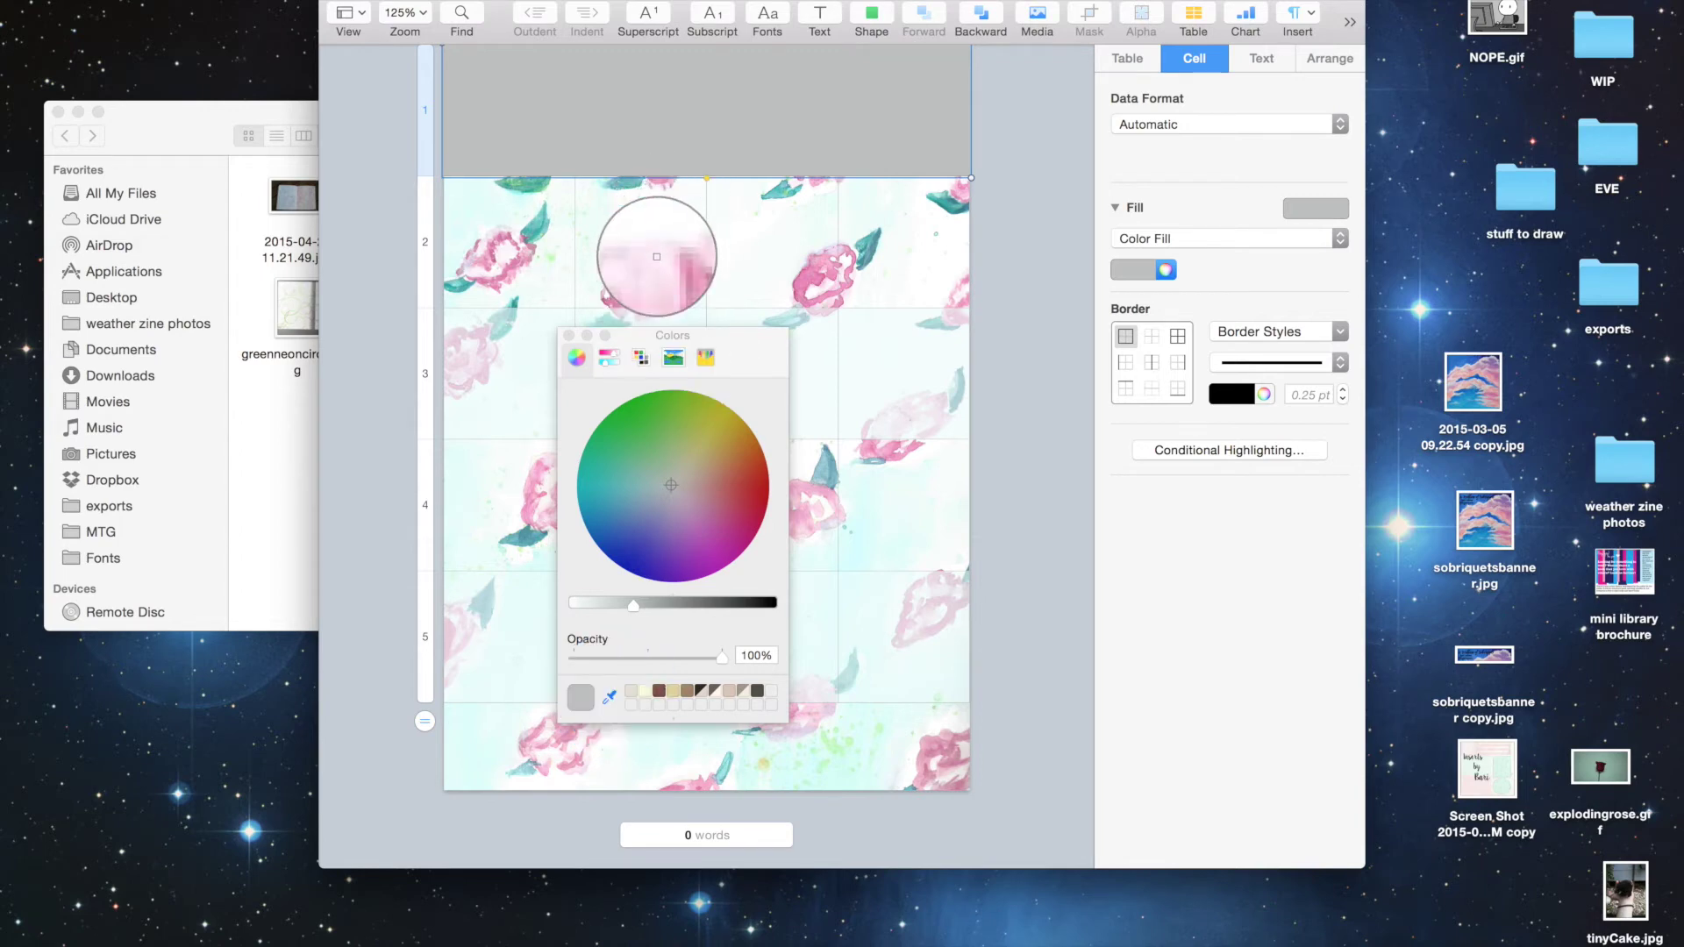
{"action": "left_click", "coordinate": [657, 257]}
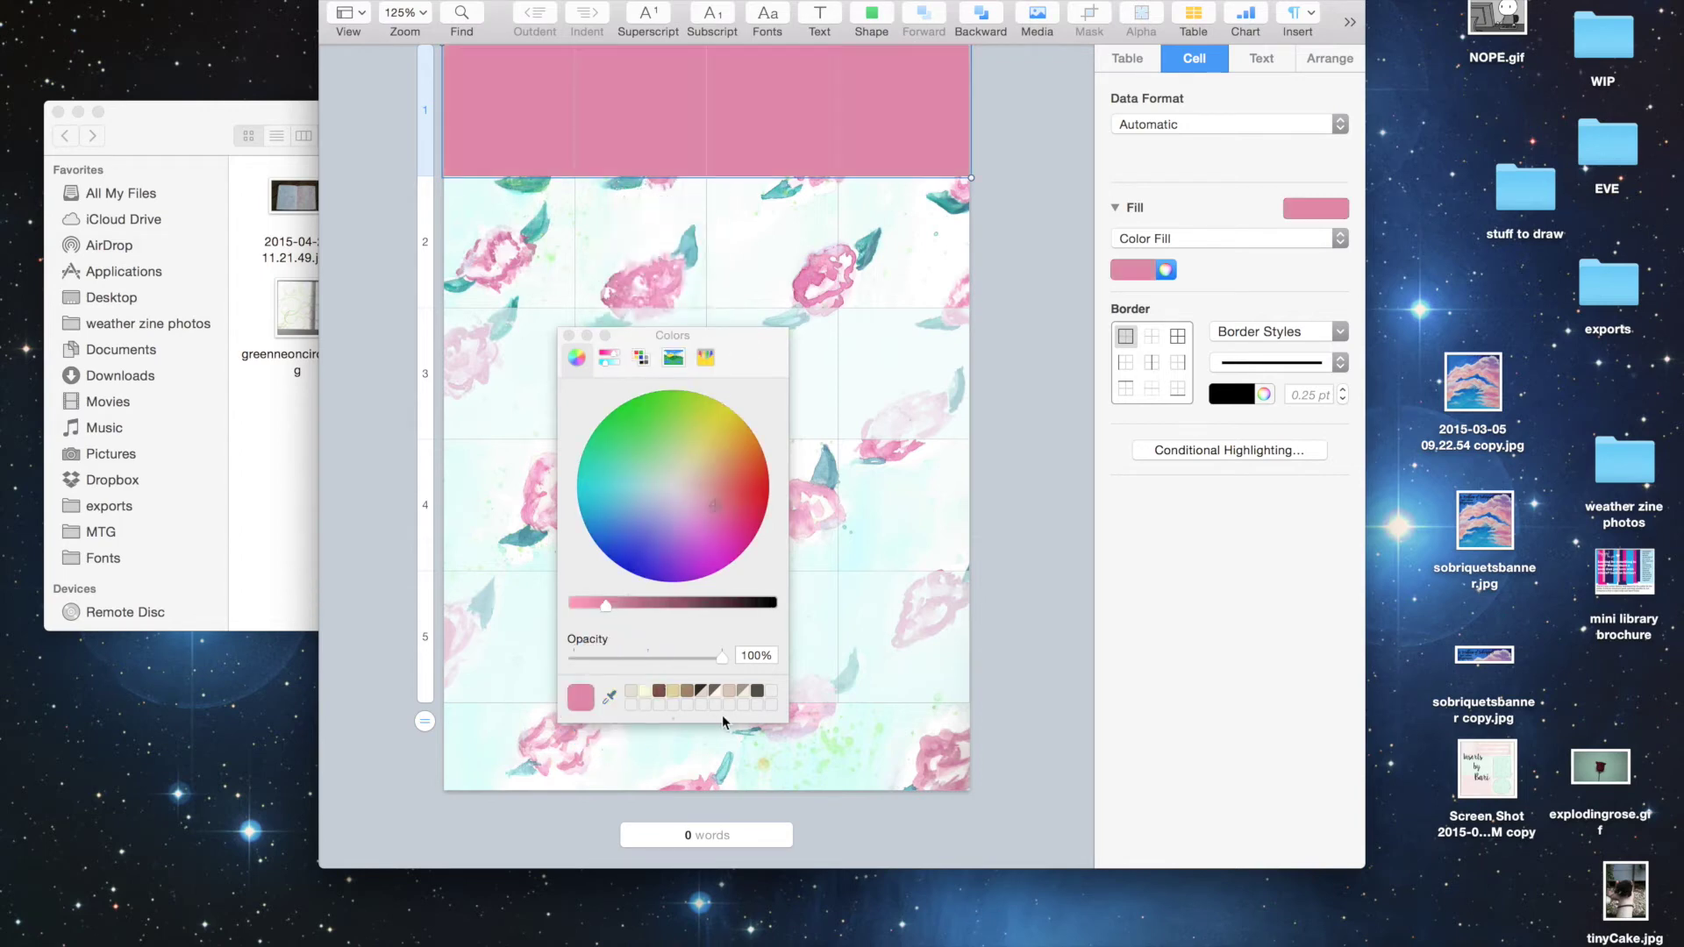
{"action": "left_click_drag", "start_coordinate": [717, 656], "coordinate": [664, 659]}
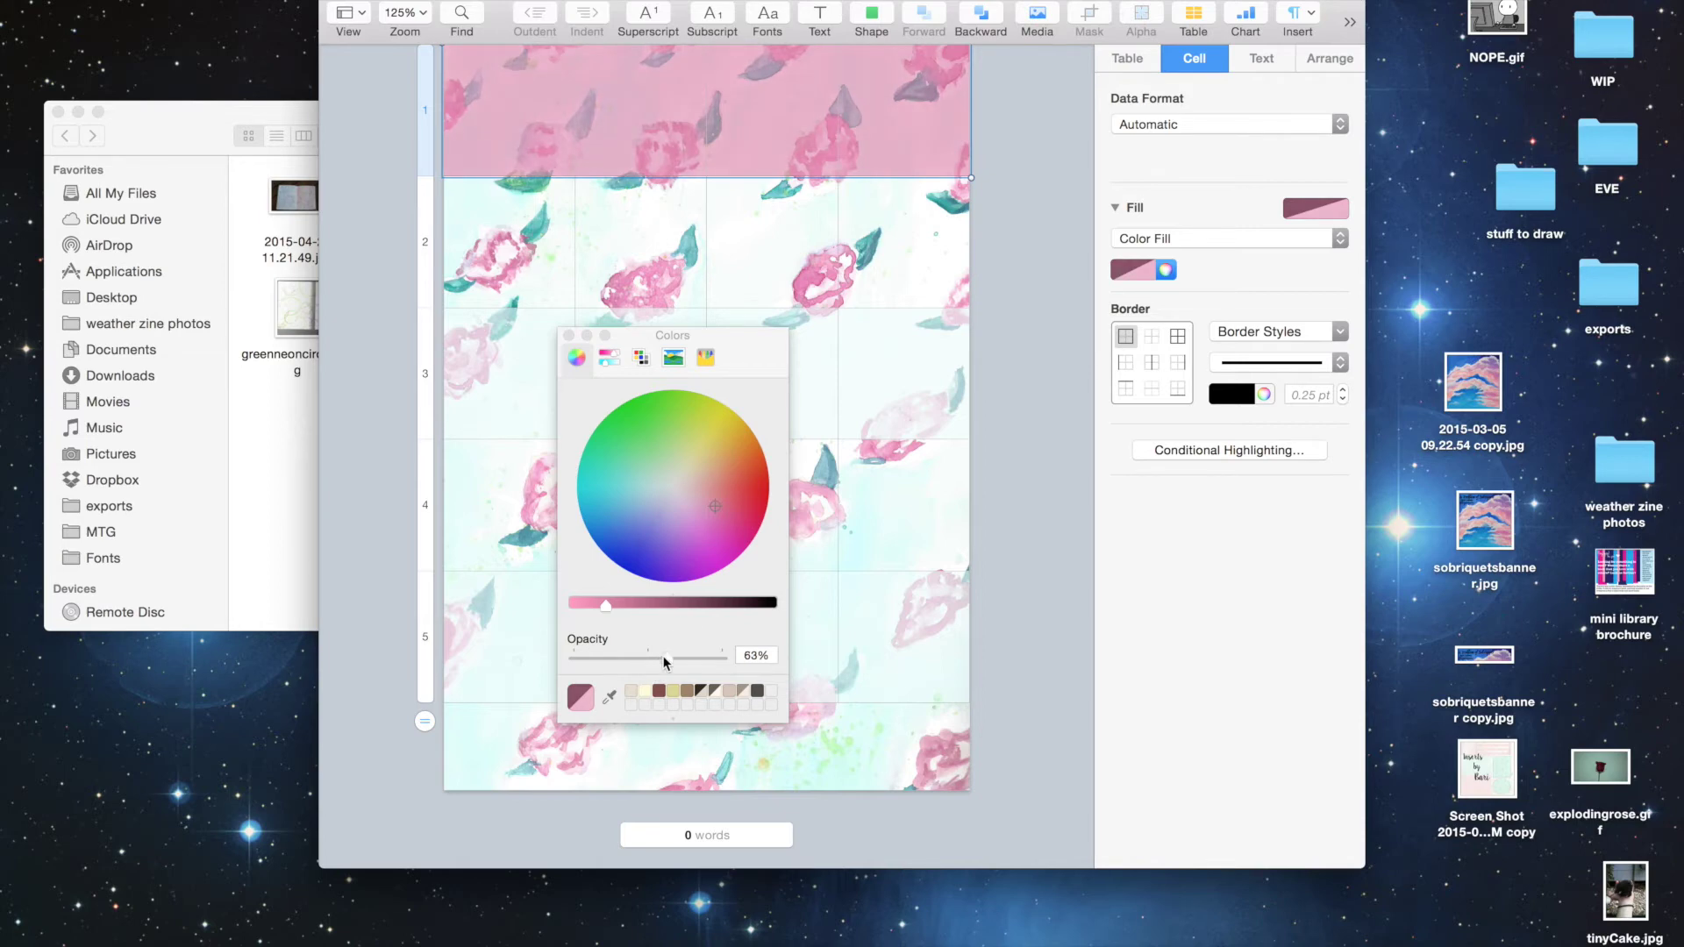
{"action": "left_click", "coordinate": [569, 335]}
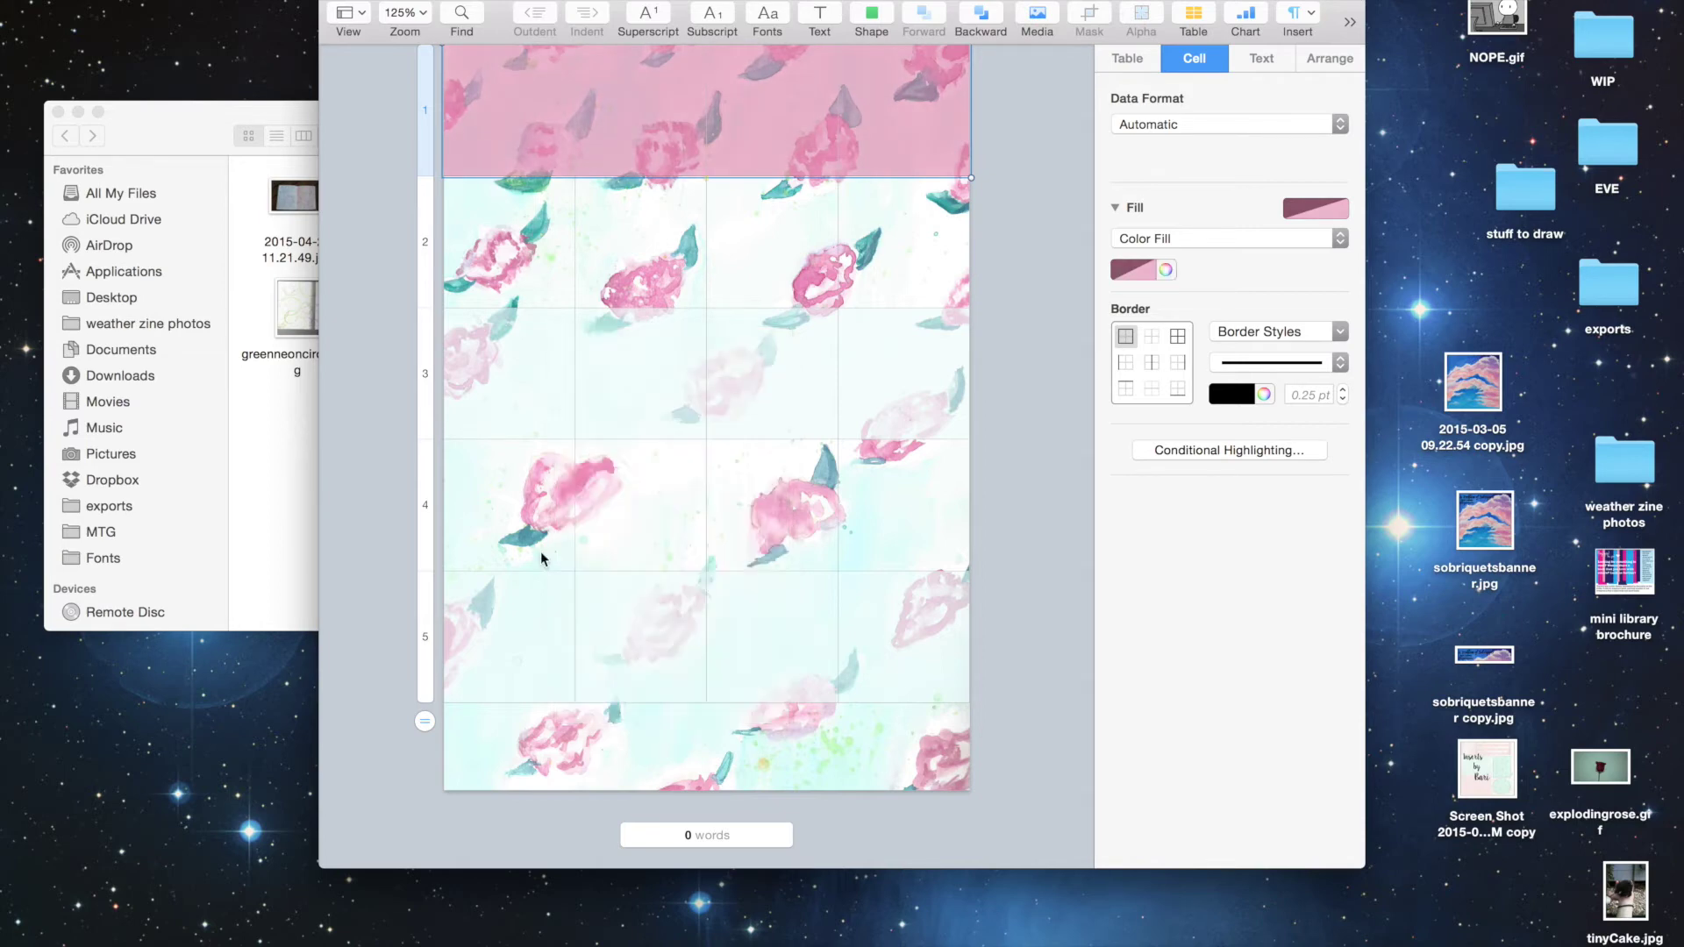
Step: Try the table without its vertical body gridlines, restore them, and turn off the header row gridlines
{"action": "left_click", "coordinate": [1040, 183]}
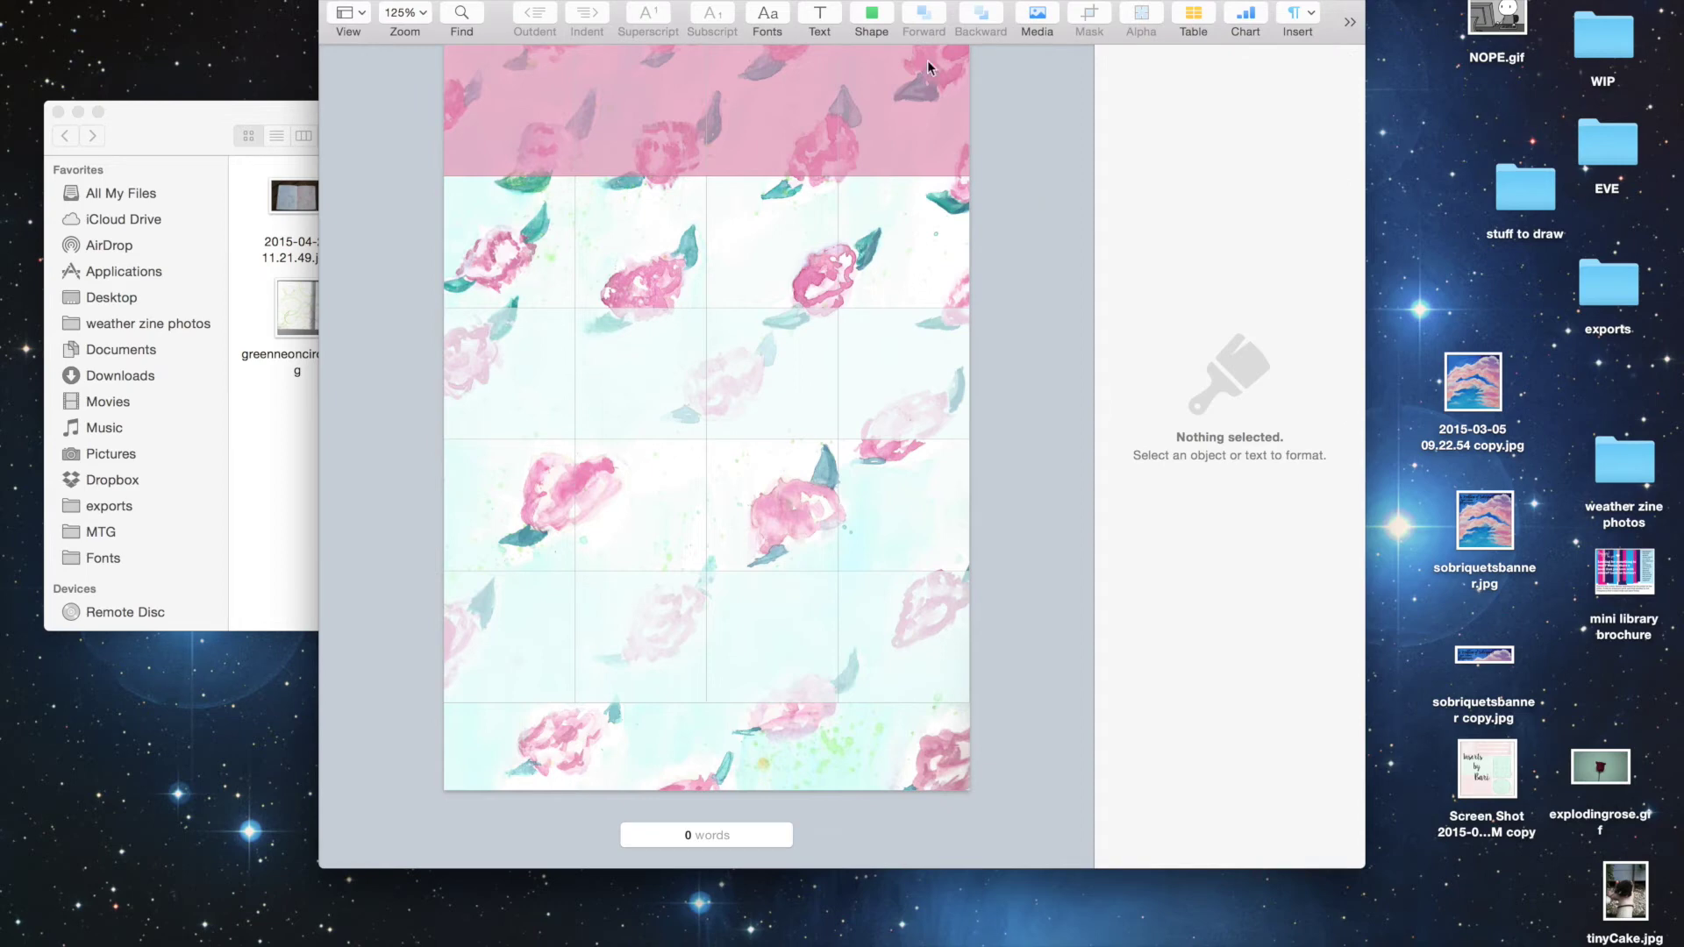
{"action": "left_click", "coordinate": [654, 282]}
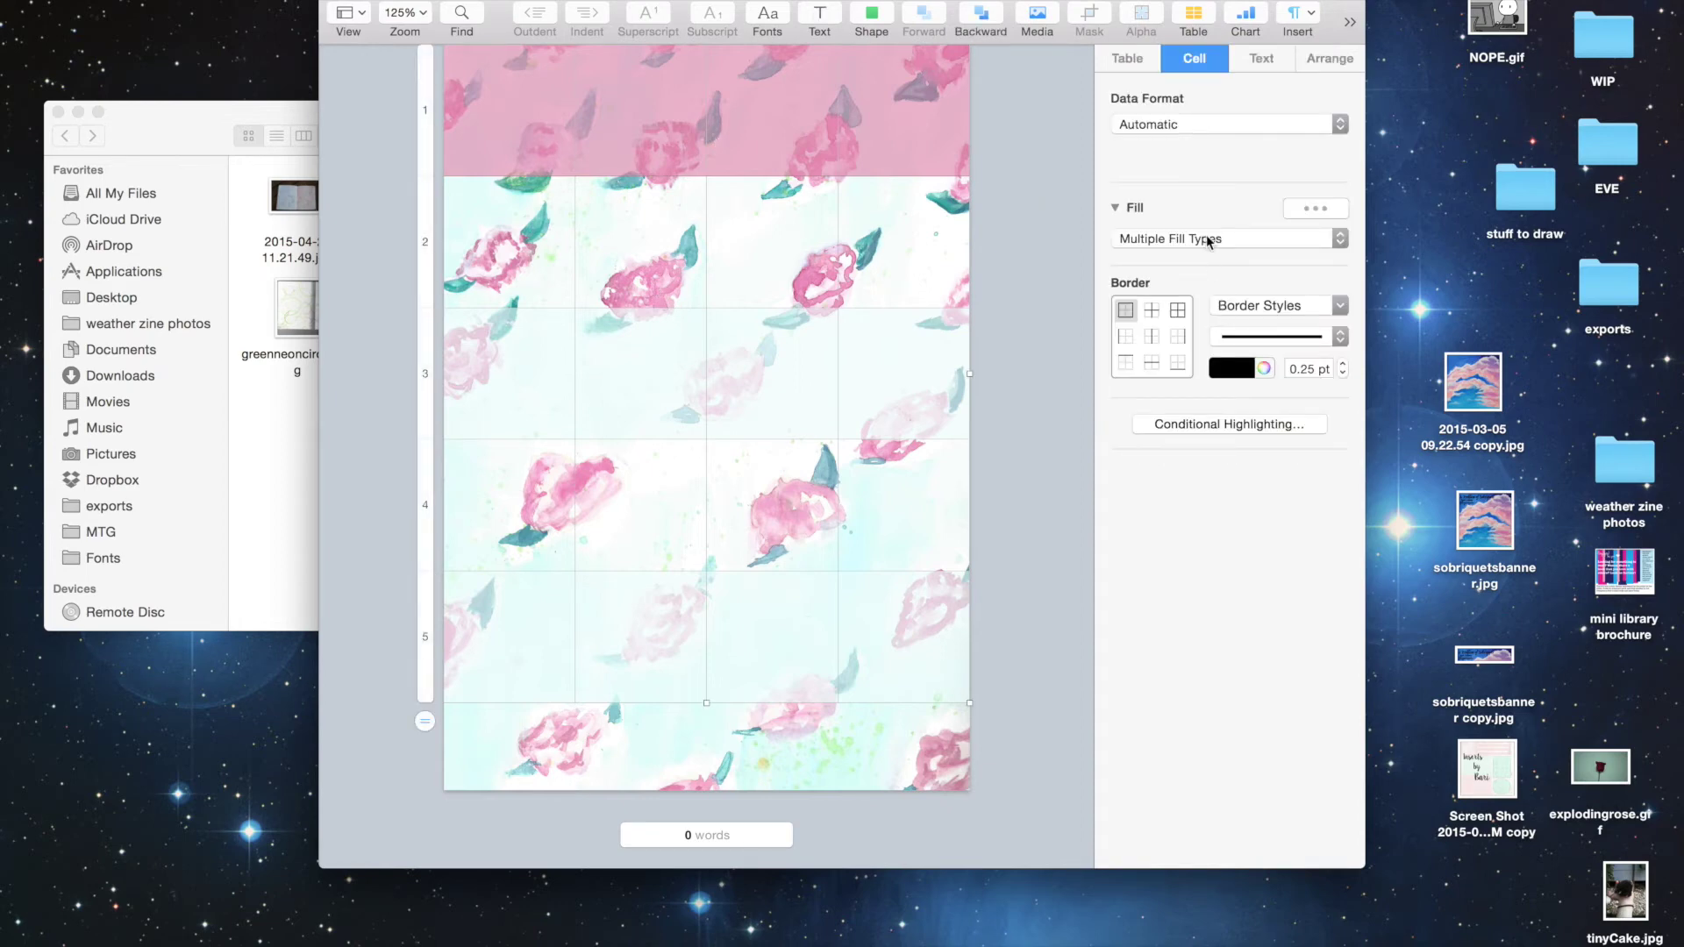
{"action": "left_click", "coordinate": [1130, 59]}
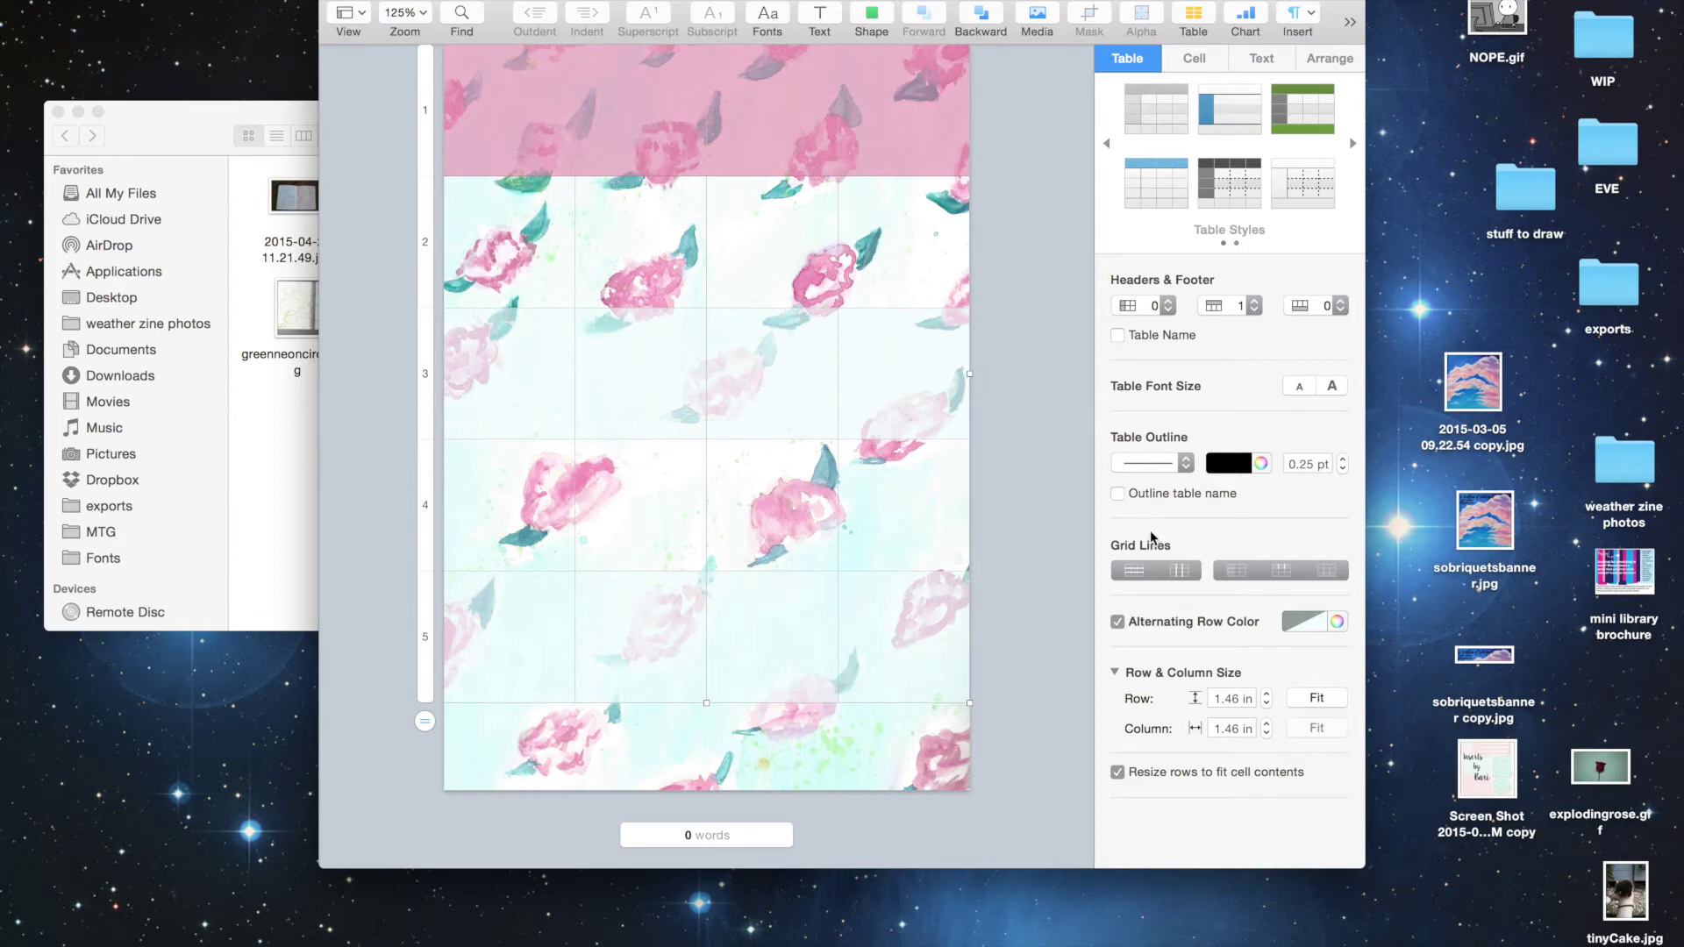
{"action": "left_click", "coordinate": [1178, 572]}
{"action": "left_click", "coordinate": [1178, 572]}
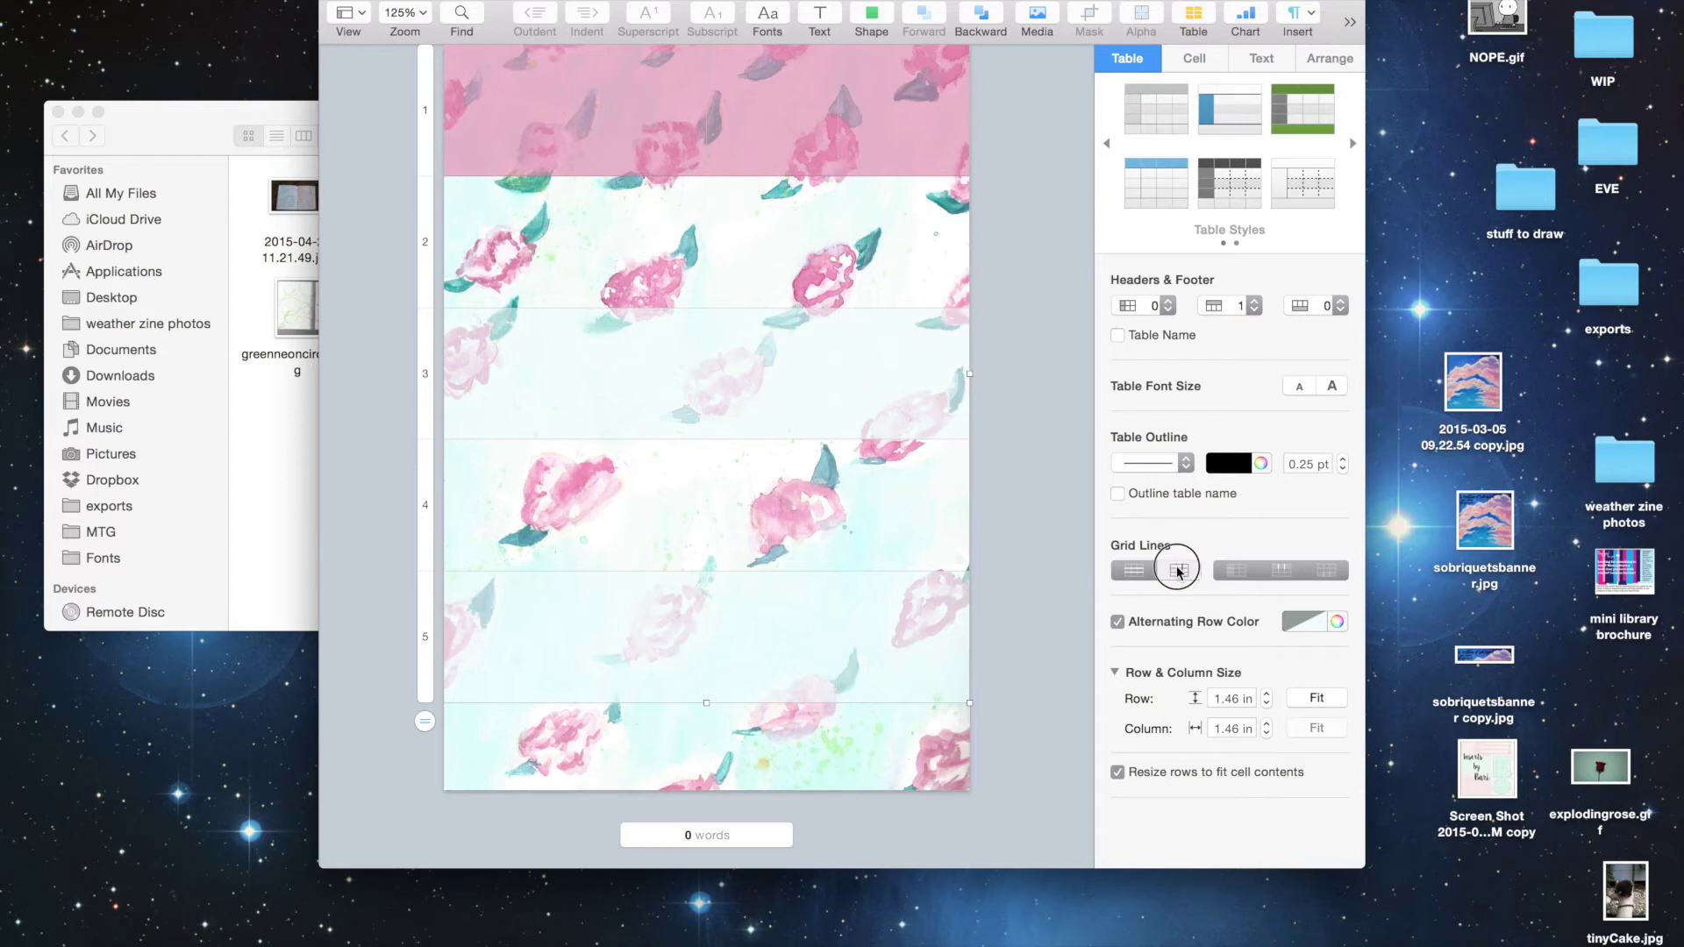
{"action": "left_click", "coordinate": [1280, 572]}
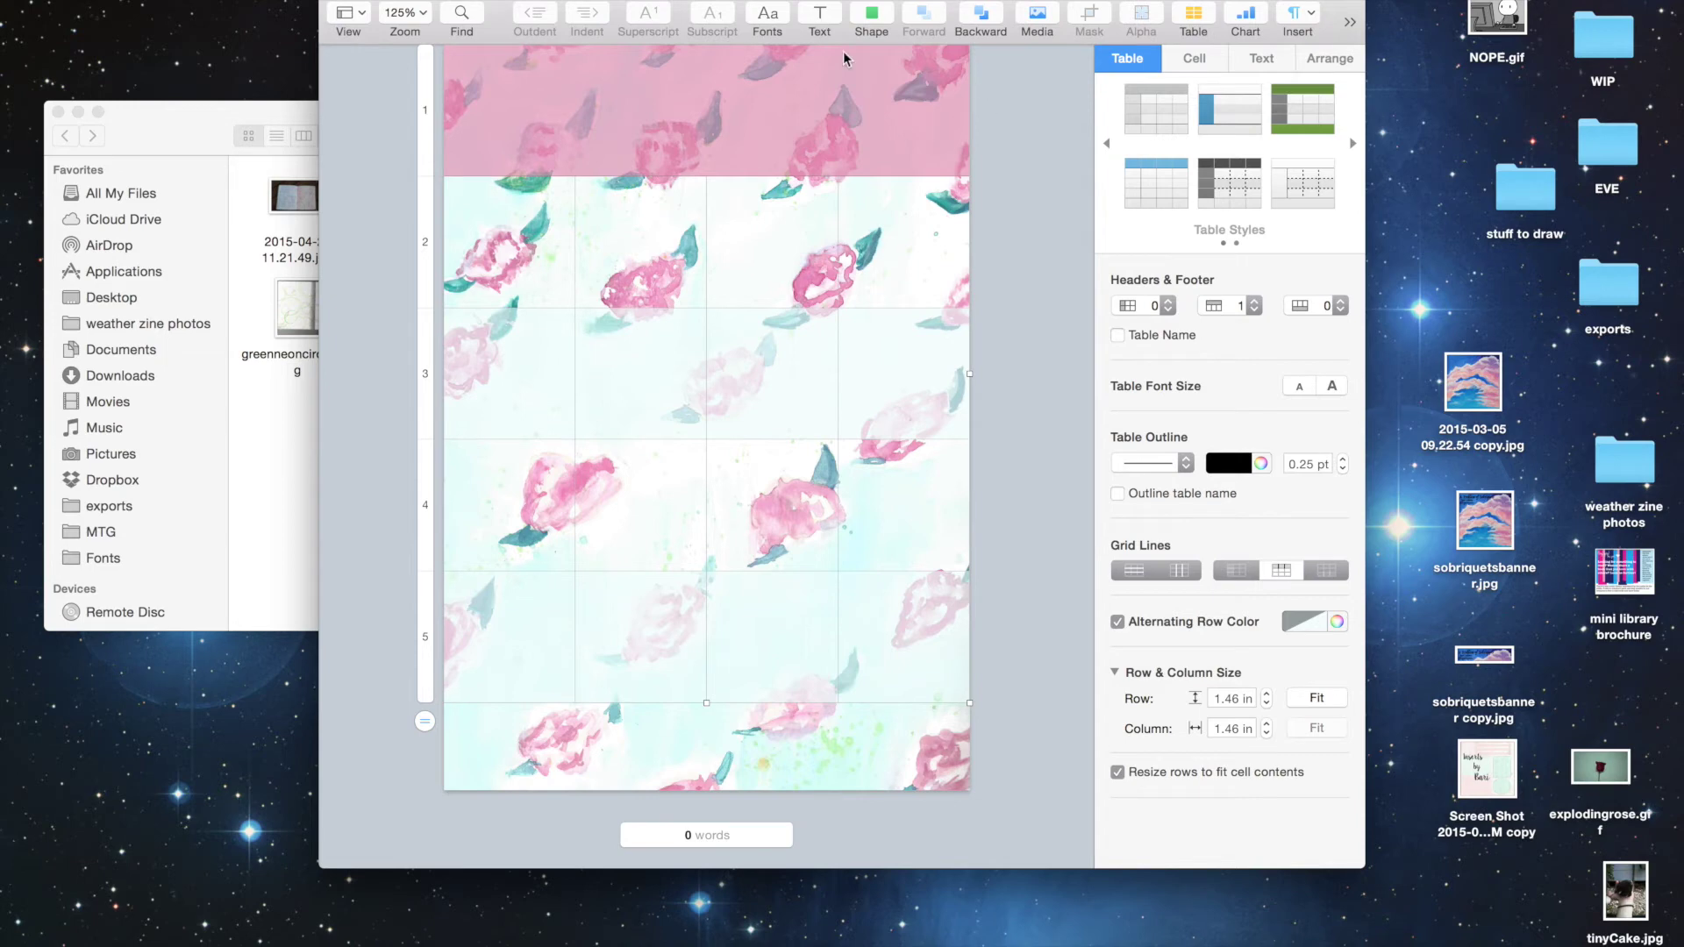
Step: Fill the banner shape at the page's lower edge with chevronpattern.jpg, using Image Fill instead of Advanced Image Fill
{"action": "left_click", "coordinate": [997, 235]}
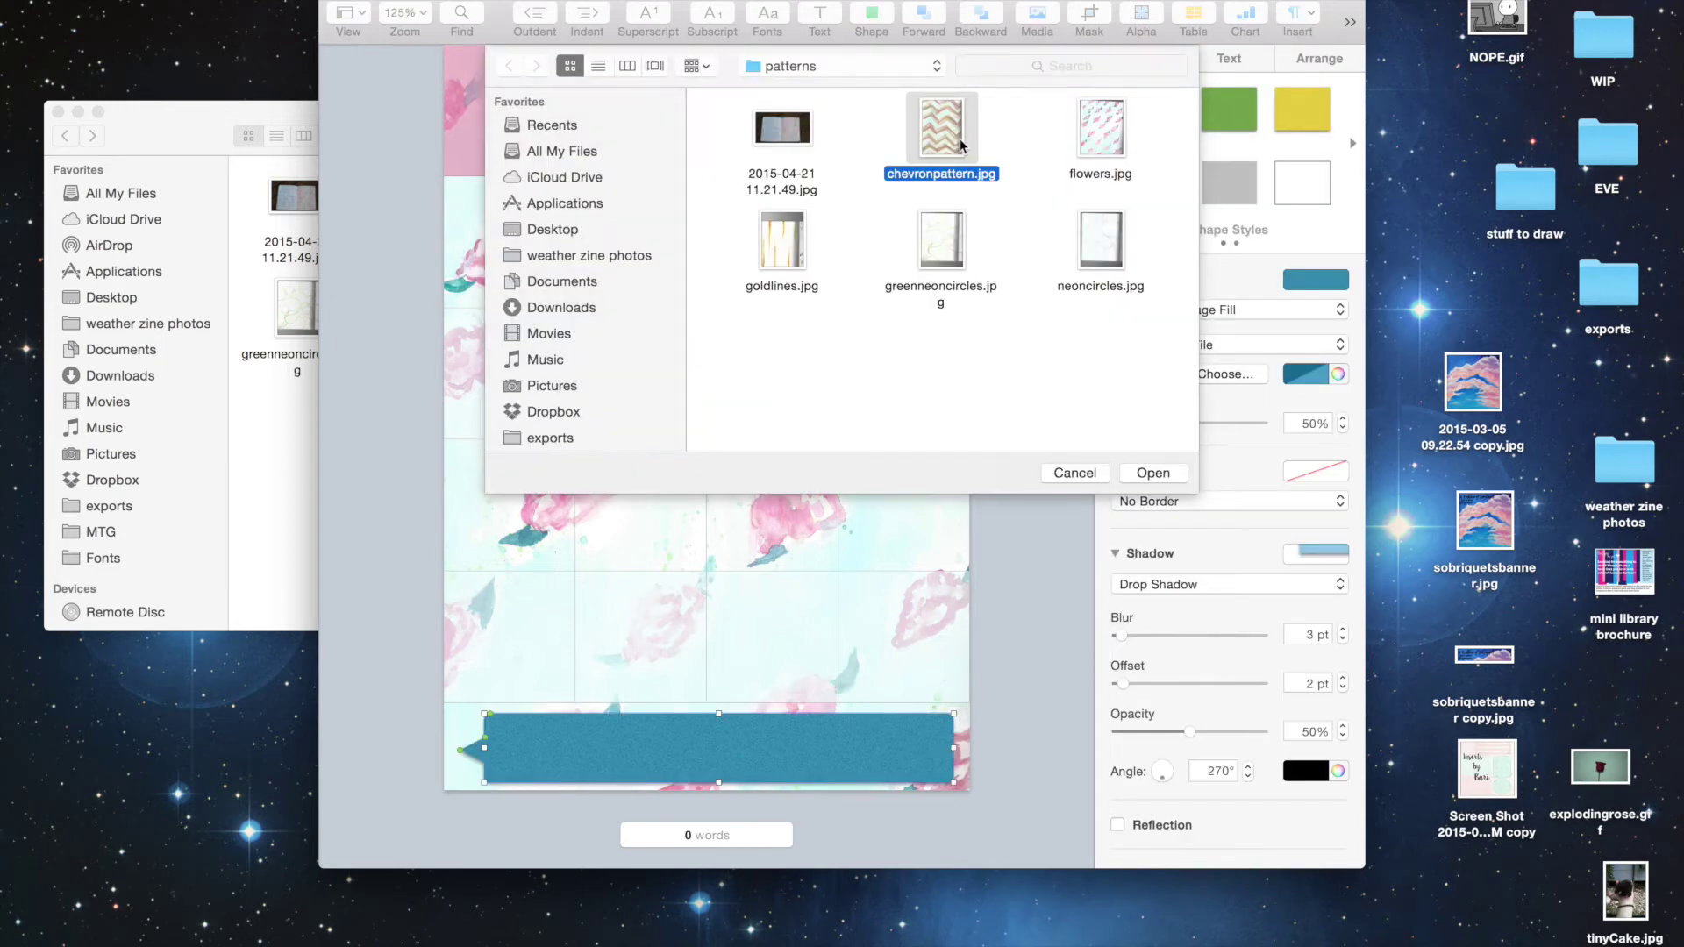
{"action": "double_click", "coordinate": [960, 146]}
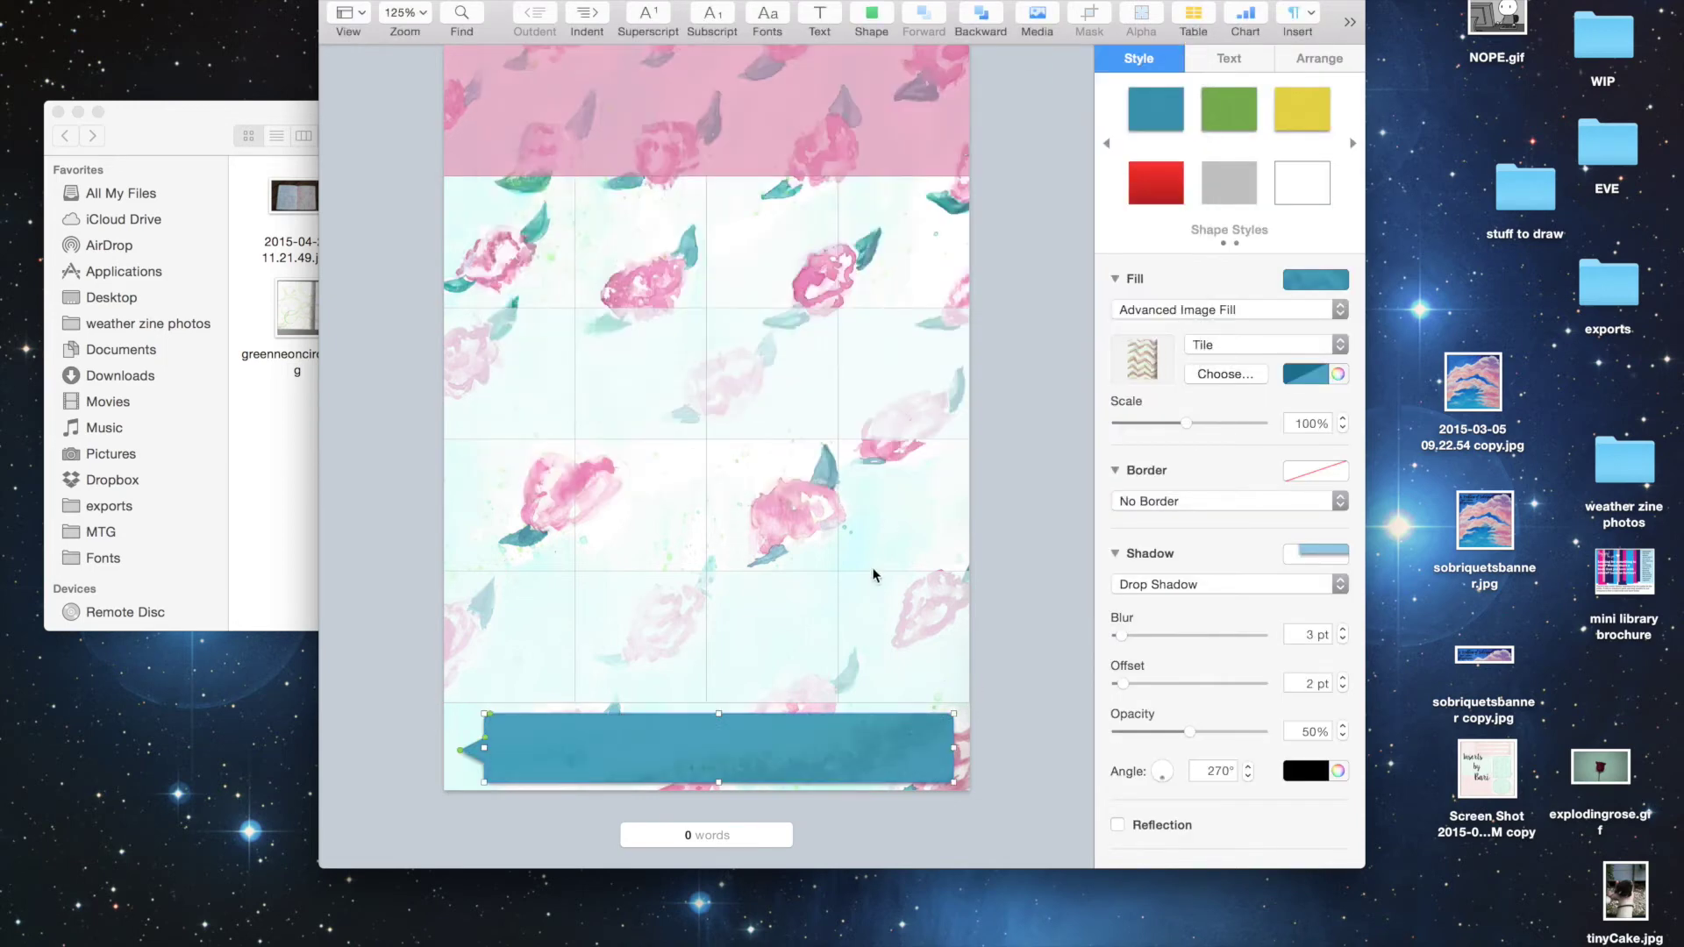
{"action": "left_click", "coordinate": [1228, 310]}
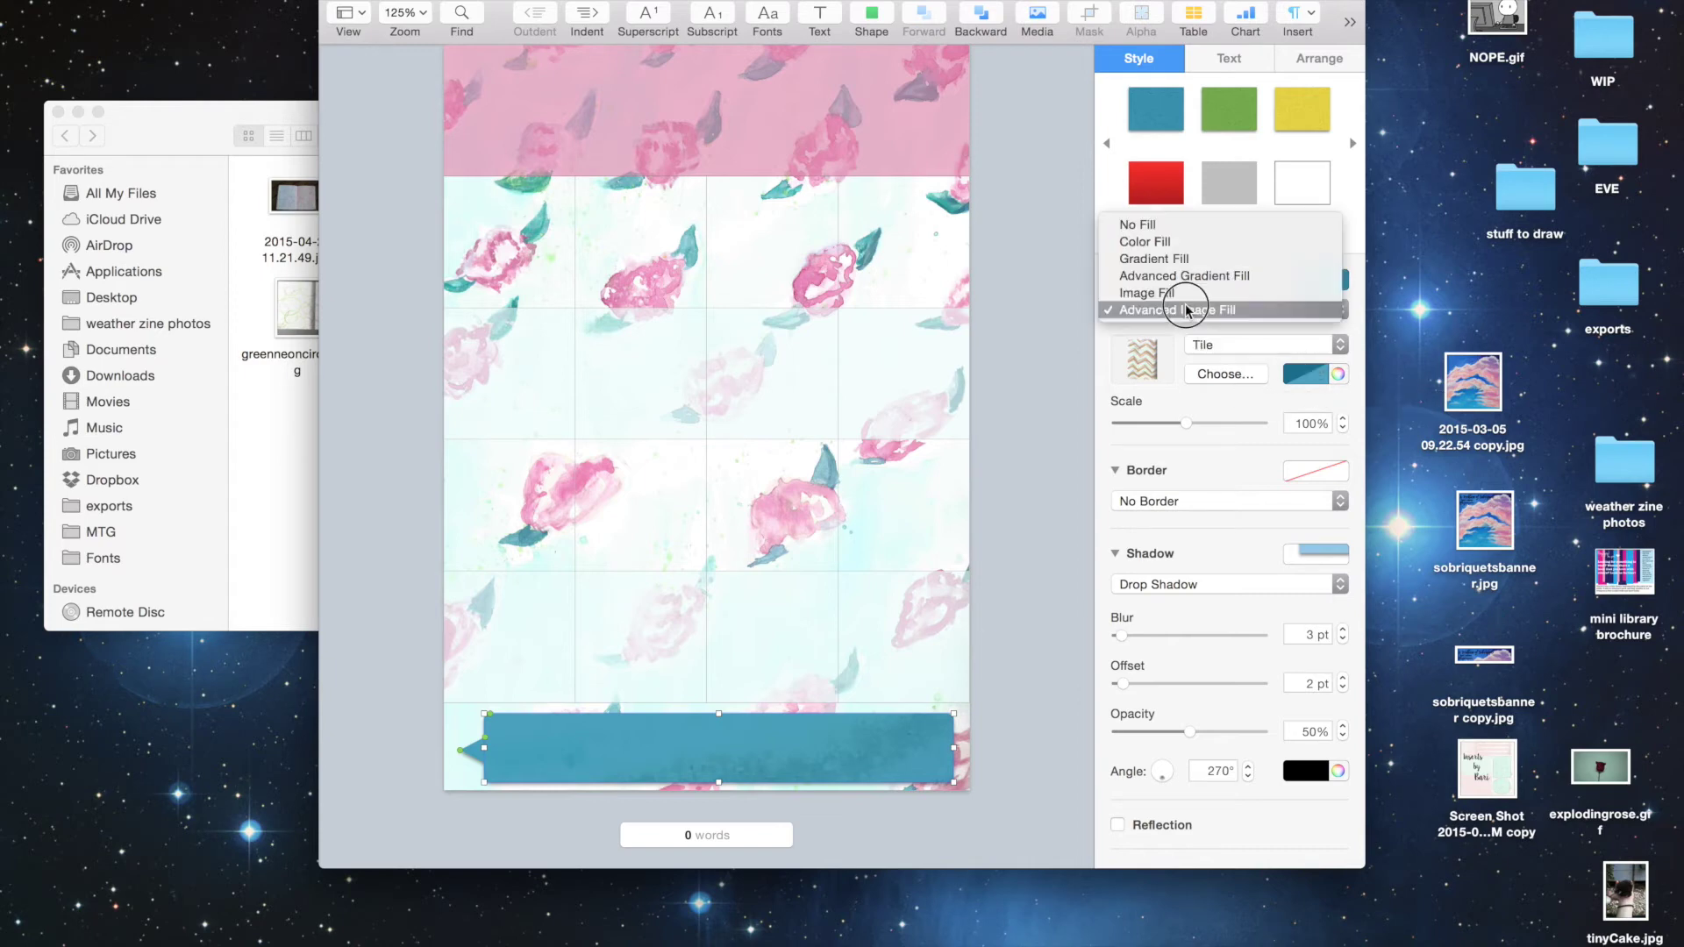
{"action": "left_click", "coordinate": [1179, 289]}
{"action": "left_click", "coordinate": [1233, 371]}
{"action": "left_click", "coordinate": [1075, 472]}
Step: Try the scaling options for the banner's chevron image and keep Scale to Fill
{"action": "left_click", "coordinate": [1224, 343]}
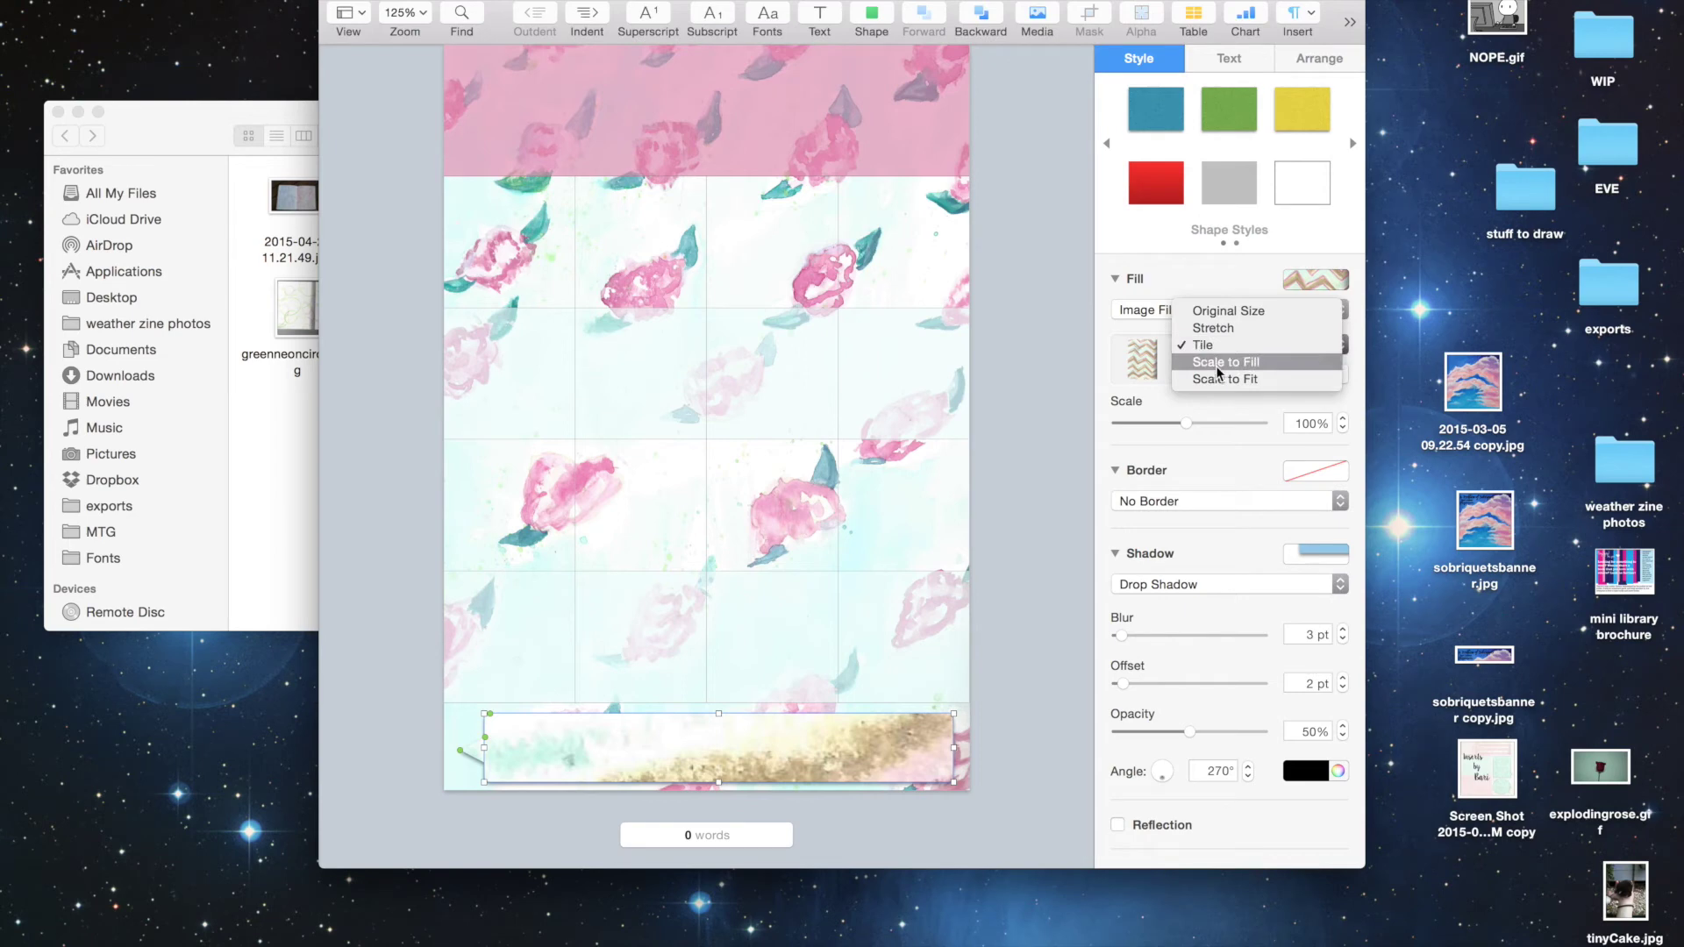
{"action": "left_click", "coordinate": [1225, 361]}
{"action": "left_click", "coordinate": [1231, 347]}
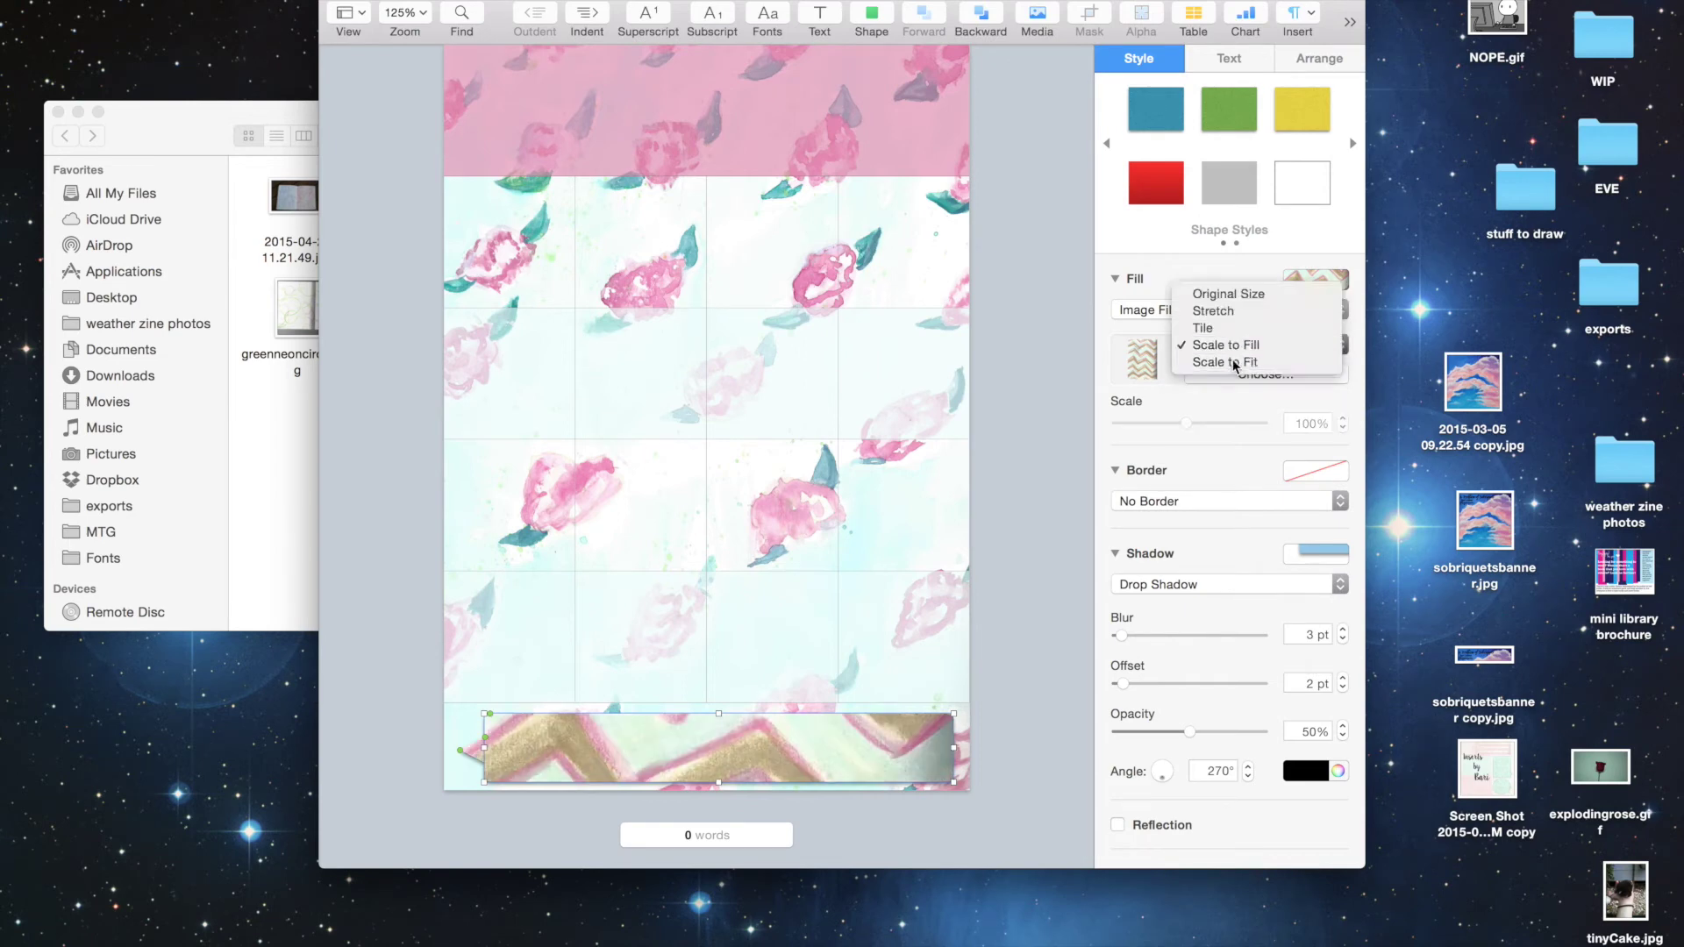
{"action": "left_click", "coordinate": [1233, 362]}
{"action": "left_click", "coordinate": [1233, 342]}
{"action": "left_click", "coordinate": [1234, 323]}
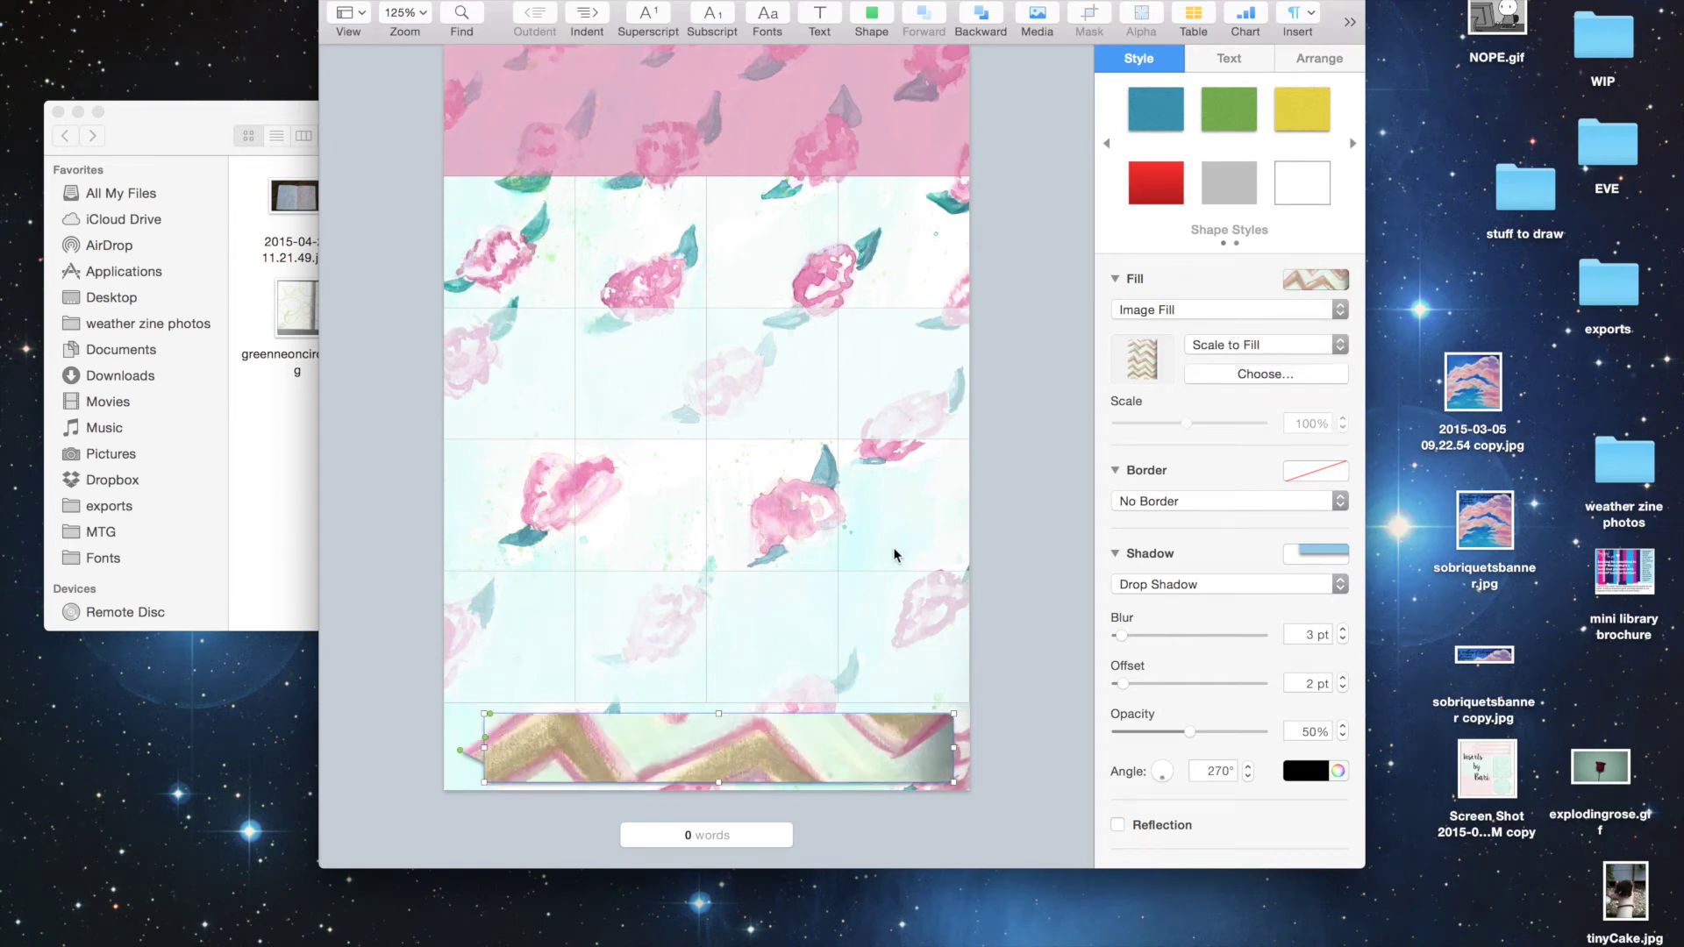
Step: Shift and widen the chevron banner to span nearly the whole page width, and deselect it
{"action": "left_click", "coordinate": [1001, 708]}
{"action": "left_click_drag", "start_coordinate": [754, 742], "coordinate": [766, 741]}
{"action": "left_click_drag", "start_coordinate": [501, 751], "coordinate": [462, 737]}
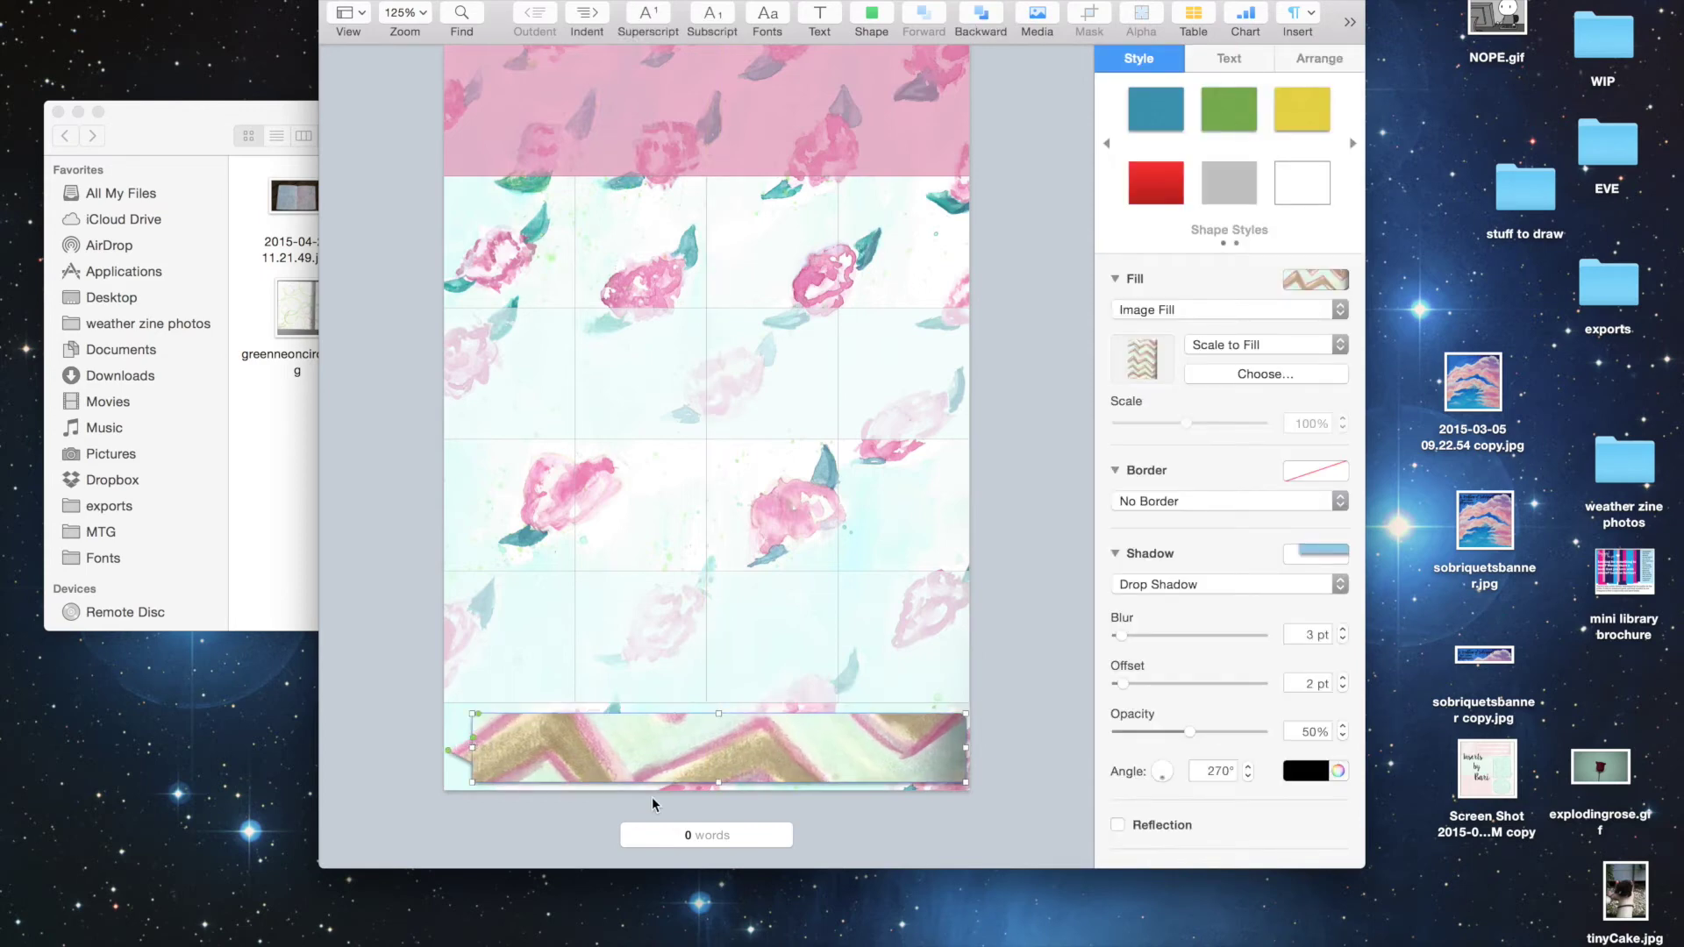
{"action": "left_click", "coordinate": [902, 613]}
{"action": "key", "text": "Escape"}
Step: Add a text box in the middle of the page reading "APRIL 2015"
{"action": "left_click", "coordinate": [817, 12]}
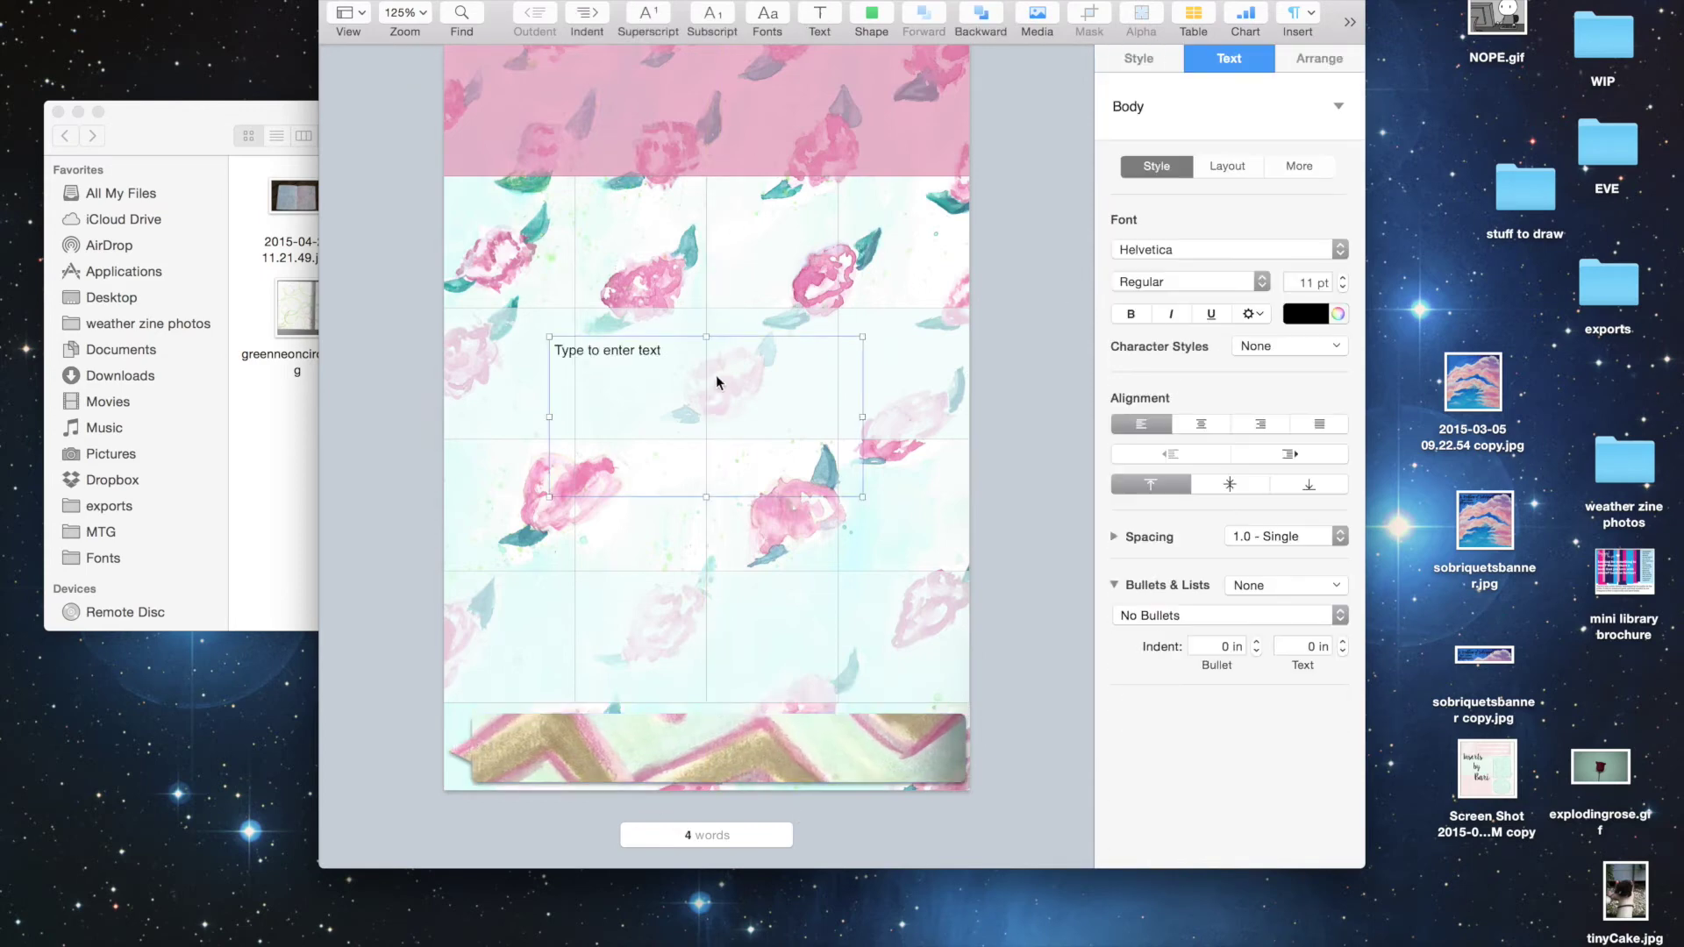
{"action": "left_click", "coordinate": [1313, 59]}
{"action": "left_click", "coordinate": [1180, 183]}
{"action": "left_click", "coordinate": [1151, 267]}
{"action": "left_click", "coordinate": [605, 350]}
{"action": "type", "text": "APRIL 3015"}
Step: Format the APRIL 2015 text in the Jenna Sue font at 26 pt
{"action": "key", "text": "super+a"}
{"action": "left_click", "coordinate": [1158, 252]}
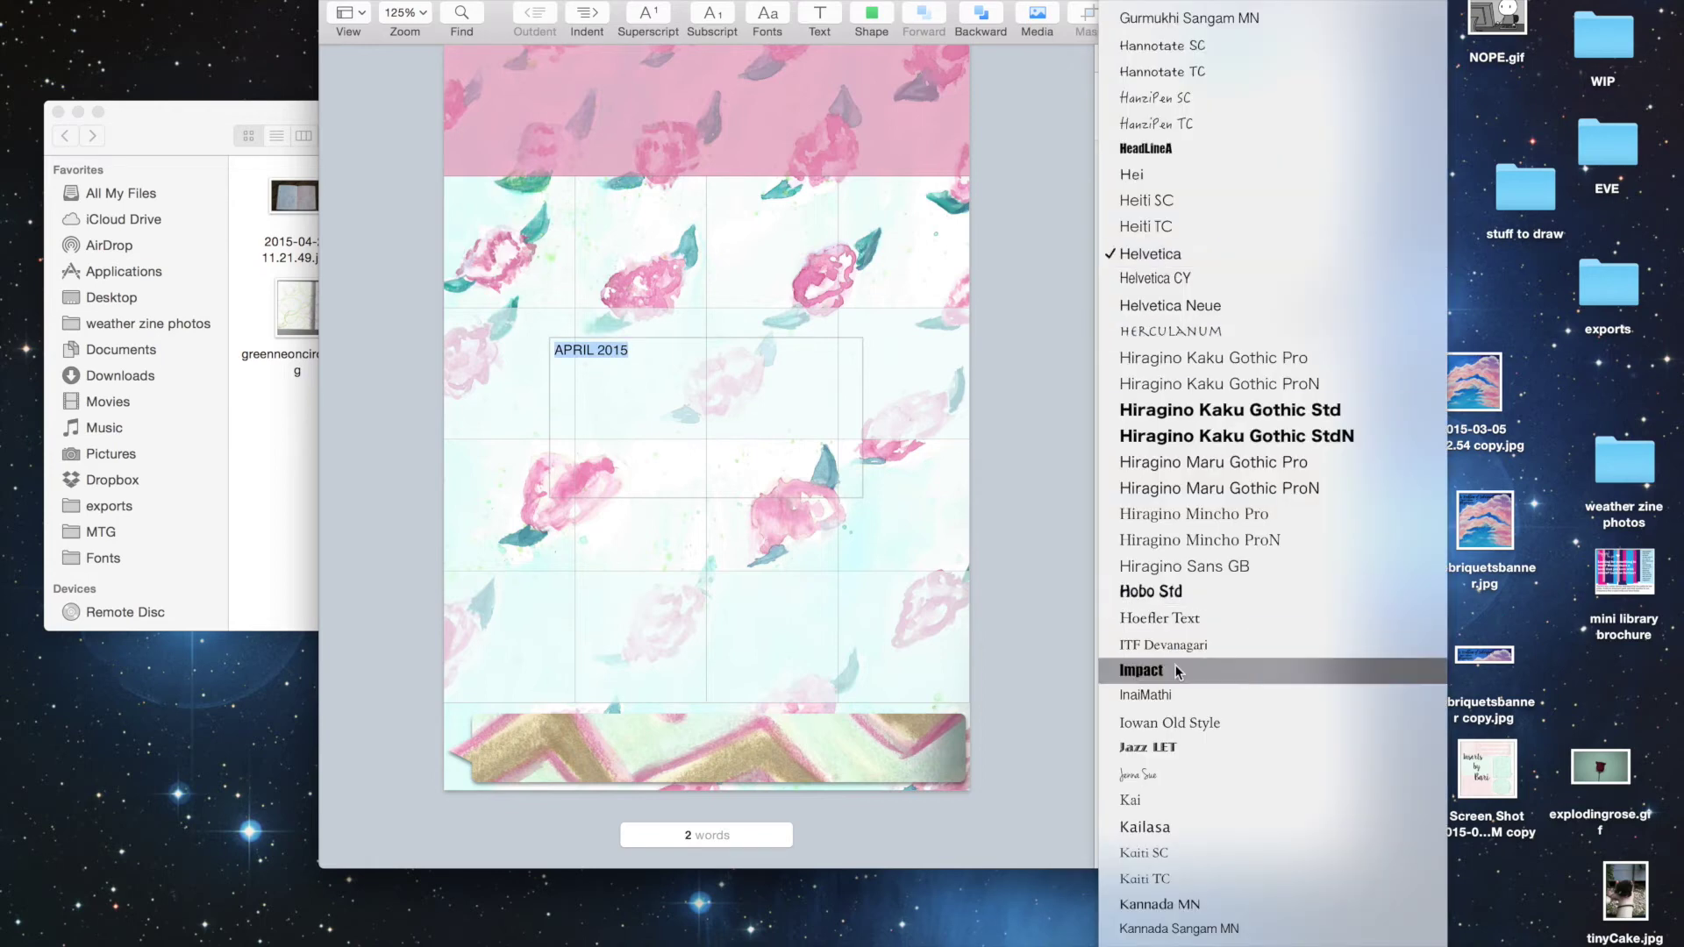
{"action": "left_click", "coordinate": [1150, 843]}
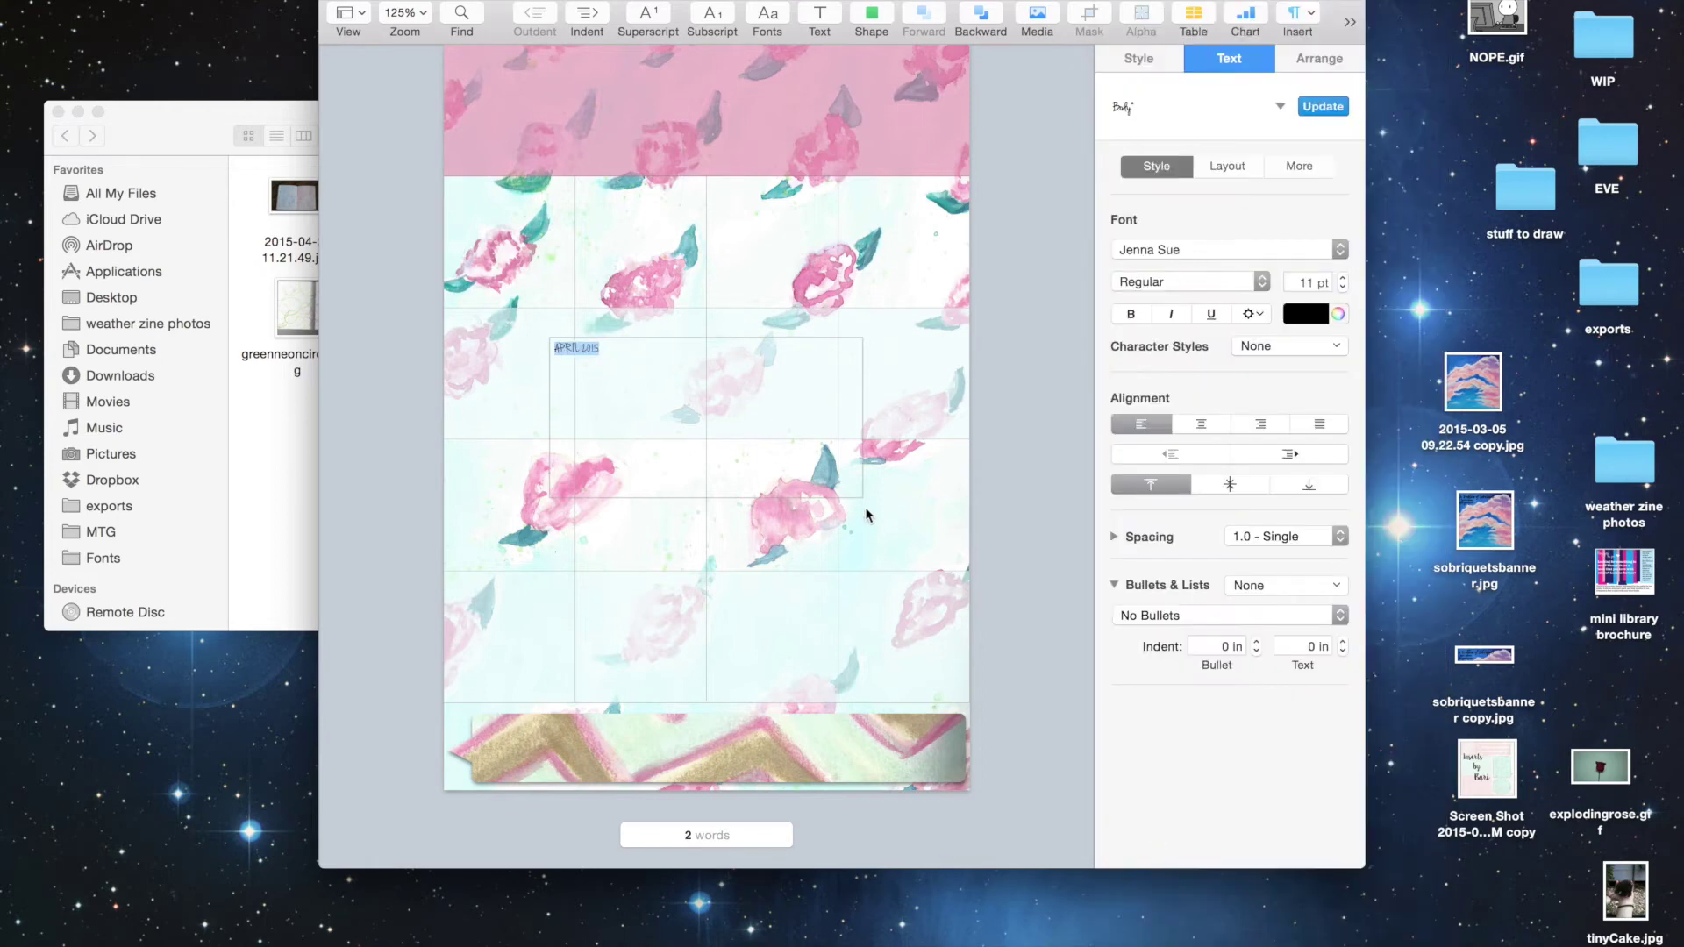
{"action": "left_click", "coordinate": [1342, 278]}
{"action": "left_click", "coordinate": [1342, 278]}
{"action": "left_click", "coordinate": [1341, 278]}
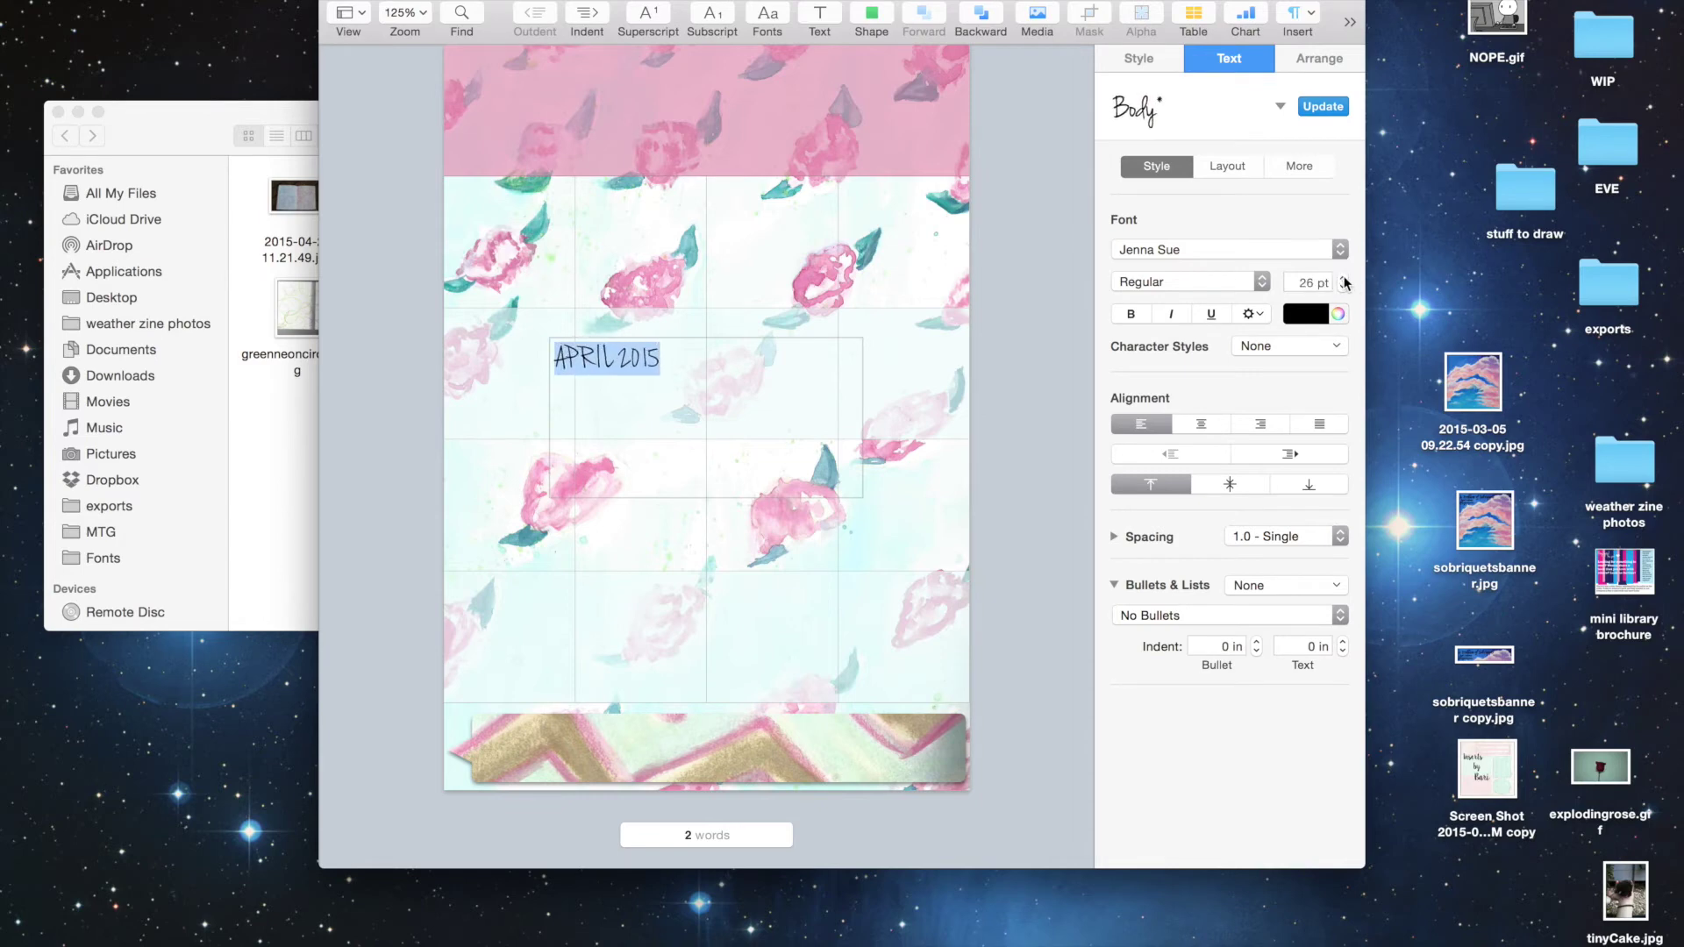
Step: Shrink the APRIL 2015 text box to fit its text and move it to the upper-left corner of the table's header row
{"action": "left_click", "coordinate": [912, 496]}
{"action": "left_click", "coordinate": [641, 378]}
{"action": "left_click_drag", "start_coordinate": [866, 498], "coordinate": [672, 388]}
{"action": "left_click_drag", "start_coordinate": [619, 361], "coordinate": [466, 56]}
Step: Change the title's capitalization to "April 2015" and deselect its text box
{"action": "left_click", "coordinate": [537, 70]}
{"action": "key", "text": "BackSpace"}
{"action": "key", "text": "Delete"}
{"action": "type", "text": "pril"}
{"action": "left_click", "coordinate": [365, 256]}
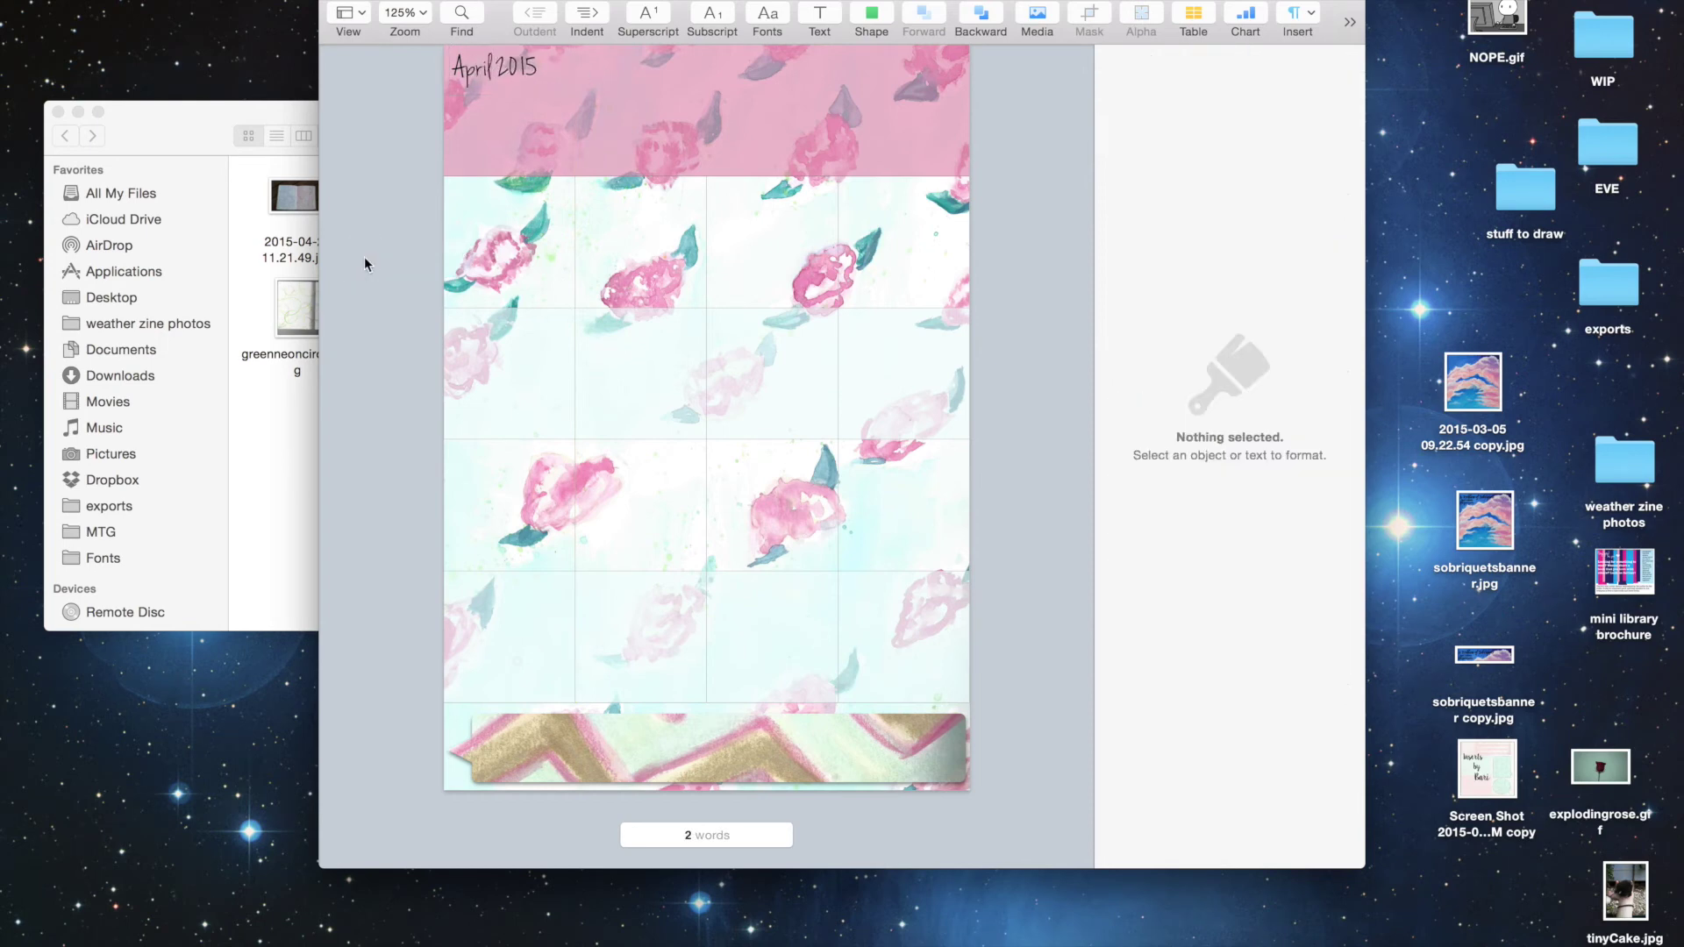
Step: Add a text box in the Jenna Sue font at 14 pt reading "Monday"
{"action": "left_click", "coordinate": [819, 18]}
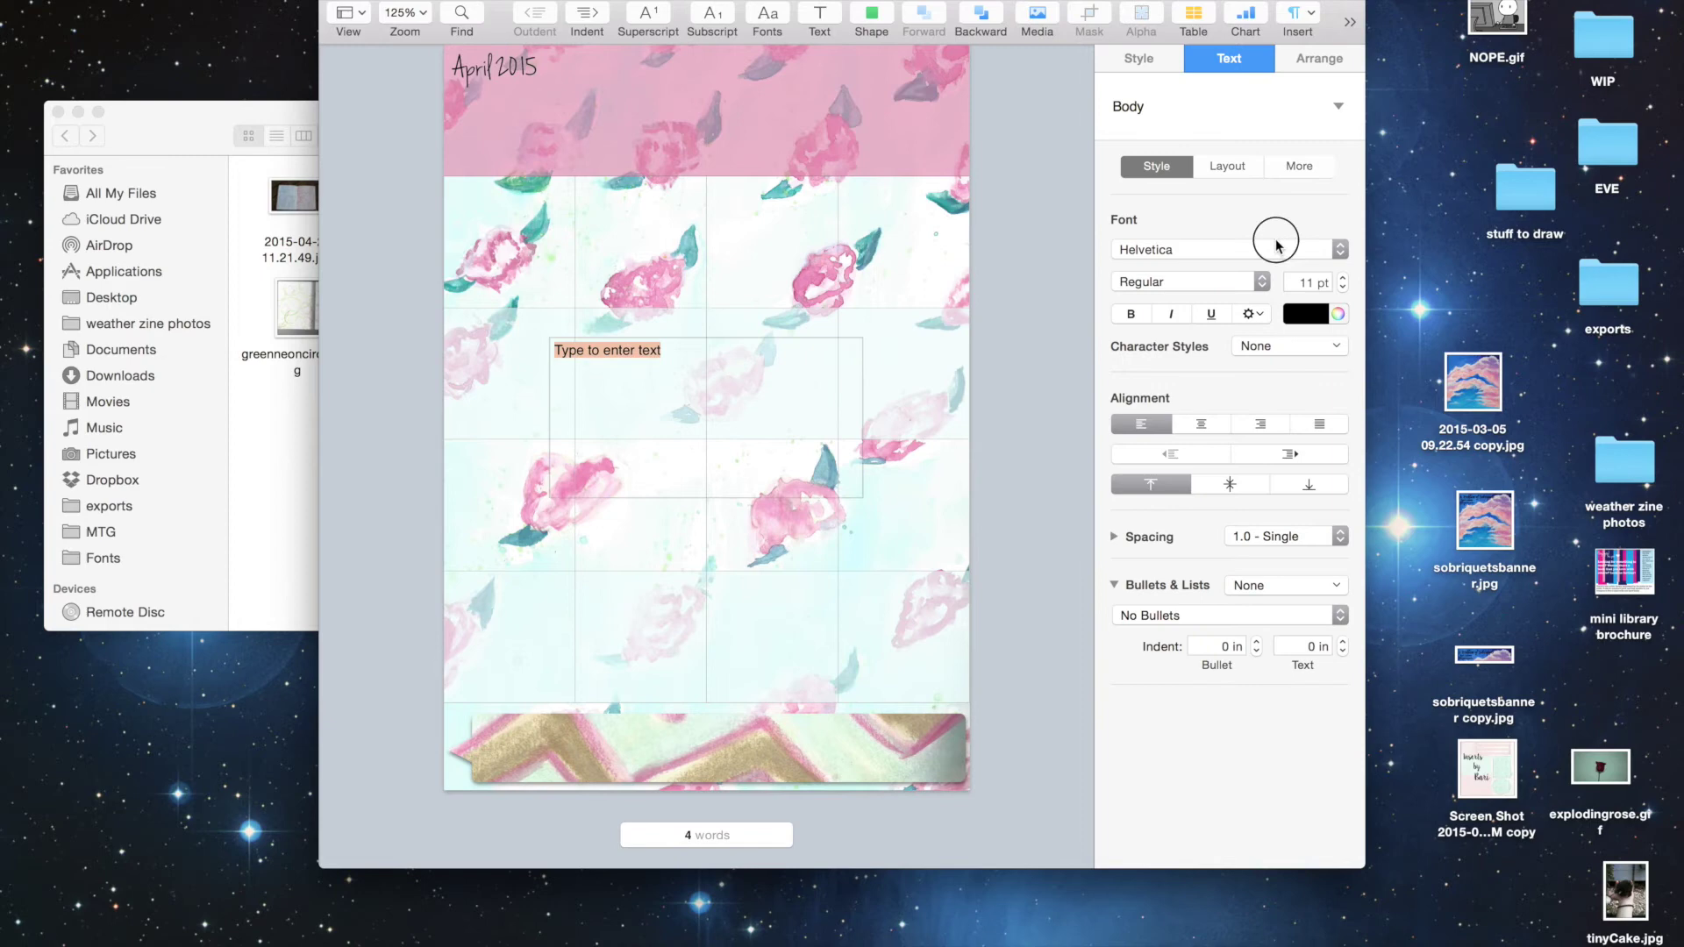
{"action": "left_click", "coordinate": [1276, 249]}
{"action": "left_click", "coordinate": [1195, 770]}
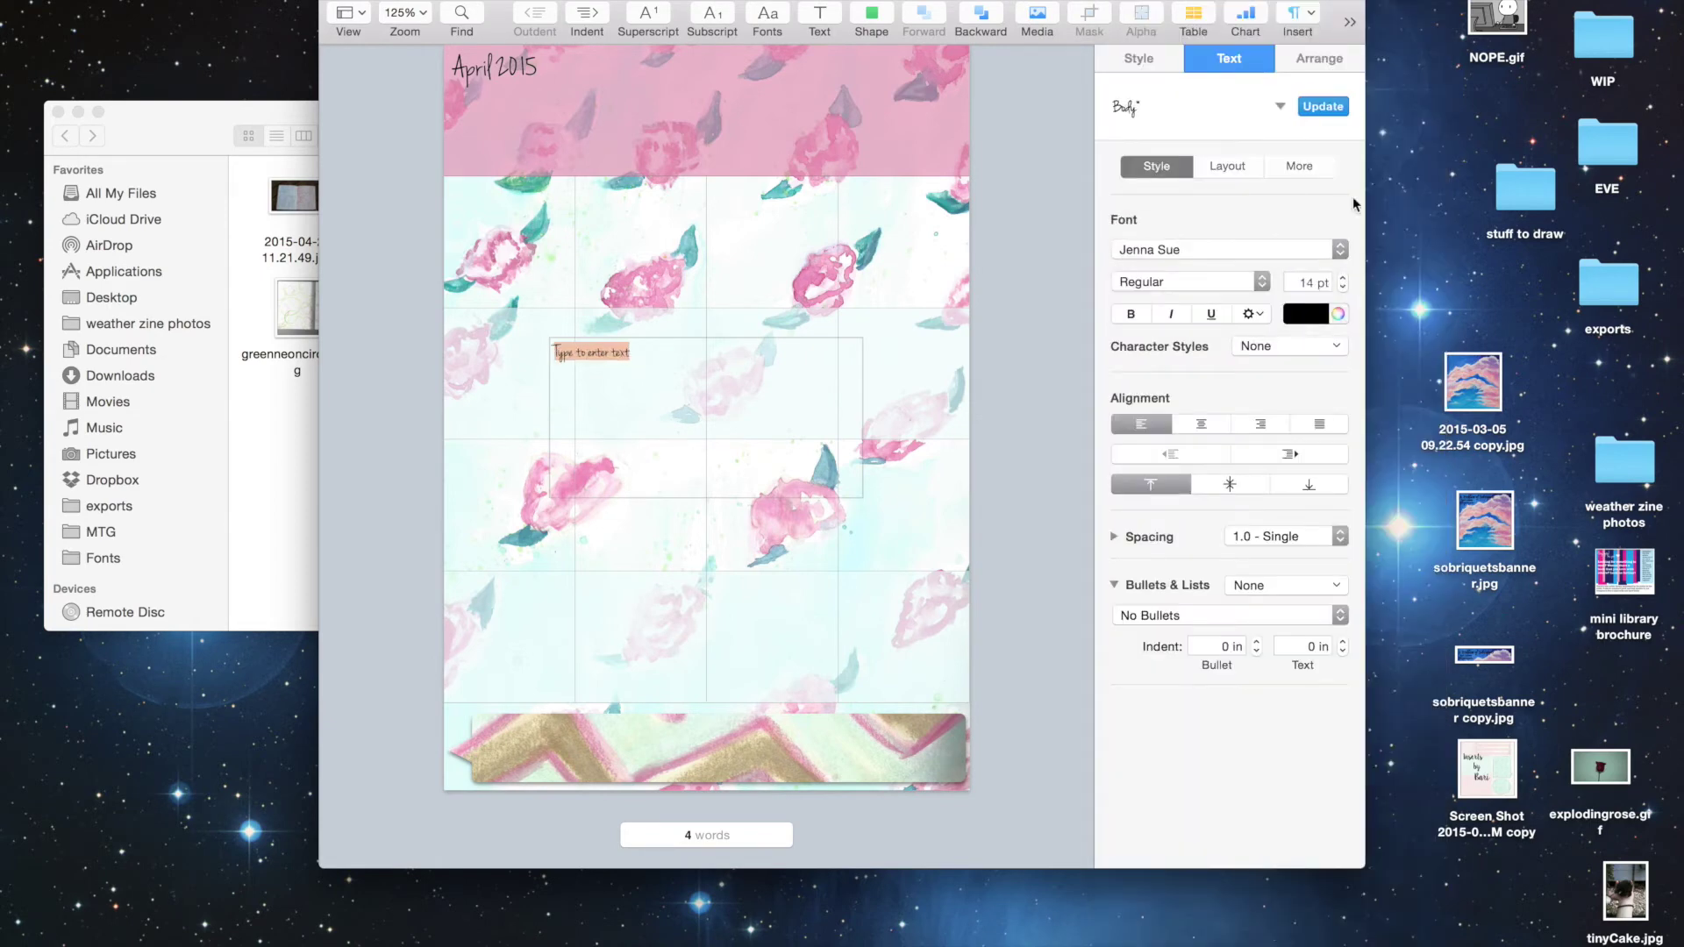
{"action": "left_click", "coordinate": [1319, 58]}
{"action": "left_click", "coordinate": [1221, 192]}
{"action": "left_click", "coordinate": [1179, 263]}
{"action": "type", "text": "Monday"}
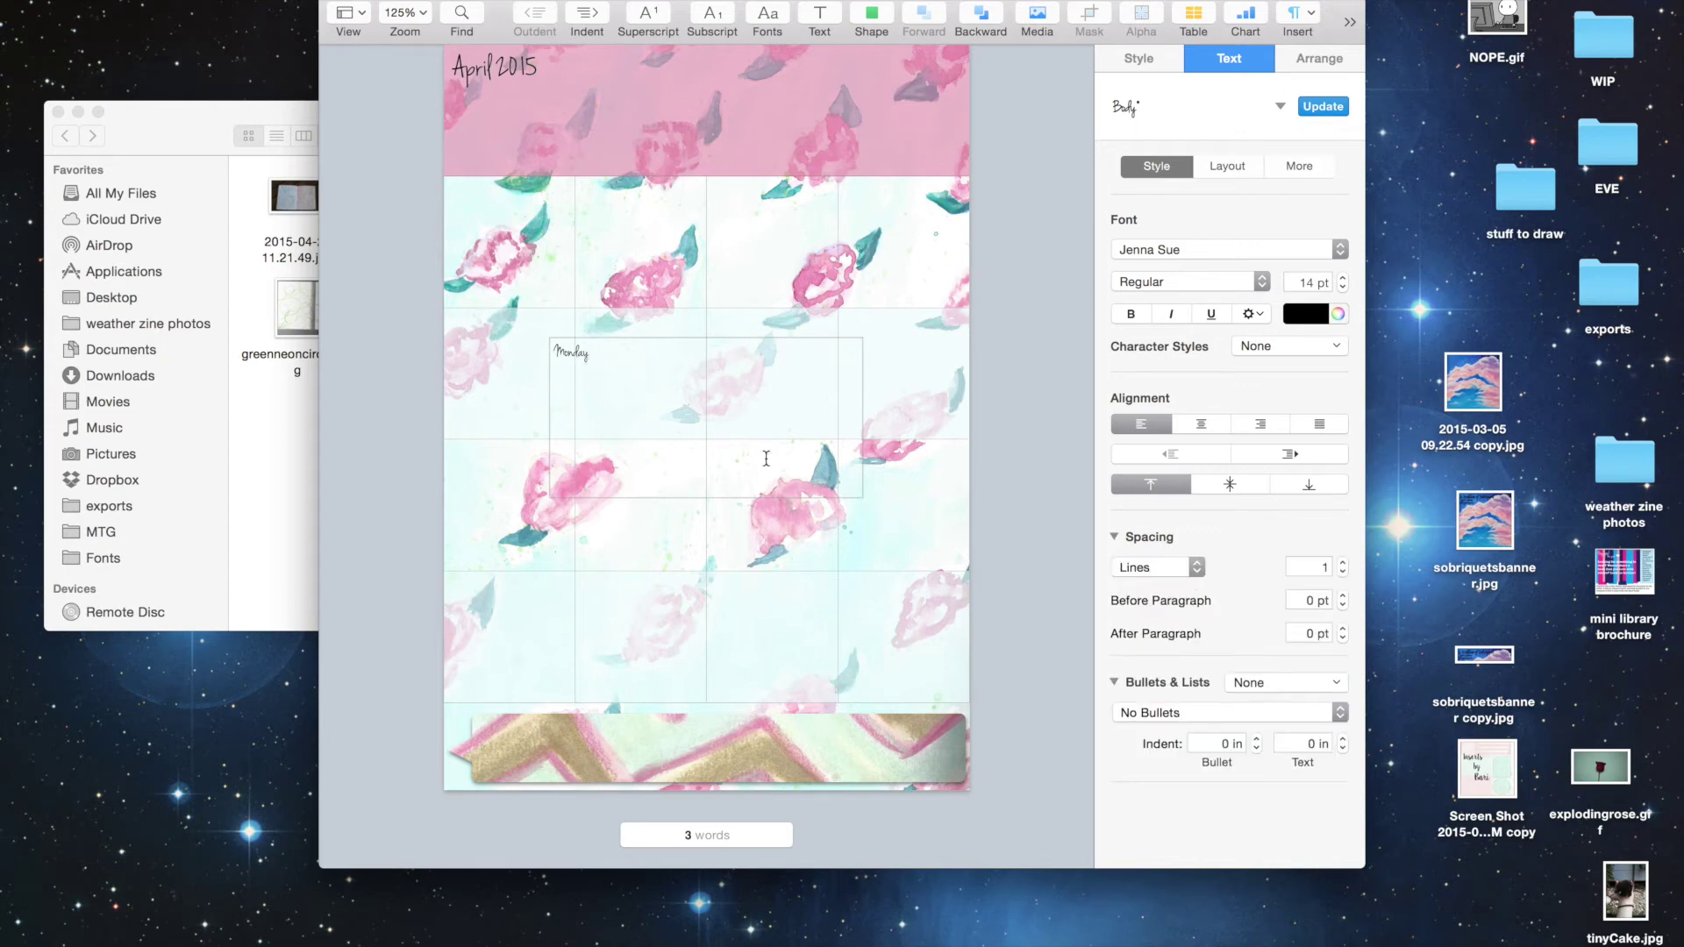
Step: Shrink the Monday text box and move it to the bottom of the header row above the first column
{"action": "left_click", "coordinate": [961, 456]}
{"action": "left_click", "coordinate": [857, 491]}
{"action": "left_click_drag", "start_coordinate": [863, 497], "coordinate": [510, 169]}
Step: Increase the Monday label's font size to 17 pt and deselect it
{"action": "double_click", "coordinate": [509, 168]}
{"action": "key", "text": "super+a"}
{"action": "left_click", "coordinate": [1342, 278]}
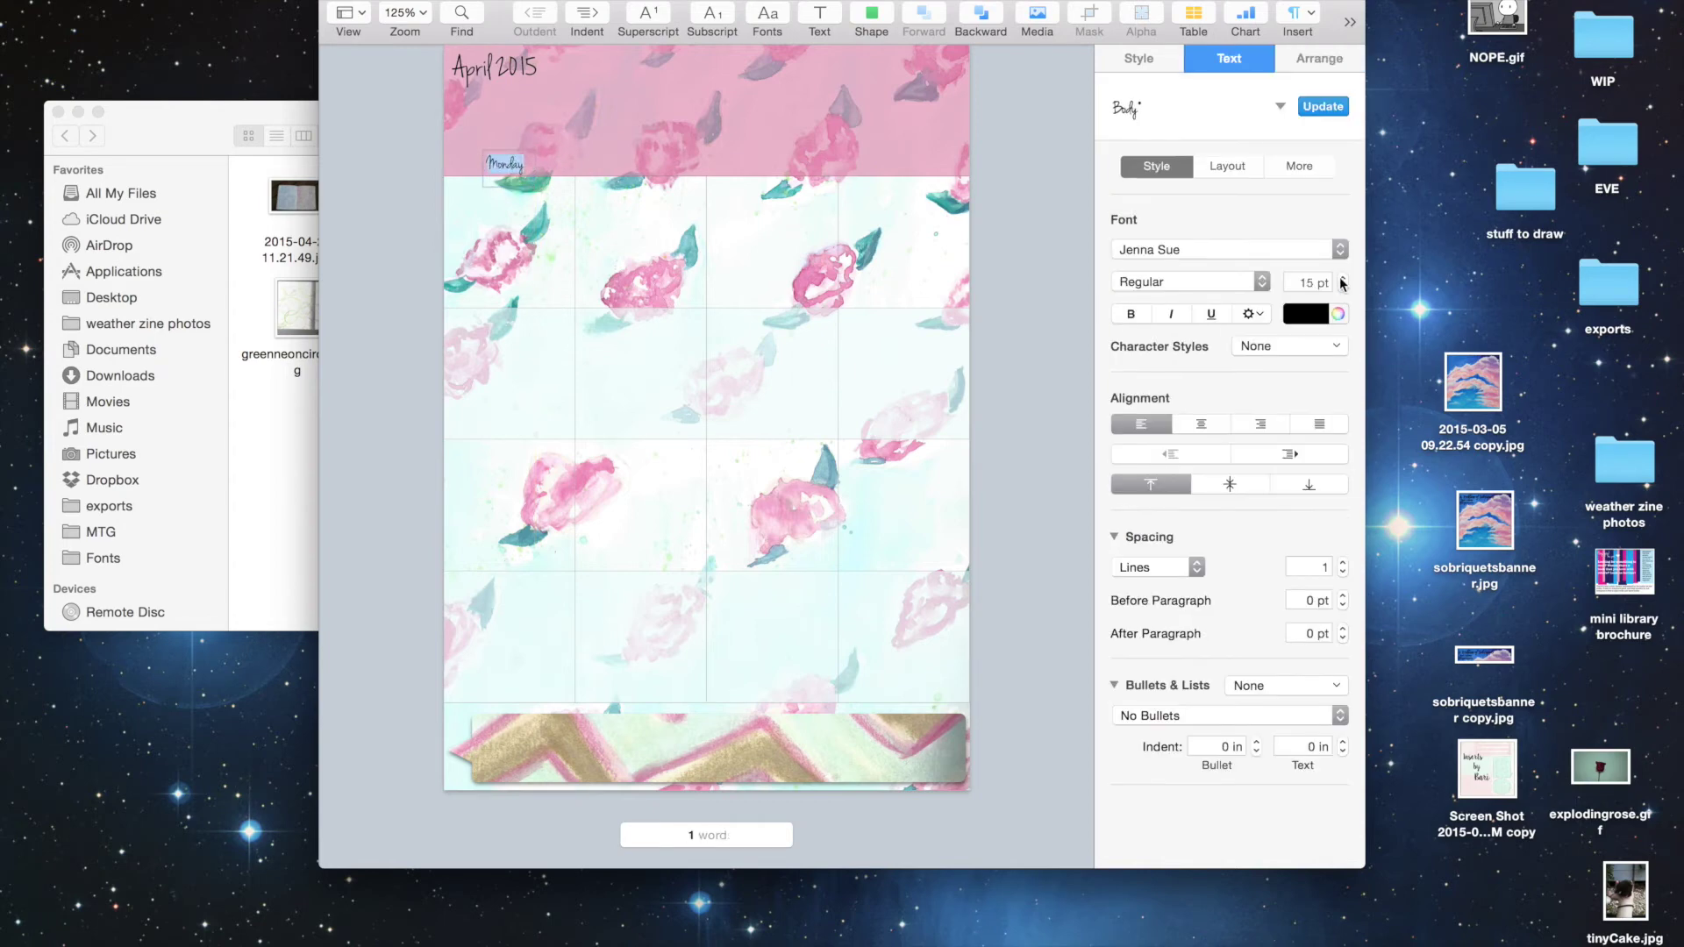
{"action": "left_click", "coordinate": [1342, 279]}
{"action": "left_click", "coordinate": [565, 180]}
Step: Duplicate the Monday label above the second column and change the copy to "Tuesday"
{"action": "left_click", "coordinate": [515, 166]}
{"action": "left_click_drag", "start_coordinate": [516, 166], "coordinate": [627, 164]}
{"action": "double_click", "coordinate": [626, 164]}
{"action": "key", "text": "super+a"}
{"action": "type", "text": "Tue"}
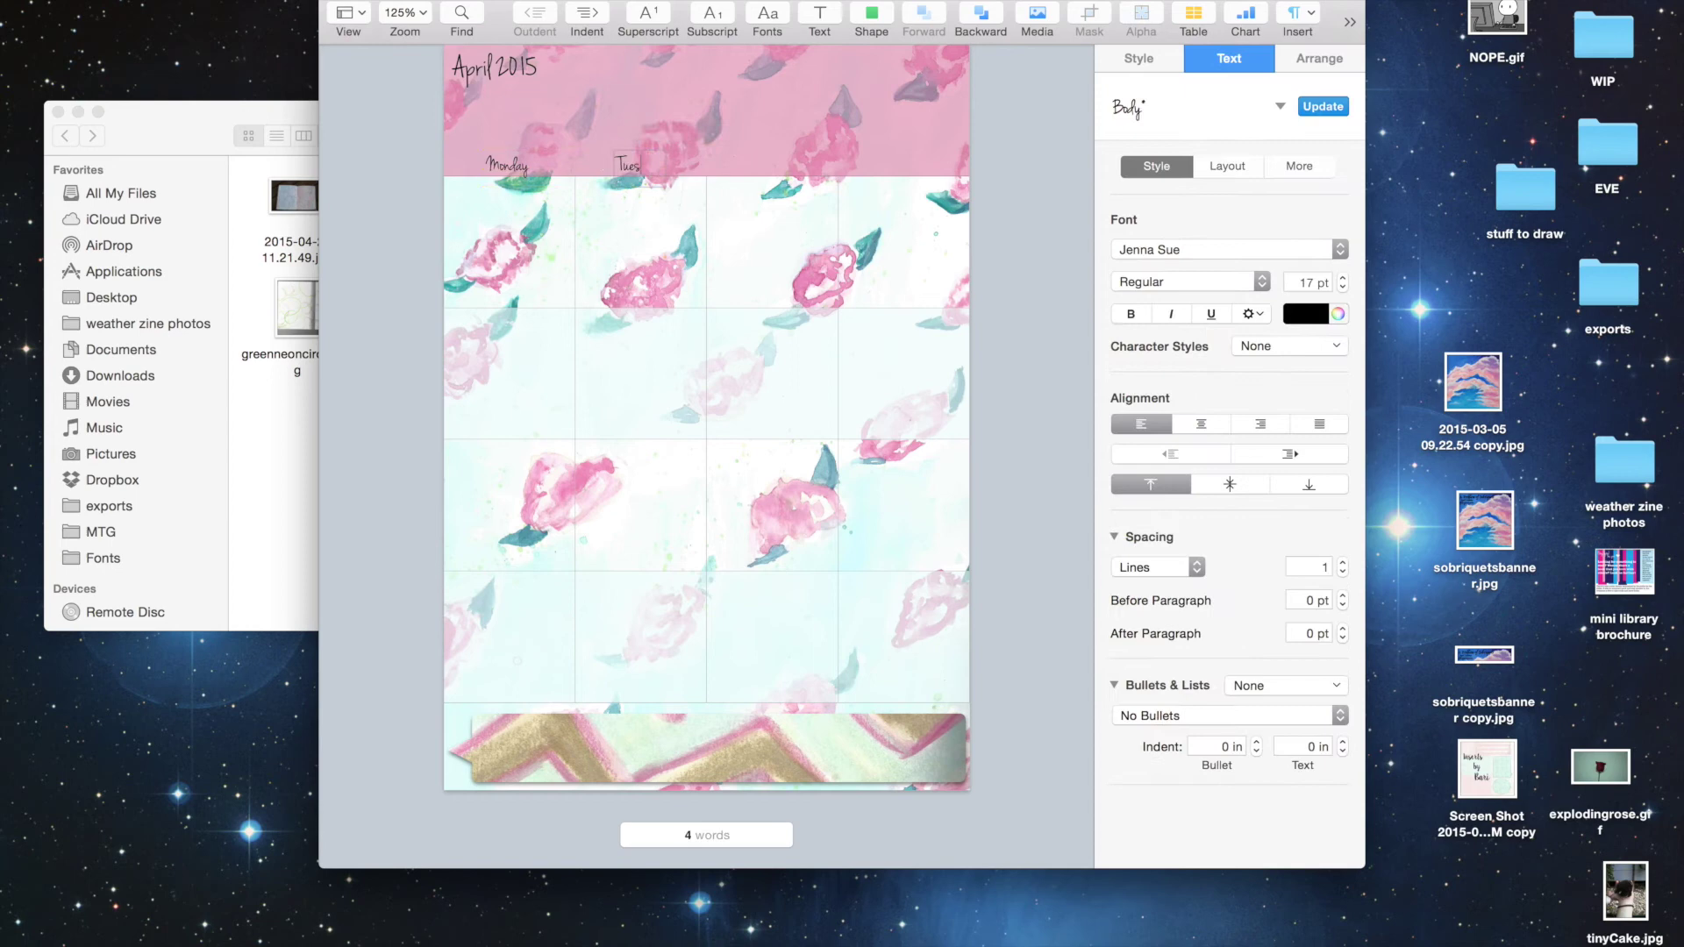
Step: Duplicate the Monday label above the third column and change the copy to "Wednesday"
{"action": "left_click", "coordinate": [743, 197]}
{"action": "left_click_drag", "start_coordinate": [510, 172], "coordinate": [771, 162]}
{"action": "double_click", "coordinate": [770, 164]}
{"action": "key", "text": "super+a"}
{"action": "type", "text": "Wednesday"}
Step: Widen the Wednesday text box slightly so the whole word fits on one line
{"action": "left_click", "coordinate": [881, 203]}
{"action": "left_click", "coordinate": [782, 166]}
{"action": "left_click_drag", "start_coordinate": [797, 167], "coordinate": [815, 166]}
{"action": "left_click", "coordinate": [877, 156]}
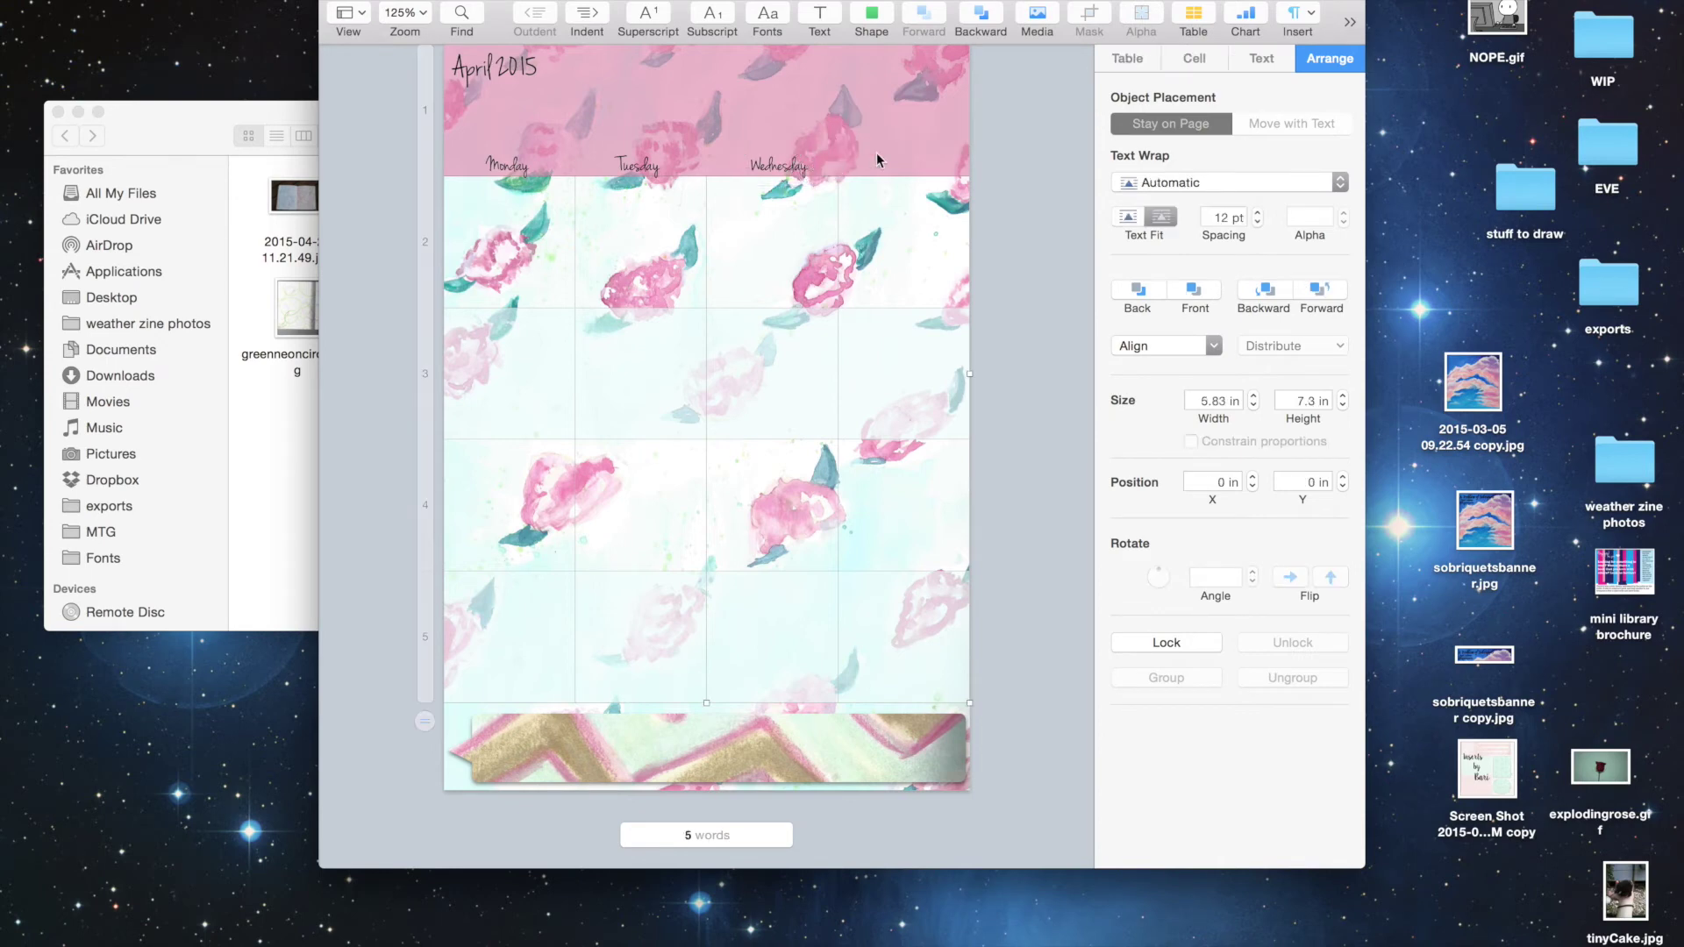
Step: Duplicate the Monday label above the fourth column and change the copy to "Thursday"
{"action": "left_click_drag", "start_coordinate": [510, 166], "coordinate": [888, 166]}
{"action": "double_click", "coordinate": [887, 167]}
{"action": "key", "text": "super+a"}
{"action": "type", "text": "Thursda"}
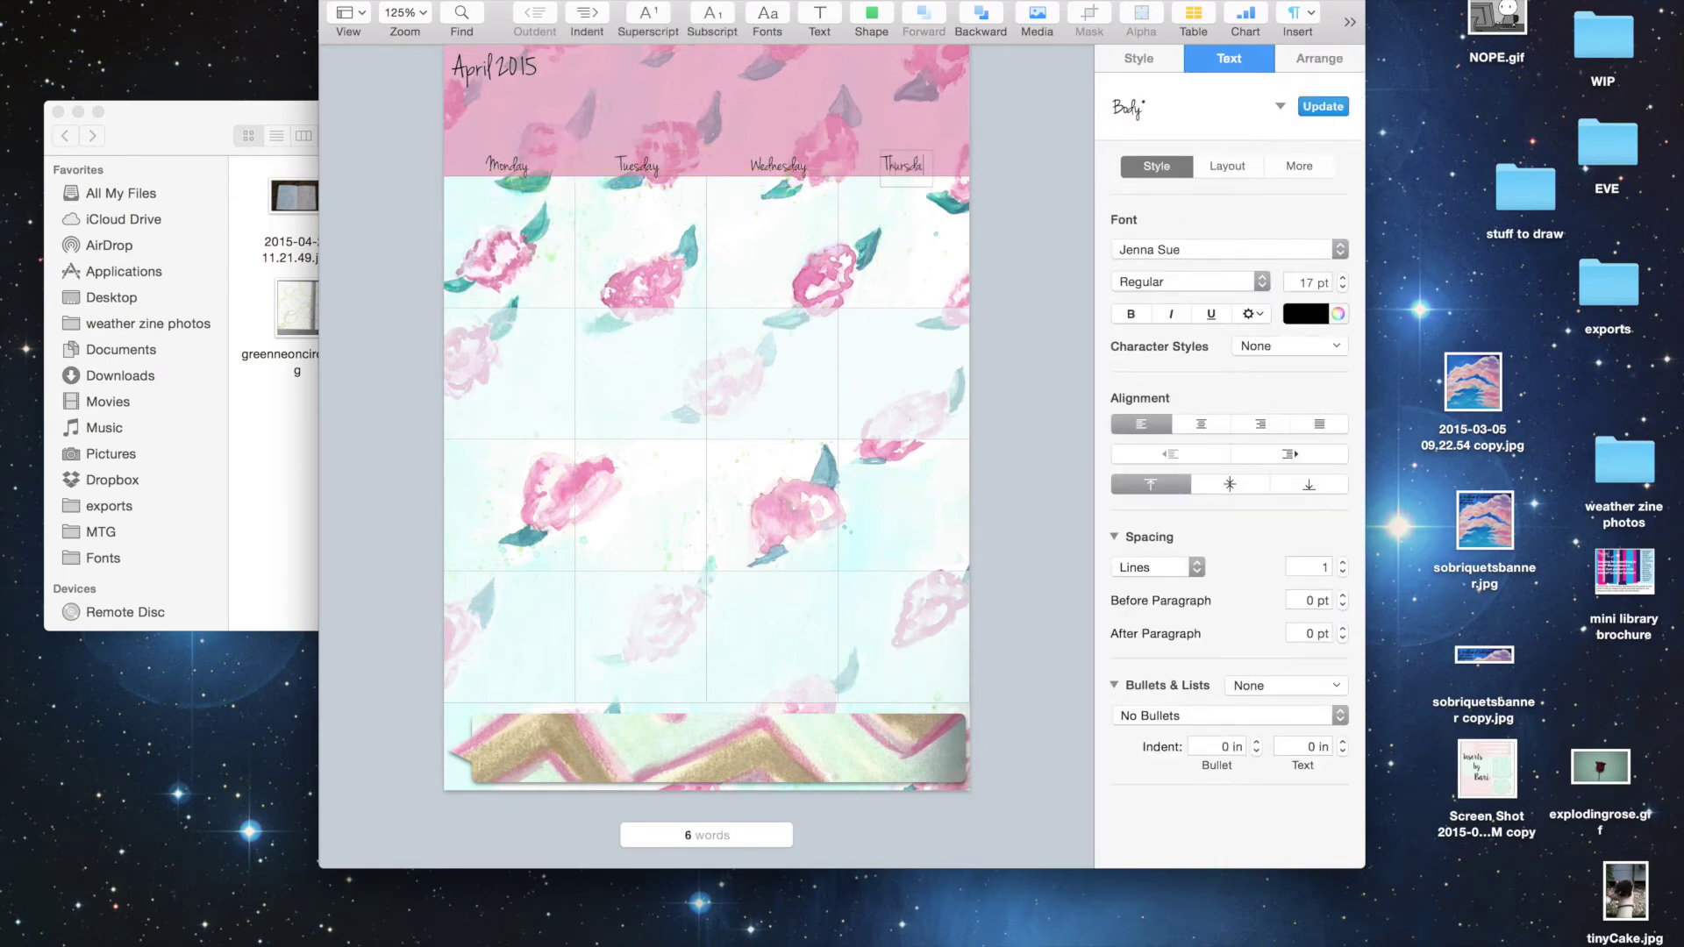
Step: Widen the Thursday text box slightly so the whole word fits, and deselect it
{"action": "left_click", "coordinate": [1010, 183]}
{"action": "left_click", "coordinate": [914, 167]}
{"action": "left_click_drag", "start_coordinate": [934, 167], "coordinate": [946, 166]}
{"action": "left_click", "coordinate": [985, 173]}
Step: Adjust the Wednesday label's position over its column and show the rulers
{"action": "left_click", "coordinate": [896, 168]}
{"action": "left_click_drag", "start_coordinate": [791, 165], "coordinate": [780, 167]}
{"action": "key", "text": "super+z"}
{"action": "key", "text": "super+r"}
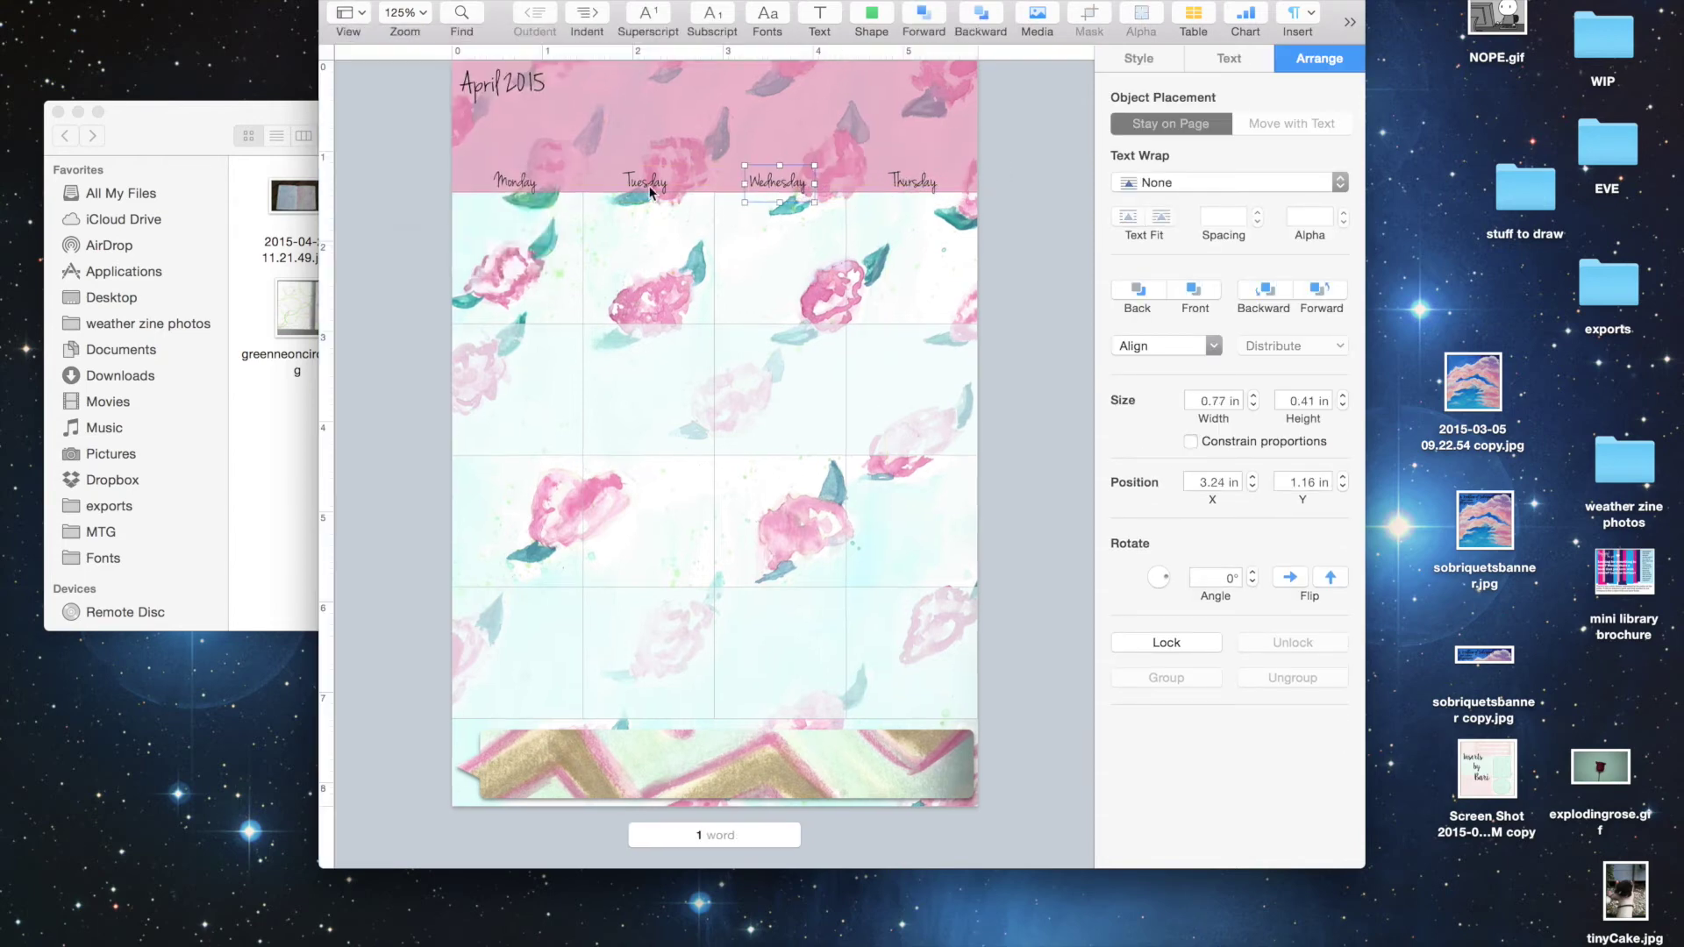
Step: Place date labels 1 and 2 in the Wednesday and Thursday cells of the first week
{"action": "left_click", "coordinate": [473, 207]}
{"action": "left_click", "coordinate": [473, 214]}
{"action": "left_click", "coordinate": [789, 254]}
{"action": "left_click_drag", "start_coordinate": [463, 211], "coordinate": [845, 219]}
{"action": "double_click", "coordinate": [853, 210]}
{"action": "type", "text": "2"}
Step: Copy the date labels into the second week's Monday and Tuesday cells and number them 6 and 7
{"action": "left_click", "coordinate": [789, 254]}
{"action": "left_click_drag", "start_coordinate": [728, 213], "coordinate": [466, 343]}
{"action": "left_click", "coordinate": [552, 399]}
{"action": "left_click_drag", "start_coordinate": [728, 213], "coordinate": [727, 346], "text": "alt"}
{"action": "double_click", "coordinate": [593, 340]}
{"action": "type", "text": "7"}
{"action": "left_click", "coordinate": [669, 363]}
{"action": "left_click", "coordinate": [1070, 376]}
Step: Number the second week's Wednesday and Thursday date labels 8 and 9
{"action": "left_click", "coordinate": [619, 370]}
{"action": "double_click", "coordinate": [722, 341]}
{"action": "type", "text": "8"}
{"action": "key", "text": "super+v"}
{"action": "double_click", "coordinate": [854, 341]}
{"action": "type", "text": "9"}
Step: Copy the second week's date labels into the third week and number them 13, 14, 15 and 16
{"action": "left_click_drag", "start_coordinate": [606, 356], "coordinate": [465, 467]}
{"action": "double_click", "coordinate": [460, 471]}
{"action": "type", "text": "13"}
{"action": "double_click", "coordinate": [592, 471]}
{"action": "type", "text": "14"}
{"action": "left_click_drag", "start_coordinate": [605, 357], "coordinate": [860, 475]}
{"action": "type", "text": "15"}
{"action": "double_click", "coordinate": [855, 471]}
{"action": "type", "text": "16"}
{"action": "left_click", "coordinate": [1003, 474]}
Step: Add a sixth row to the table and shrink the table's height to end just above the chevron banner
{"action": "left_click", "coordinate": [616, 707]}
{"action": "left_click_drag", "start_coordinate": [977, 850], "coordinate": [976, 715]}
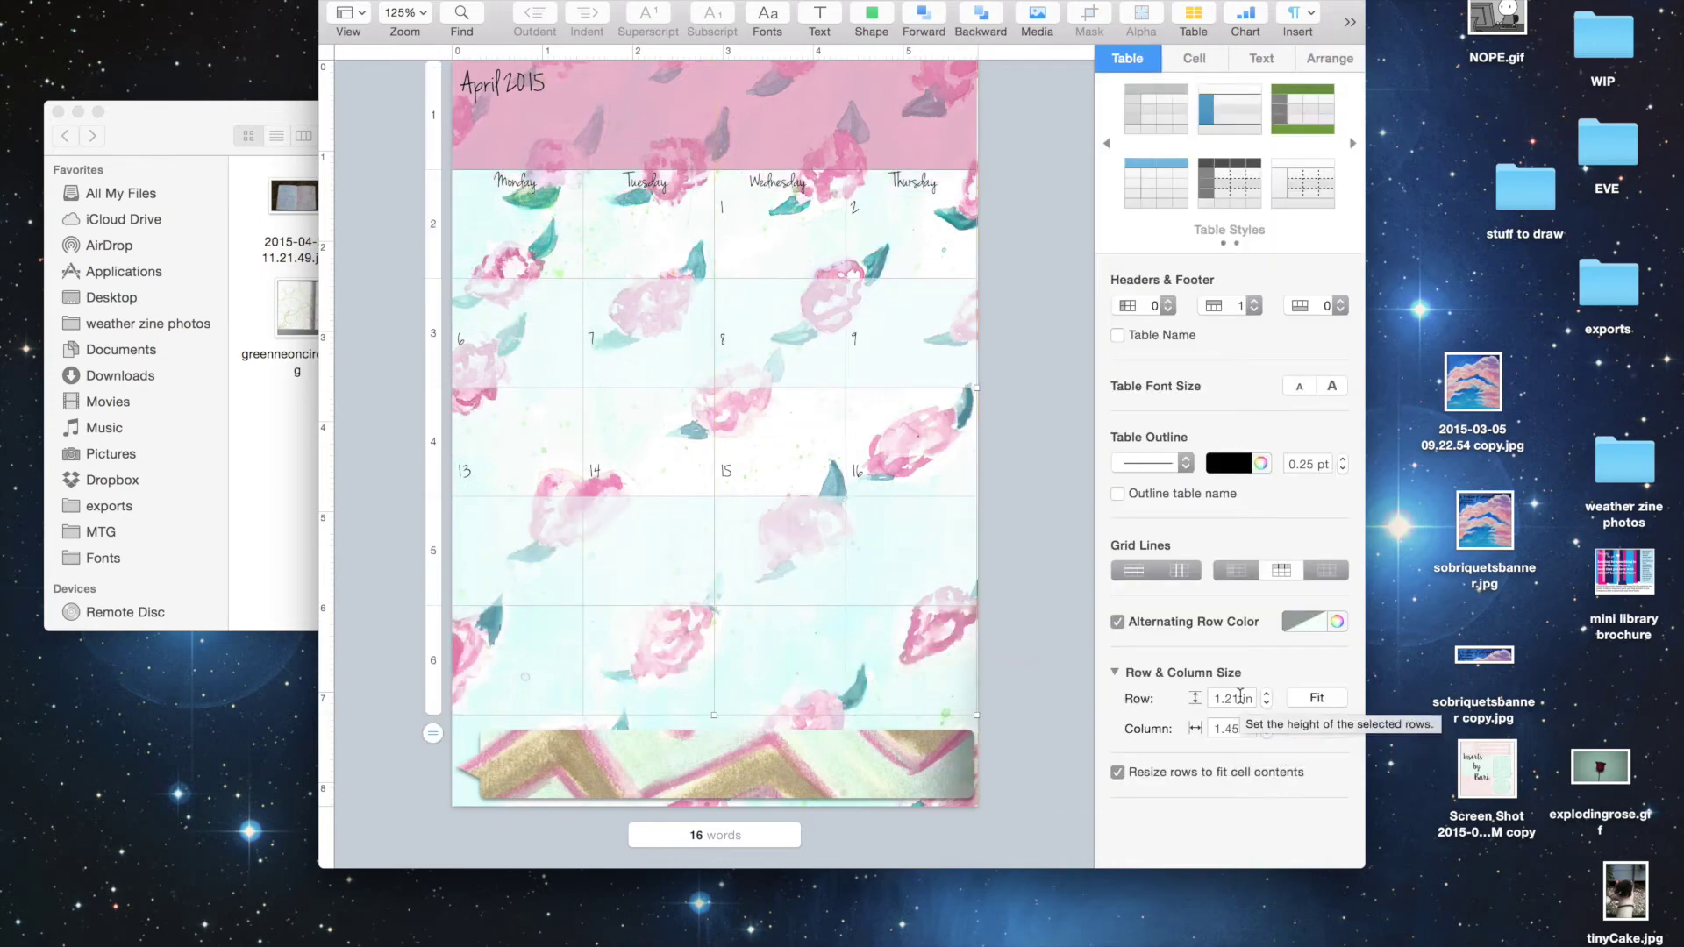
Step: Set the table's column width to 1.21 in
{"action": "double_click", "coordinate": [1229, 729]}
{"action": "type", "text": "1.21"}
{"action": "key", "text": "Return"}
{"action": "left_click", "coordinate": [1018, 394]}
{"action": "left_click", "coordinate": [888, 358]}
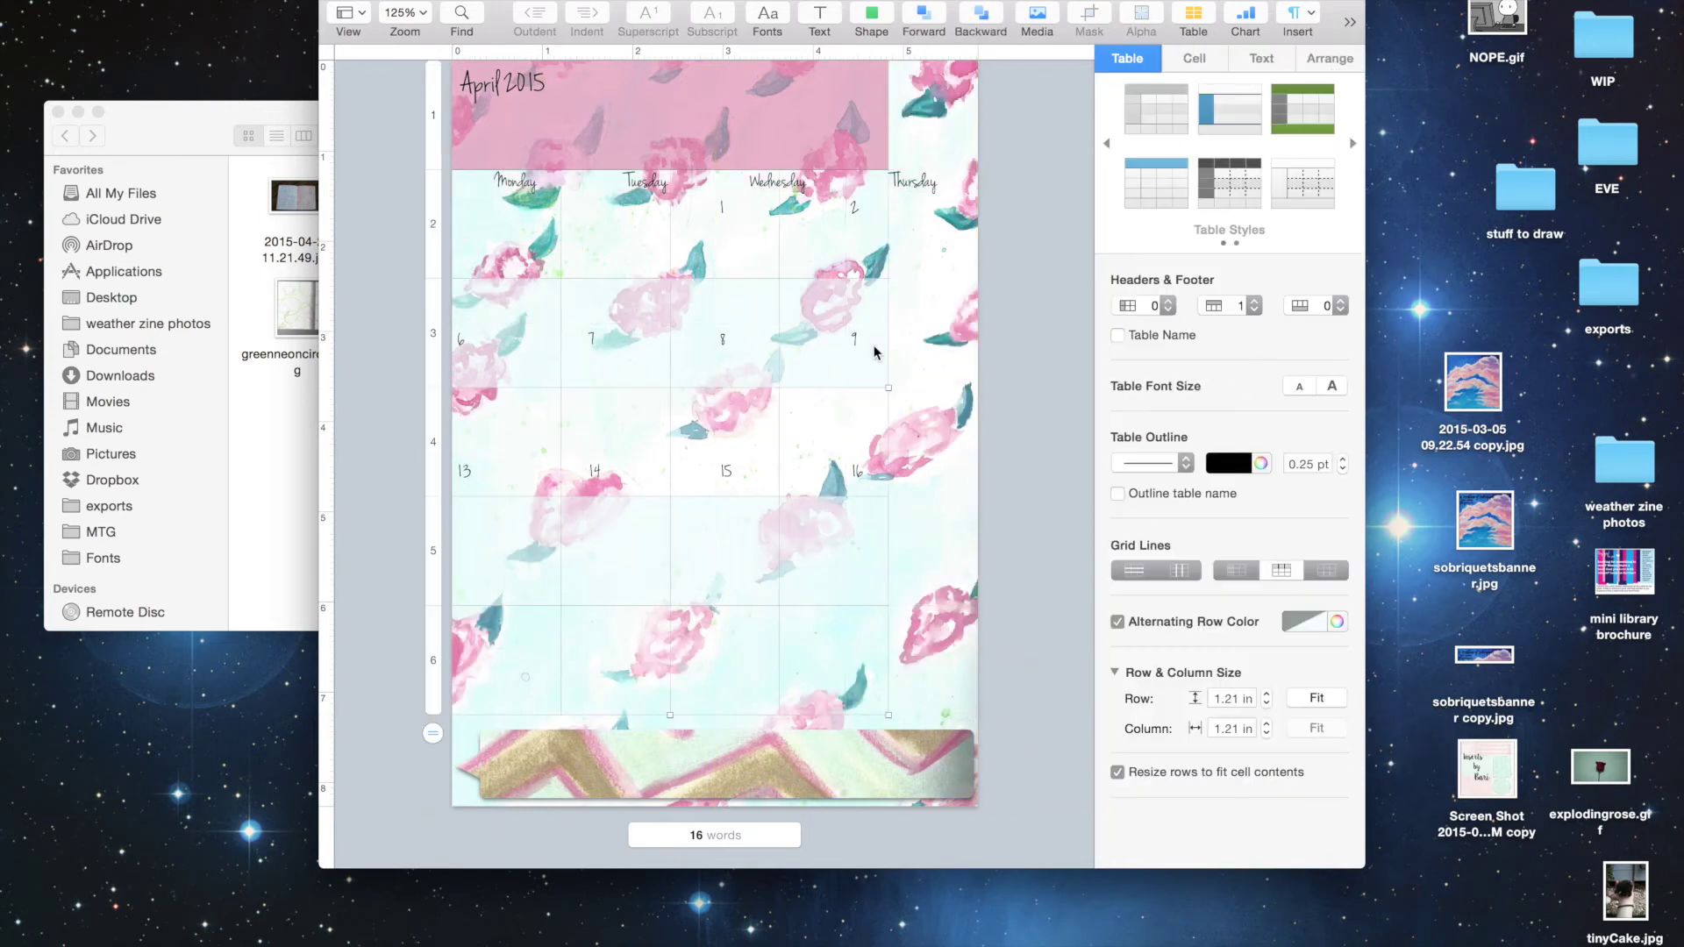
Step: Move the chevron banner down and set the table's column width and row height to 1.3 in
{"action": "left_click_drag", "start_coordinate": [758, 792], "coordinate": [754, 835]}
{"action": "left_click", "coordinate": [823, 660]}
{"action": "double_click", "coordinate": [1230, 729]}
{"action": "type", "text": "1.3"}
{"action": "double_click", "coordinate": [1231, 699]}
{"action": "type", "text": "1.3"}
Step: Resize the chevron banner to about 5.74 by 0.34 in along the page's bottom edge and adjust its style
{"action": "left_click", "coordinate": [798, 768]}
{"action": "left_click", "coordinate": [789, 786]}
{"action": "left_click_drag", "start_coordinate": [467, 807], "coordinate": [970, 789]}
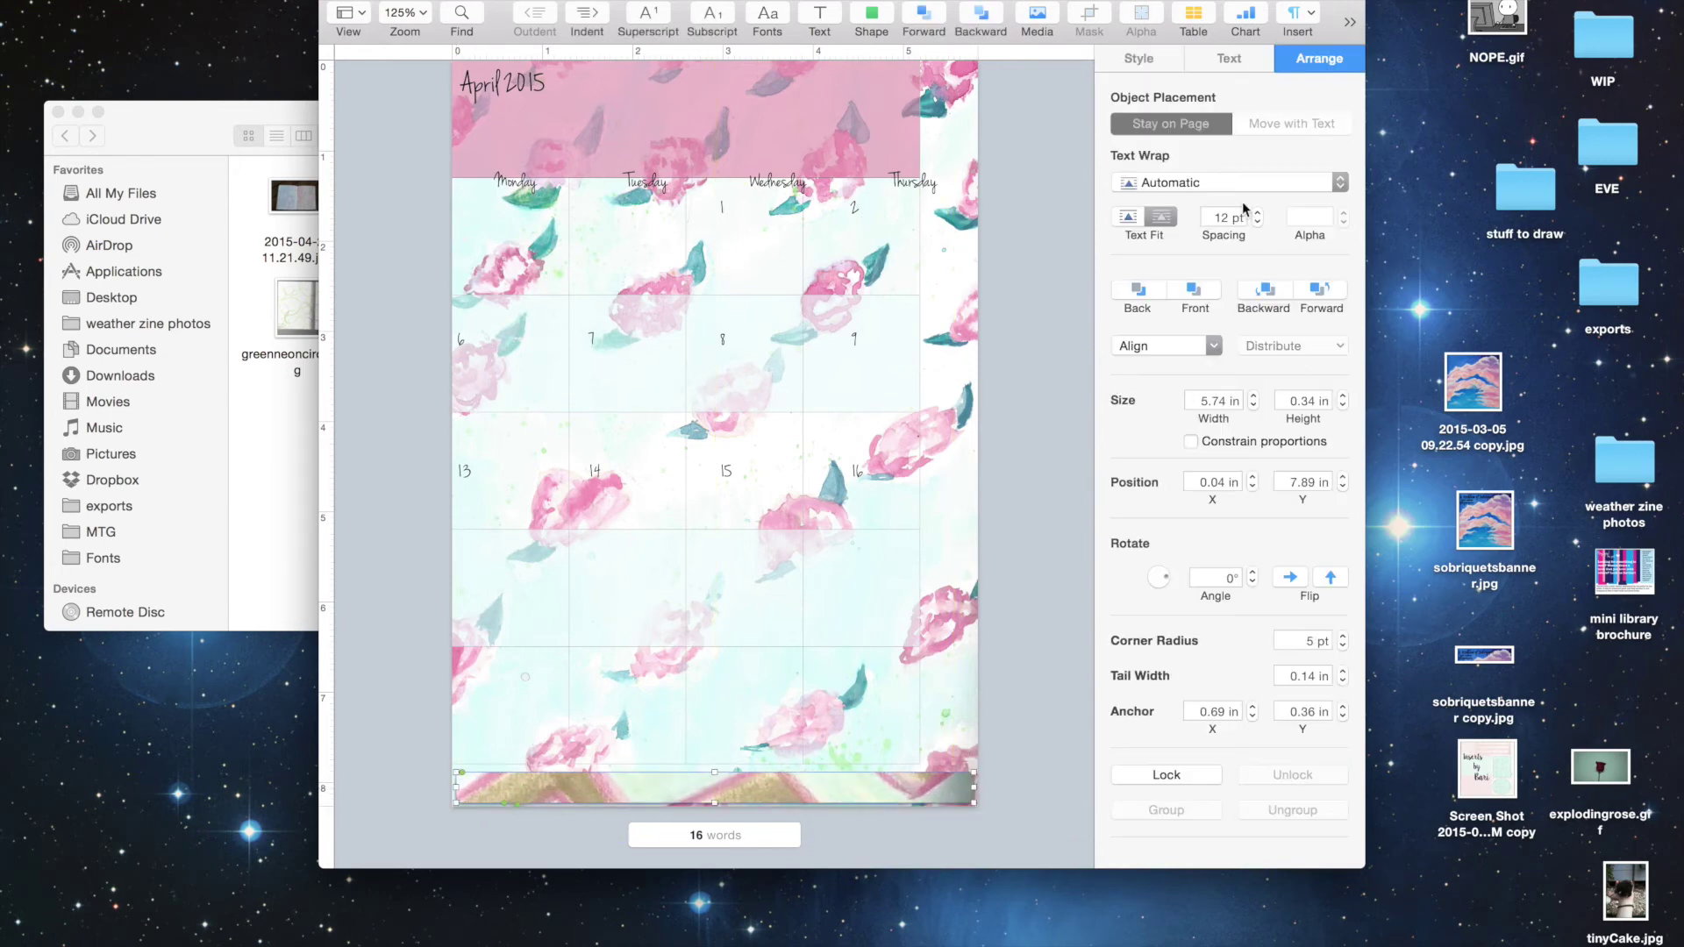
{"action": "left_click", "coordinate": [1138, 59]}
{"action": "scroll", "coordinate": [1127, 785], "scroll_direction": "down", "scroll_amount": 3}
{"action": "left_click_drag", "start_coordinate": [1198, 837], "coordinate": [1214, 839]}
{"action": "left_click", "coordinate": [1063, 770]}
Step: Reposition the four weekday labels at the bottom of the header row over the narrowed columns
{"action": "left_click", "coordinate": [721, 211]}
{"action": "left_click_drag", "start_coordinate": [647, 183], "coordinate": [621, 173]}
{"action": "left_click_drag", "start_coordinate": [516, 183], "coordinate": [502, 172]}
{"action": "left_click_drag", "start_coordinate": [779, 183], "coordinate": [739, 174]}
{"action": "left_click_drag", "start_coordinate": [913, 182], "coordinate": [810, 194]}
Step: Move the date labels 1 through 16 into the upper-left corners of their resized cells
{"action": "left_click_drag", "start_coordinate": [723, 210], "coordinate": [695, 196]}
{"action": "left_click_drag", "start_coordinate": [723, 339], "coordinate": [694, 313]}
{"action": "left_click_drag", "start_coordinate": [856, 340], "coordinate": [813, 310]}
{"action": "left_click_drag", "start_coordinate": [593, 339], "coordinate": [578, 310]}
{"action": "left_click_drag", "start_coordinate": [461, 339], "coordinate": [461, 309]}
{"action": "left_click_drag", "start_coordinate": [466, 472], "coordinate": [466, 428]}
{"action": "left_click_drag", "start_coordinate": [596, 472], "coordinate": [581, 429]}
{"action": "left_click_drag", "start_coordinate": [729, 472], "coordinate": [699, 429]}
{"action": "left_click_drag", "start_coordinate": [858, 472], "coordinate": [817, 430]}
Step: Copy date labels into the fourth week's Monday and Tuesday cells and number them 20 and 21
{"action": "left_click", "coordinate": [465, 428]}
{"action": "key", "text": "super+v"}
{"action": "double_click", "coordinate": [466, 546]}
{"action": "left_click_drag", "start_coordinate": [484, 445], "coordinate": [698, 548]}
{"action": "type", "text": "20"}
{"action": "double_click", "coordinate": [580, 546]}
{"action": "type", "text": "21"}
Step: Copy date labels into the fourth week's Wednesday and Thursday cells and number them 22 and 23
{"action": "key", "text": "super+v"}
{"action": "double_click", "coordinate": [699, 546]}
{"action": "type", "text": "22"}
{"action": "left_click_drag", "start_coordinate": [481, 442], "coordinate": [818, 546]}
{"action": "double_click", "coordinate": [815, 546]}
{"action": "type", "text": "23"}
{"action": "left_click", "coordinate": [869, 574]}
Step: Copy date labels into the fifth week's Monday and Tuesday cells and number them 27 and 28
{"action": "key", "text": "super+v"}
{"action": "left_click_drag", "start_coordinate": [481, 446], "coordinate": [580, 665]}
{"action": "double_click", "coordinate": [466, 663]}
{"action": "type", "text": "27"}
{"action": "left_click", "coordinate": [639, 688]}
Step: Copy date labels into the fifth week's Wednesday and Thursday cells and number them 29 and 30
{"action": "key", "text": "super+v"}
{"action": "double_click", "coordinate": [698, 664]}
{"action": "type", "text": "29"}
{"action": "left_click", "coordinate": [760, 691]}
{"action": "left_click_drag", "start_coordinate": [480, 445], "coordinate": [816, 664]}
{"action": "key", "text": "super+v"}
{"action": "double_click", "coordinate": [817, 664]}
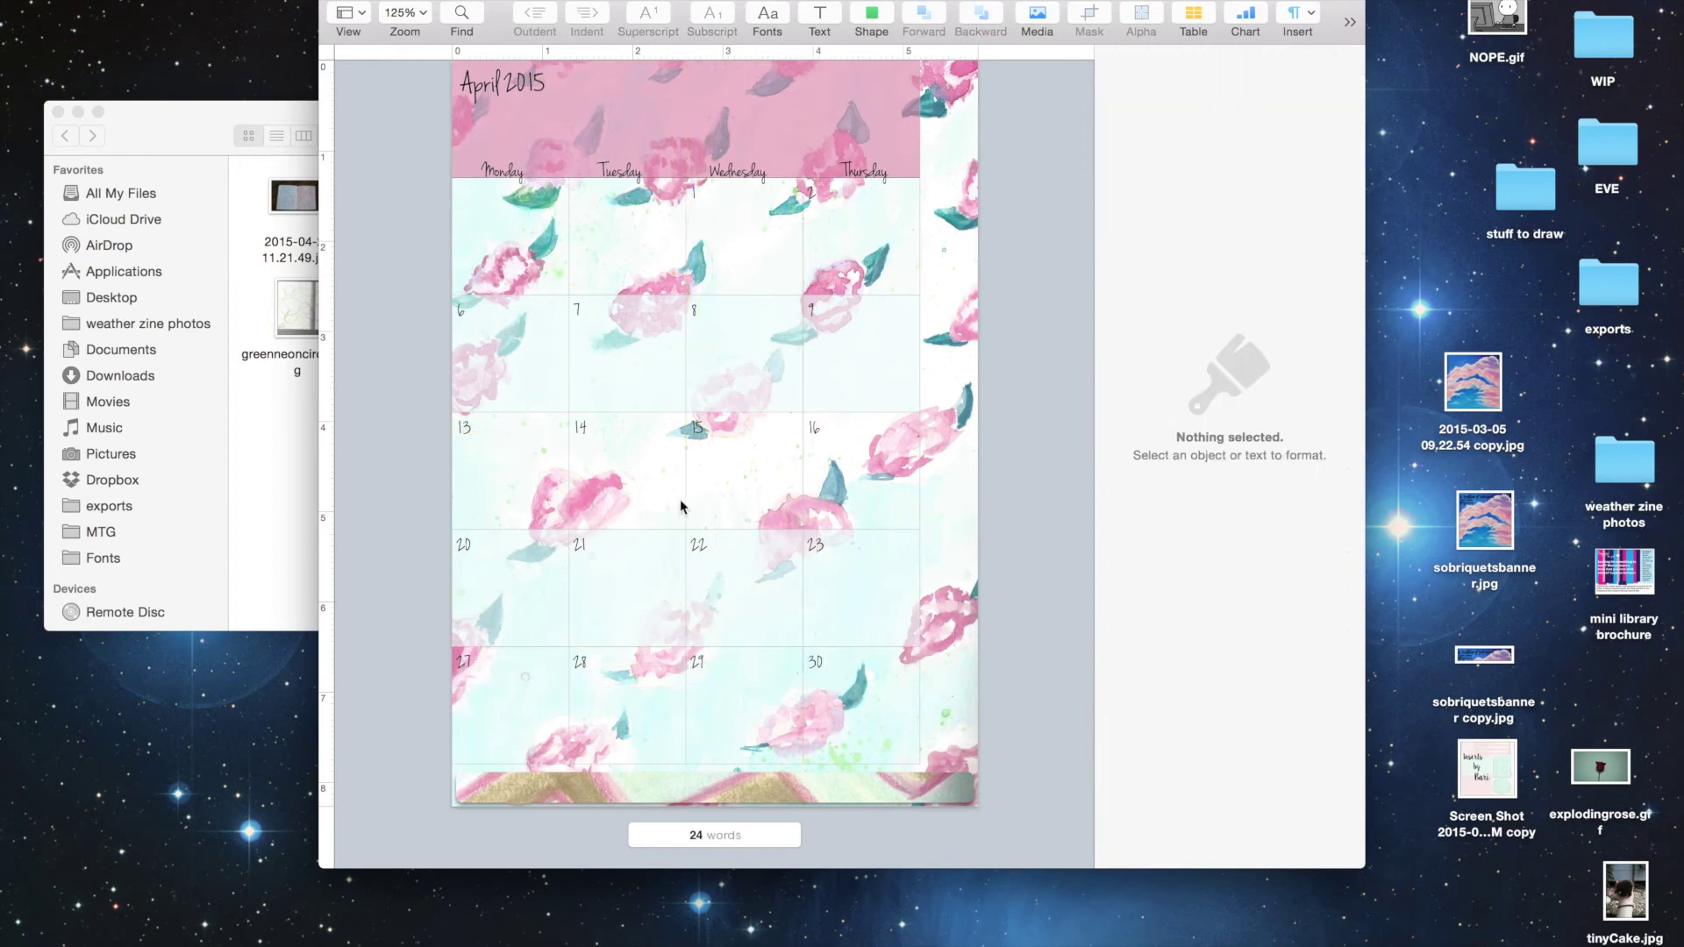
Step: Try filling the header row with a teal sampled from a leaf in the background, at 71% opacity
{"action": "left_click", "coordinate": [859, 123]}
{"action": "left_click", "coordinate": [859, 123]}
{"action": "left_click", "coordinate": [1194, 58]}
{"action": "left_click", "coordinate": [1165, 270]}
{"action": "left_click", "coordinate": [609, 698]}
{"action": "left_click", "coordinate": [962, 408]}
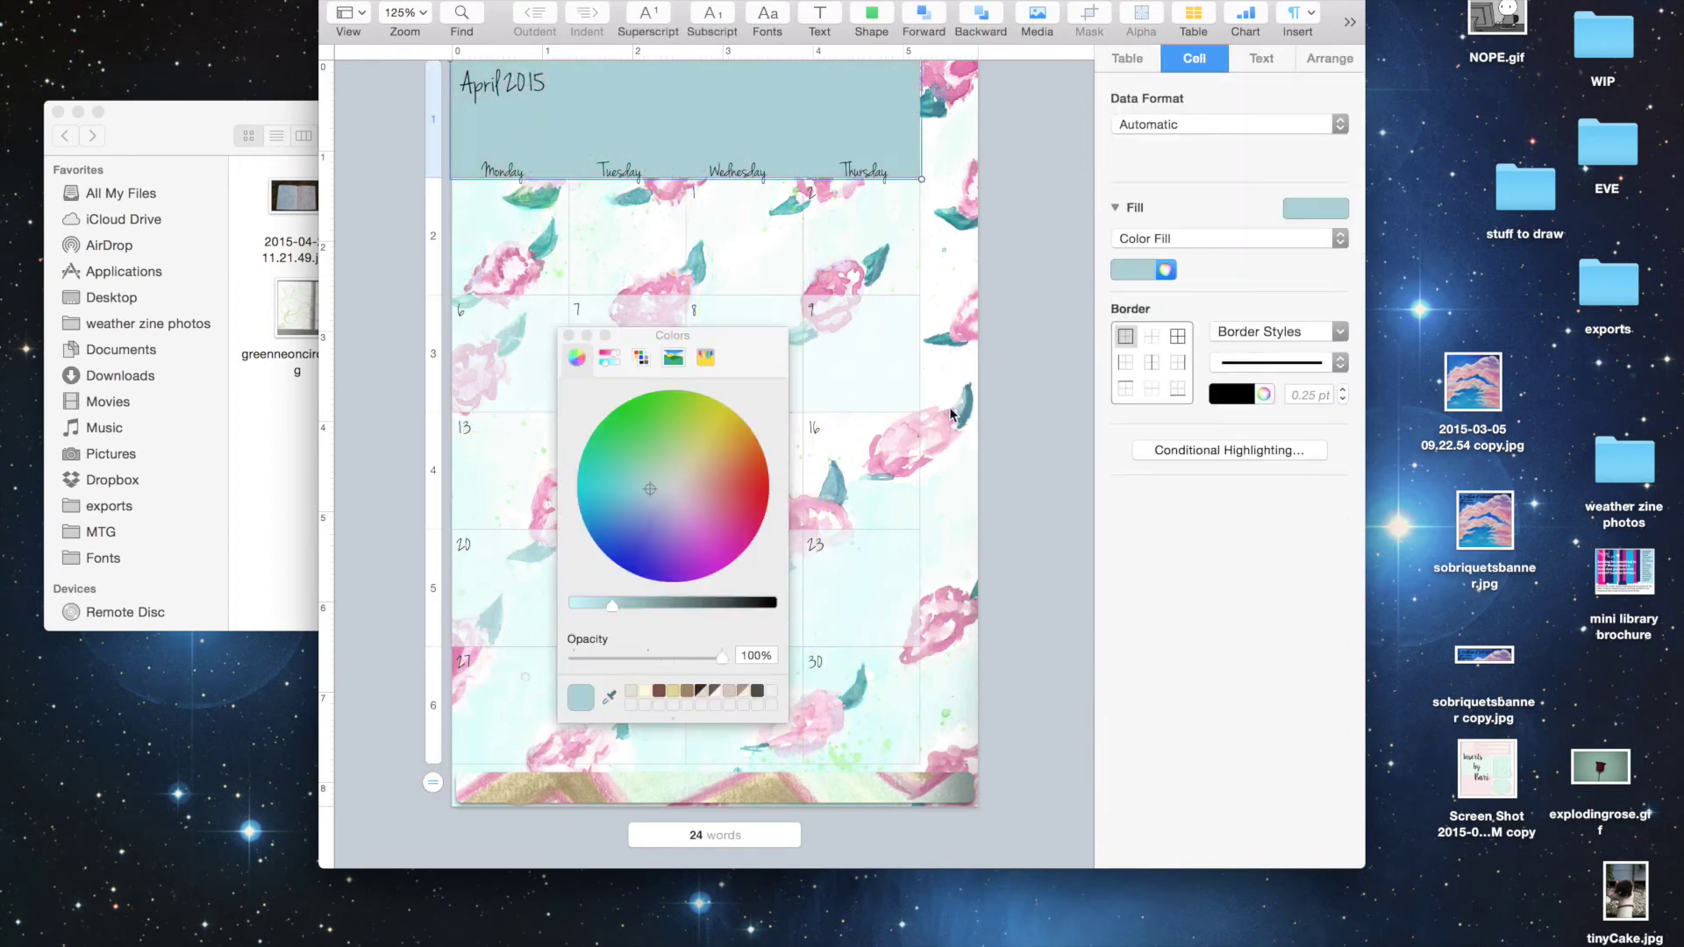
{"action": "left_click_drag", "start_coordinate": [716, 664], "coordinate": [677, 664]}
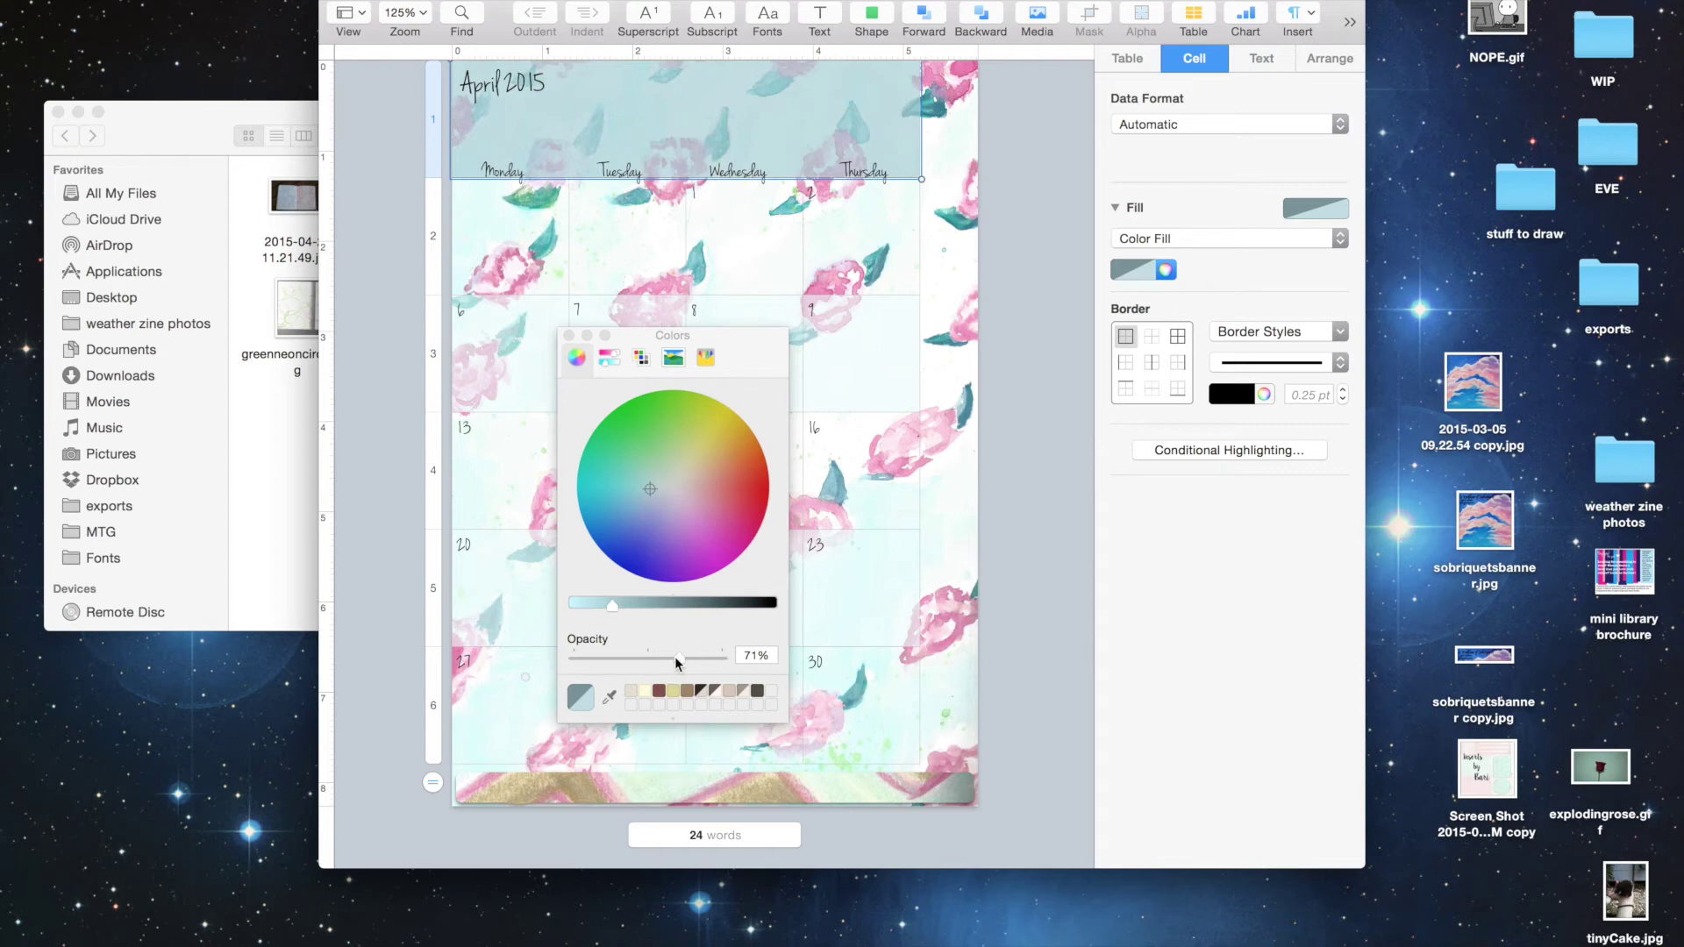
Step: Try a pale pink sampled from a background rose as the alternating row color, at 50% opacity
{"action": "left_click", "coordinate": [848, 374]}
{"action": "left_click", "coordinate": [1130, 58]}
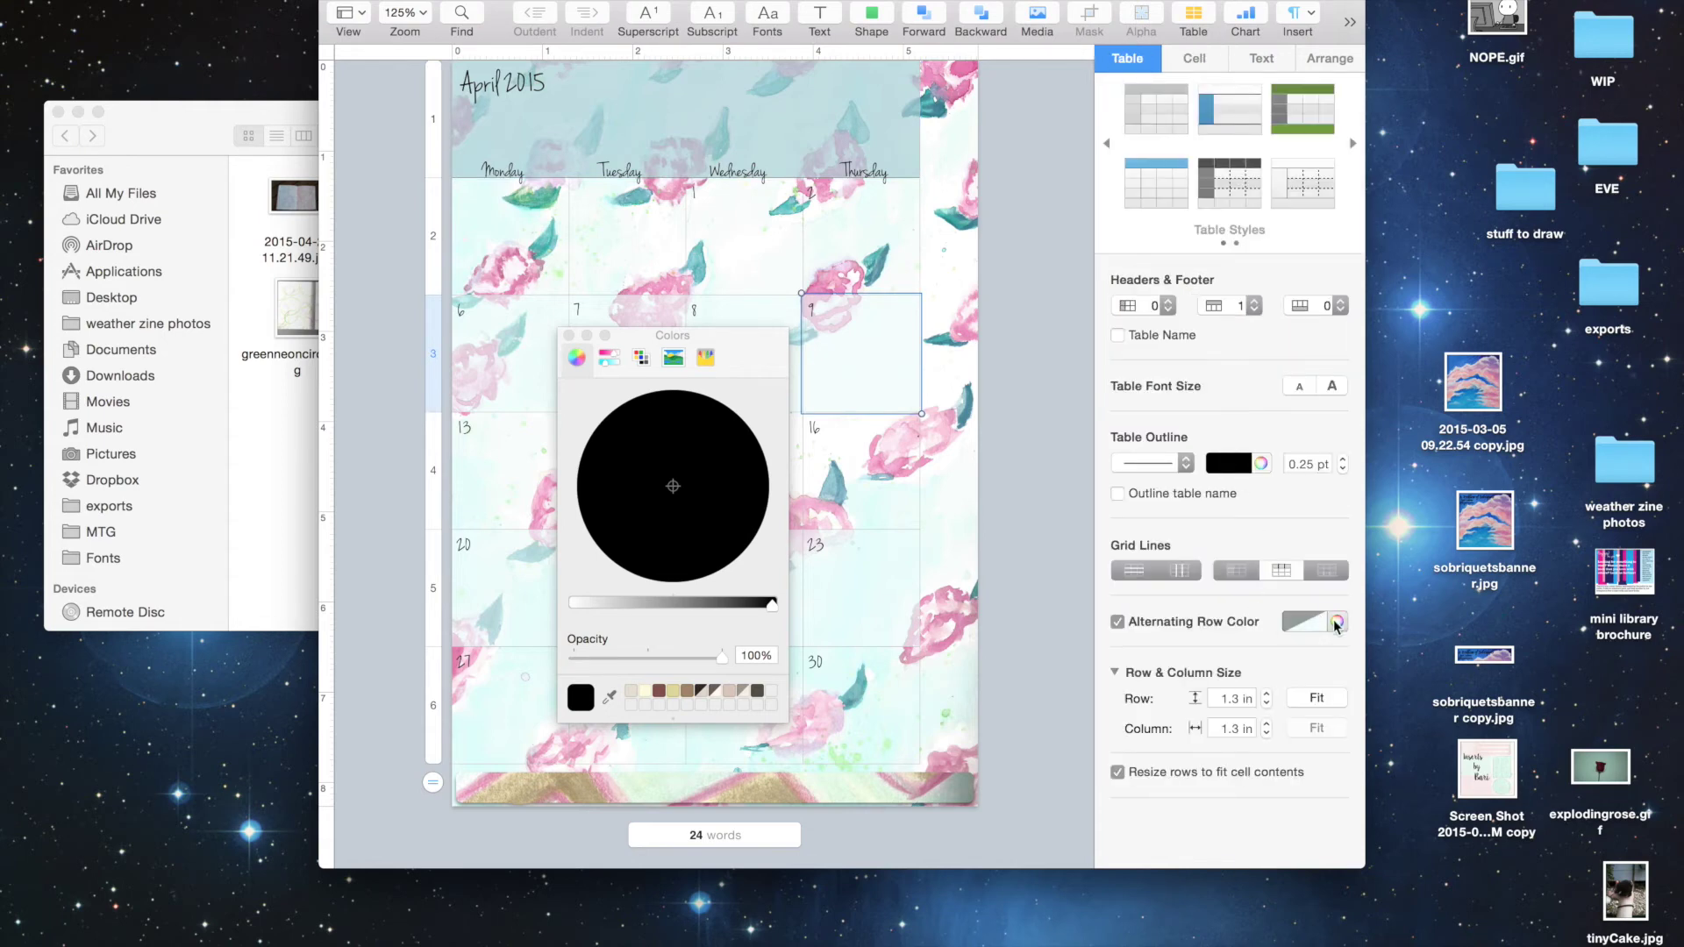
{"action": "left_click", "coordinate": [1336, 622]}
{"action": "left_click", "coordinate": [613, 698]}
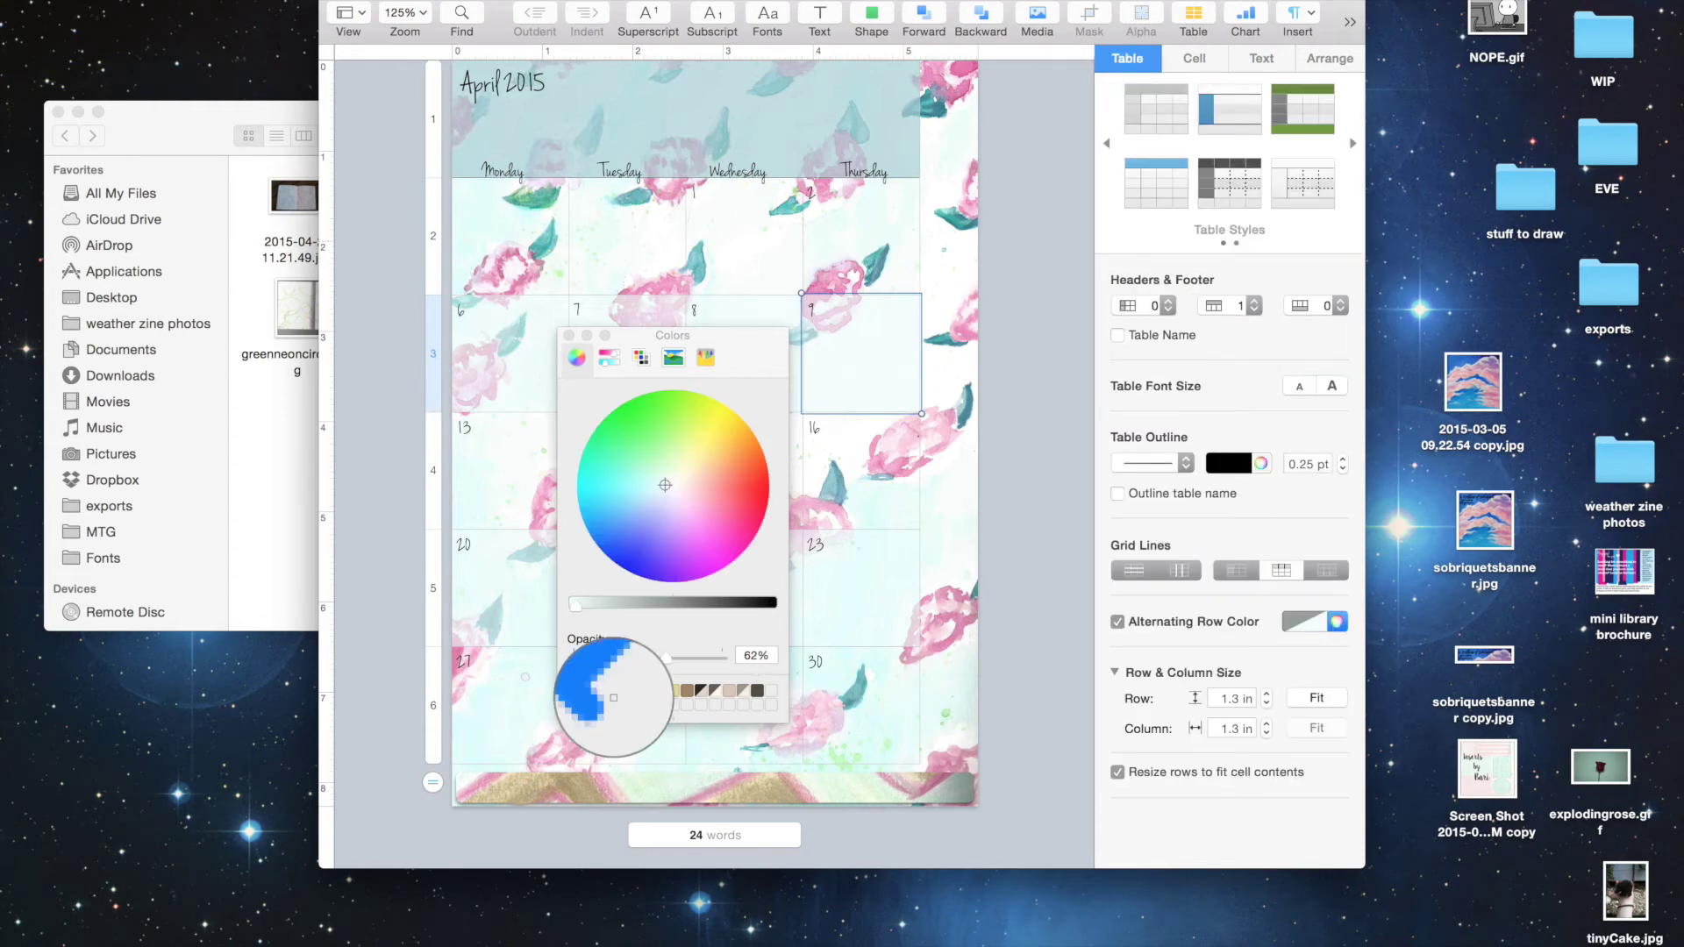
{"action": "left_click", "coordinate": [946, 624]}
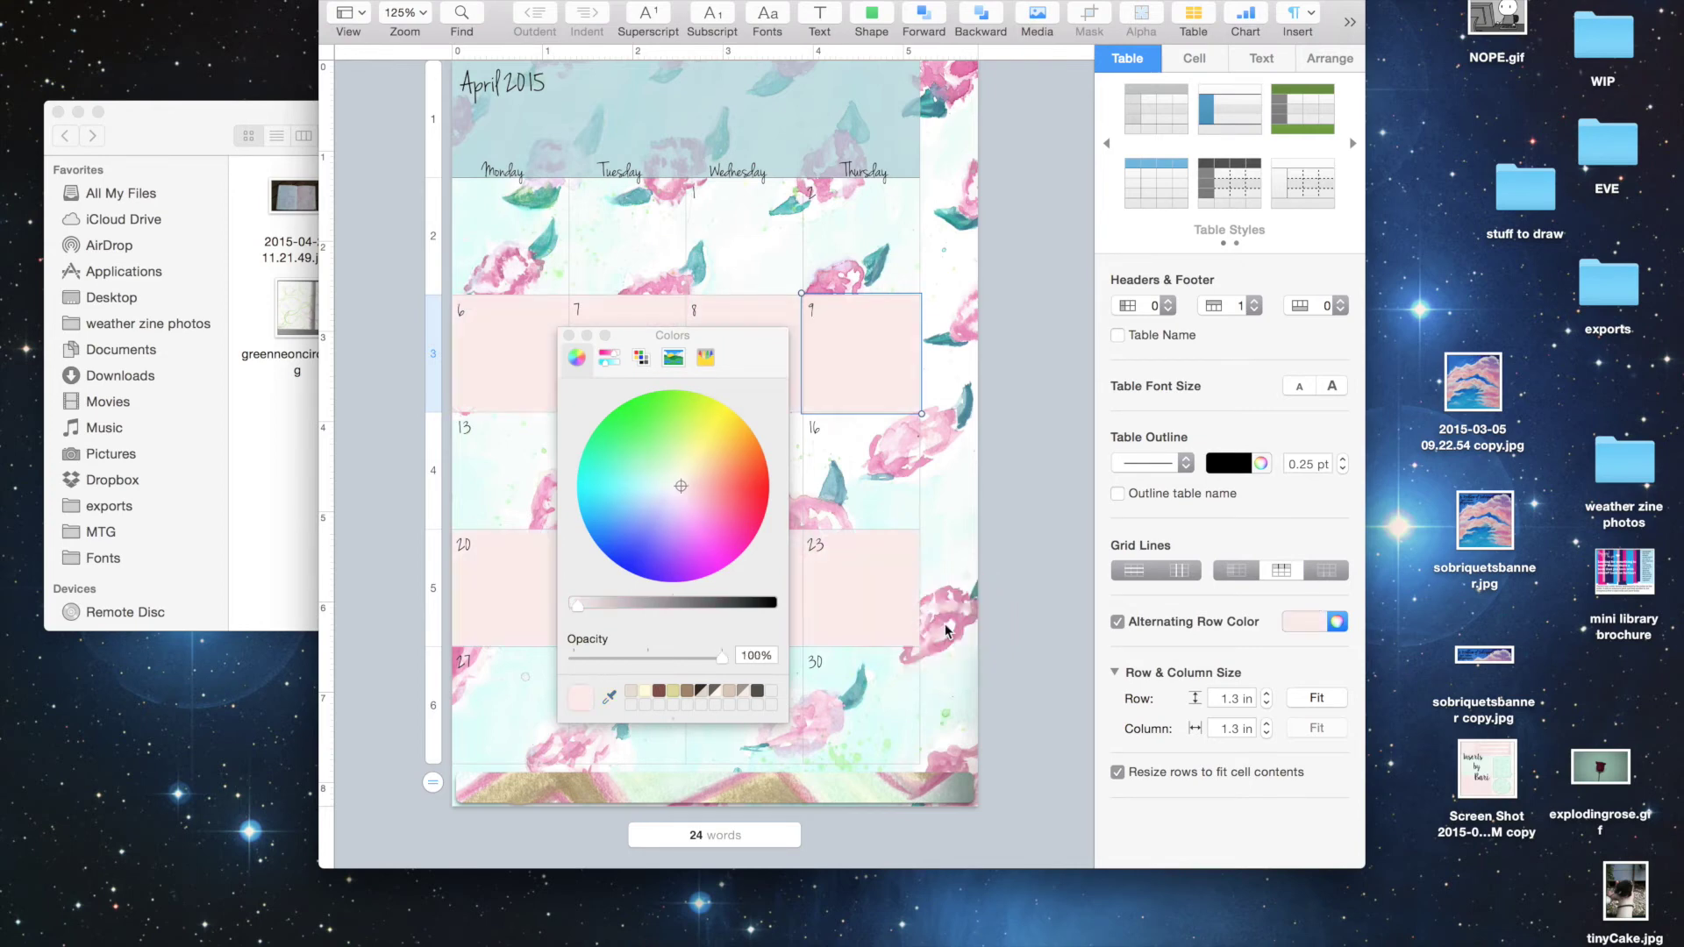
{"action": "left_click_drag", "start_coordinate": [713, 664], "coordinate": [649, 663]}
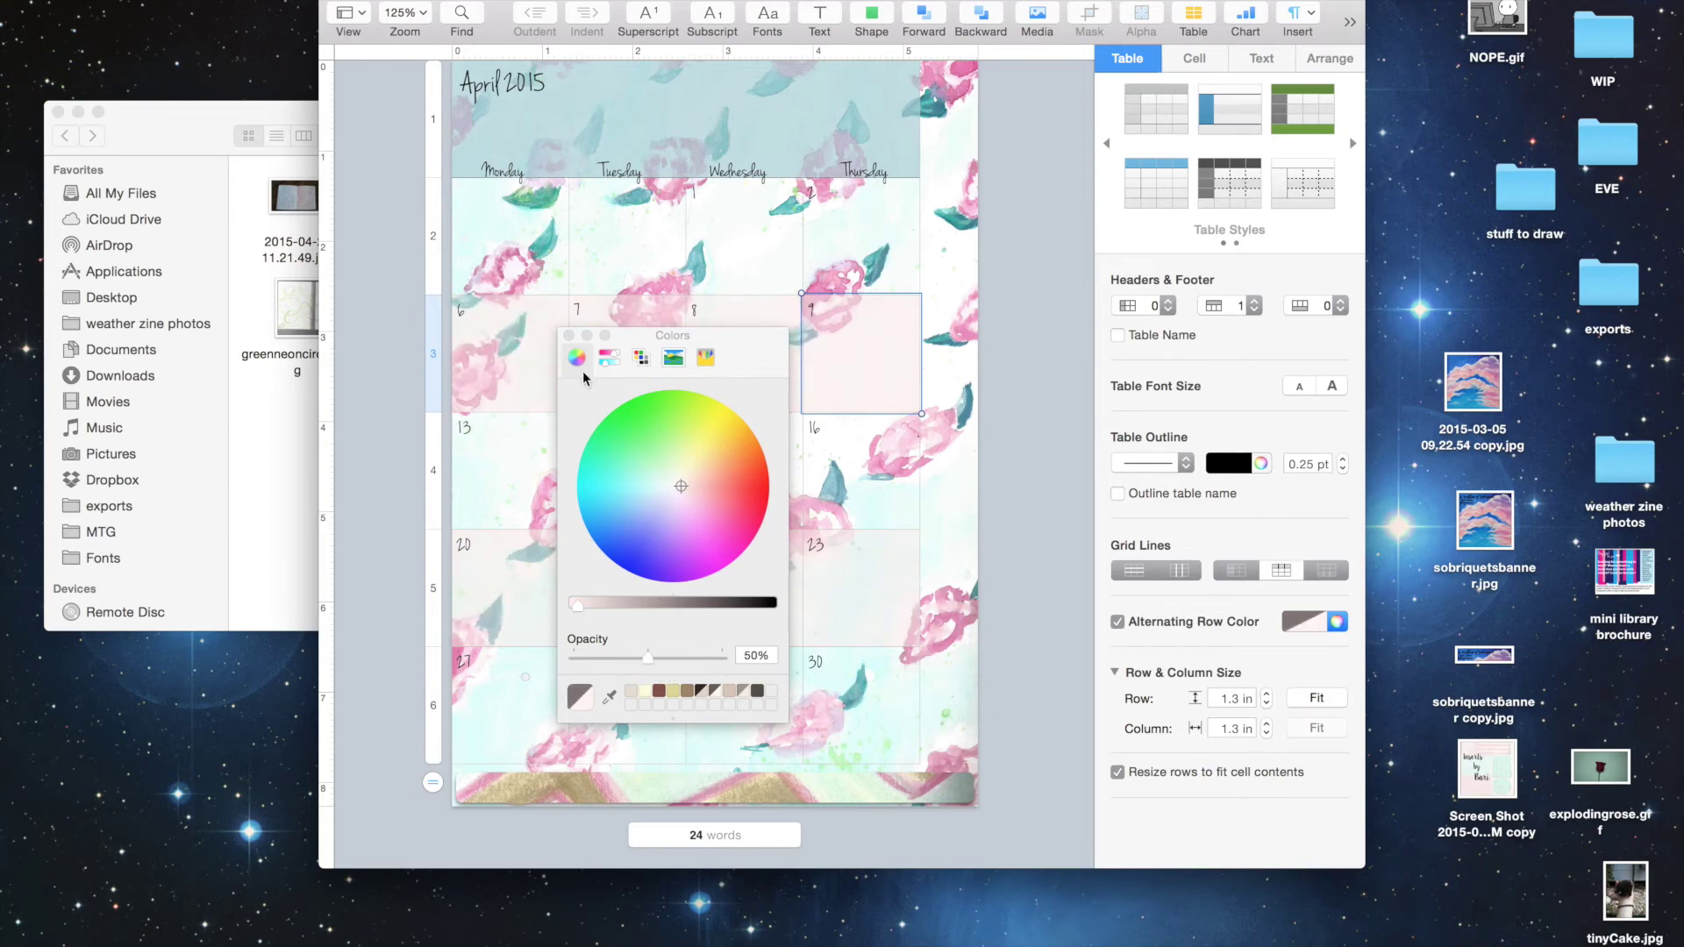
{"action": "left_click", "coordinate": [569, 335]}
{"action": "left_click", "coordinate": [1044, 311]}
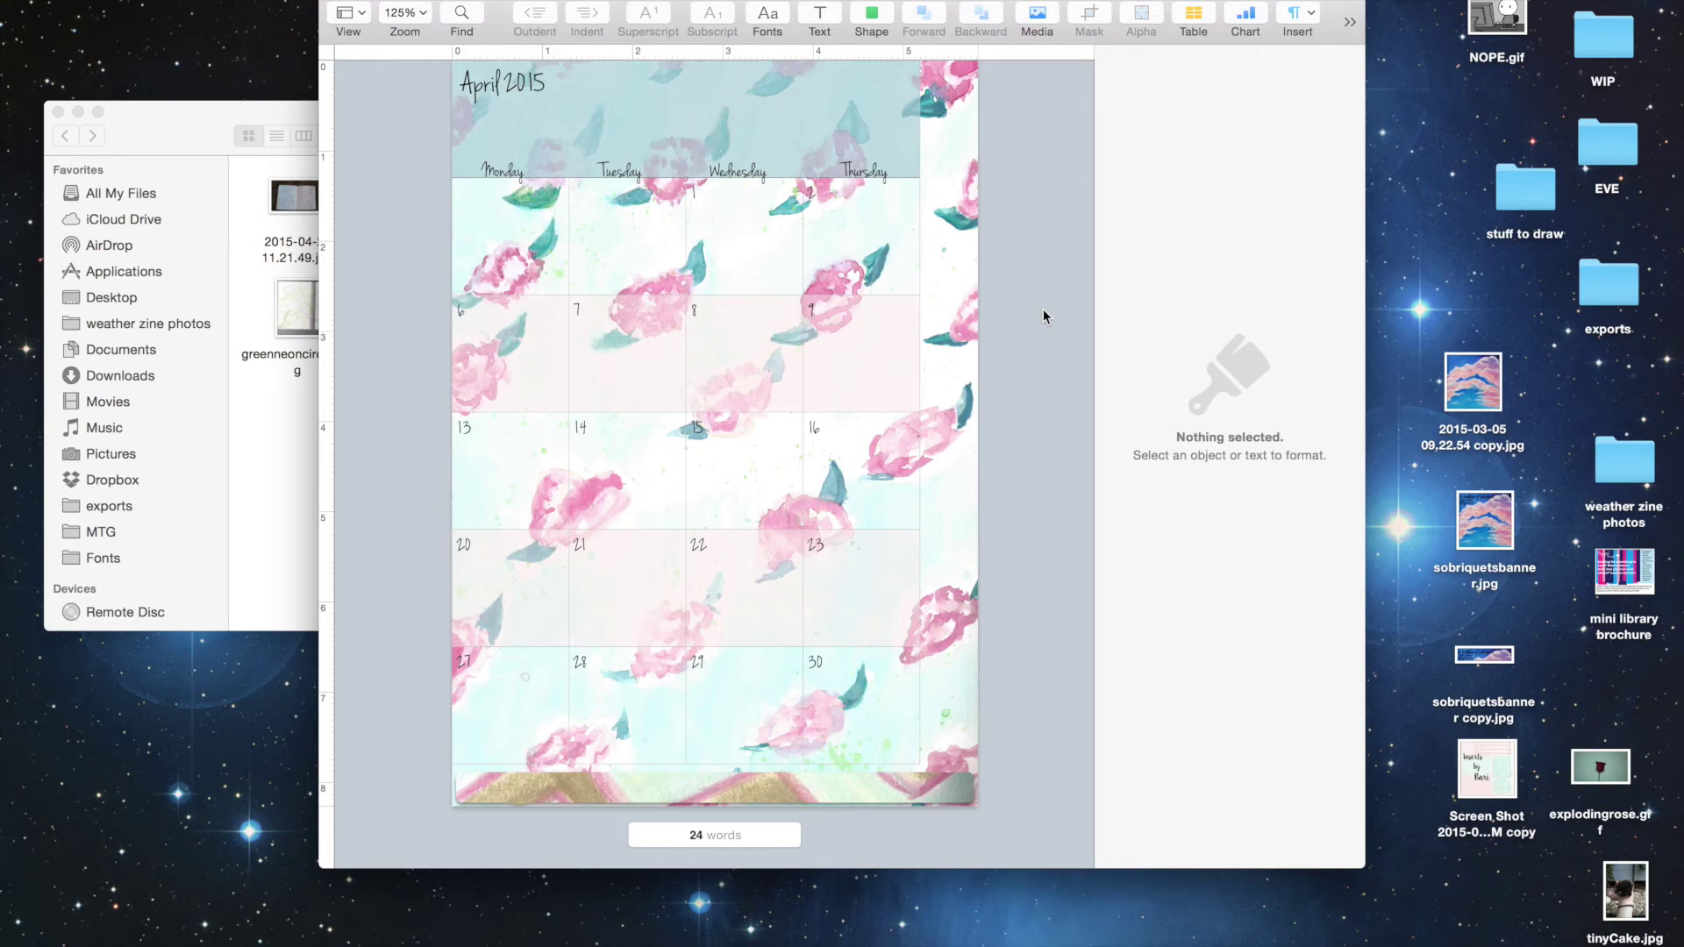
Step: Undo the alternating row color and header fill changes
{"action": "key", "text": "super+z"}
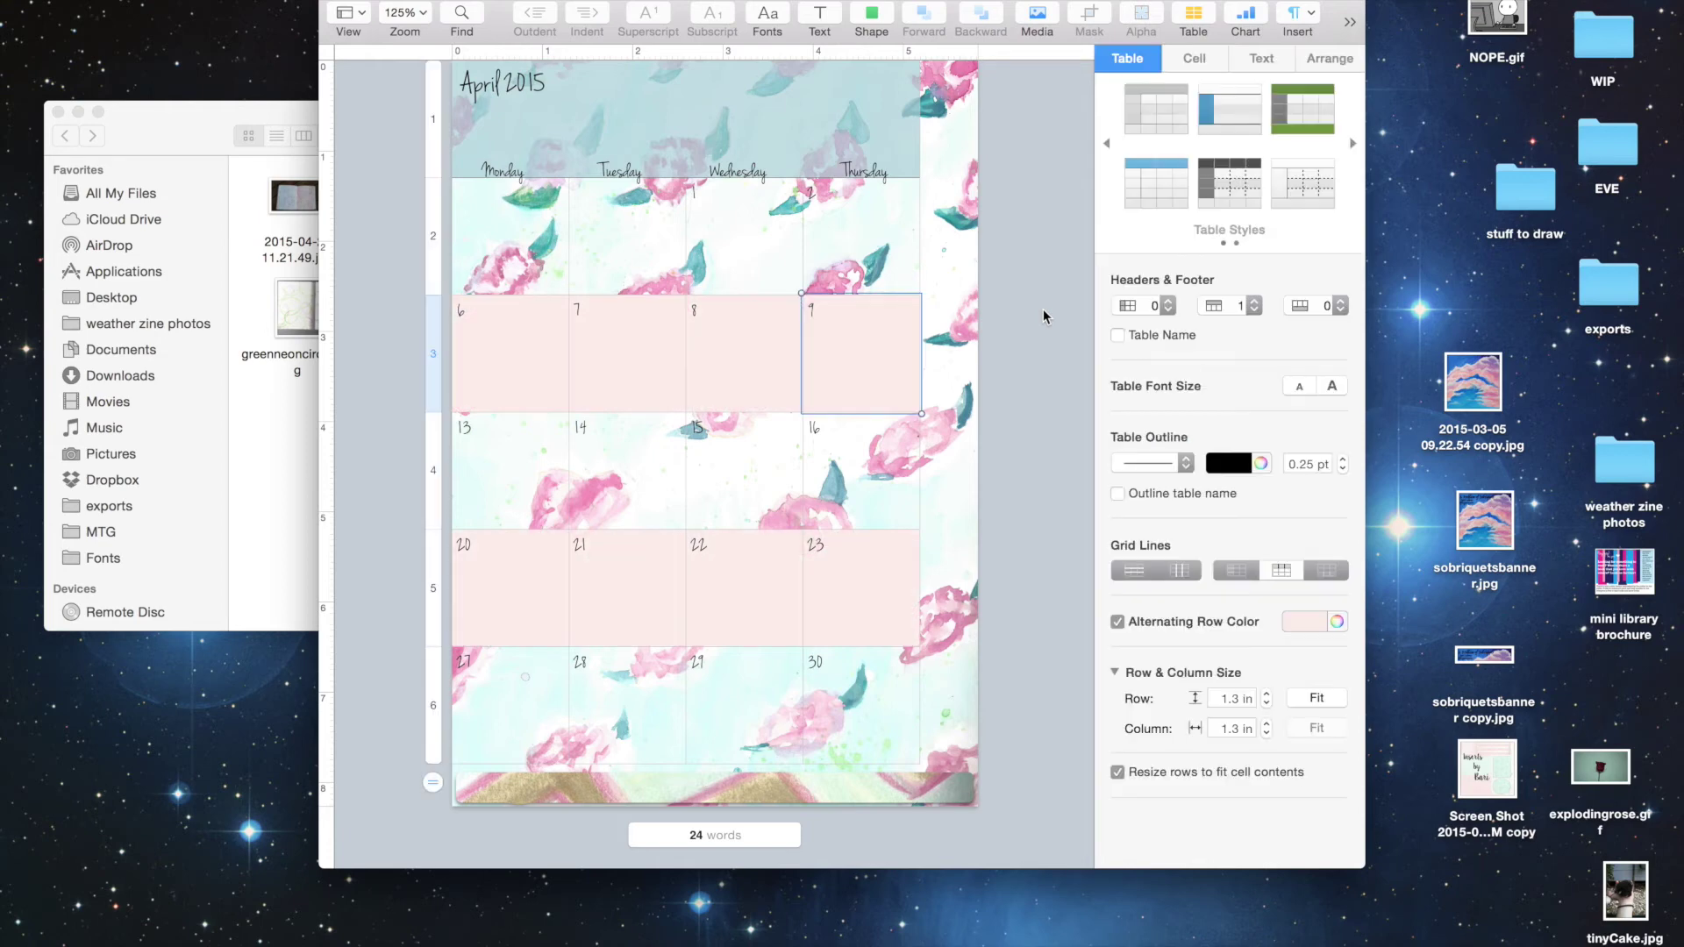
{"action": "key", "text": "super+z"}
{"action": "key", "text": "super+z"}
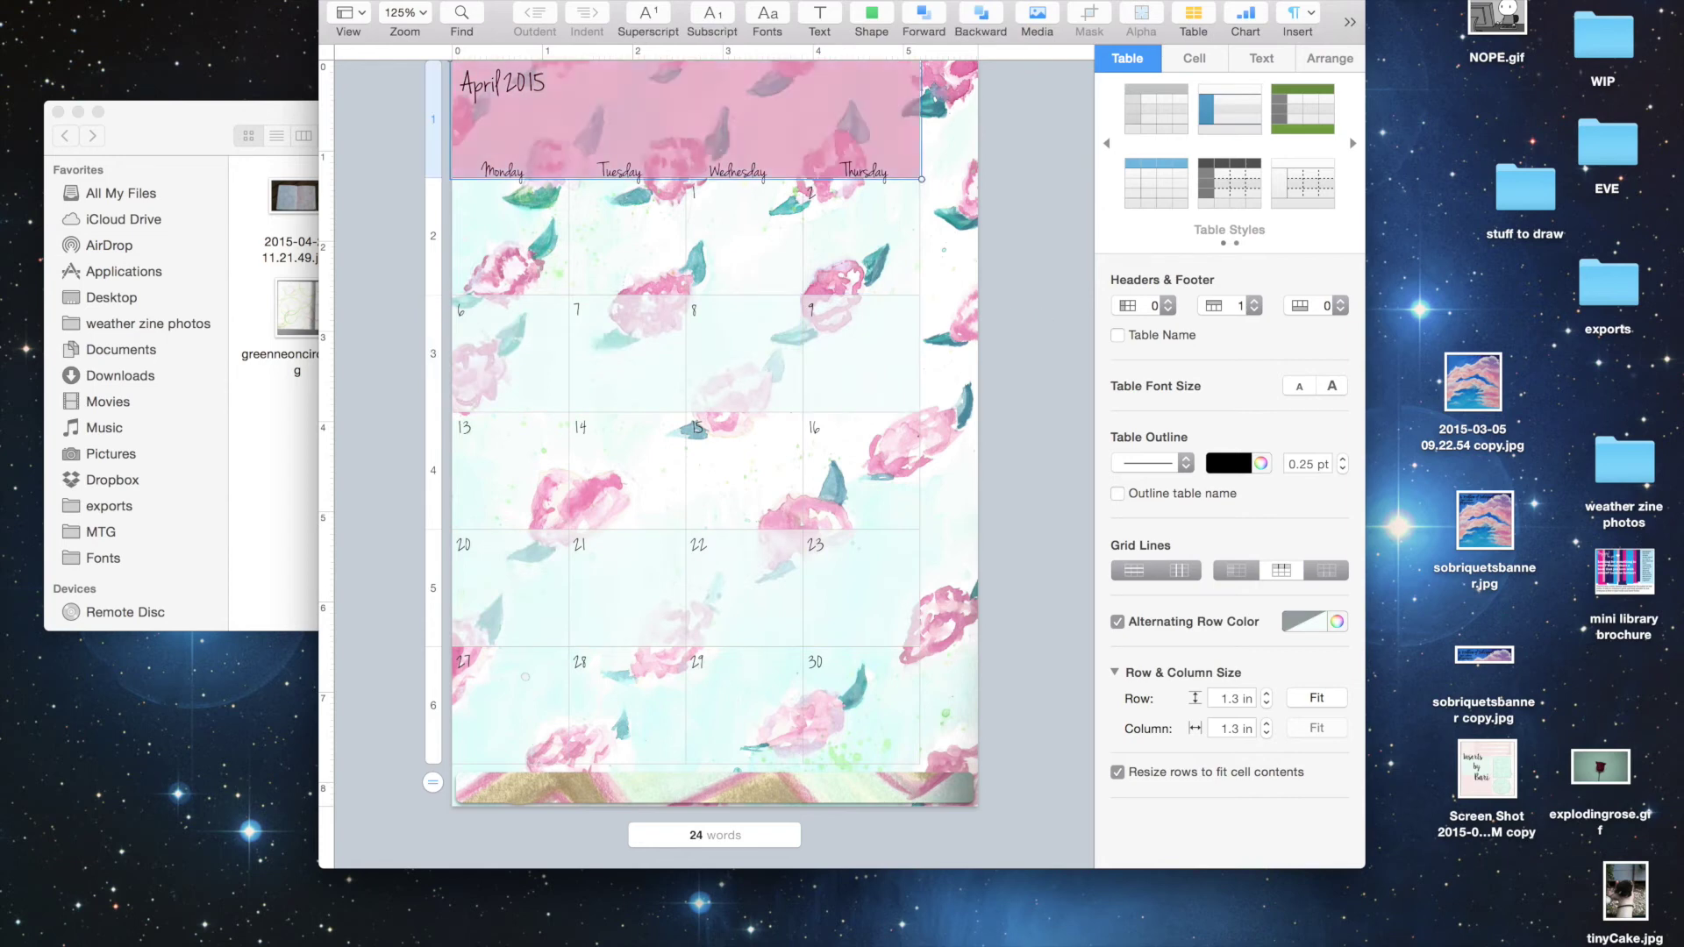
Step: Redo the teal header fill and pale pink alternating row color for comparison, and undo them to restore the pink header
{"action": "left_click", "coordinate": [158, 0]}
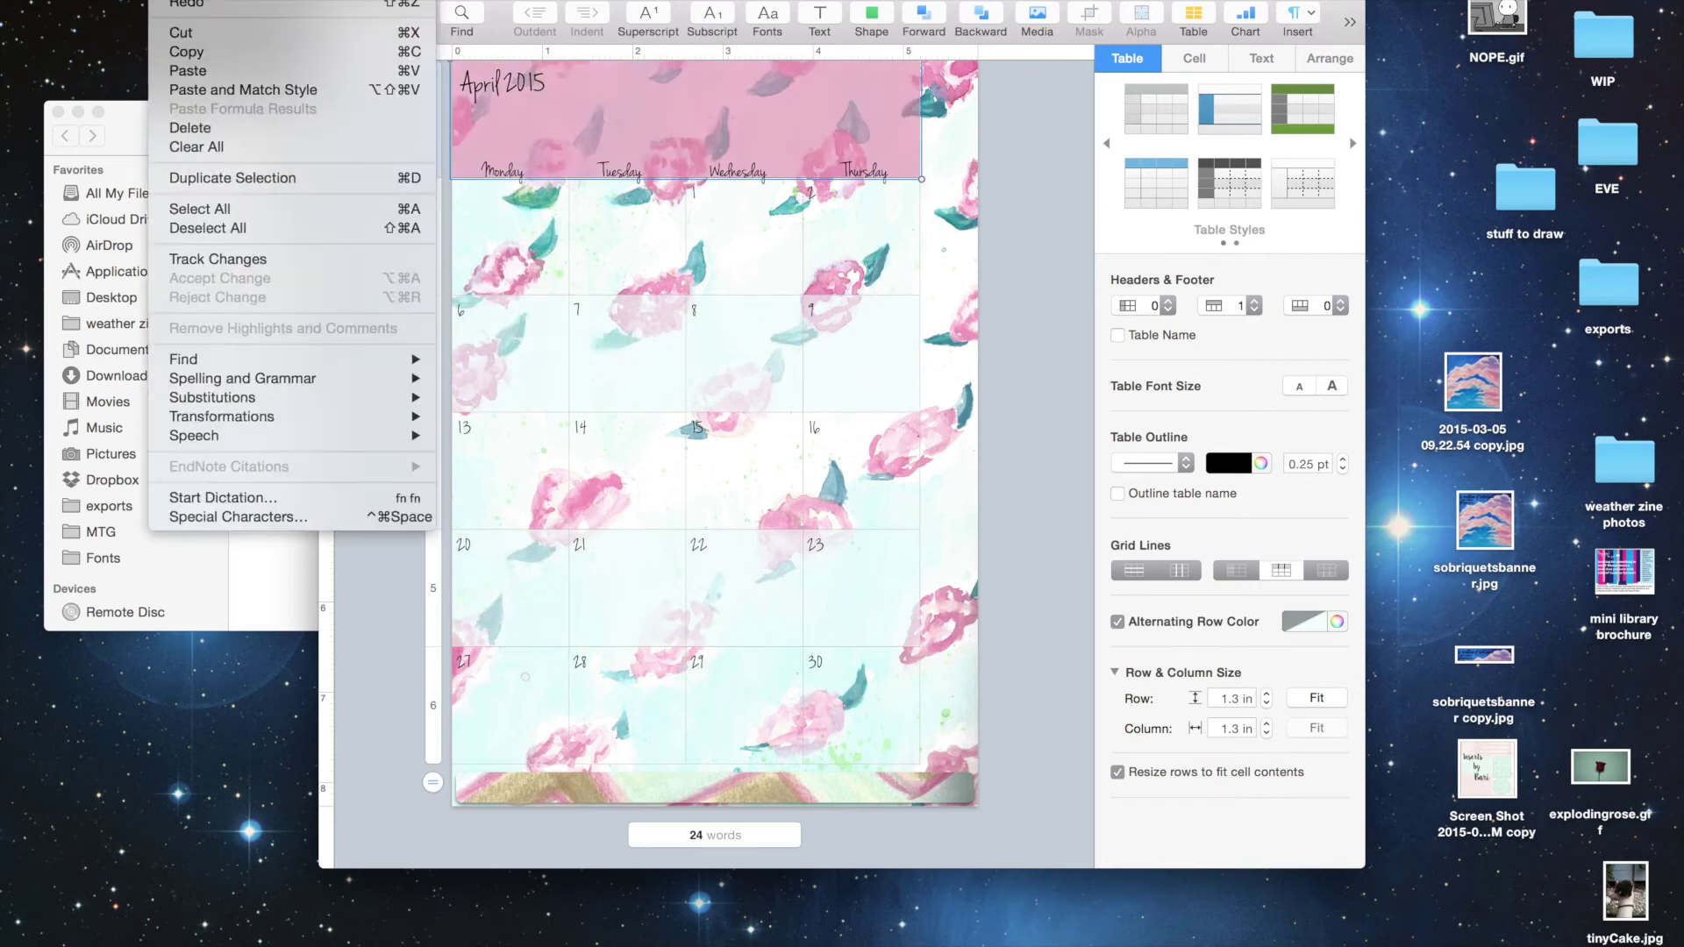
{"action": "mouse_move", "coordinate": [267, 0]}
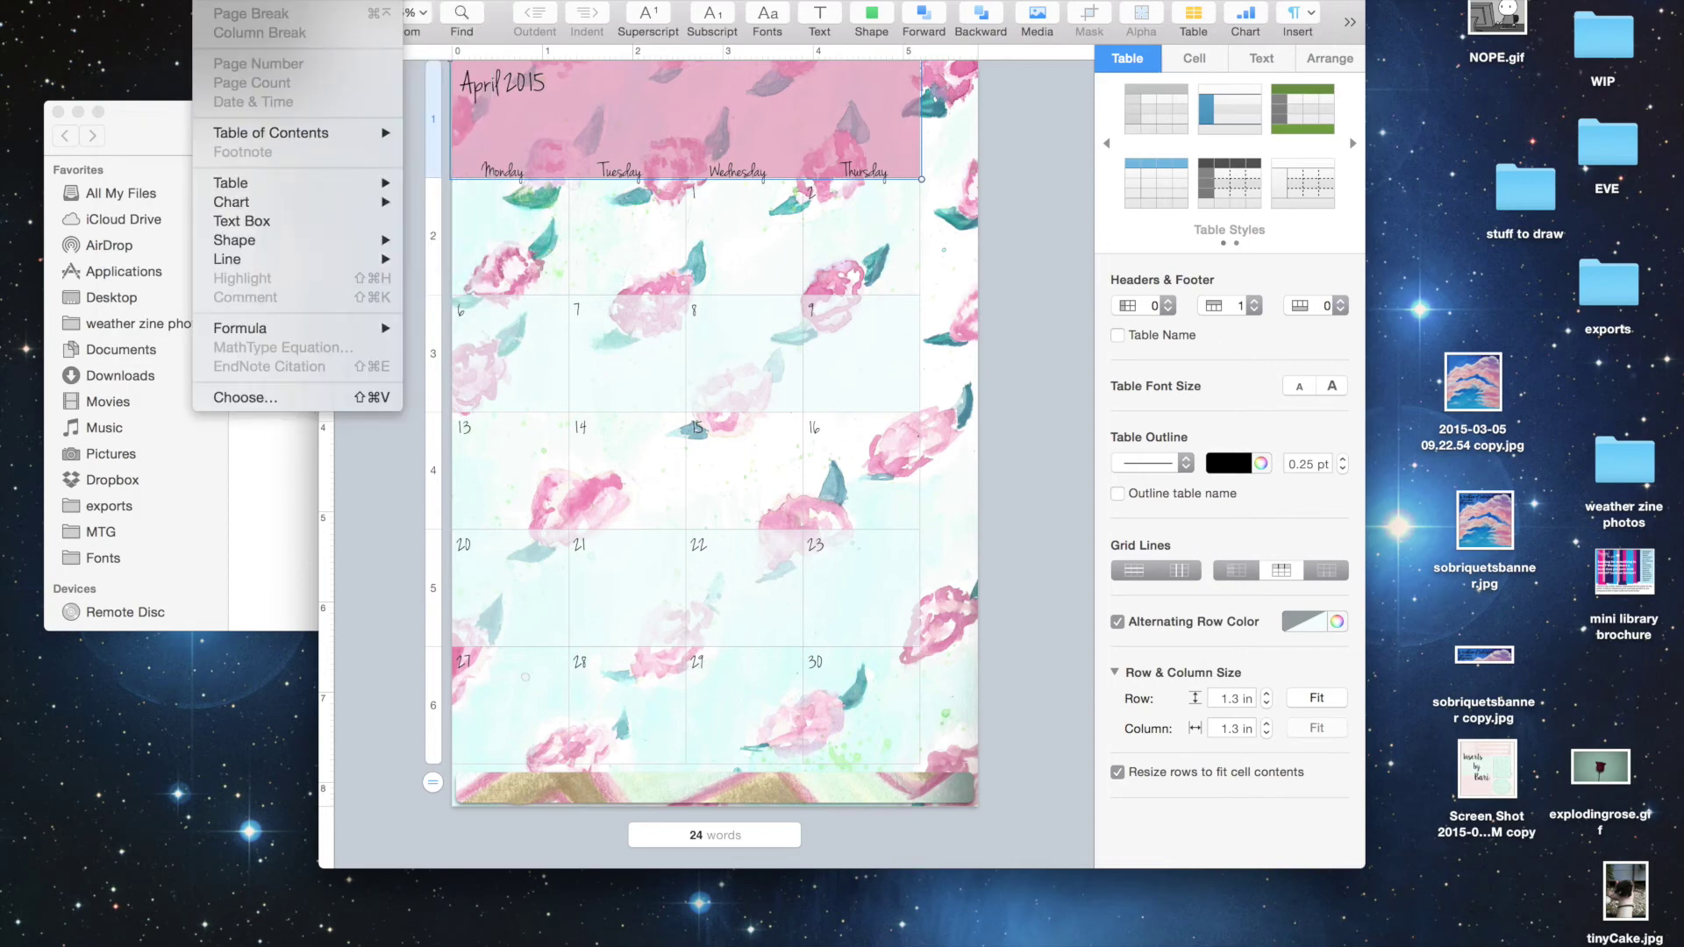
{"action": "mouse_move", "coordinate": [196, 3]}
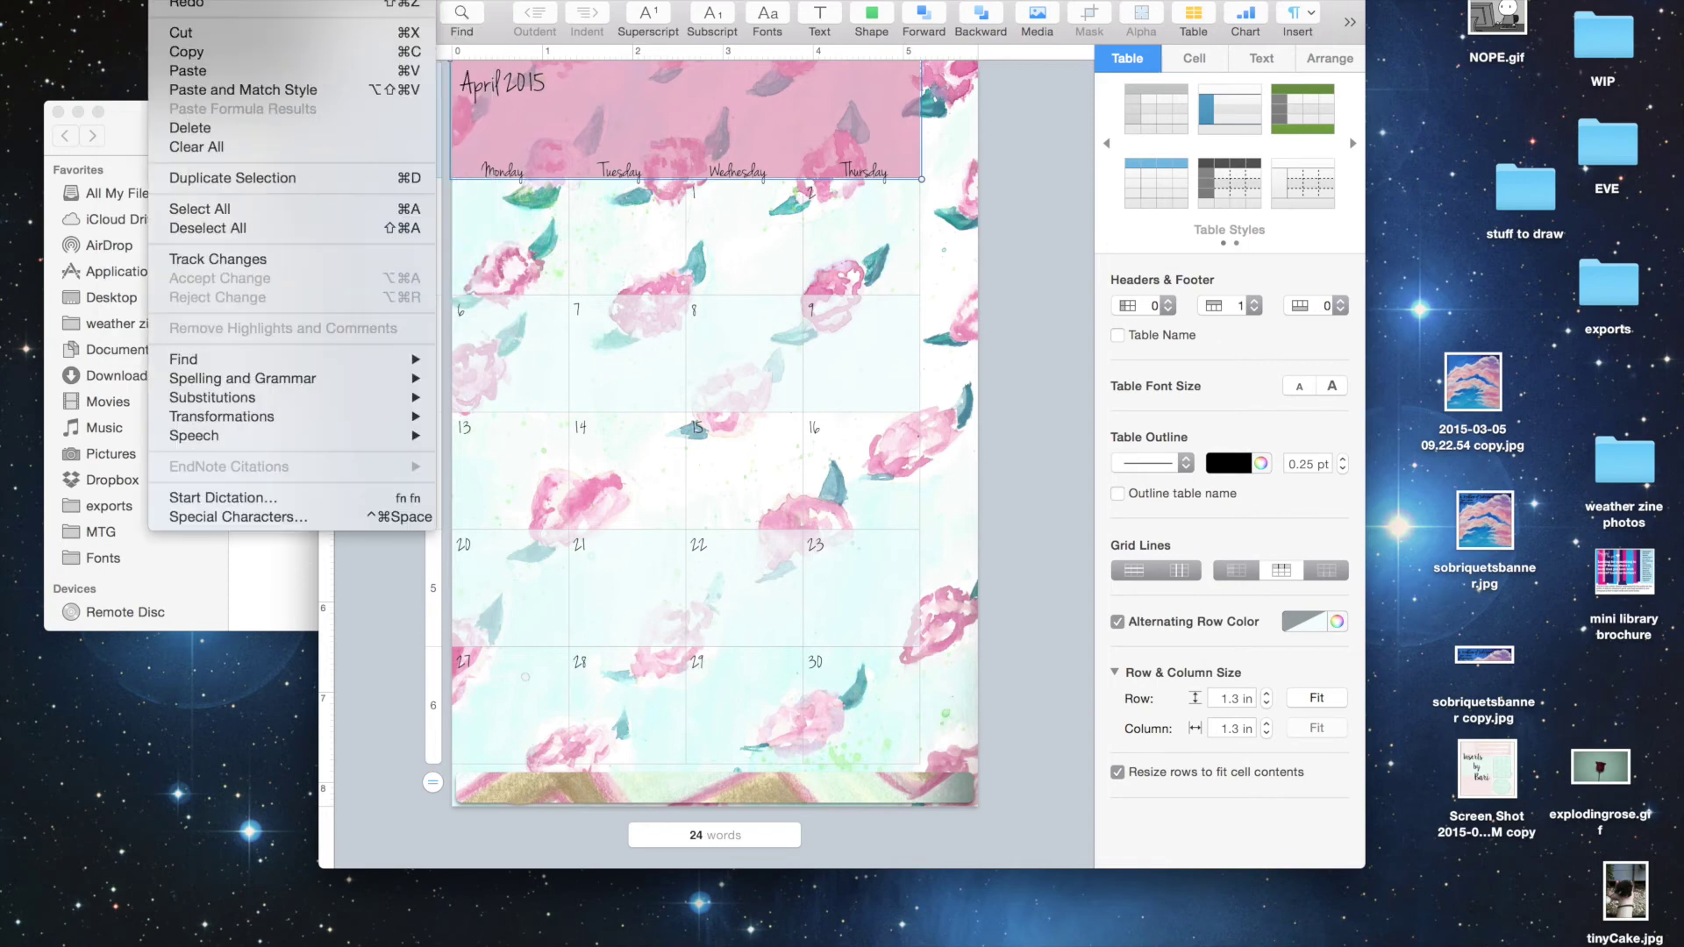
{"action": "left_click", "coordinate": [198, 0]}
{"action": "left_click", "coordinate": [194, 0]}
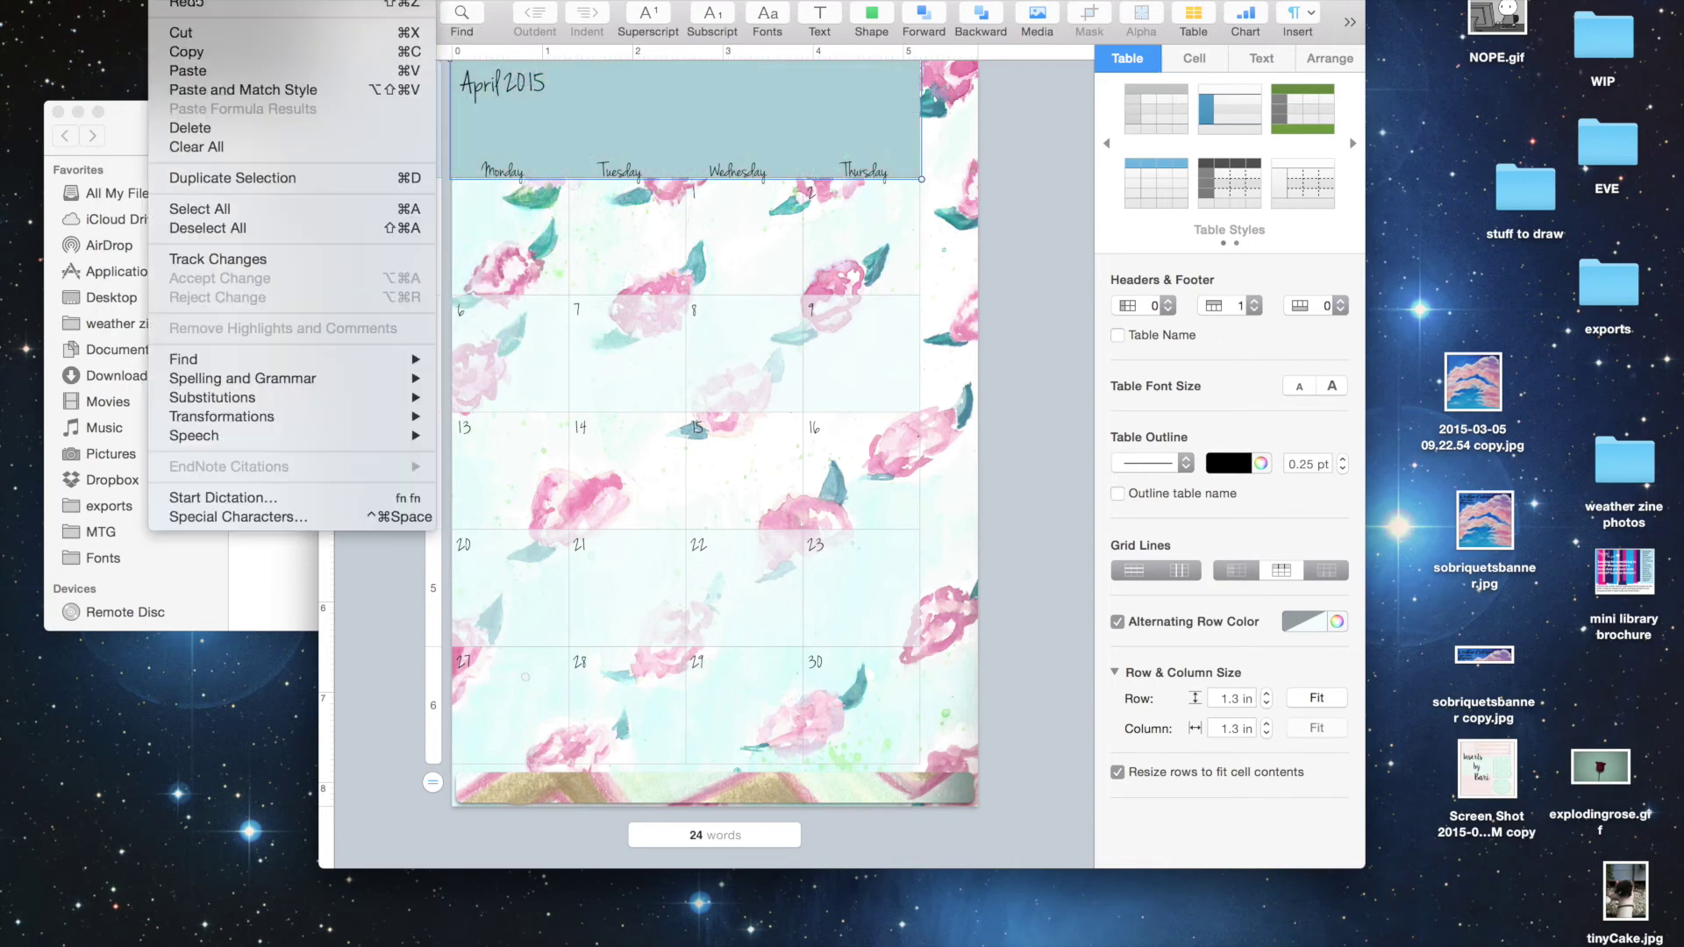
{"action": "left_click", "coordinate": [192, 0]}
{"action": "left_click", "coordinate": [180, 0]}
{"action": "left_click", "coordinate": [175, 5]}
{"action": "left_click", "coordinate": [179, 0]}
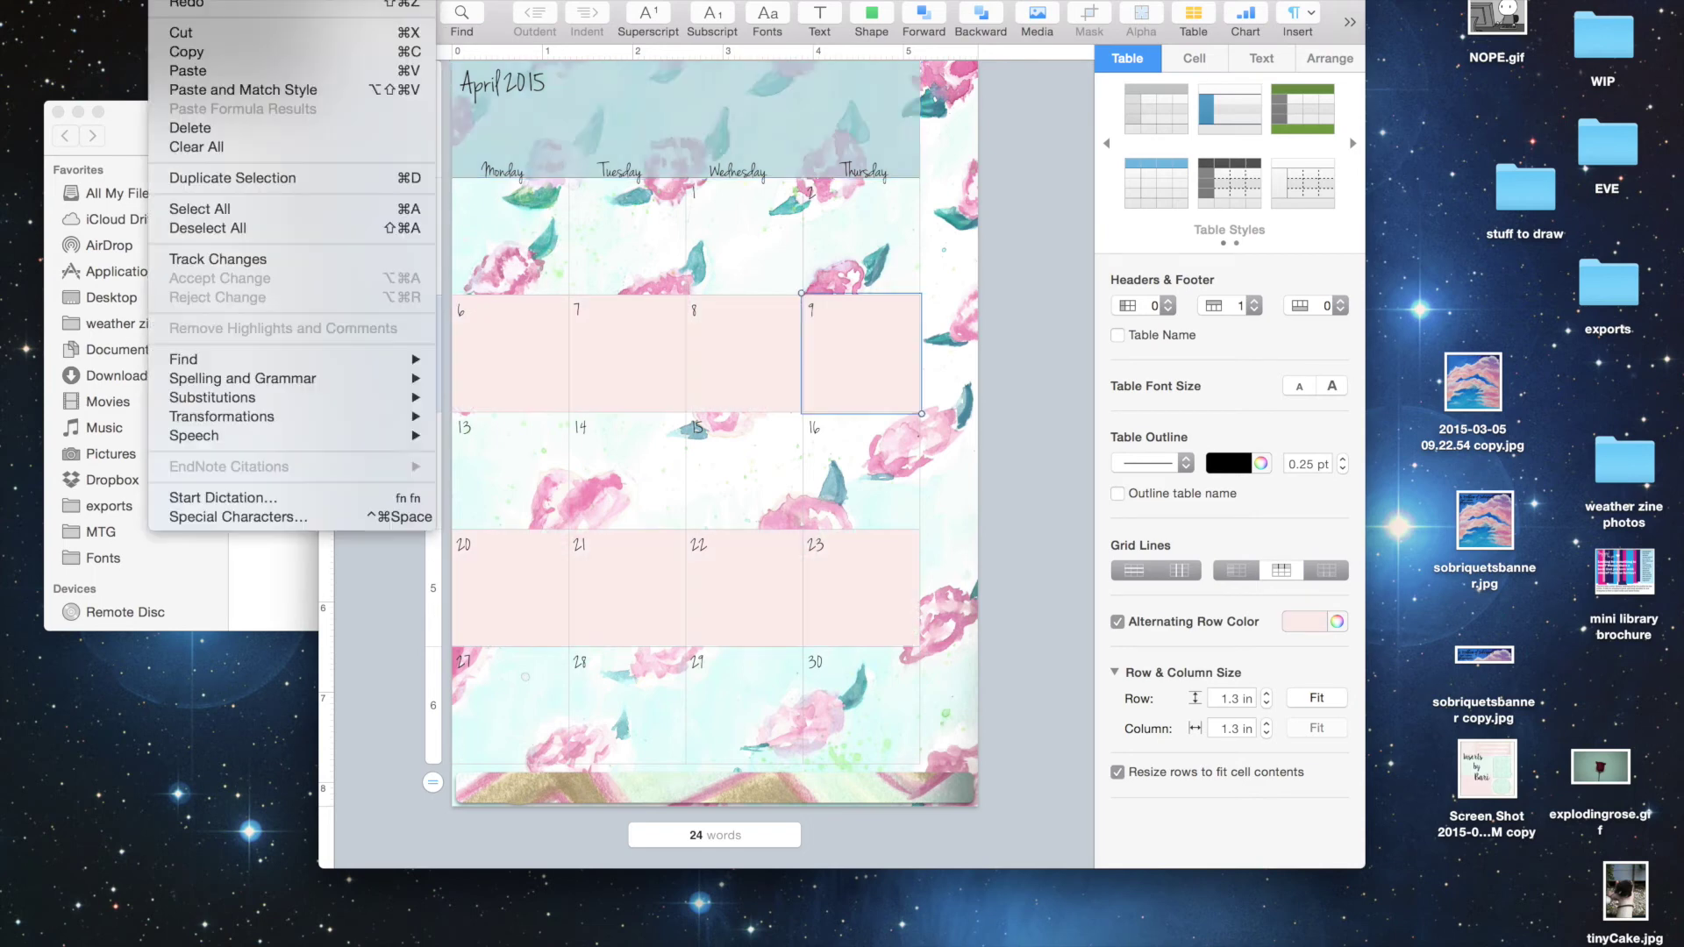
{"action": "left_click", "coordinate": [175, 1]}
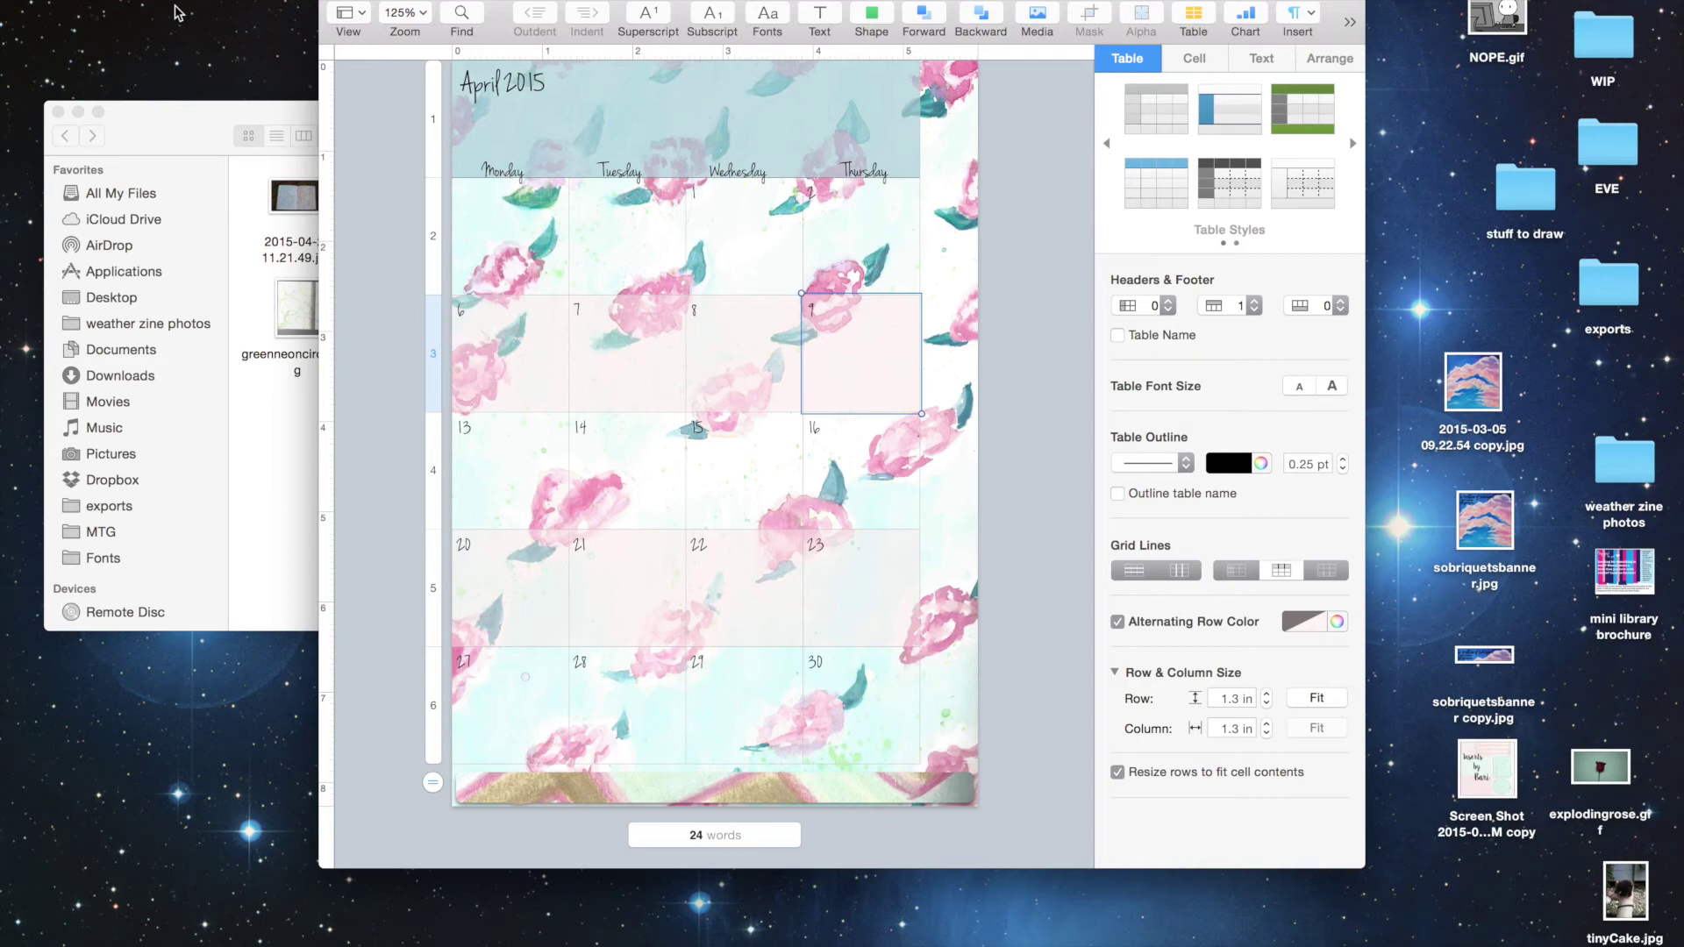
{"action": "key", "text": "super+z"}
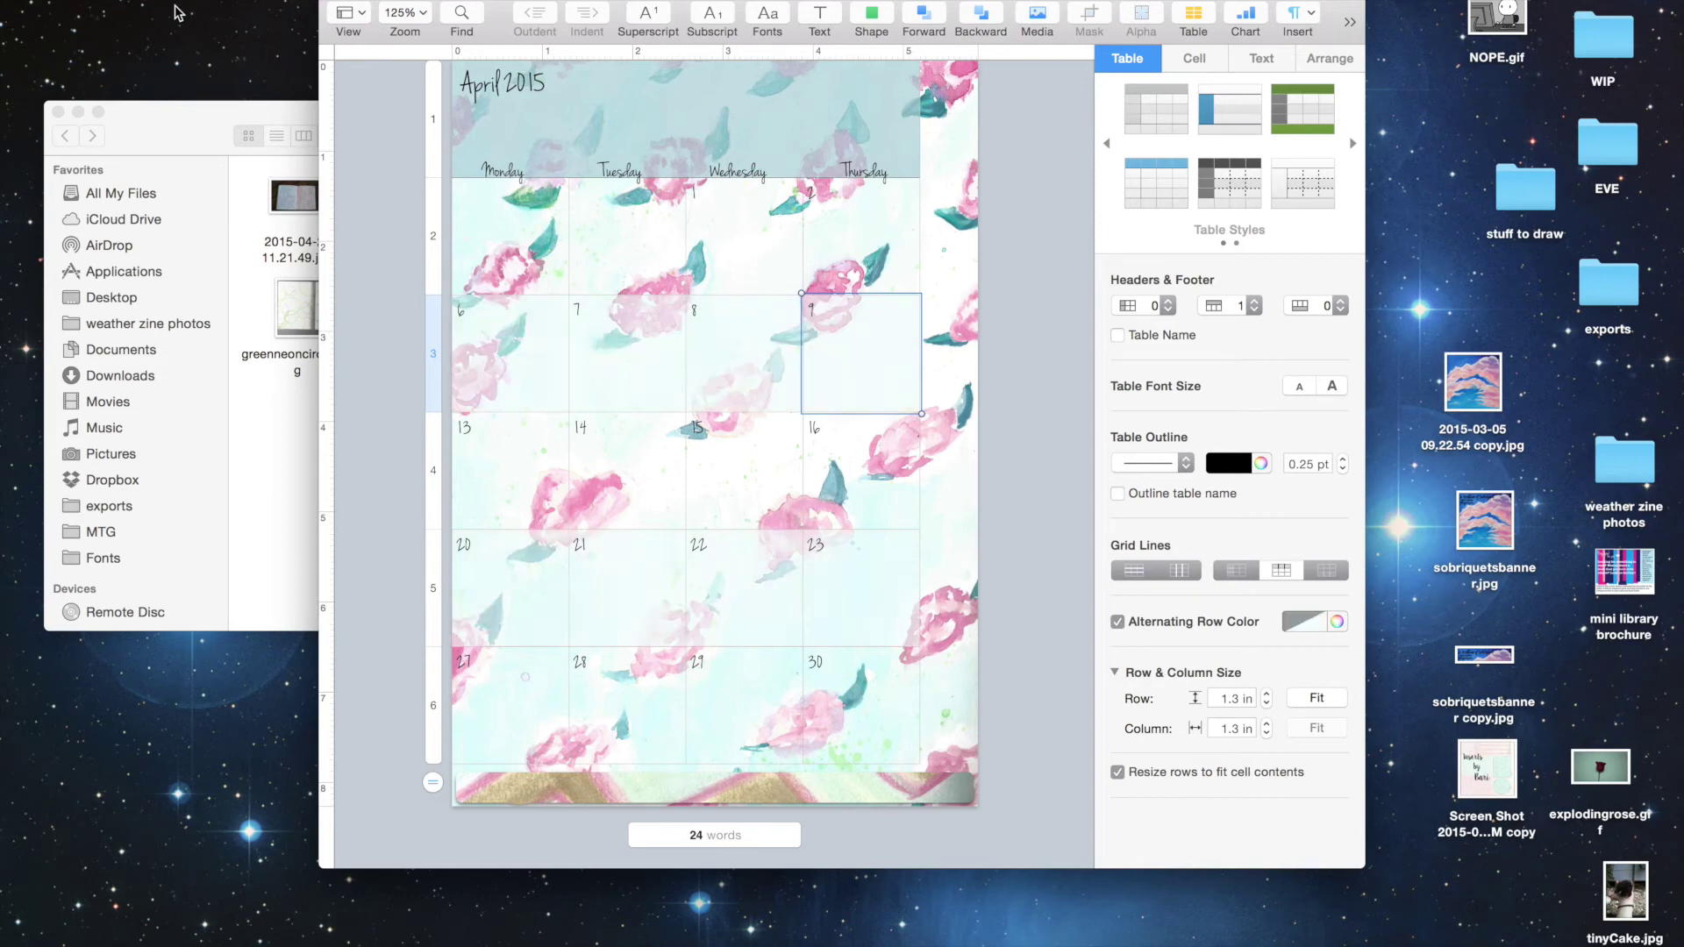
{"action": "key", "text": "super+z"}
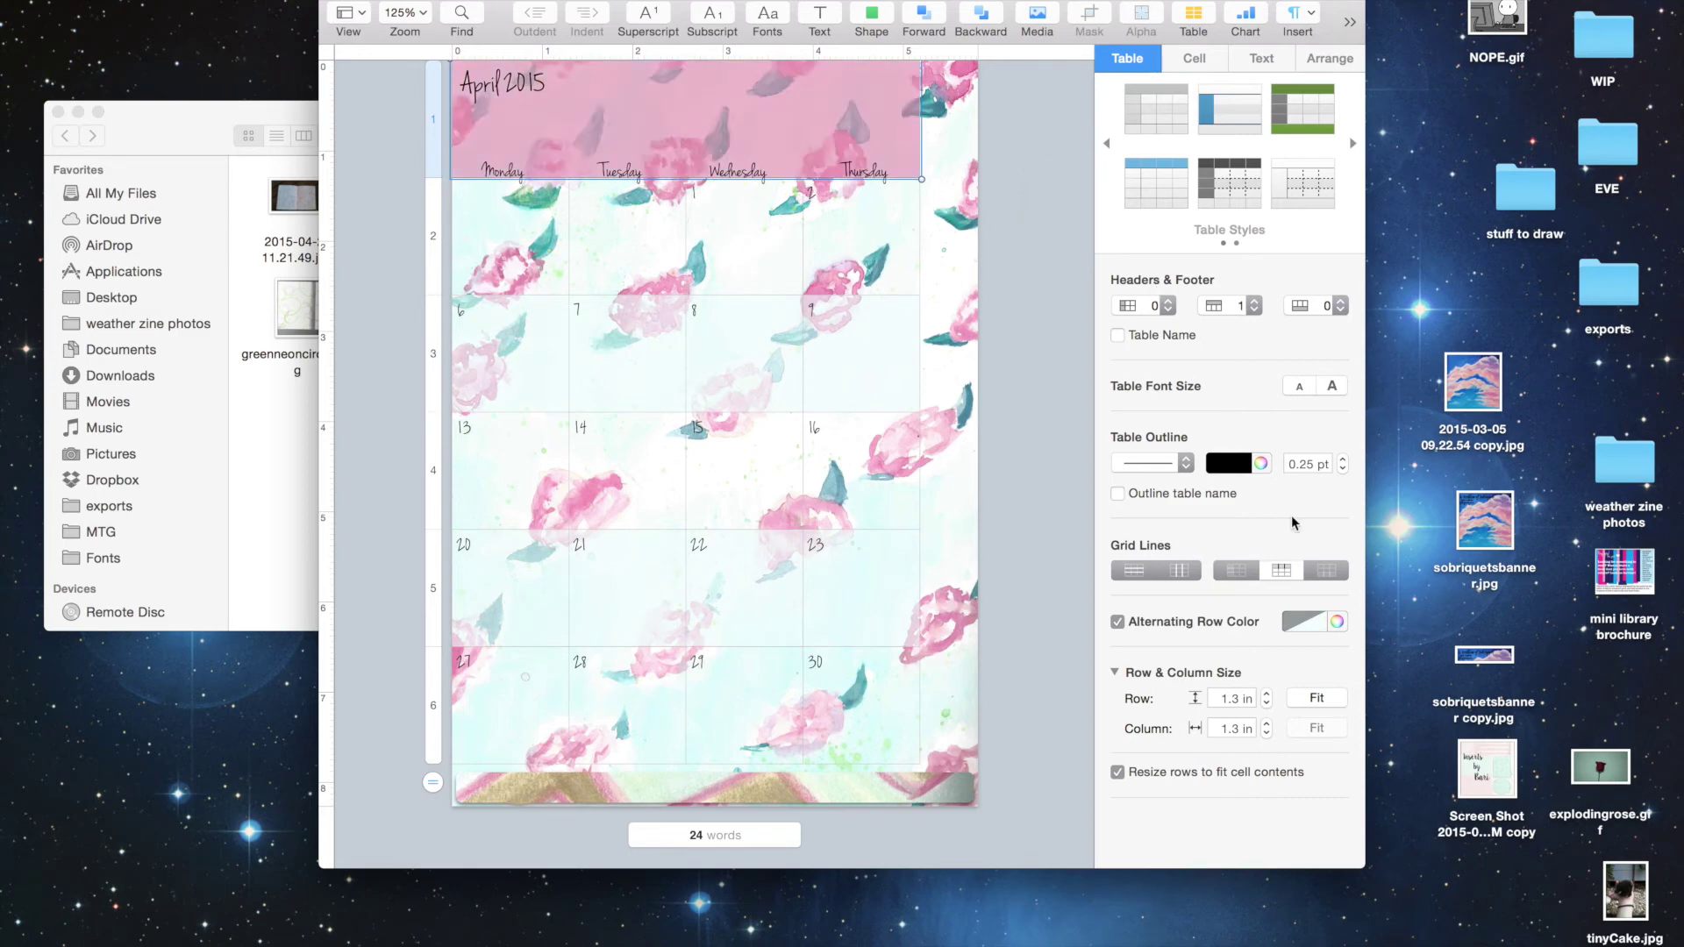
Step: Close the Finder window and insert a plain table on the calendar page with text wrap set to None
{"action": "left_click", "coordinate": [1050, 216]}
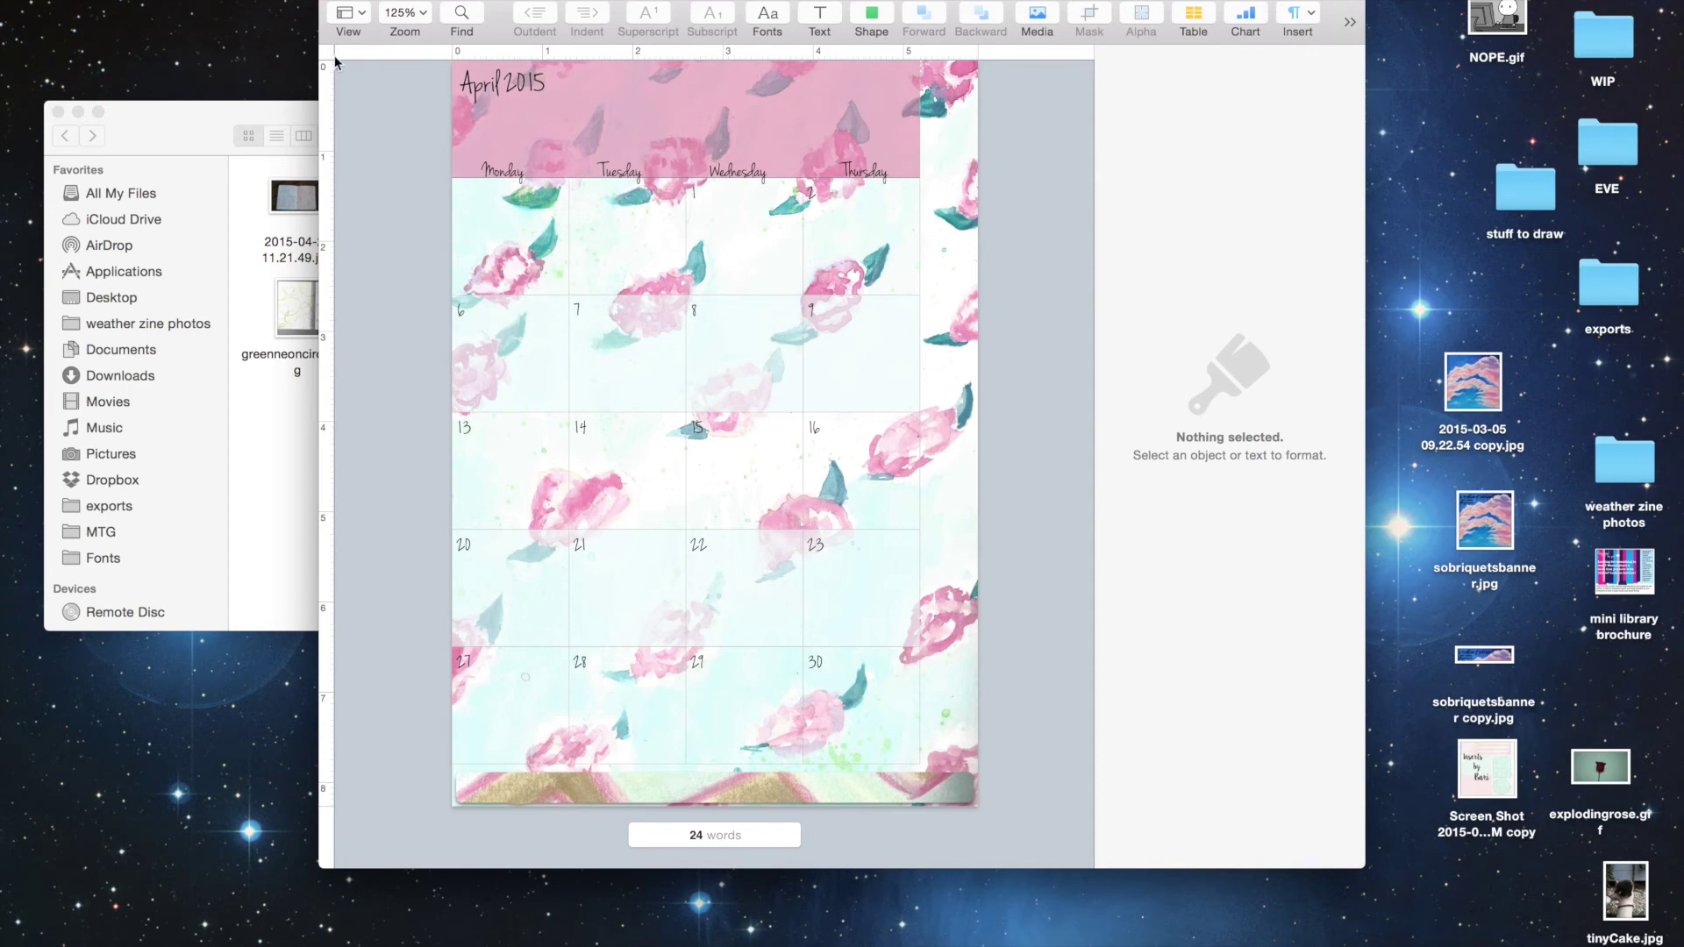
{"action": "left_click", "coordinate": [58, 112]}
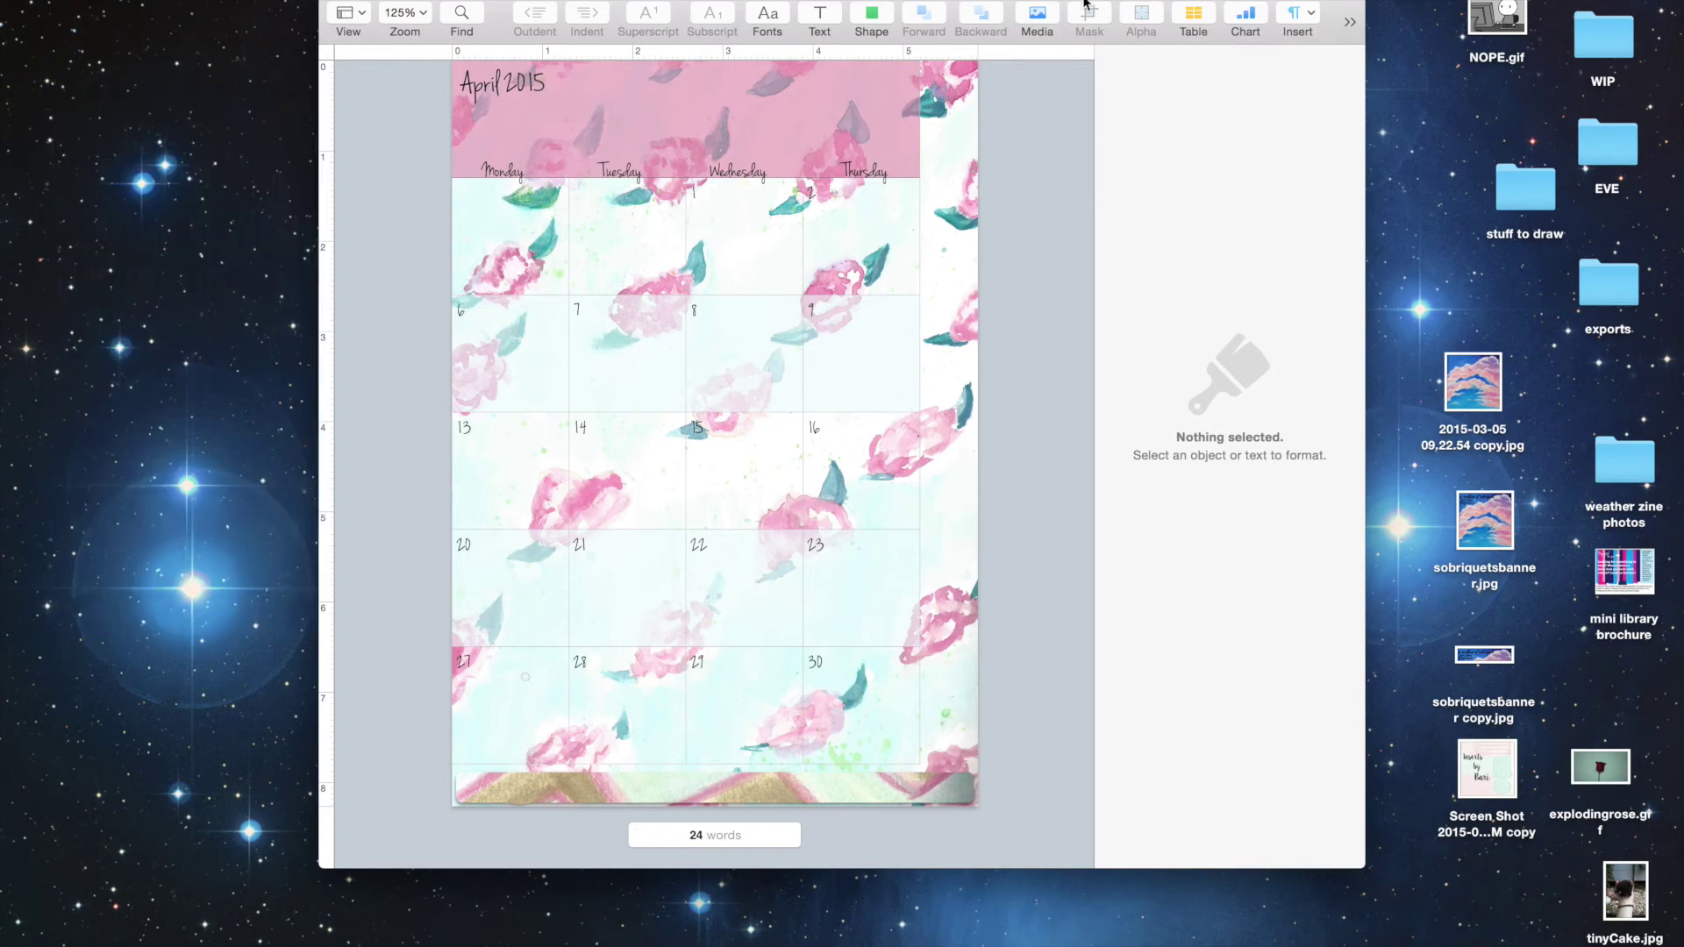
{"action": "left_click", "coordinate": [1193, 19]}
{"action": "left_click", "coordinate": [1124, 123]}
{"action": "left_click", "coordinate": [1330, 59]}
{"action": "left_click", "coordinate": [1167, 188]}
{"action": "left_click", "coordinate": [1142, 258]}
Step: Turn off the new table's alternating row color and fit it over the first week's row, about 5.18 by 1.3 in
{"action": "left_click", "coordinate": [1128, 59]}
{"action": "left_click", "coordinate": [1118, 622]}
{"action": "left_click_drag", "start_coordinate": [449, 344], "coordinate": [432, 162]}
{"action": "left_click_drag", "start_coordinate": [718, 312], "coordinate": [695, 295]}
{"action": "left_click_drag", "start_coordinate": [945, 236], "coordinate": [916, 236]}
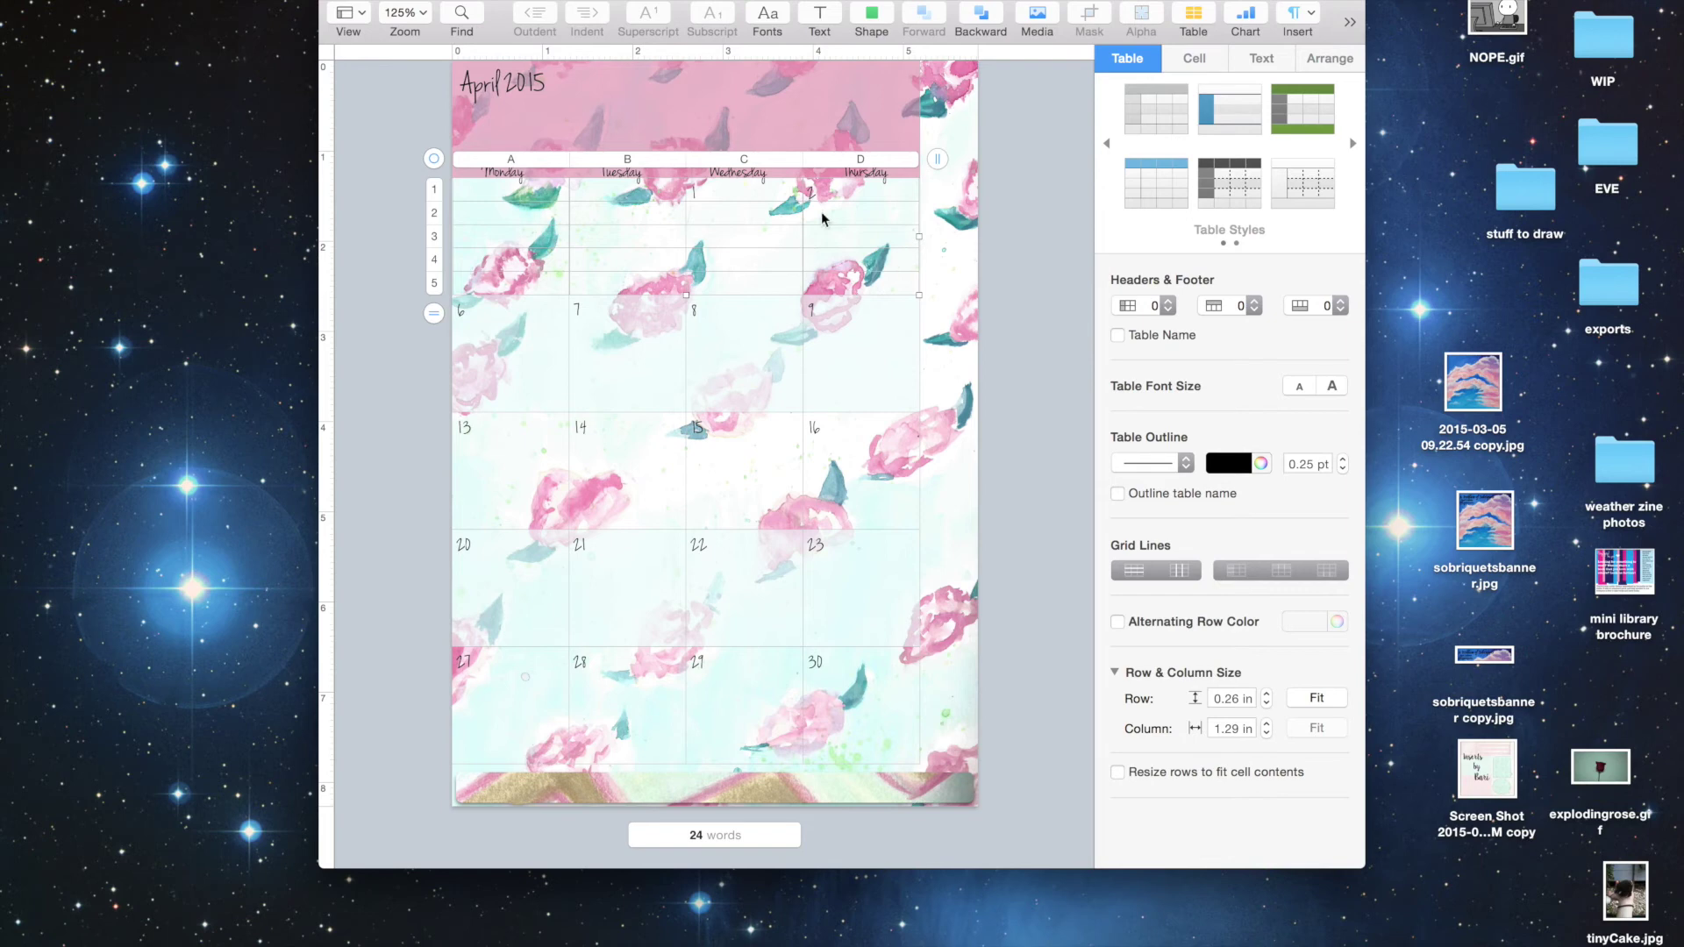
Step: Try a pink sampled from a background rose as the small table's outline color
{"action": "left_click", "coordinate": [1260, 463]}
{"action": "left_click", "coordinate": [610, 697]}
{"action": "left_click", "coordinate": [925, 441]}
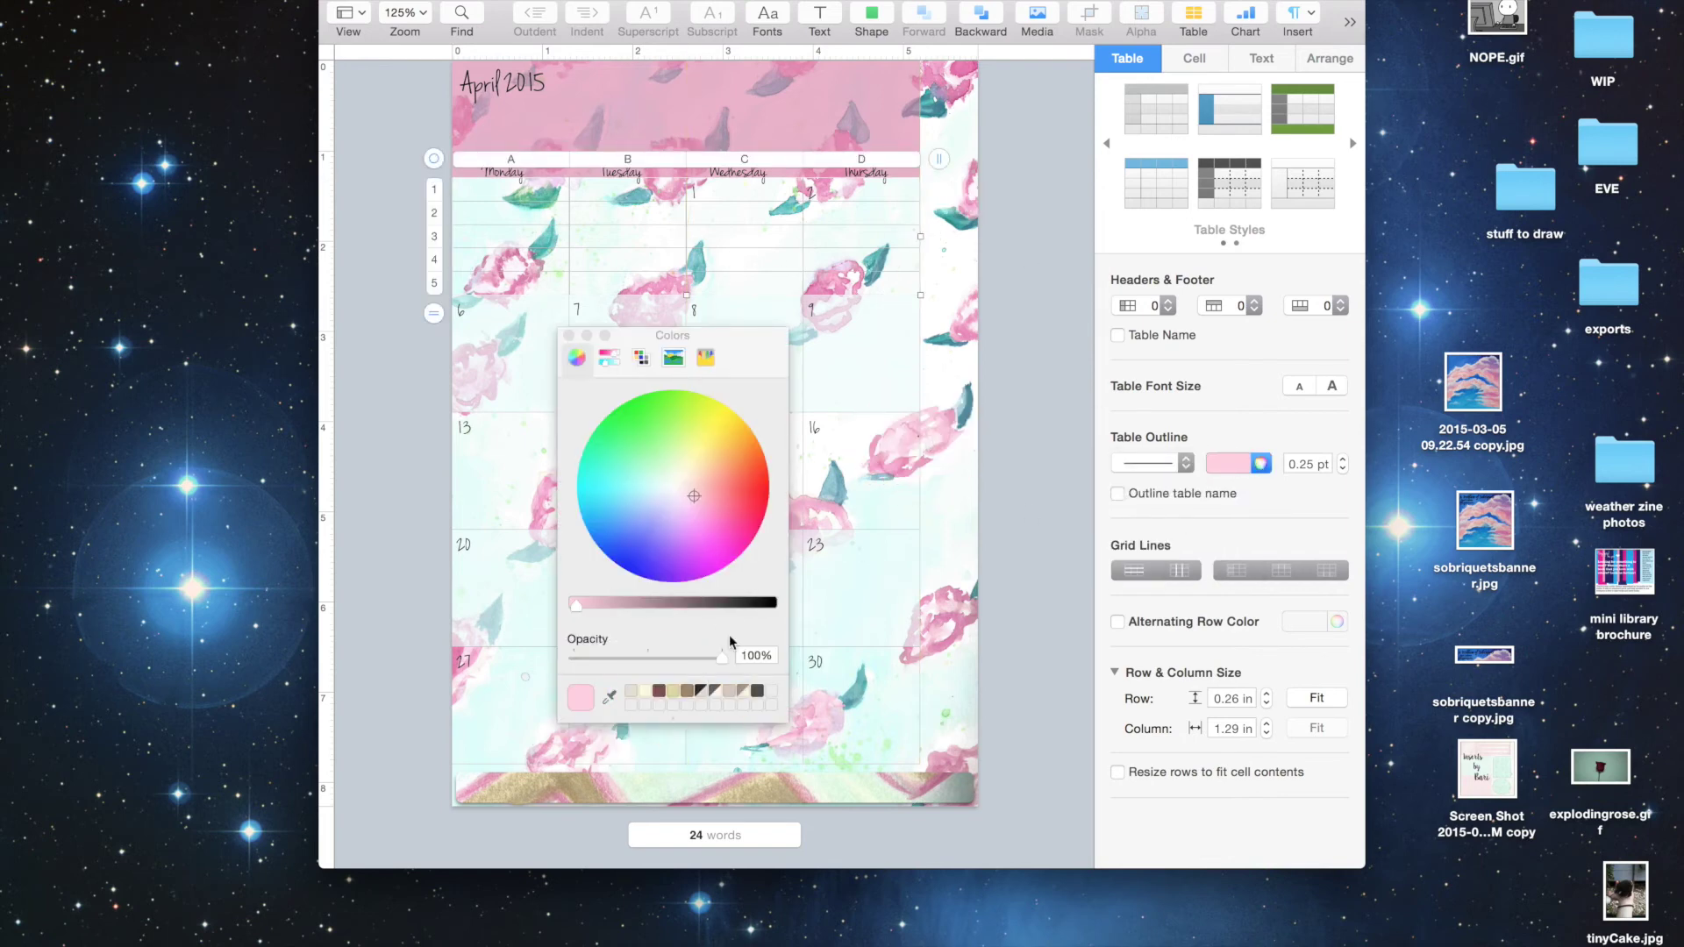
{"action": "left_click", "coordinate": [772, 602]}
Step: Color the small table's inner borders with a teal sampled from a background leaf
{"action": "left_click", "coordinate": [1186, 60]}
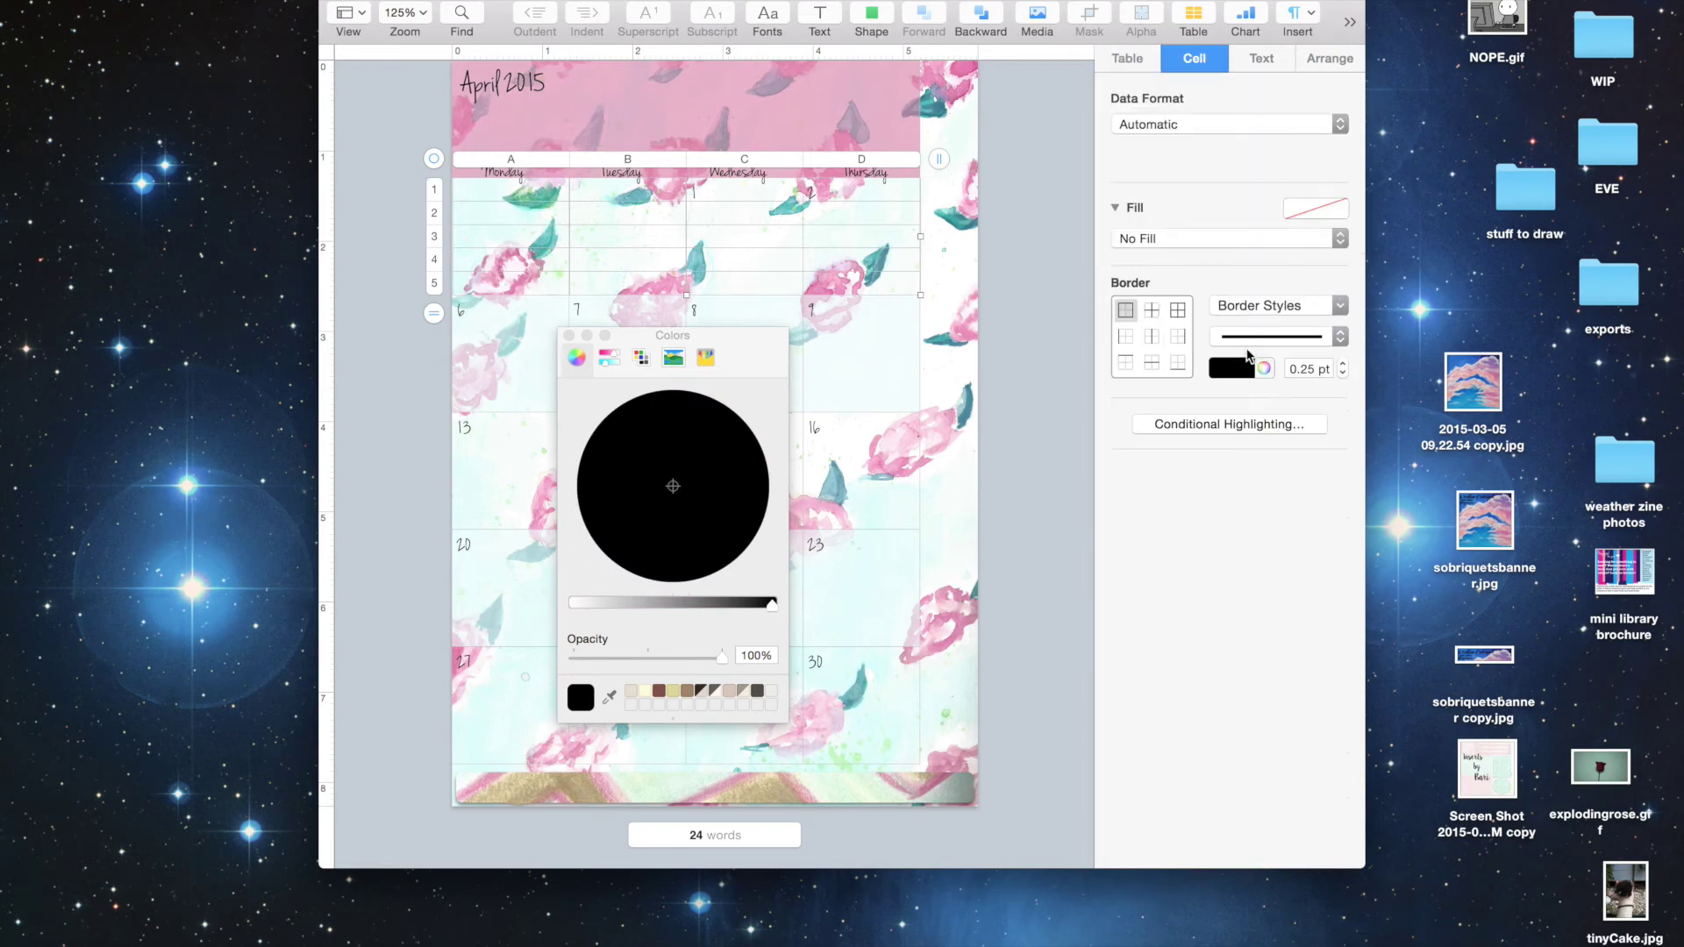
{"action": "left_click", "coordinate": [1152, 313]}
{"action": "left_click", "coordinate": [1257, 336]}
{"action": "left_click", "coordinate": [1258, 339]}
{"action": "left_click", "coordinate": [610, 697]}
{"action": "left_click", "coordinate": [951, 287]}
{"action": "left_click", "coordinate": [610, 697]}
{"action": "left_click", "coordinate": [960, 430]}
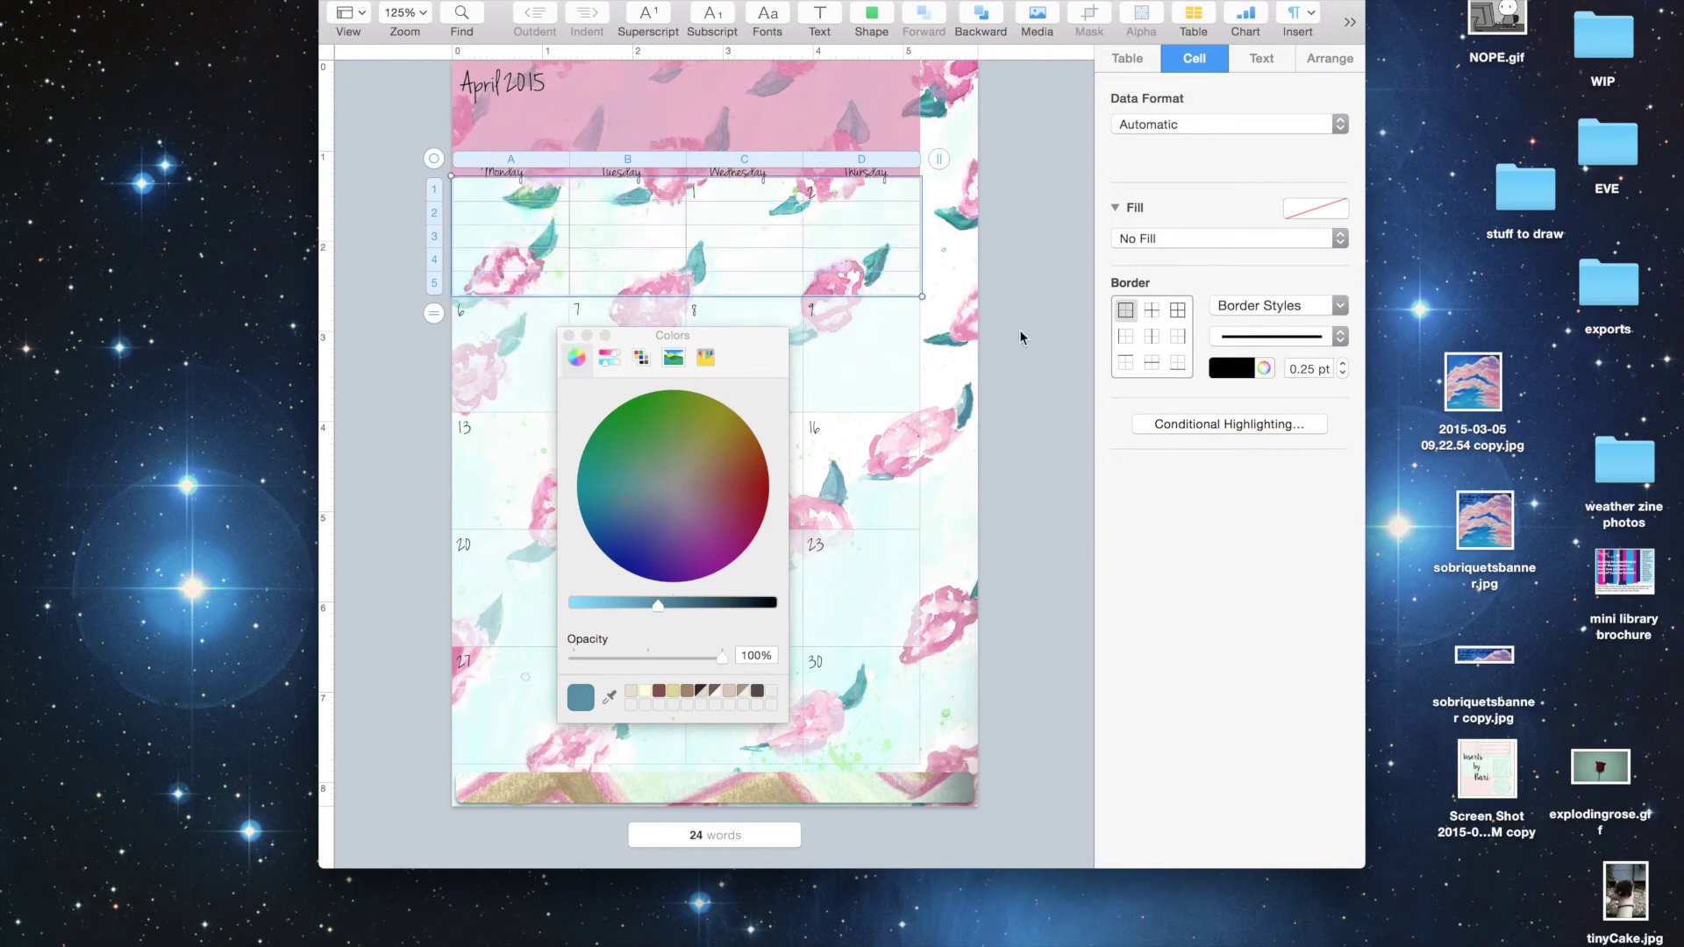
Step: Hide the small table's vertical grid lines, reduce it to one column and close the color picker
{"action": "left_click", "coordinate": [1146, 66]}
{"action": "left_click", "coordinate": [1180, 575]}
{"action": "left_click", "coordinate": [1040, 326]}
{"action": "left_click", "coordinate": [884, 265]}
{"action": "left_click", "coordinate": [887, 177]}
{"action": "left_click", "coordinate": [919, 214]}
{"action": "left_click", "coordinate": [940, 161]}
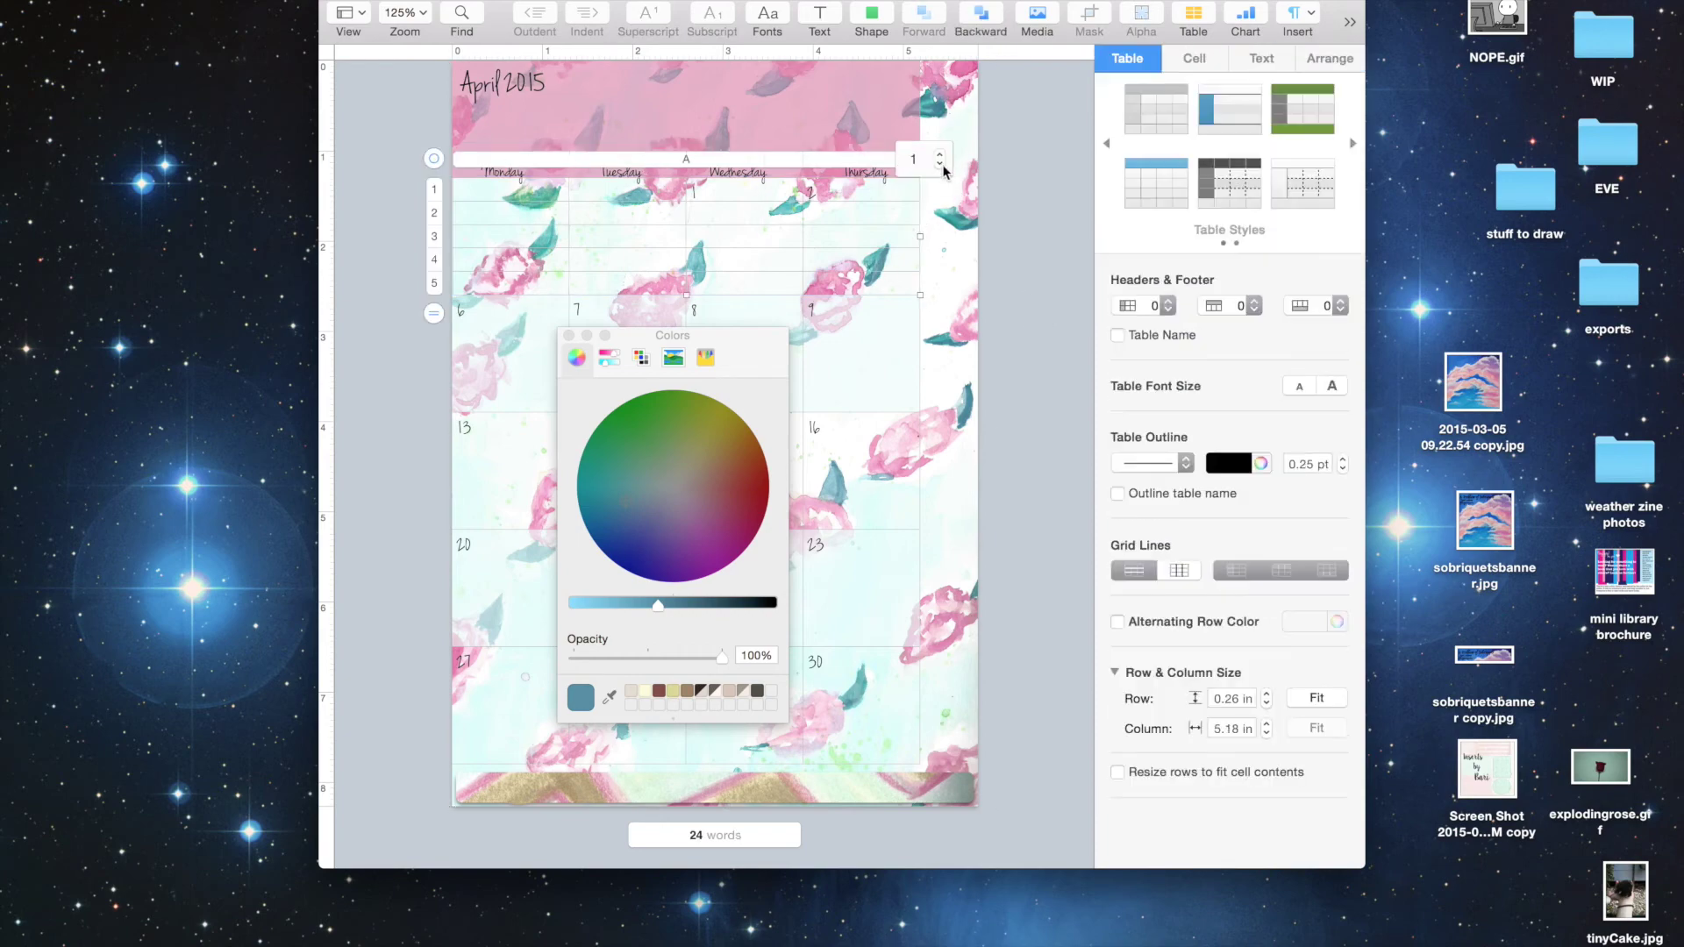
{"action": "left_click", "coordinate": [1026, 138]}
{"action": "left_click", "coordinate": [568, 335]}
Step: Duplicate the lined one-column table and place the copies over the remaining weeks' rows of the calendar
{"action": "left_click", "coordinate": [509, 260]}
{"action": "key", "text": "super+d"}
{"action": "left_click_drag", "start_coordinate": [446, 171], "coordinate": [433, 631]}
{"action": "key", "text": "super+d"}
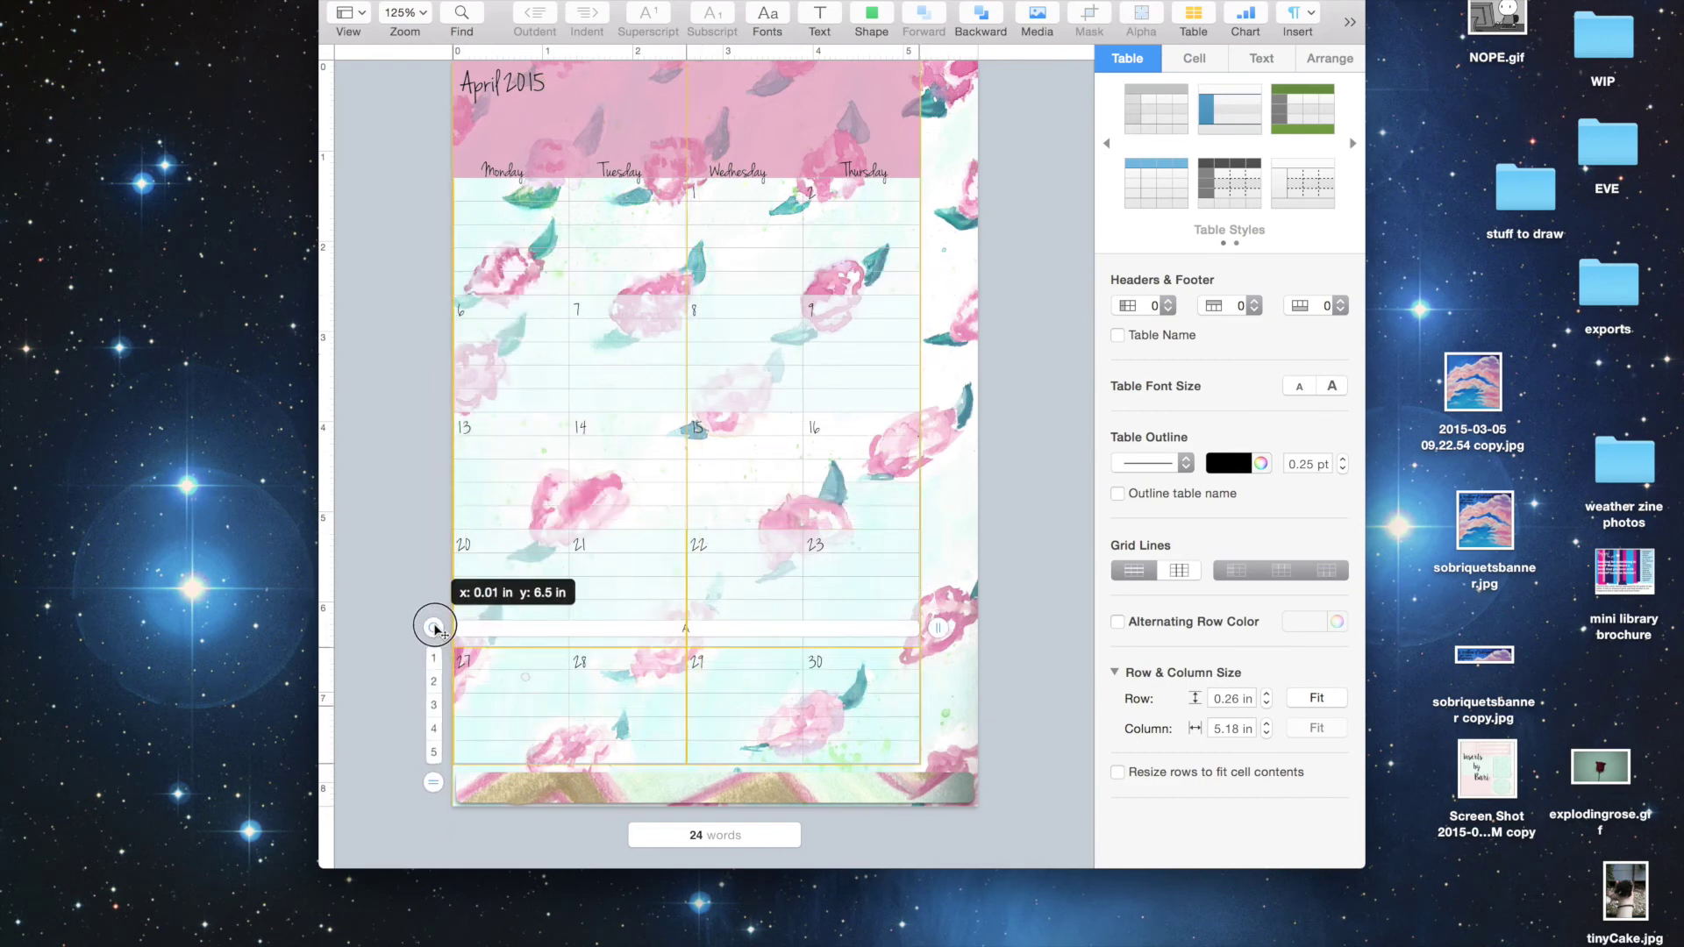
{"action": "left_click", "coordinate": [377, 513]}
Step: Set the inner borders of calendar rows 2 to 6 to a solid 1 pt line
{"action": "left_click", "coordinate": [545, 245]}
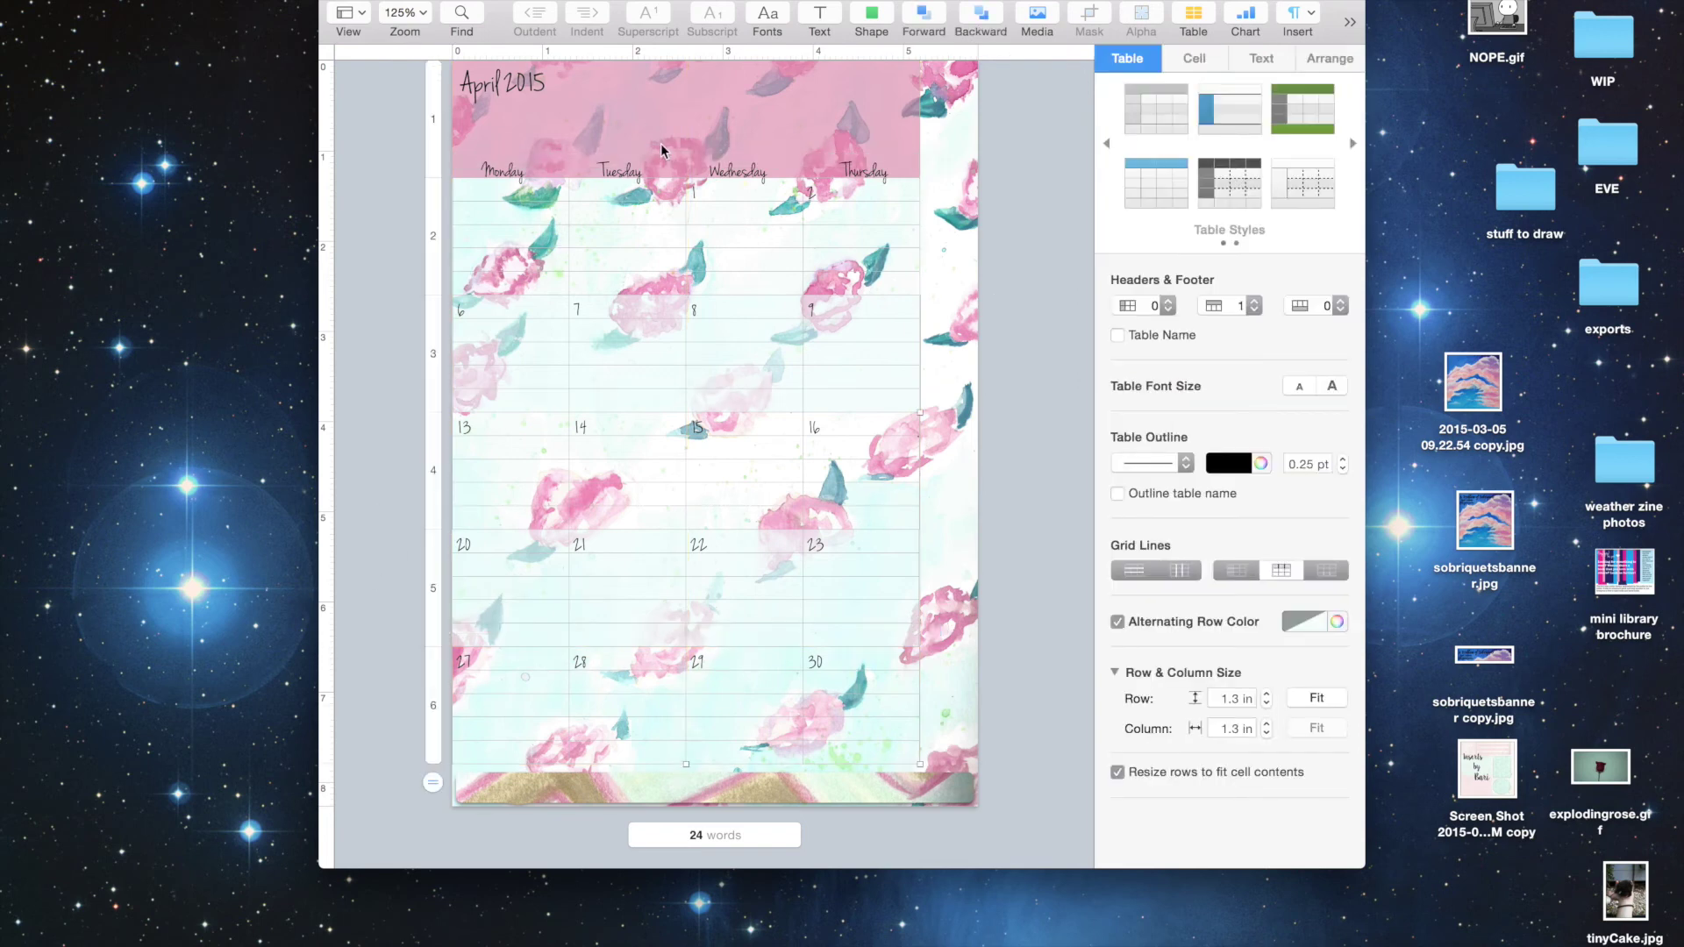
{"action": "left_click", "coordinate": [846, 118]}
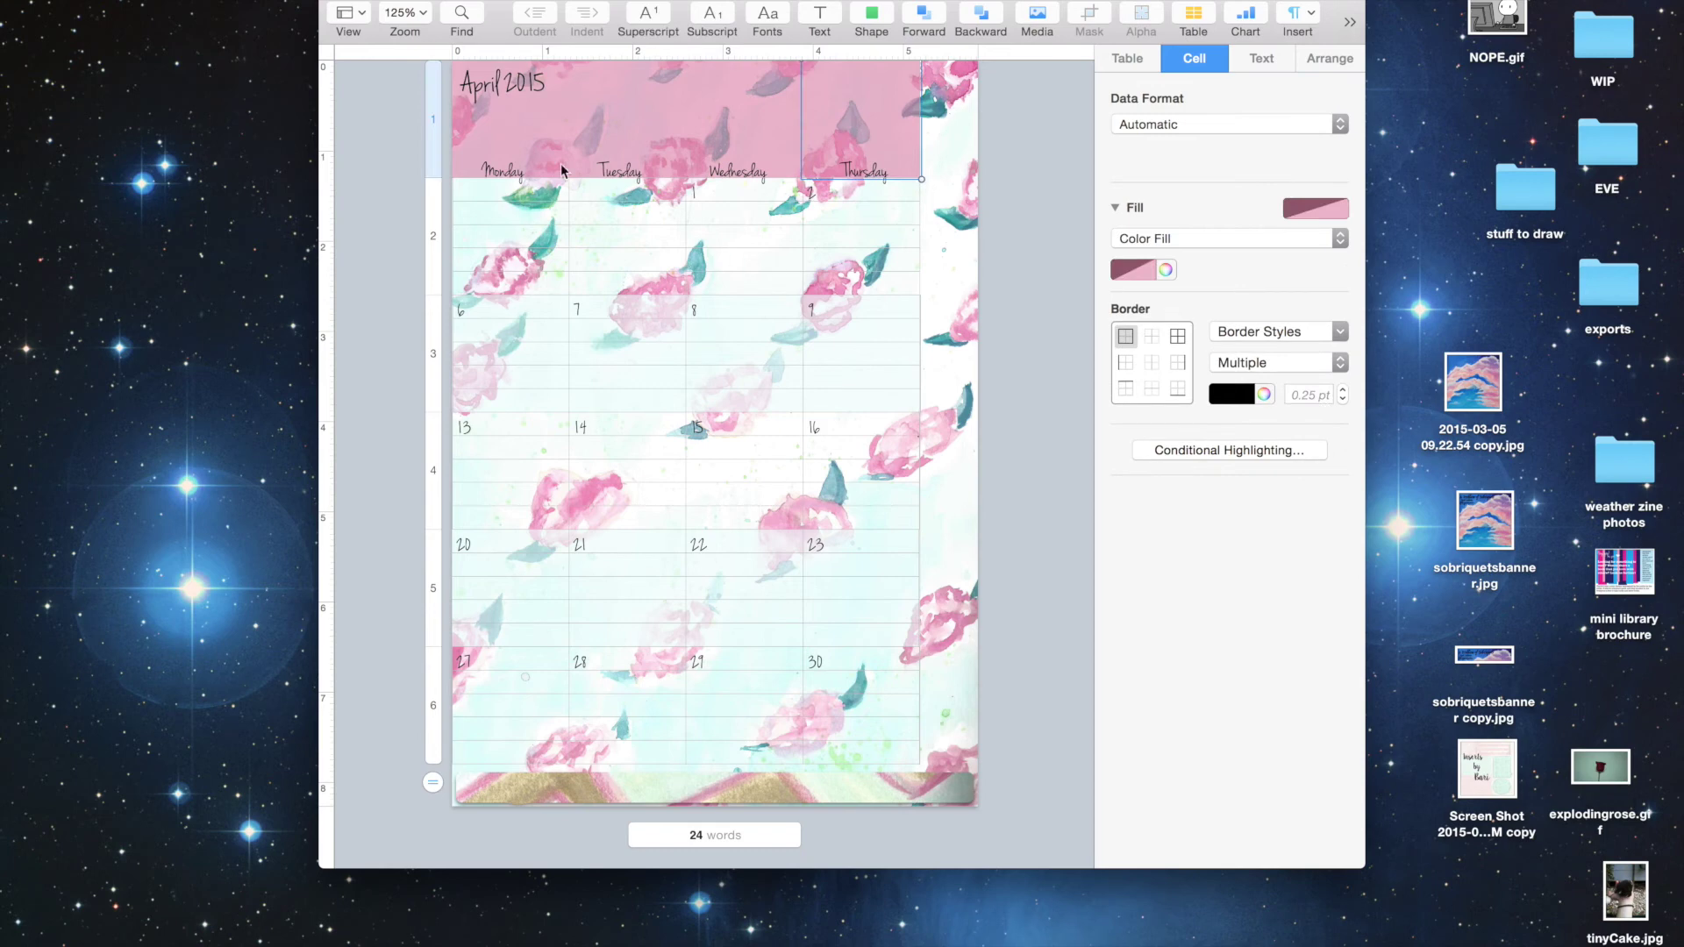
{"action": "left_click_drag", "start_coordinate": [432, 215], "coordinate": [430, 709]}
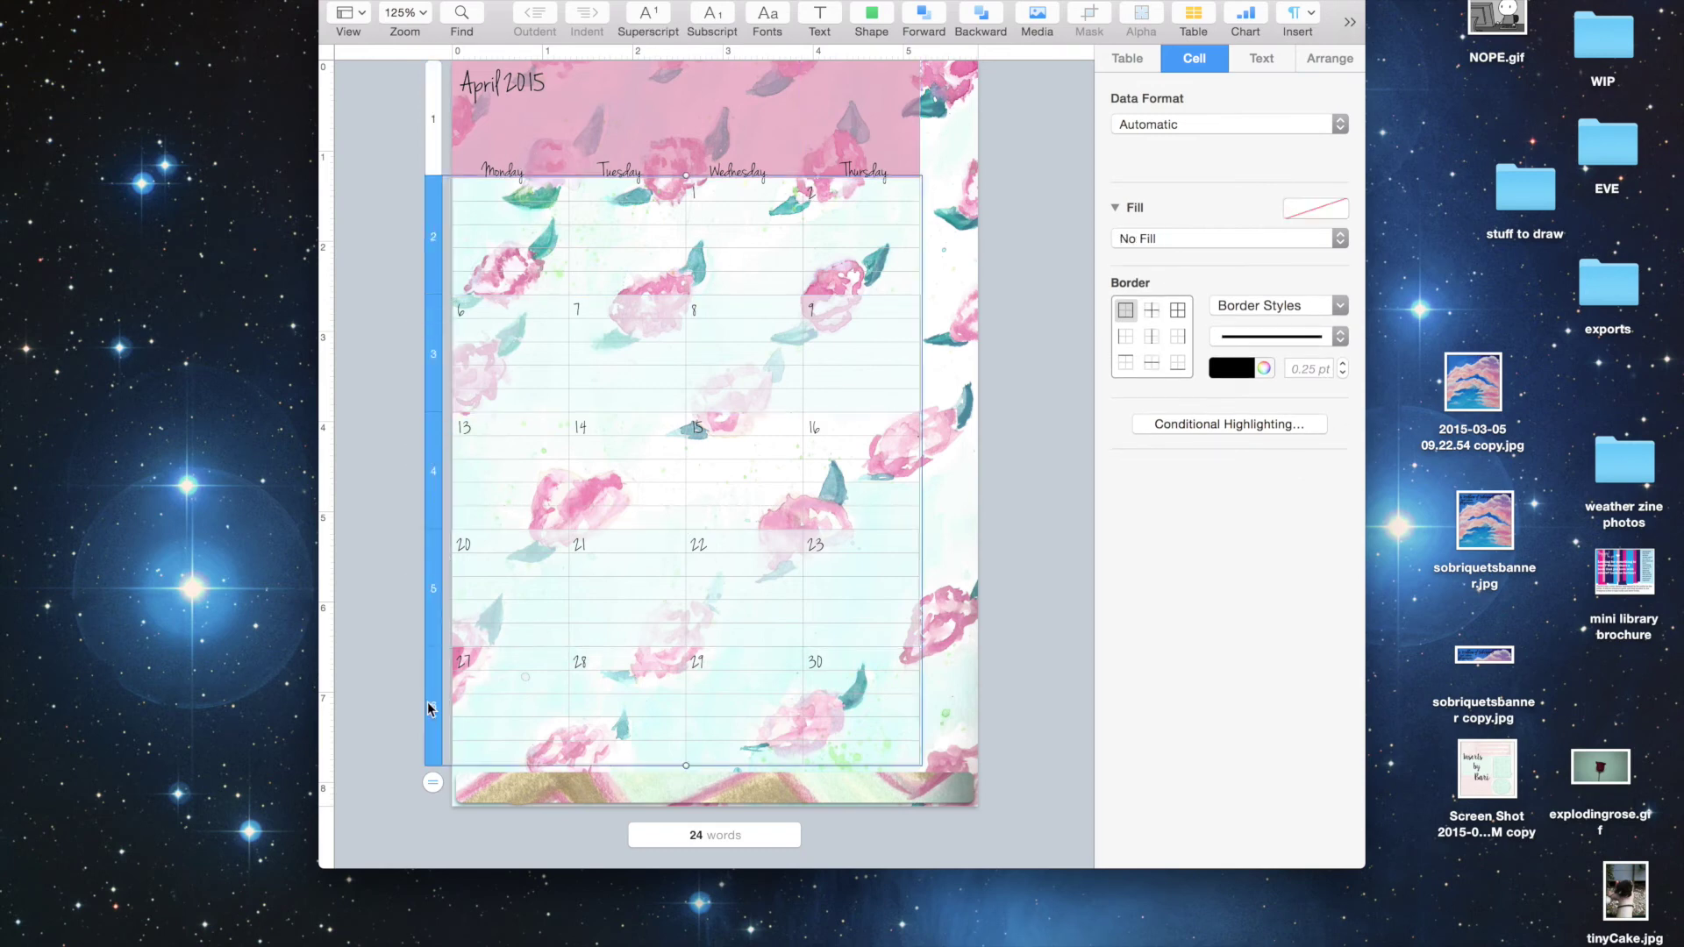
{"action": "left_click", "coordinate": [1151, 311]}
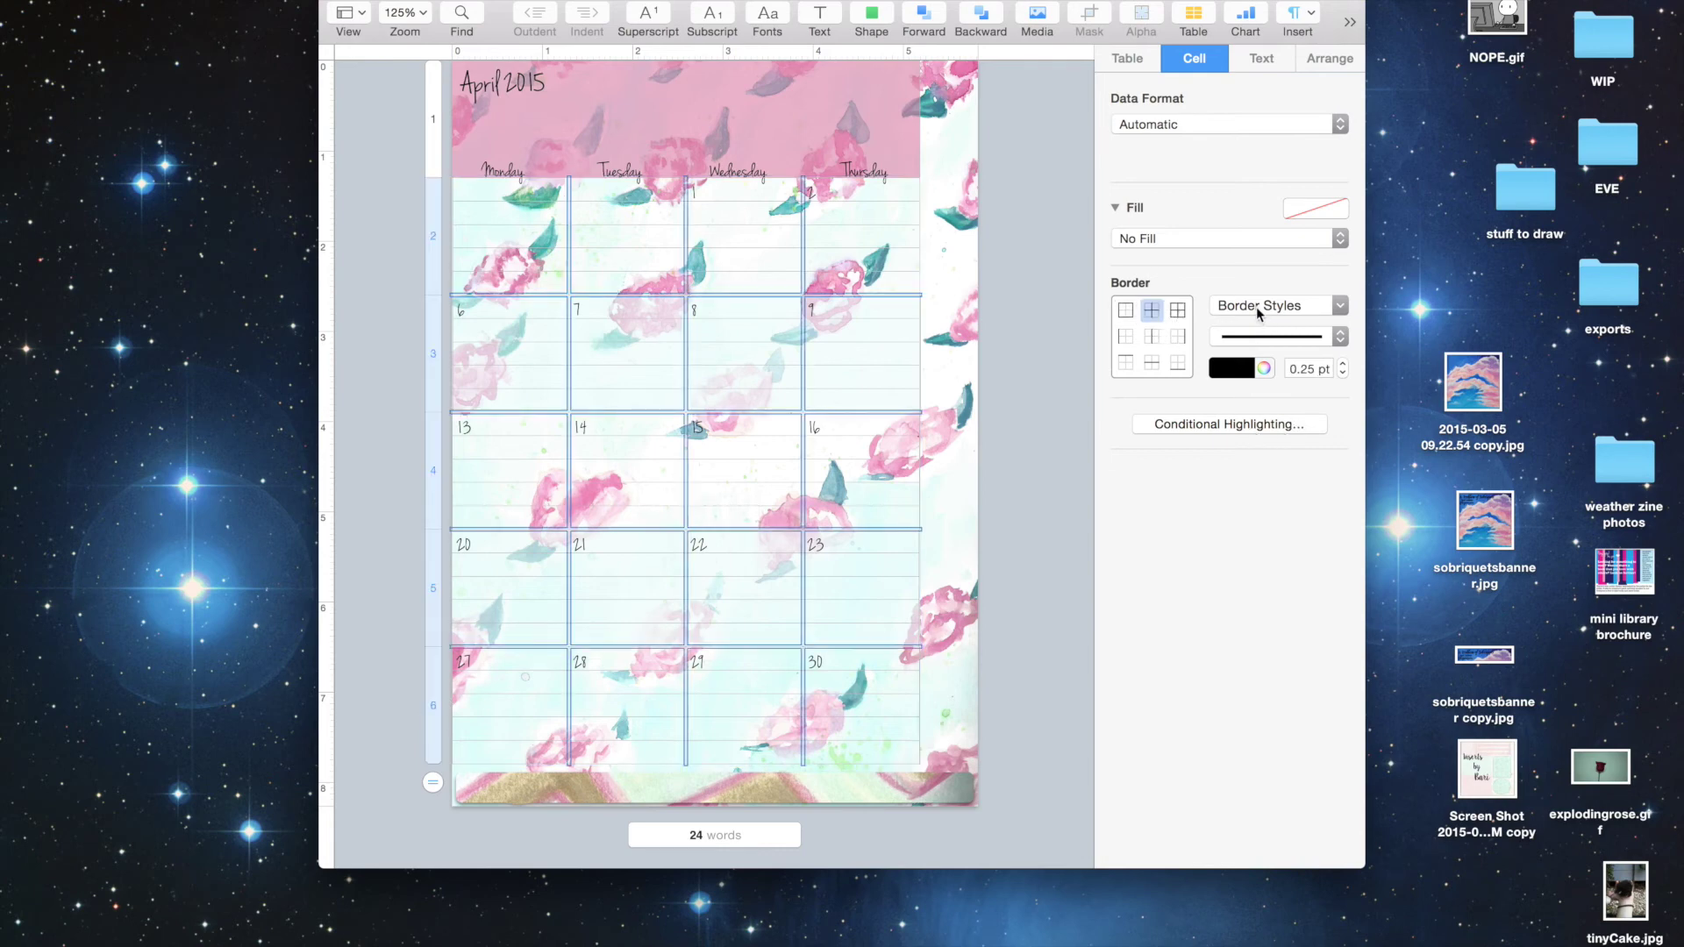
{"action": "left_click", "coordinate": [1264, 344]}
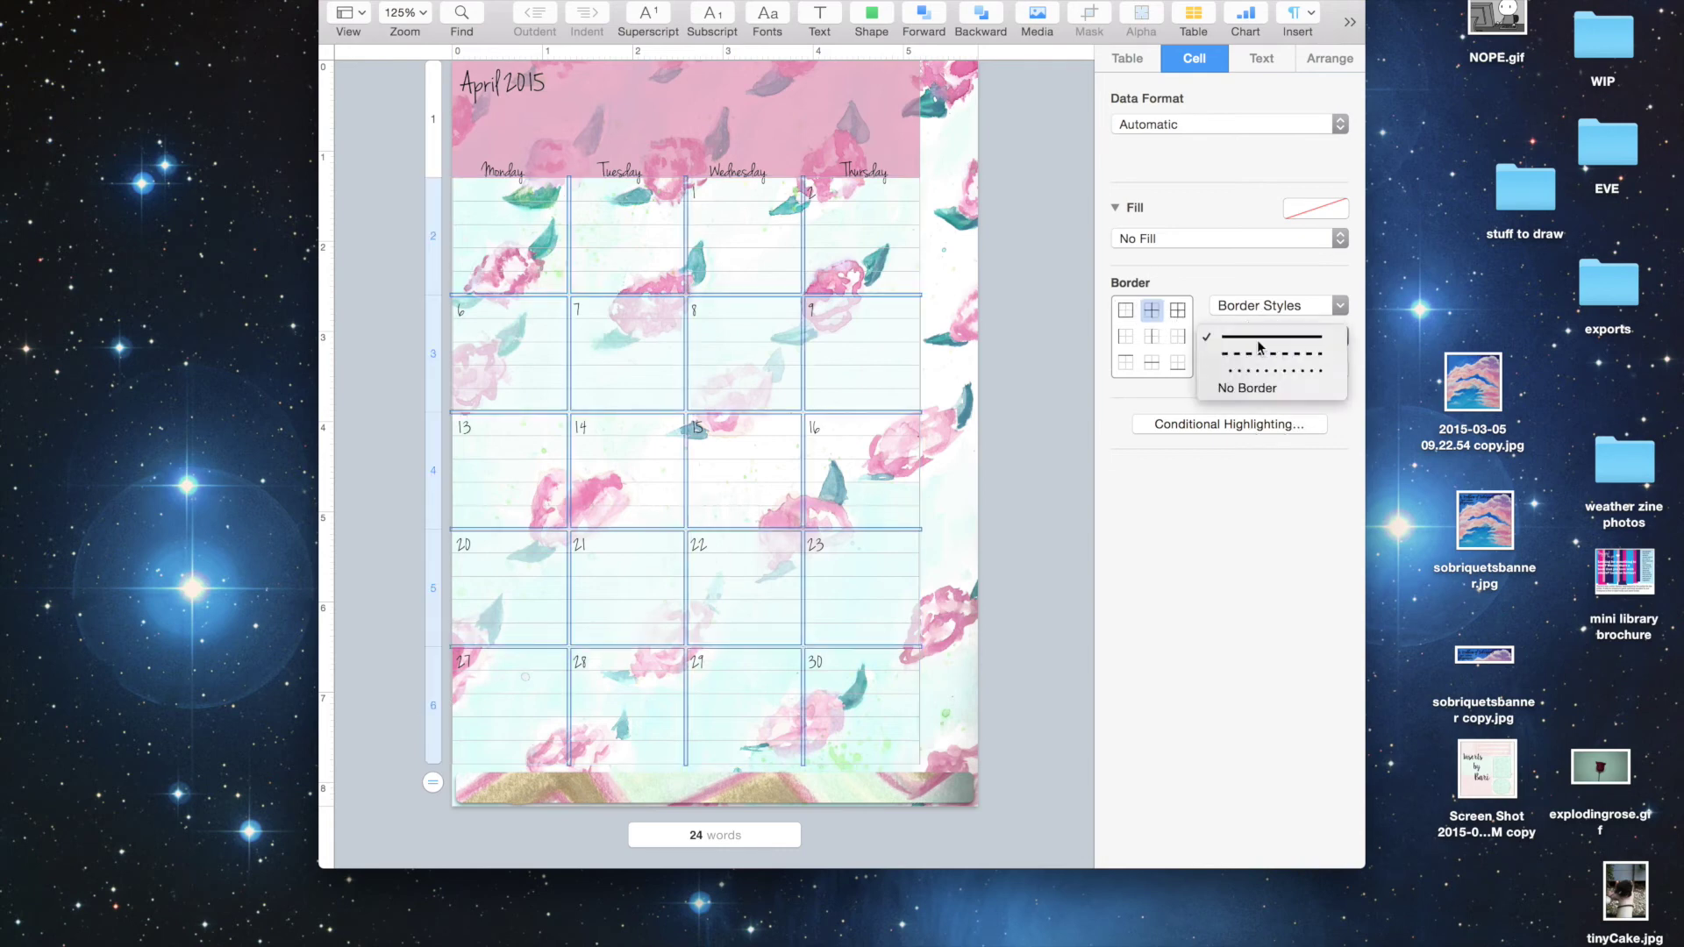
{"action": "left_click", "coordinate": [1259, 341]}
{"action": "left_click", "coordinate": [1343, 365]}
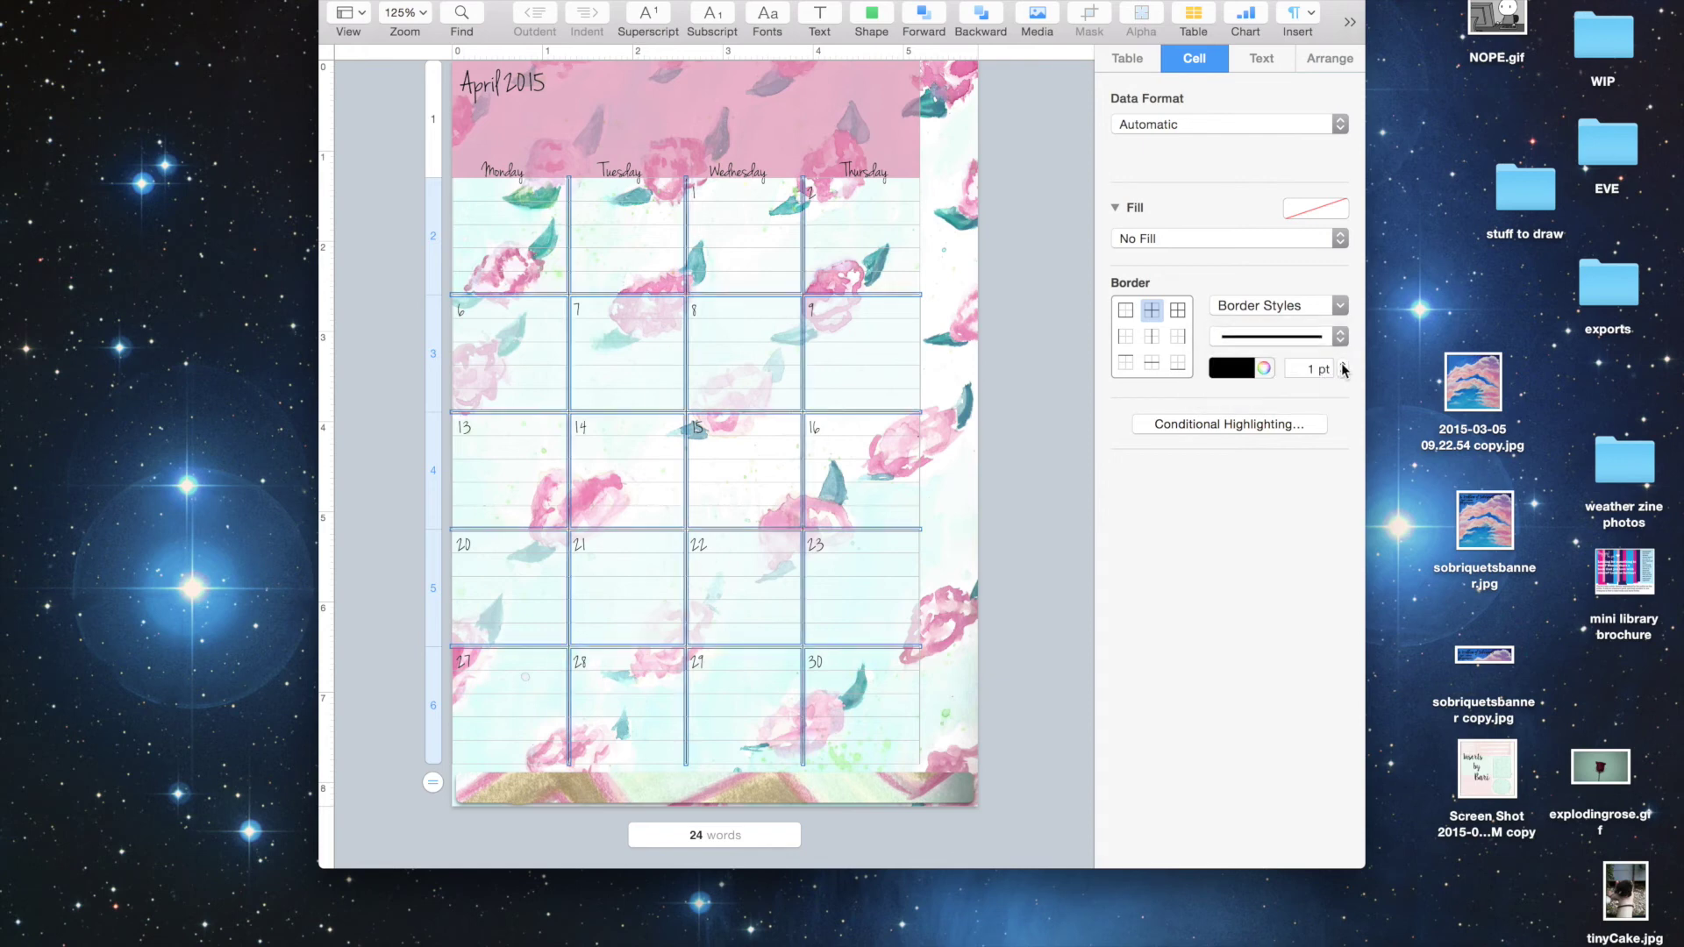
Step: Color the calendar's inner borders with a teal sampled from a background leaf, darkened slightly
{"action": "left_click", "coordinate": [1264, 369]}
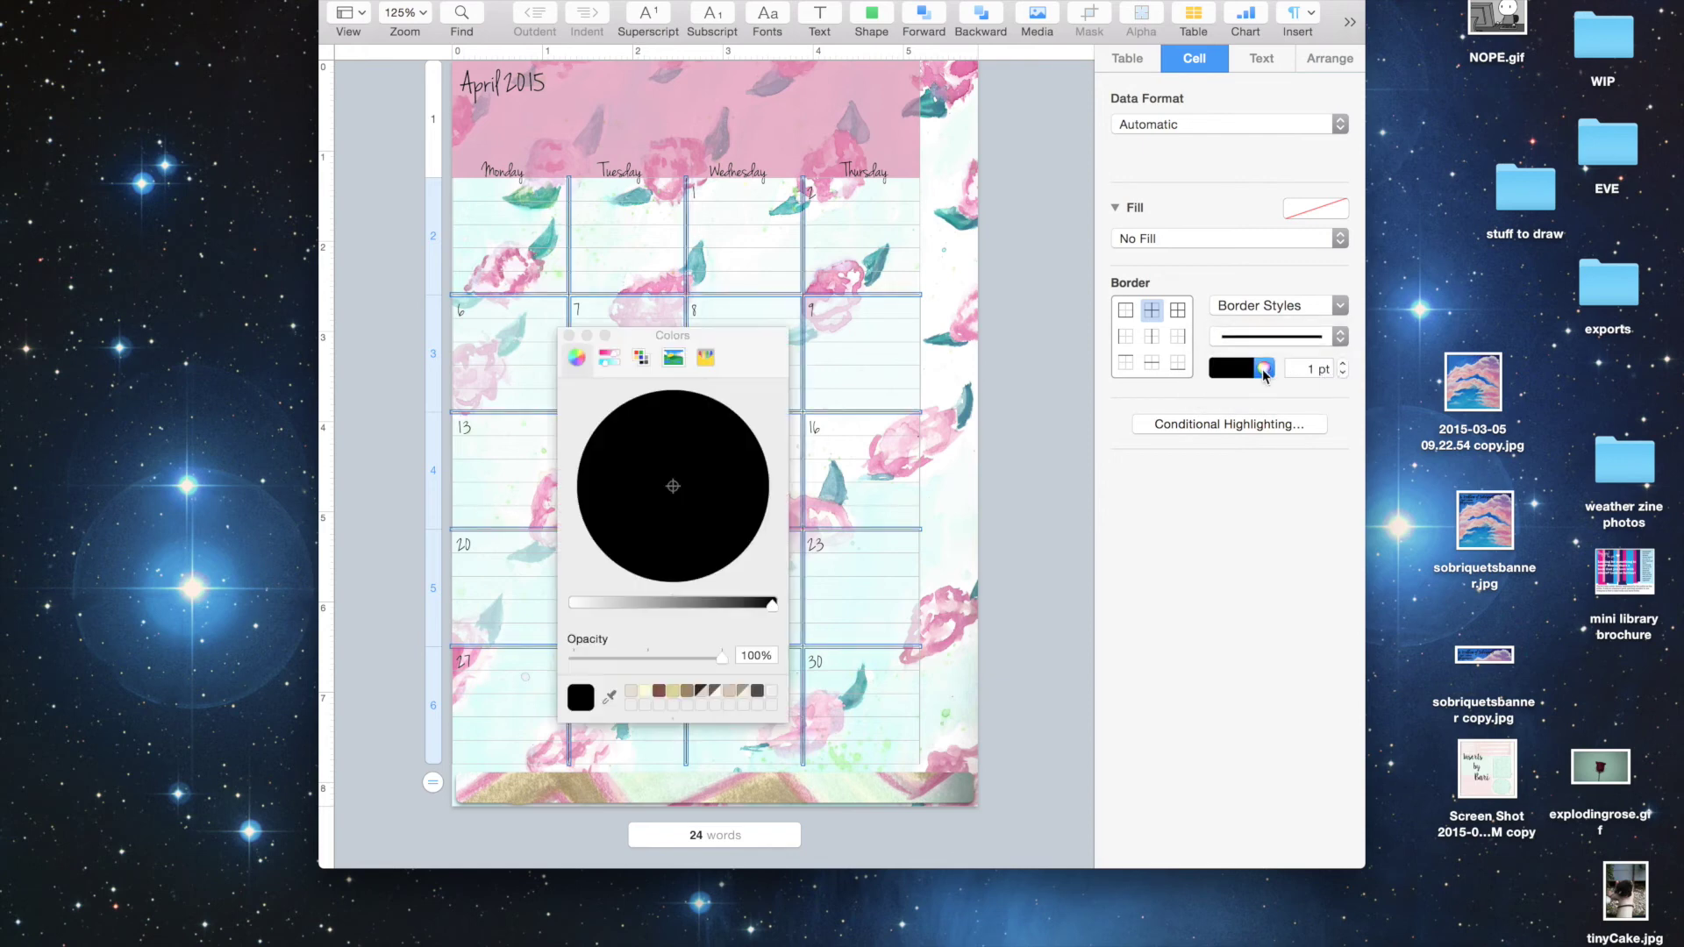
{"action": "left_click", "coordinate": [610, 699]}
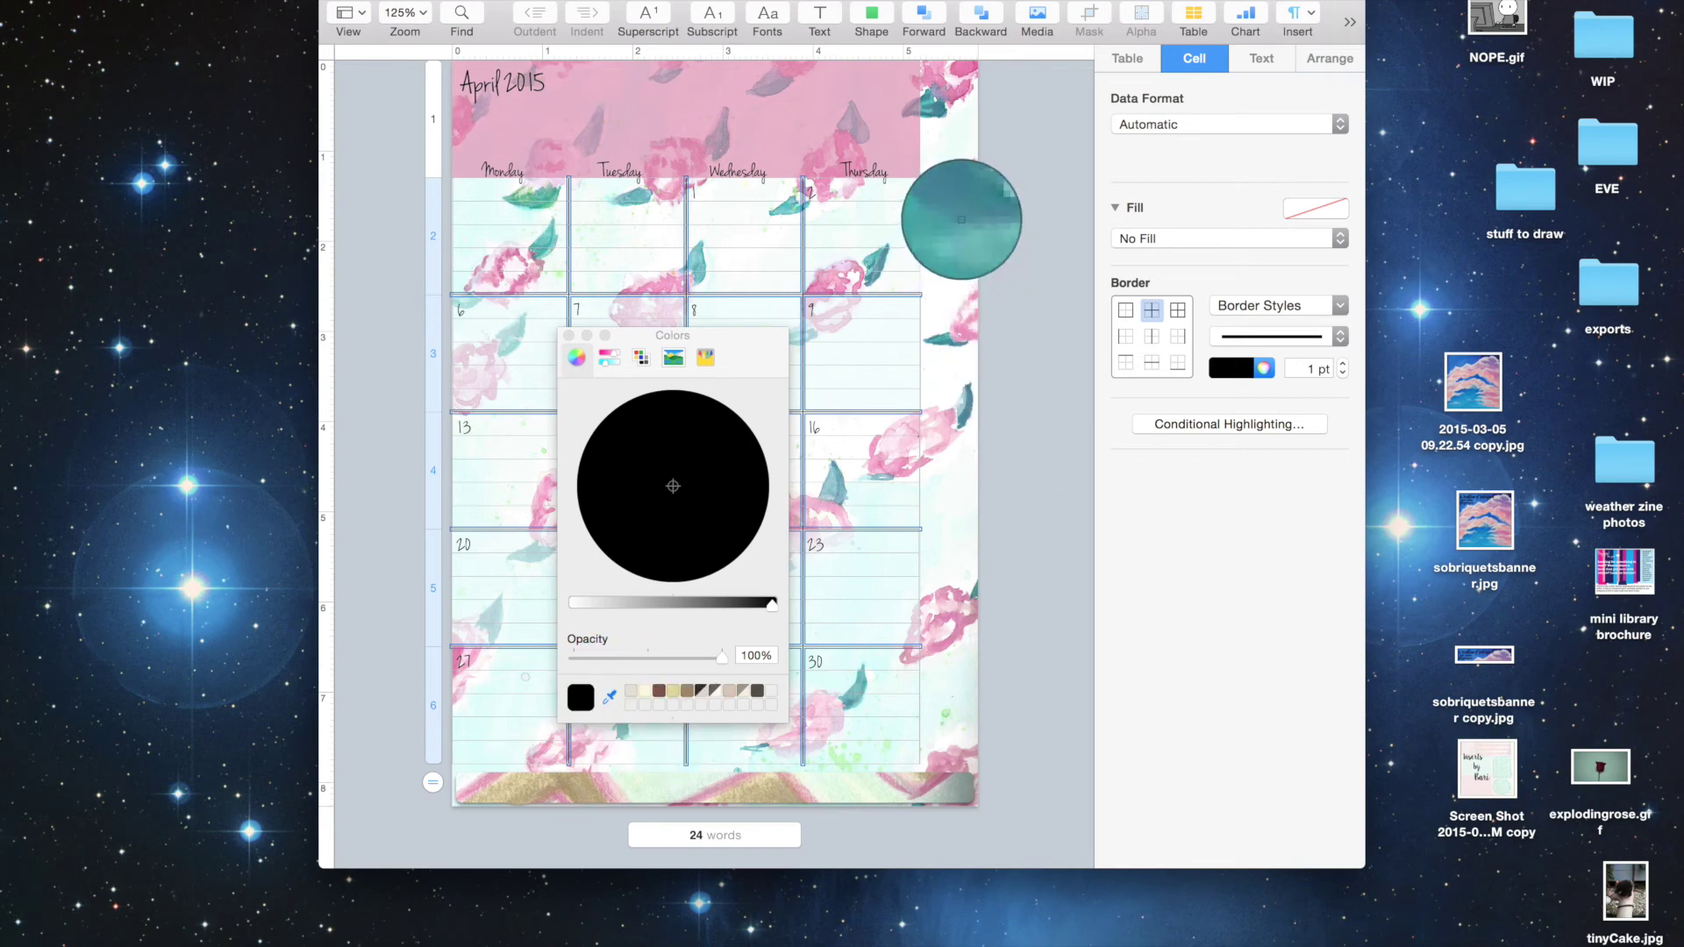
{"action": "left_click", "coordinate": [962, 224]}
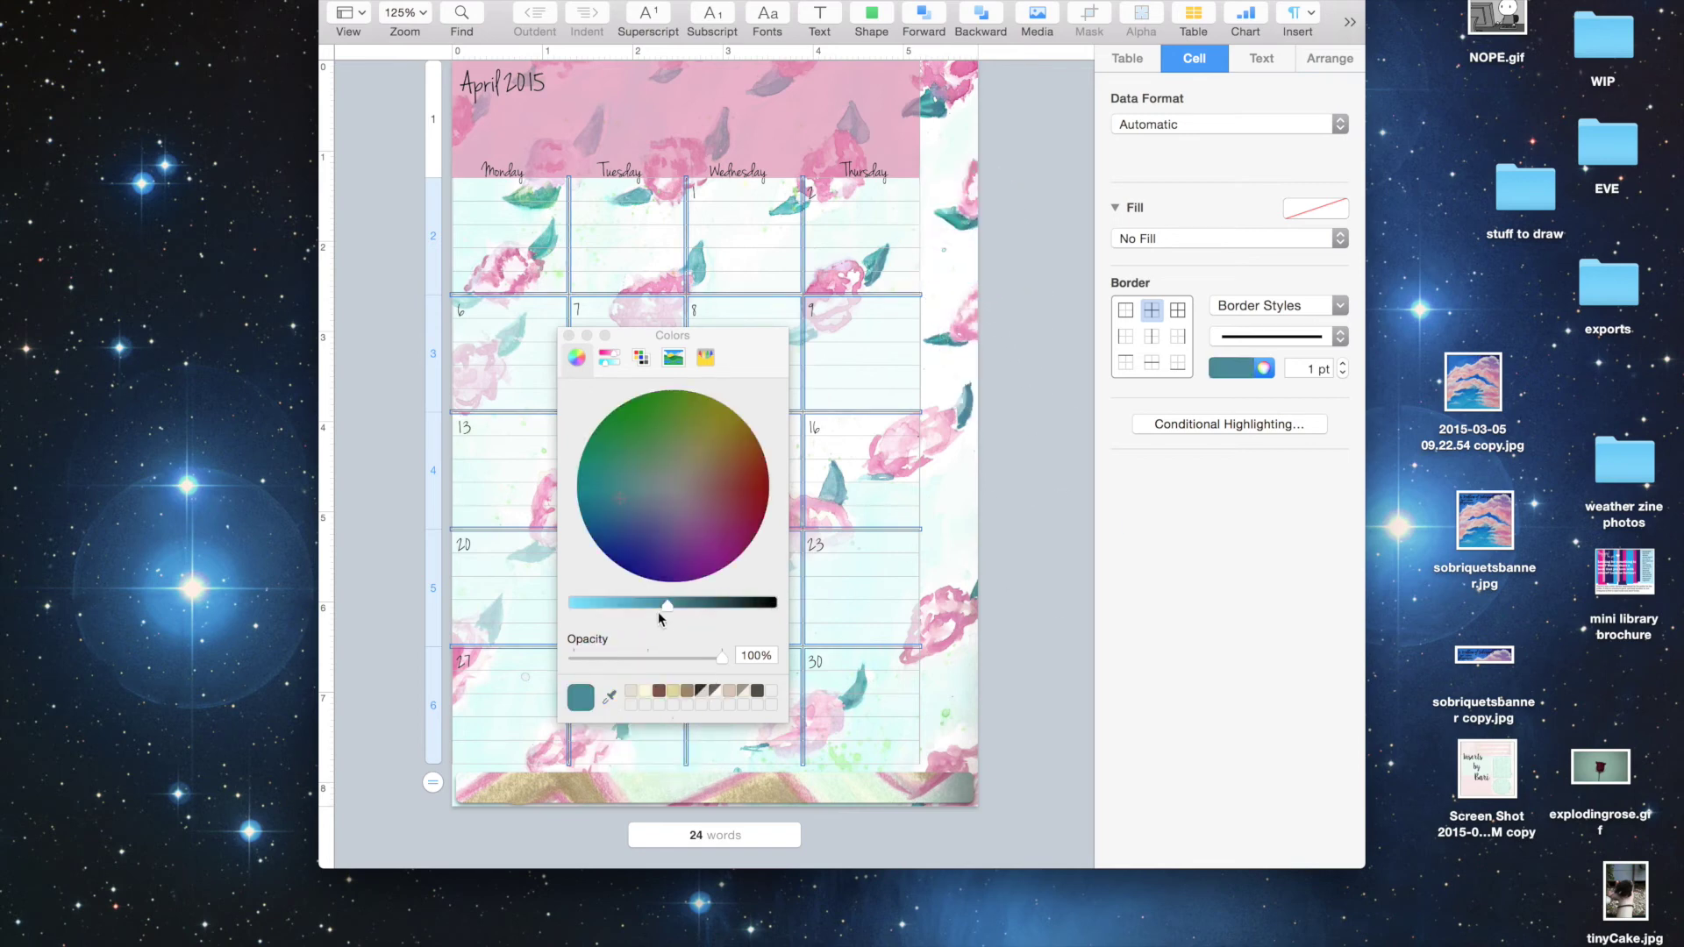
{"action": "left_click_drag", "start_coordinate": [667, 611], "coordinate": [700, 612]}
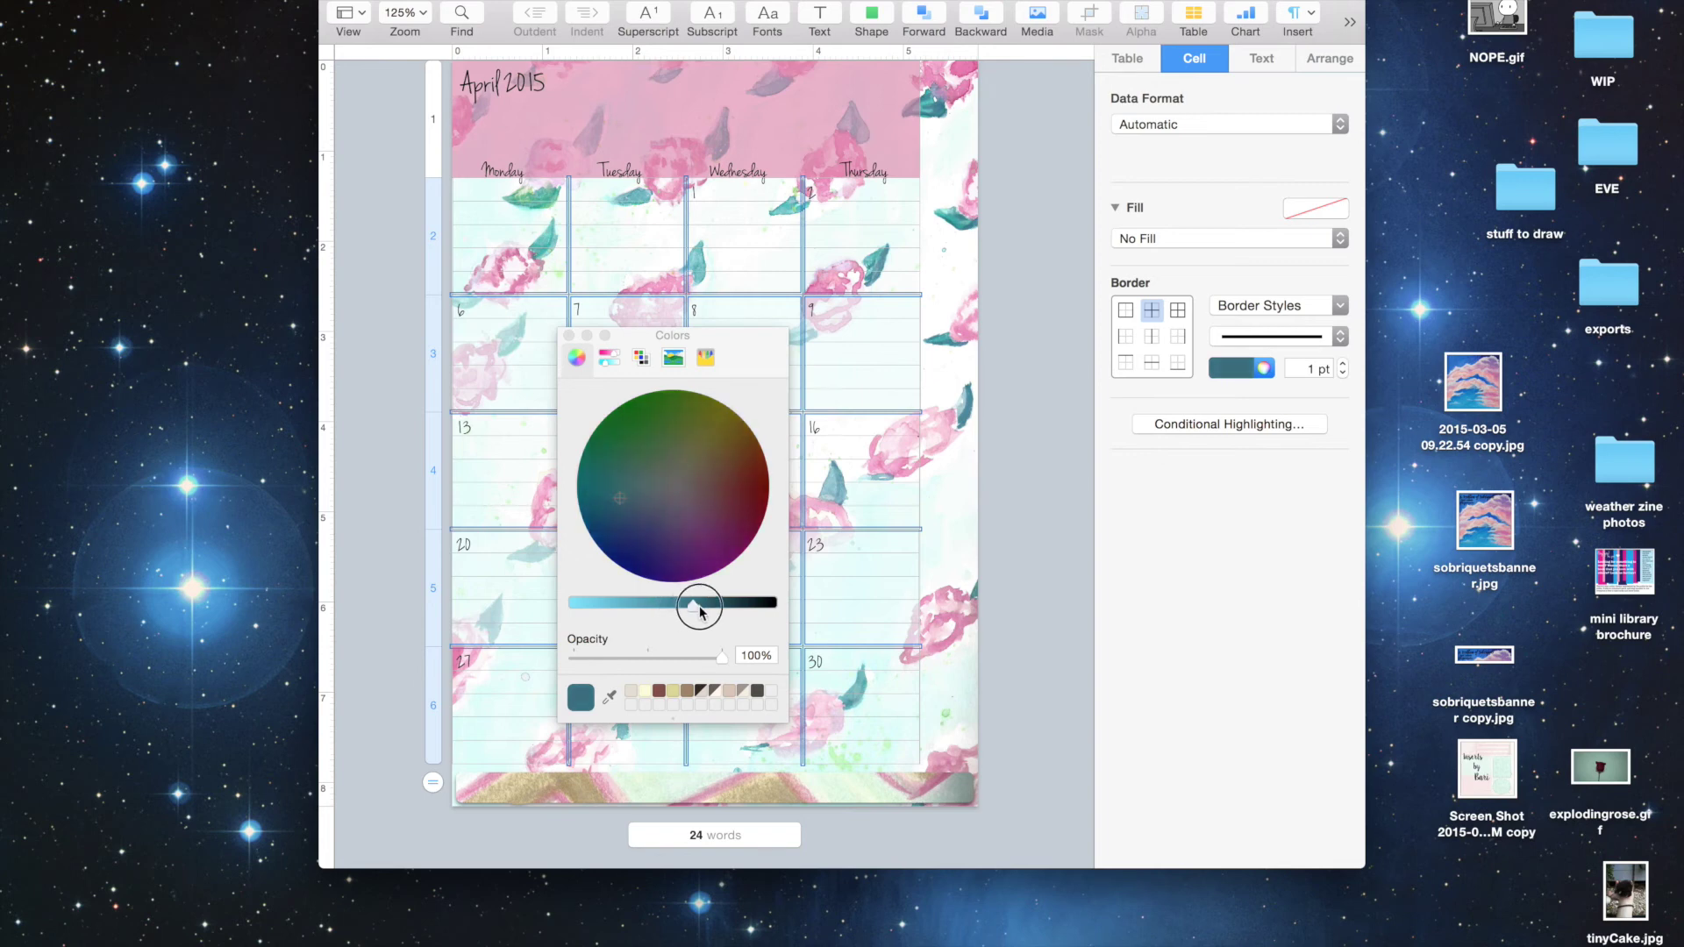
{"action": "left_click", "coordinate": [568, 335]}
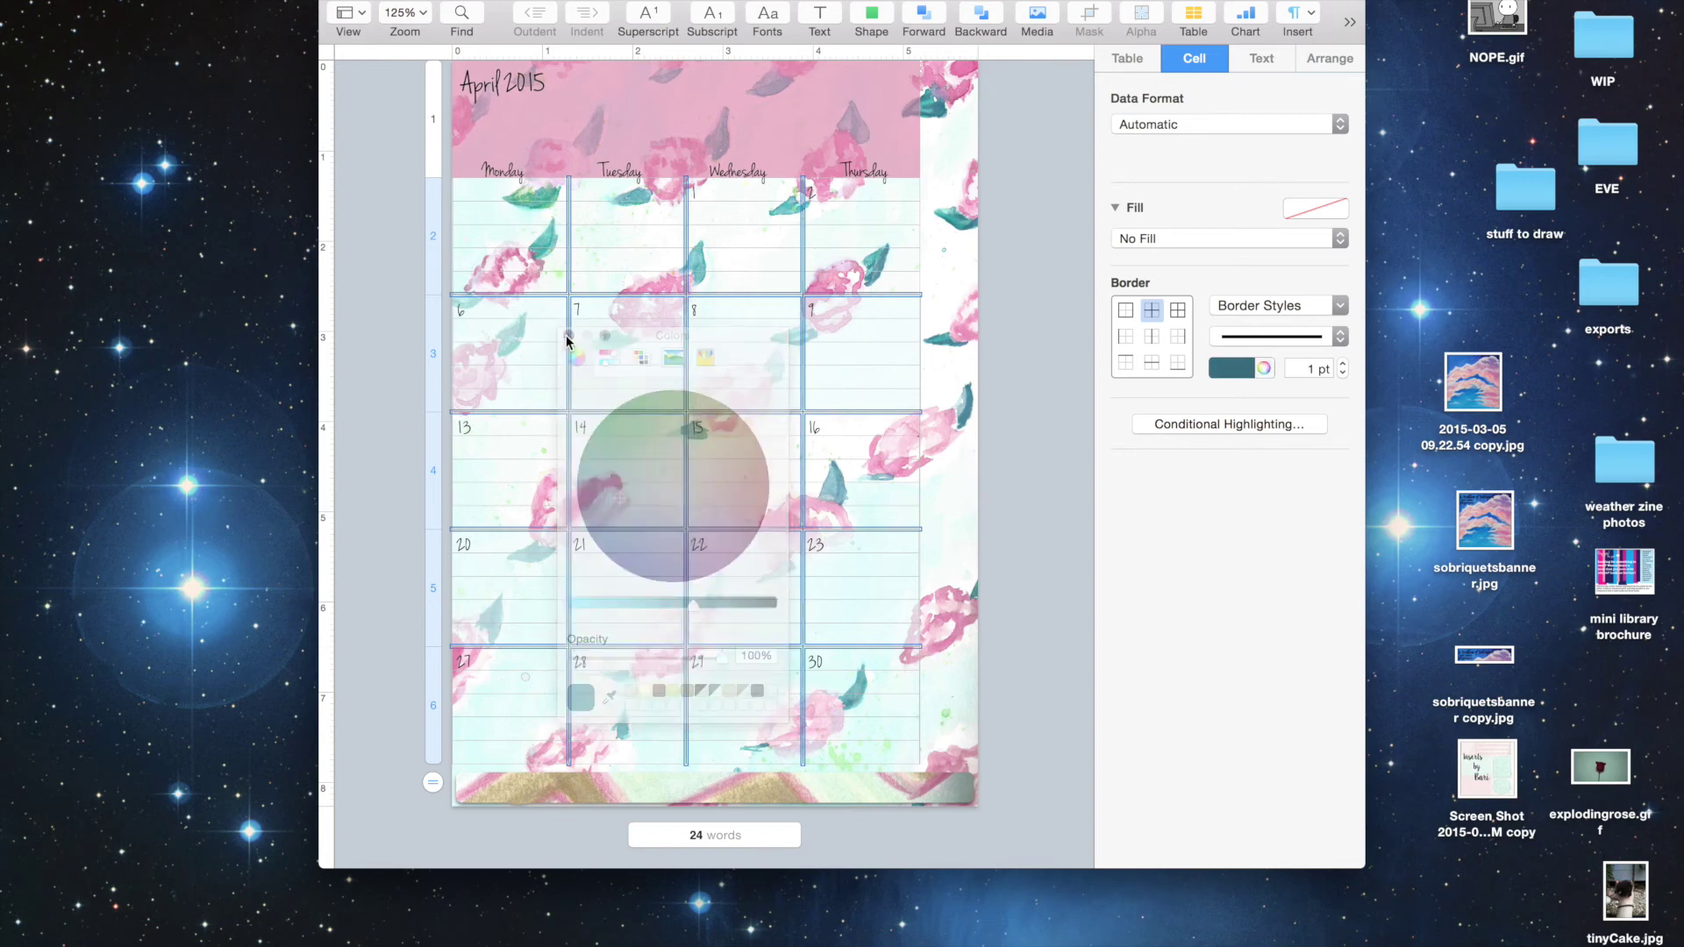
{"action": "left_click", "coordinate": [365, 263]}
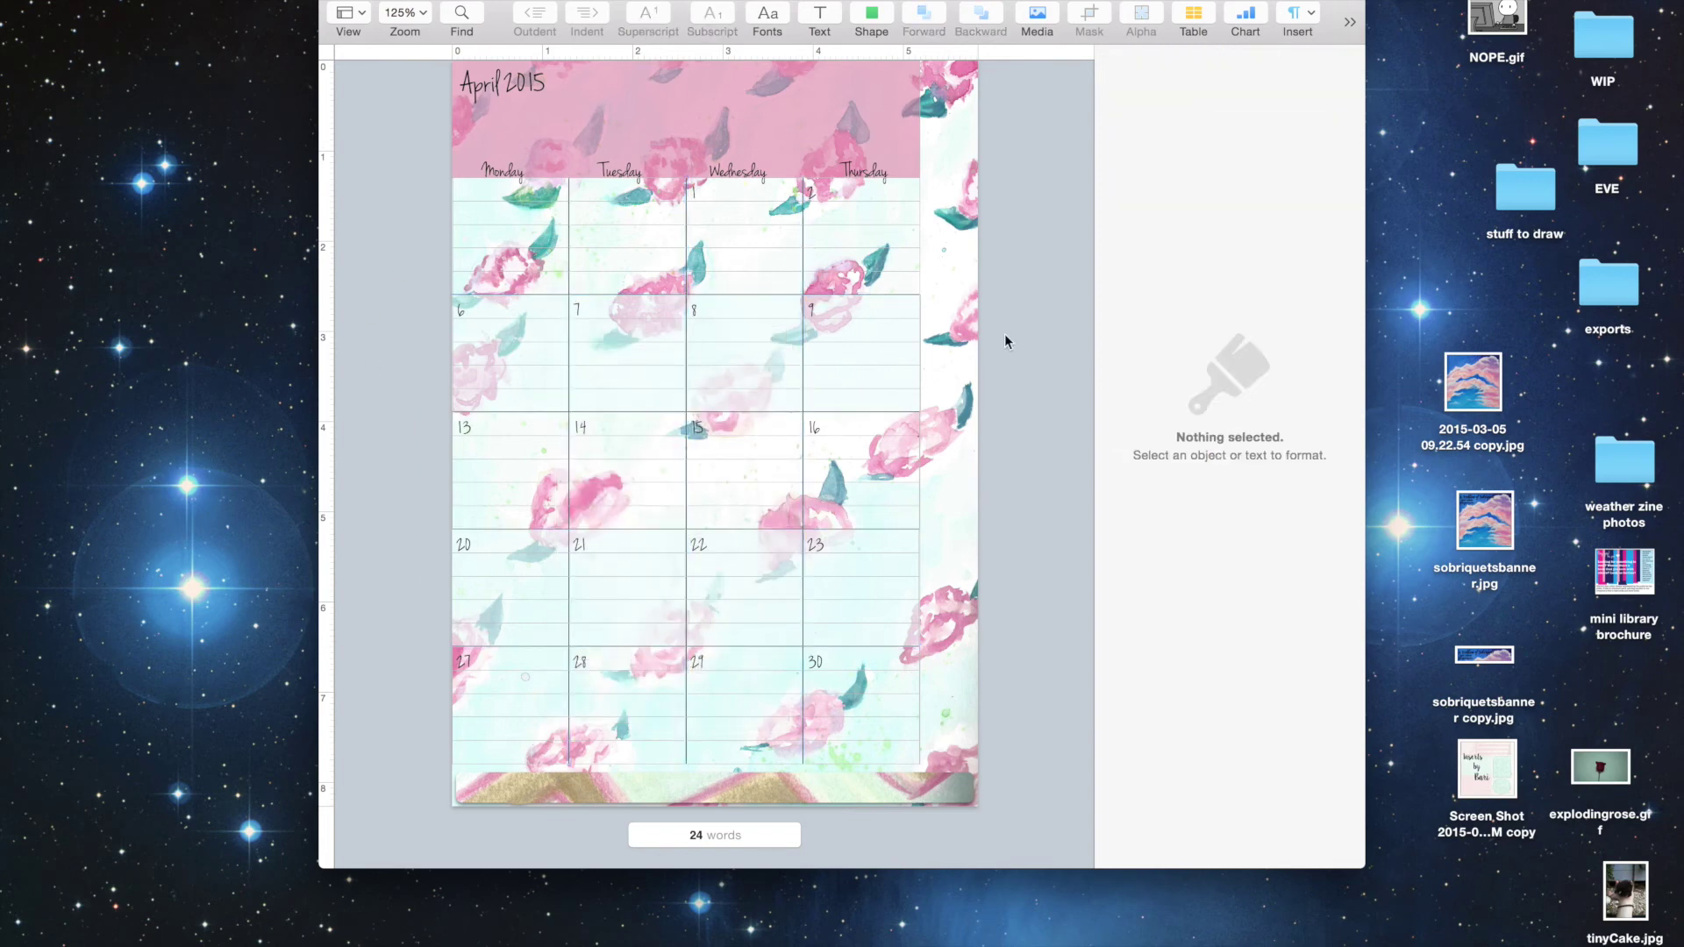
Step: Copy date labels into the first week's Monday and Tuesday cells and number them 30 and 31
{"action": "left_click_drag", "start_coordinate": [825, 672], "coordinate": [585, 193]}
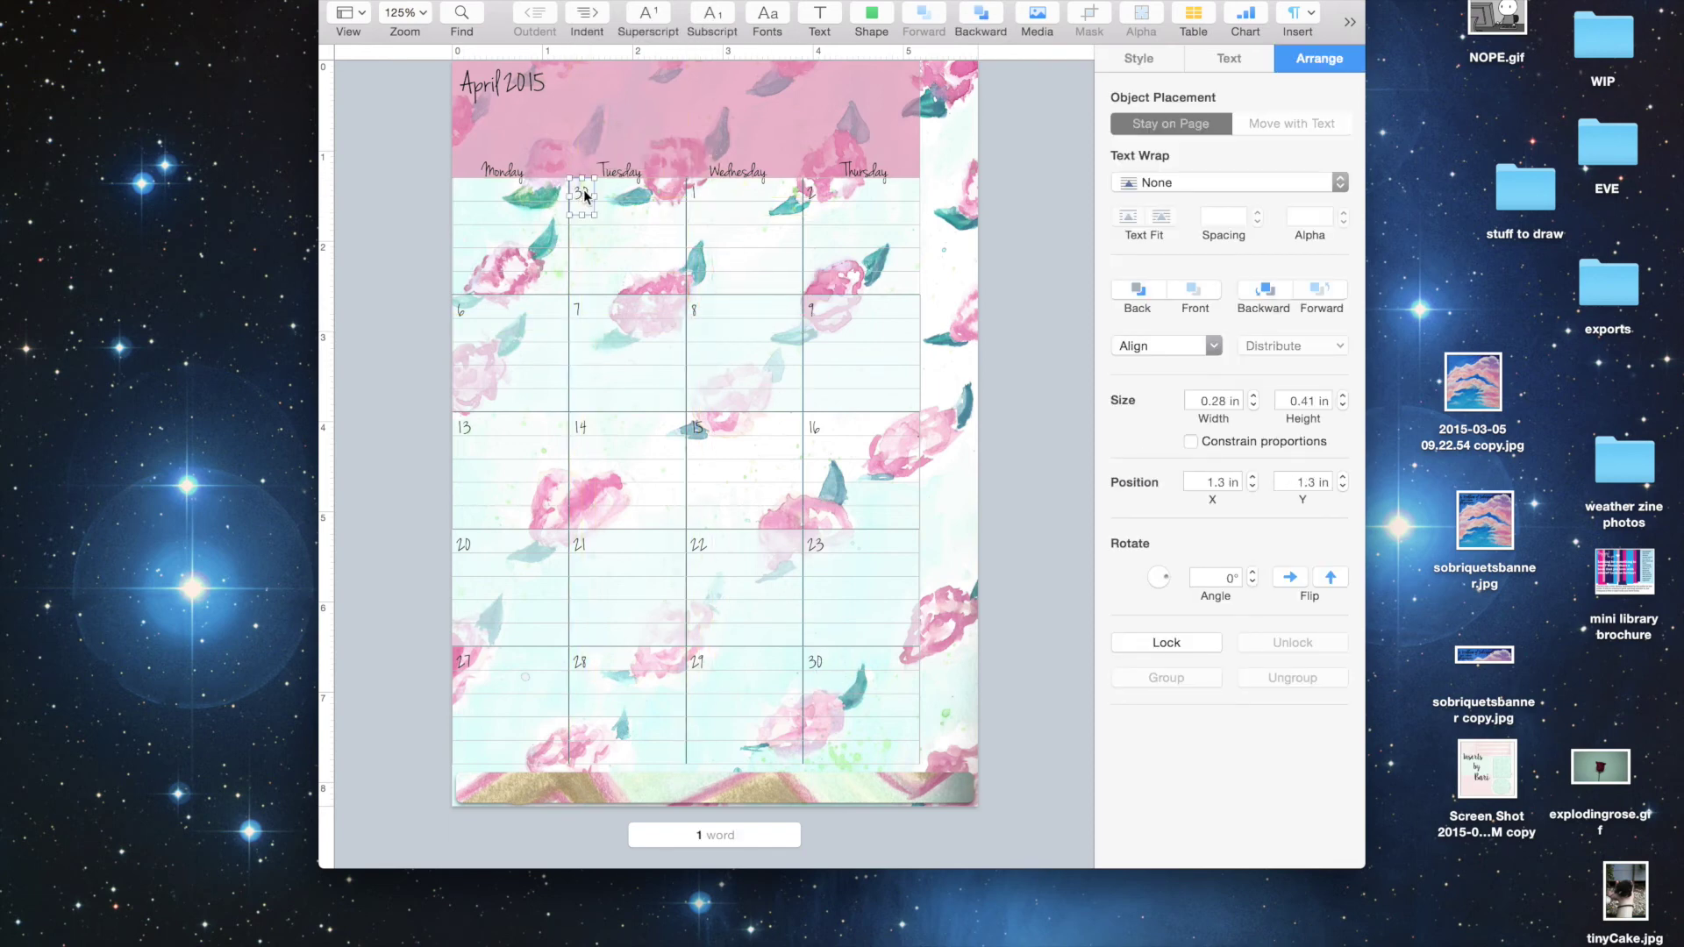
{"action": "double_click", "coordinate": [585, 194]}
{"action": "type", "text": "31"}
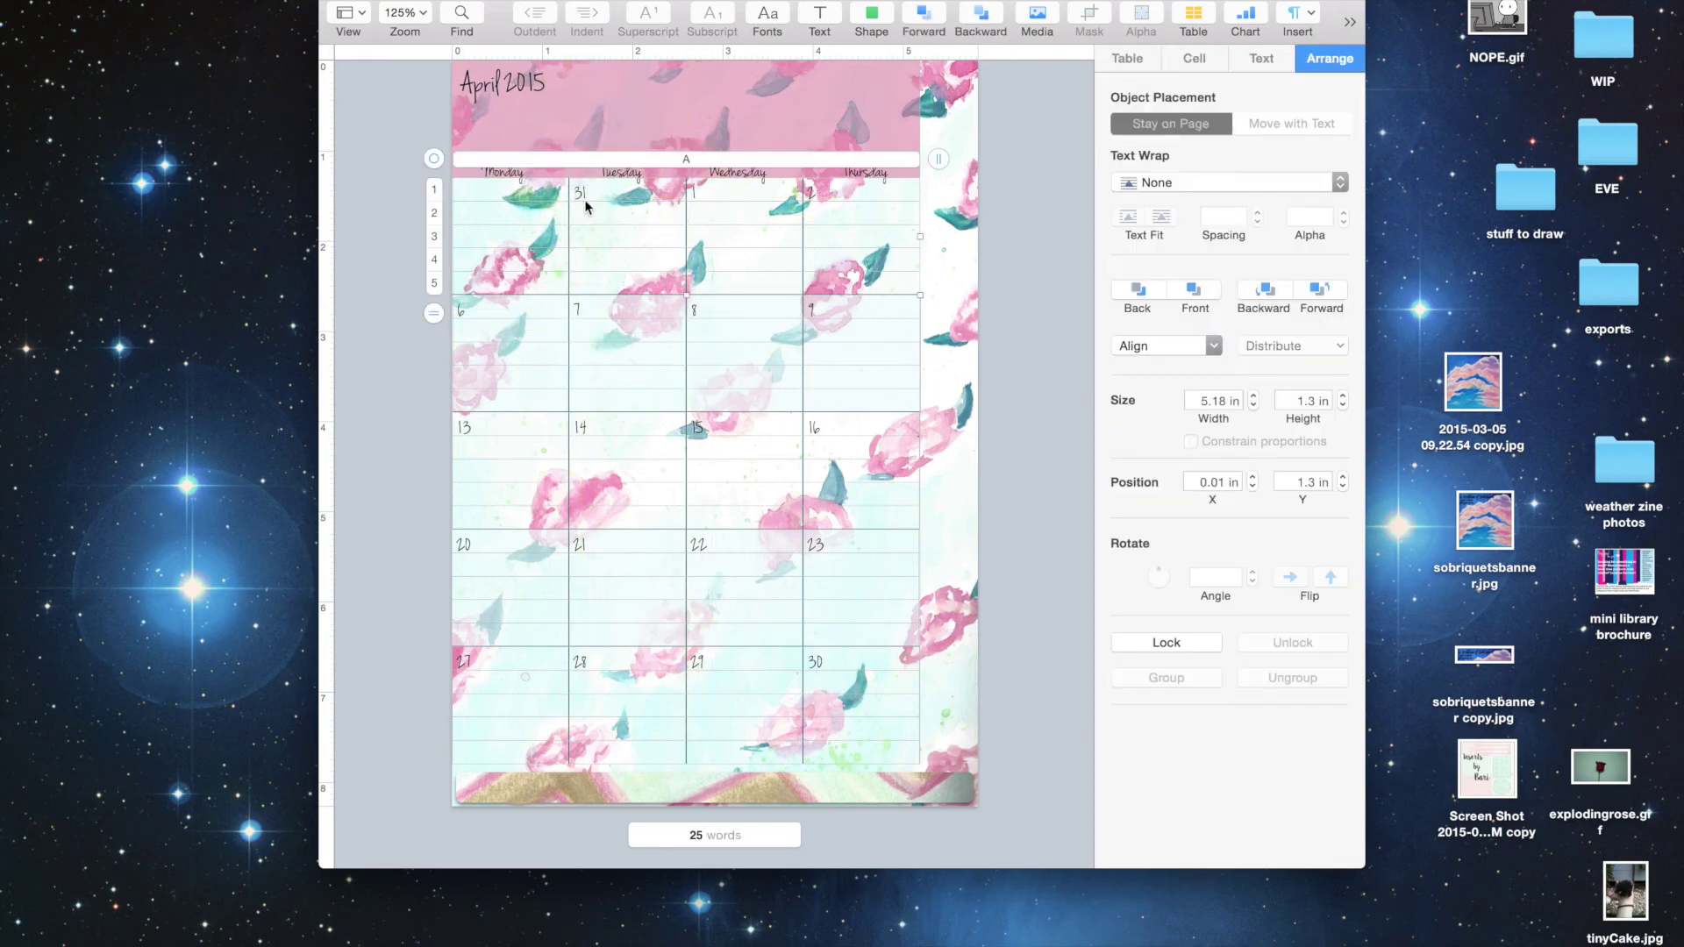
{"action": "left_click", "coordinate": [626, 238]}
{"action": "left_click_drag", "start_coordinate": [586, 199], "coordinate": [465, 192]}
{"action": "left_click", "coordinate": [412, 211]}
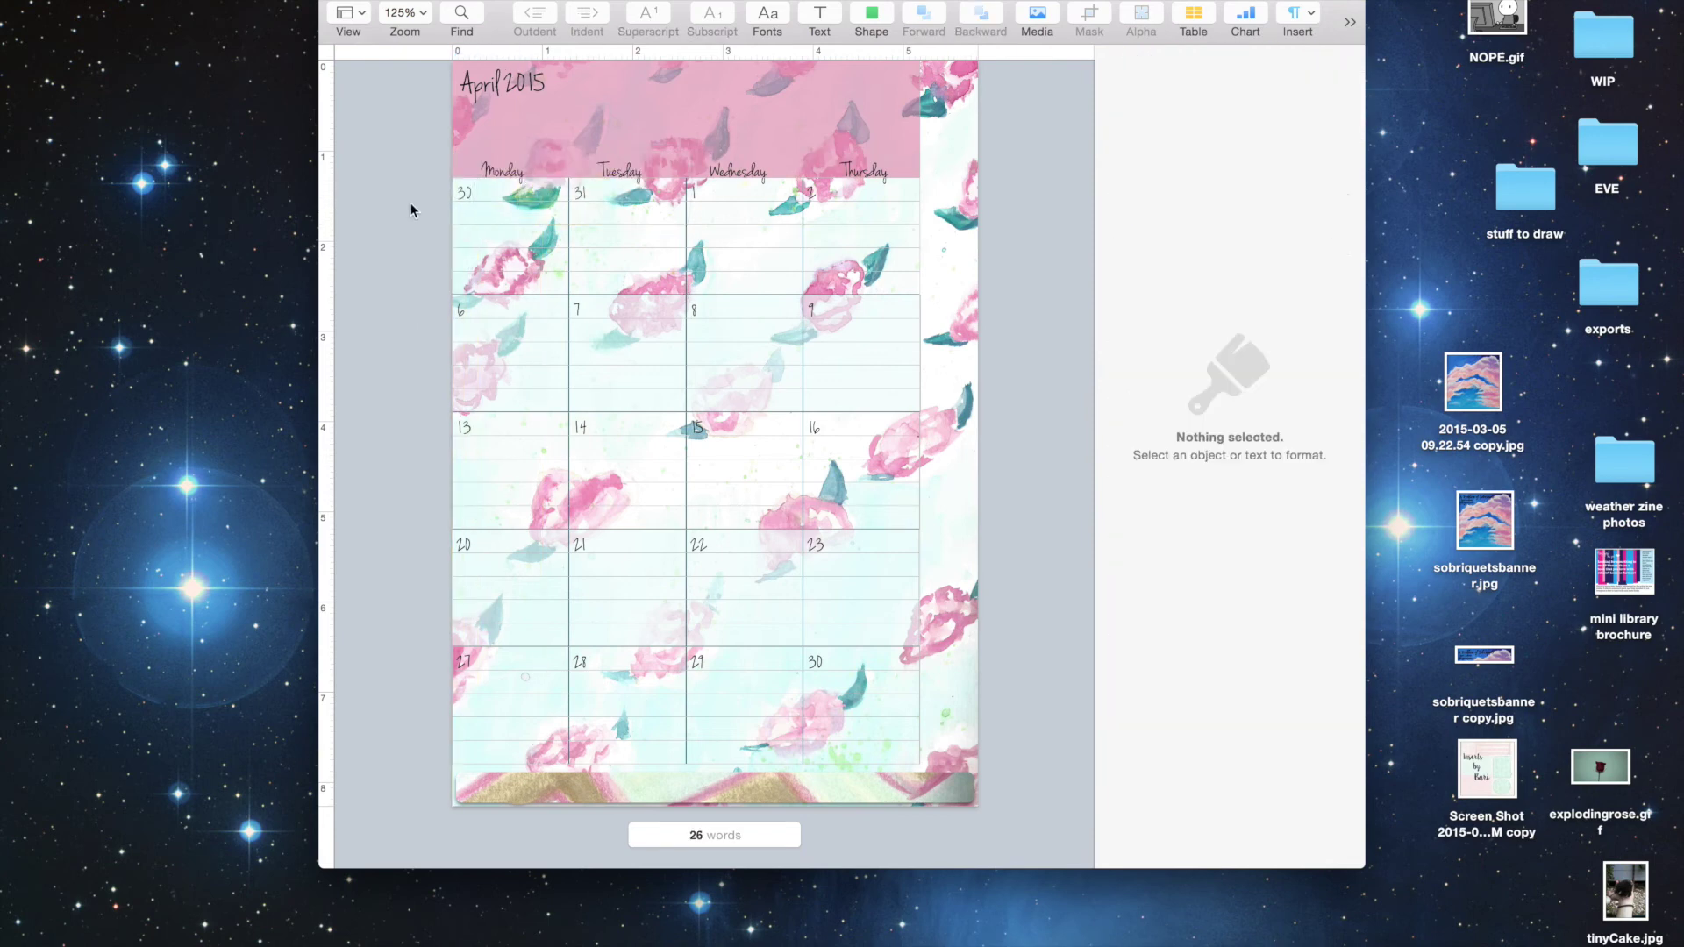
Step: Nudge the lined tables over the first two weeks into line with the calendar grid
{"action": "left_click", "coordinate": [601, 584]}
{"action": "left_click_drag", "start_coordinate": [433, 158], "coordinate": [432, 160]}
{"action": "left_click", "coordinate": [503, 337]}
{"action": "left_click_drag", "start_coordinate": [433, 276], "coordinate": [435, 276]}
Step: Fine-tune the first week's lined table so its edge meets the calendar's right edge
{"action": "scroll", "coordinate": [435, 276], "scroll_direction": "up", "scroll_amount": 5}
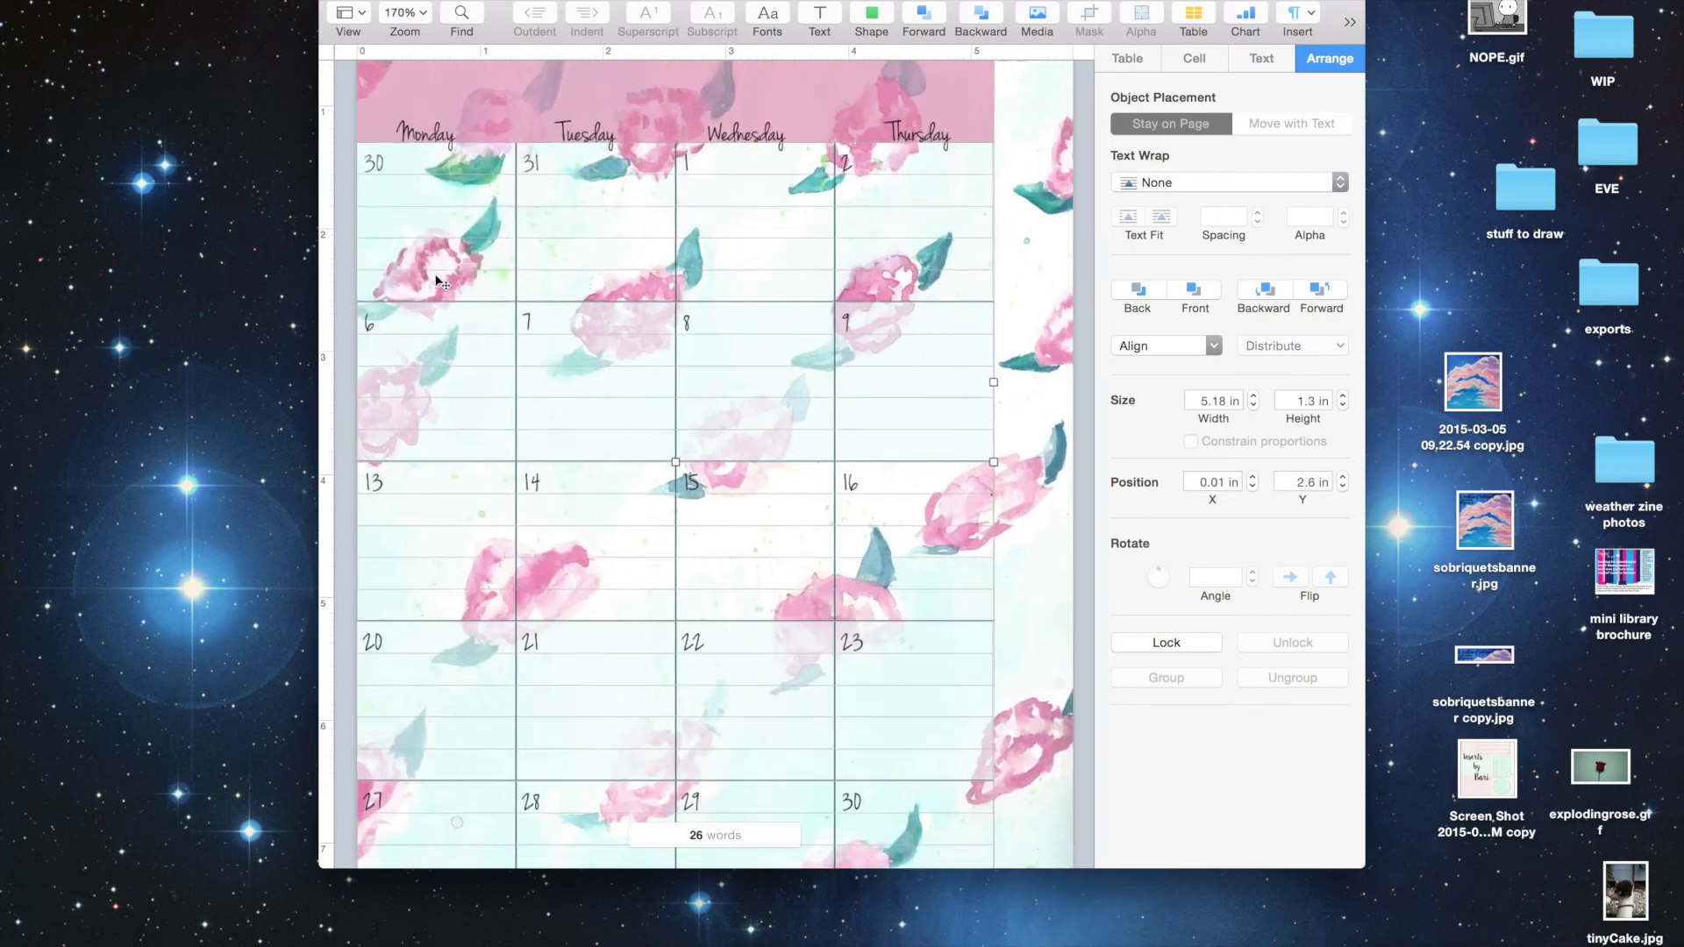
{"action": "left_click", "coordinate": [1027, 561]}
{"action": "scroll", "coordinate": [992, 265], "scroll_direction": "up", "scroll_amount": 5}
{"action": "scroll", "coordinate": [991, 264], "scroll_direction": "right", "scroll_amount": 5}
{"action": "scroll", "coordinate": [992, 265], "scroll_direction": "up", "scroll_amount": 2}
{"action": "left_click", "coordinate": [922, 345]}
{"action": "left_click_drag", "start_coordinate": [926, 342], "coordinate": [926, 341]}
{"action": "left_click", "coordinate": [980, 421]}
Step: Adjust the second week's lined table to 5.19 in wide so it meets the calendar's right edge
{"action": "scroll", "coordinate": [981, 421], "scroll_direction": "down", "scroll_amount": 3}
{"action": "left_click", "coordinate": [830, 613]}
{"action": "left_click_drag", "start_coordinate": [925, 575], "coordinate": [929, 575]}
{"action": "left_click_drag", "start_coordinate": [926, 576], "coordinate": [924, 574]}
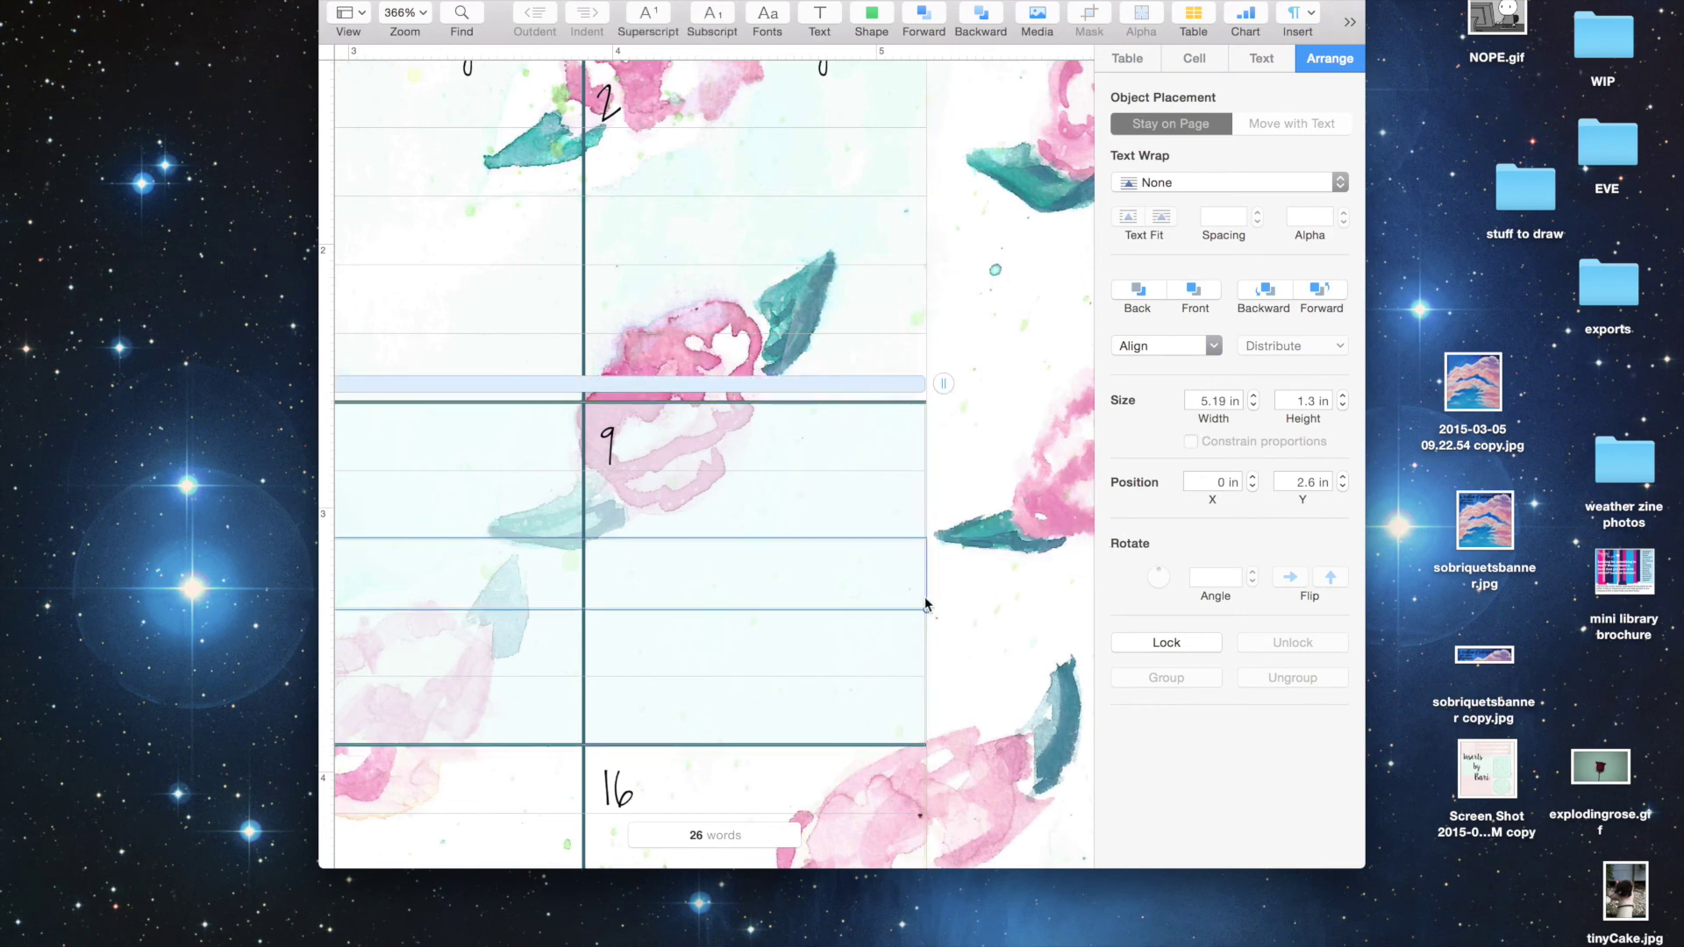
Step: Extend the third week's lined table to the calendar's right edge and check the edges of the lower weeks' tables
{"action": "scroll", "coordinate": [930, 577], "scroll_direction": "down", "scroll_amount": 5}
{"action": "left_click", "coordinate": [917, 682]}
{"action": "left_click_drag", "start_coordinate": [938, 699], "coordinate": [942, 699]}
{"action": "scroll", "coordinate": [942, 728], "scroll_direction": "down", "scroll_amount": 5}
{"action": "scroll", "coordinate": [946, 737], "scroll_direction": "down", "scroll_amount": 10}
{"action": "left_click", "coordinate": [930, 579]}
{"action": "scroll", "coordinate": [933, 582], "scroll_direction": "down", "scroll_amount": 10}
{"action": "left_click", "coordinate": [1028, 313]}
Step: Show the page thumbnails and duplicate the April calendar page
{"action": "left_click", "coordinate": [349, 14]}
{"action": "left_click", "coordinate": [452, 47]}
{"action": "left_click", "coordinate": [237, 142]}
{"action": "key", "text": "super+d"}
Step: Delete the month title on the duplicated page and shift its calendar table to the page's right edge
{"action": "left_click", "coordinate": [565, 213]}
{"action": "key", "text": "BackSpace"}
{"action": "left_click_drag", "start_coordinate": [545, 253], "coordinate": [592, 253]}
Step: Rename the second page's Monday label to Friday and shift it over the first column
{"action": "double_click", "coordinate": [523, 293]}
{"action": "type", "text": "Friday"}
{"action": "left_click", "coordinate": [544, 272]}
{"action": "left_click", "coordinate": [524, 303]}
{"action": "left_click_drag", "start_coordinate": [515, 296], "coordinate": [562, 297]}
Step: Rename the next two weekday labels to Saturday and Sunday, align them with their columns, and delete the Thursday label
{"action": "left_click_drag", "start_coordinate": [630, 297], "coordinate": [717, 300]}
{"action": "double_click", "coordinate": [677, 295]}
{"action": "type", "text": "Saturday"}
{"action": "double_click", "coordinate": [783, 296]}
{"action": "type", "text": "Sunday"}
{"action": "left_click", "coordinate": [849, 296]}
{"action": "key", "text": "BackSpace"}
Step: Delete the 30, 31 and 2 date labels from the second page's first week, sending the overlapping table to the back
{"action": "left_click", "coordinate": [491, 322]}
{"action": "key", "text": "BackSpace"}
{"action": "left_click", "coordinate": [695, 318]}
{"action": "left_click", "coordinate": [1139, 290]}
{"action": "left_click", "coordinate": [530, 373]}
{"action": "left_click", "coordinate": [593, 316]}
{"action": "key", "text": "BackSpace"}
{"action": "left_click", "coordinate": [801, 313]}
{"action": "key", "text": "BackSpace"}
Step: Copy the remaining date label across the second page's first week and number Friday, Saturday and Sunday 3, 4 and 5
{"action": "left_click_drag", "start_coordinate": [696, 315], "coordinate": [637, 312]}
{"action": "double_click", "coordinate": [638, 312]}
{"action": "scroll", "coordinate": [639, 315], "scroll_direction": "up", "scroll_amount": 10}
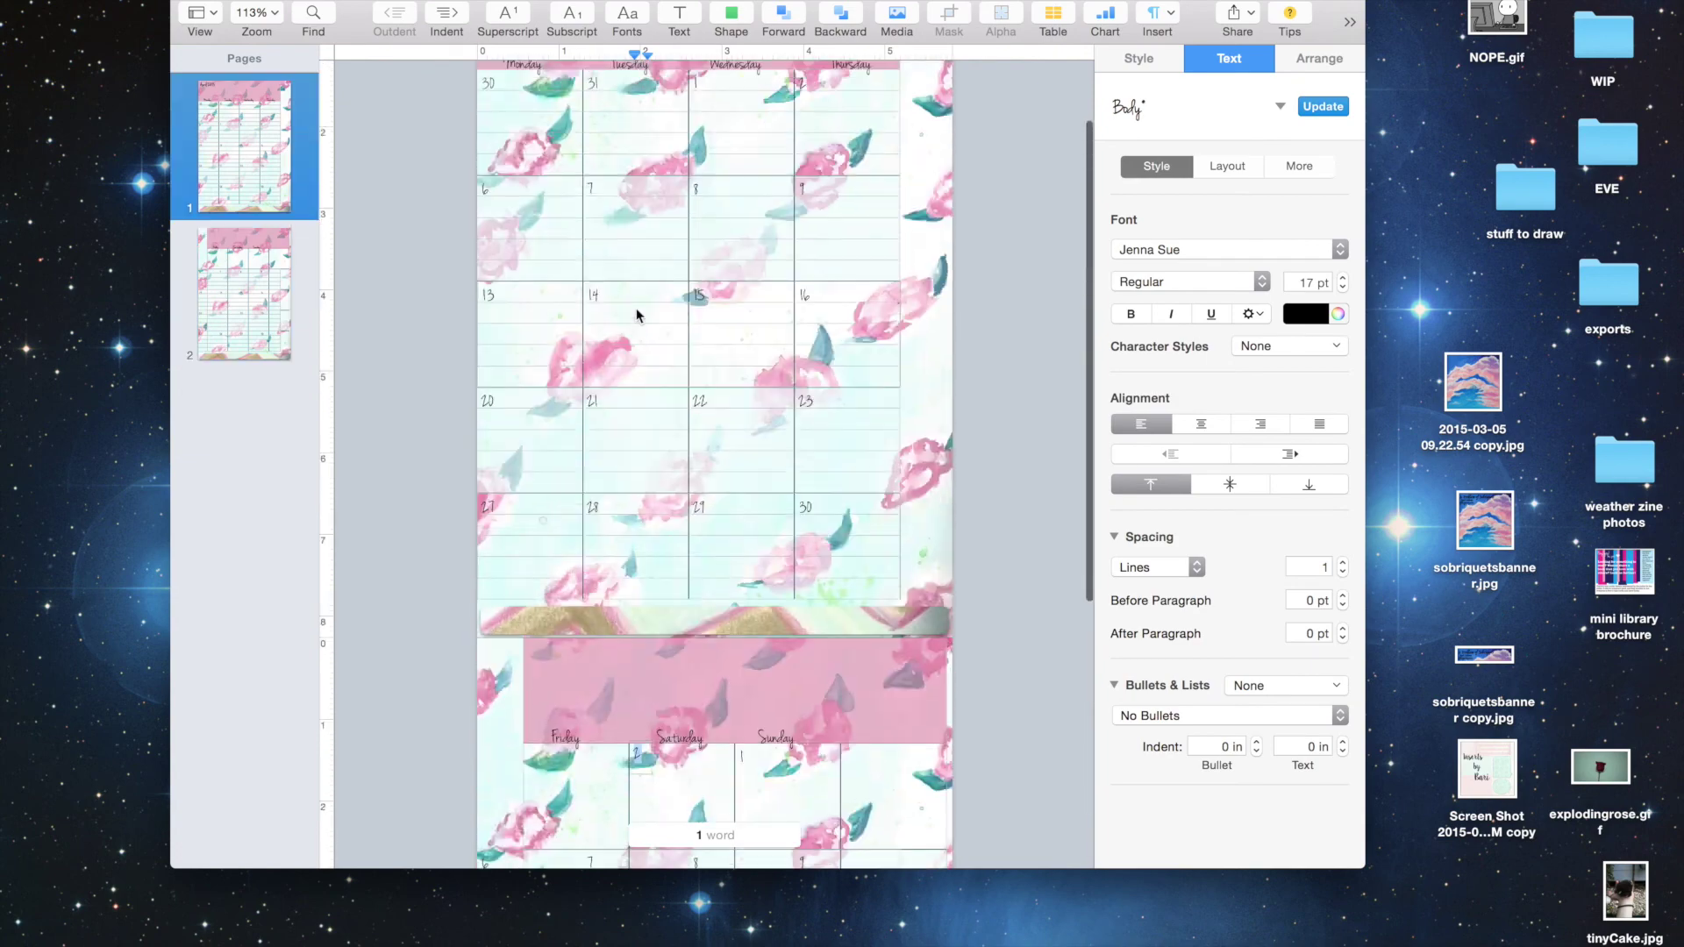
{"action": "scroll", "coordinate": [639, 316], "scroll_direction": "down", "scroll_amount": 5}
{"action": "type", "text": "4"}
{"action": "double_click", "coordinate": [740, 544]}
{"action": "type", "text": "5"}
{"action": "left_click", "coordinate": [638, 544]}
{"action": "left_click_drag", "start_coordinate": [638, 544], "coordinate": [530, 548]}
{"action": "double_click", "coordinate": [530, 547]}
{"action": "type", "text": "3"}
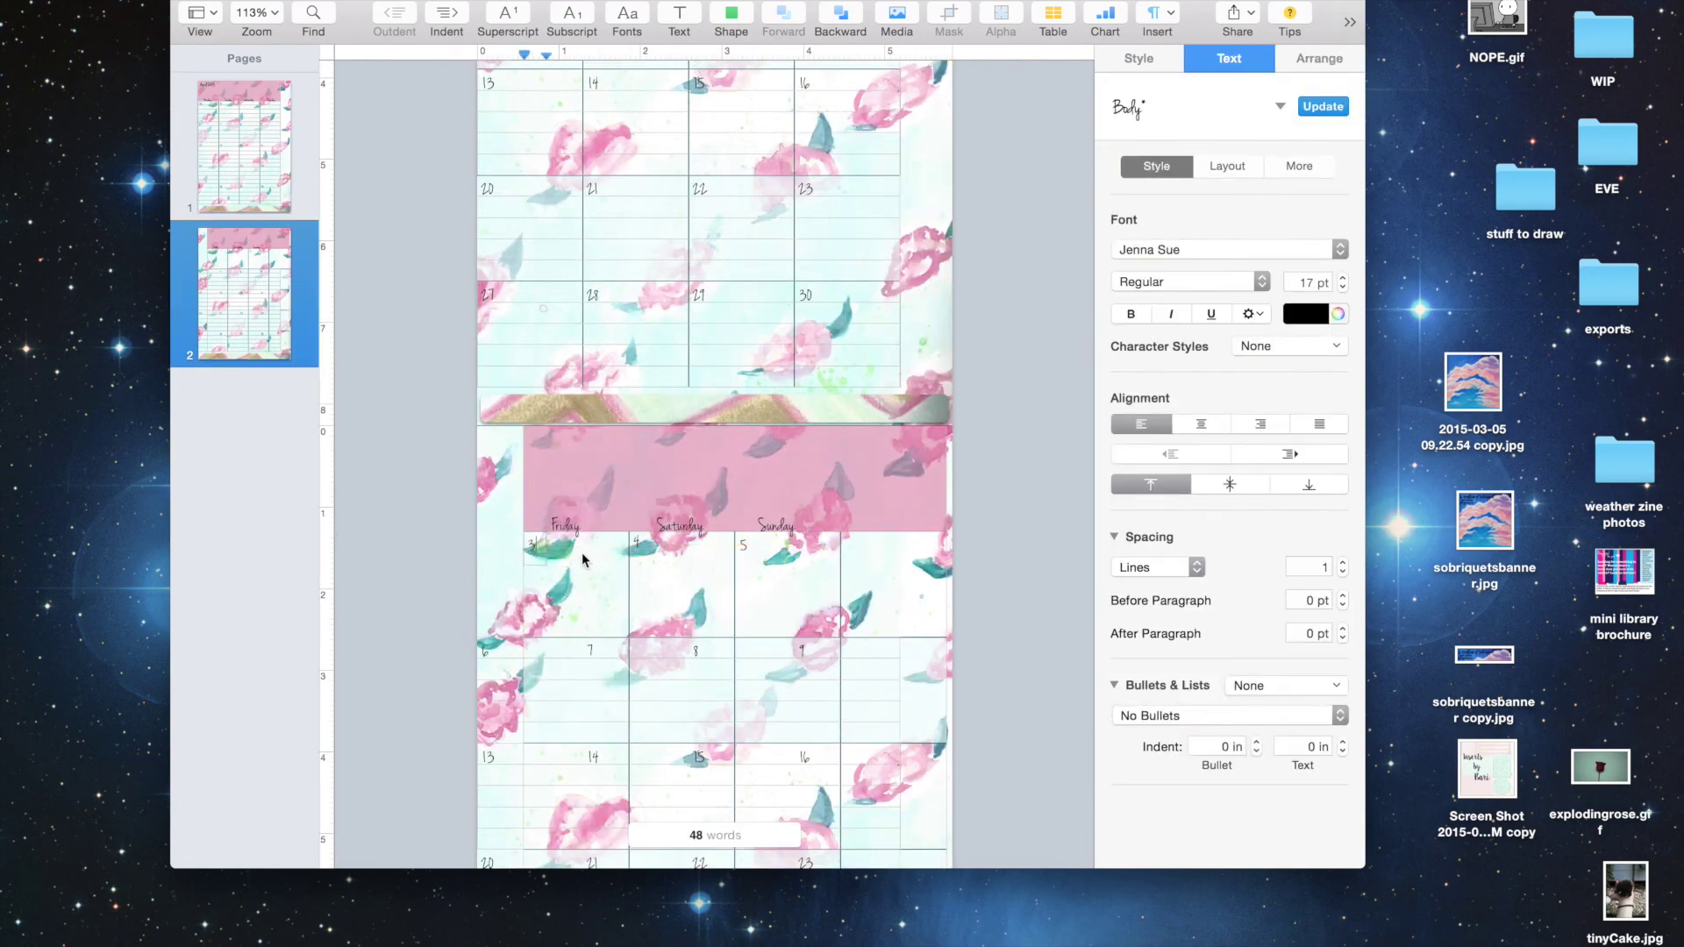
Step: Delete the fourth column of the second page's calendar table
{"action": "scroll", "coordinate": [877, 491], "scroll_direction": "down", "scroll_amount": 3}
{"action": "left_click", "coordinate": [931, 318]}
{"action": "right_click", "coordinate": [932, 313]}
{"action": "left_click", "coordinate": [982, 465]}
Step: Set the remaining columns of the second page's calendar table to 1.3 in wide
{"action": "scroll", "coordinate": [940, 233], "scroll_direction": "down", "scroll_amount": 3}
{"action": "left_click", "coordinate": [877, 158]}
{"action": "left_click", "coordinate": [1128, 59]}
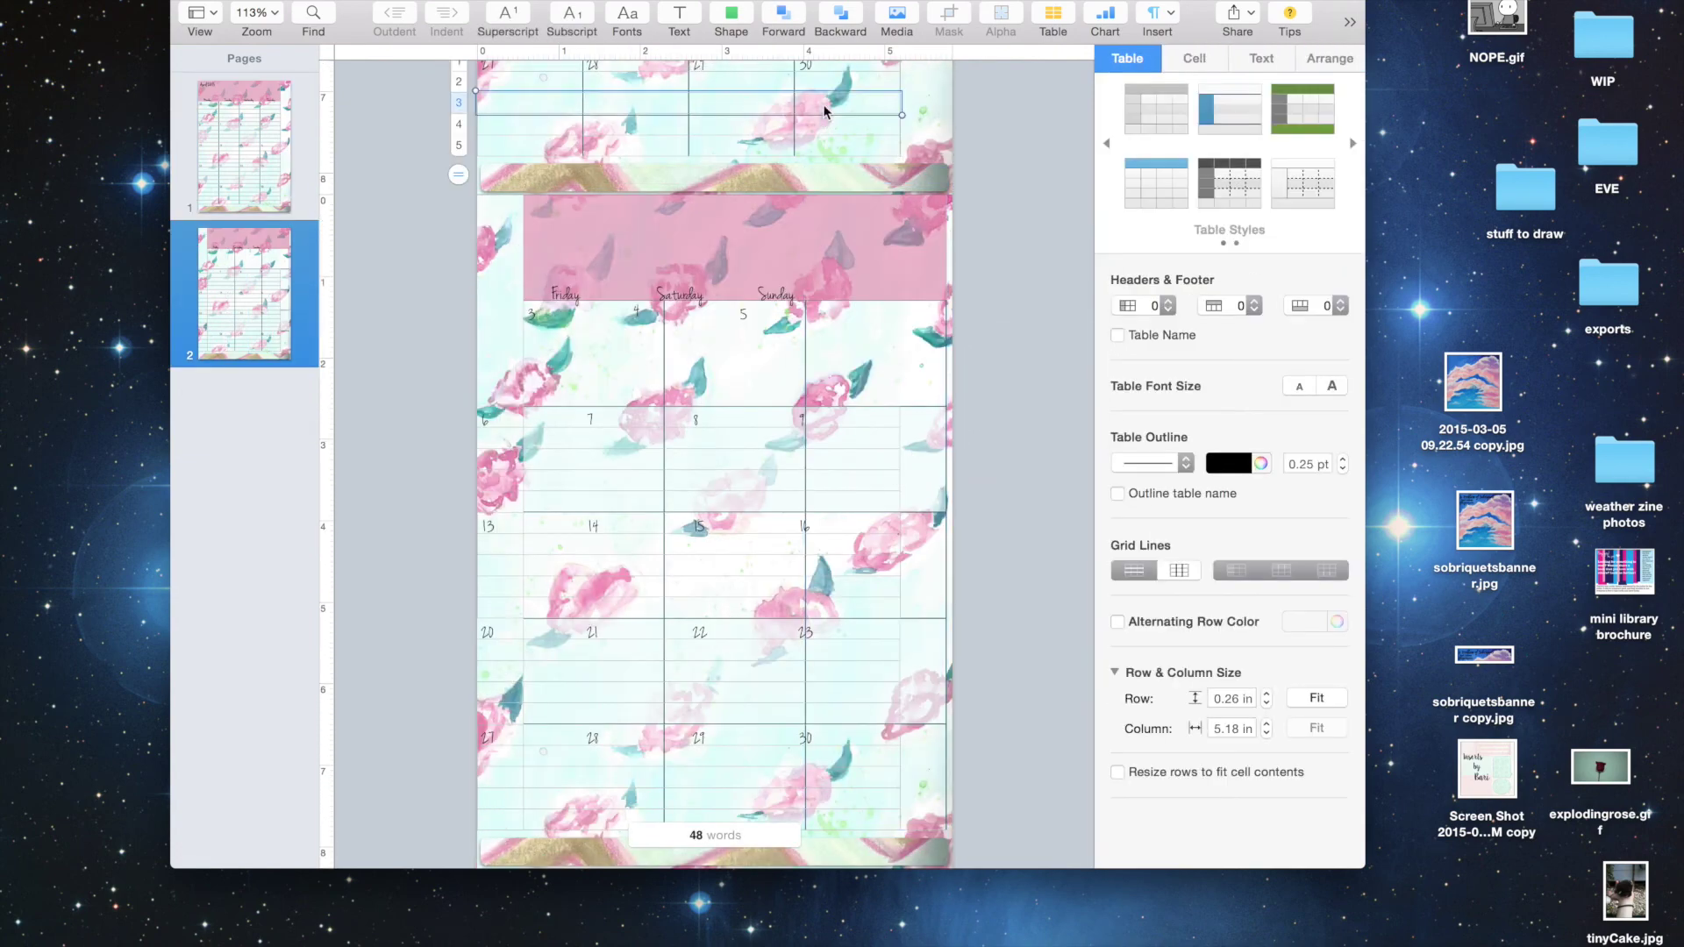
{"action": "scroll", "coordinate": [877, 263], "scroll_direction": "up", "scroll_amount": 6}
{"action": "left_click", "coordinate": [877, 263]}
{"action": "left_click", "coordinate": [930, 614]}
{"action": "double_click", "coordinate": [1235, 729]}
{"action": "type", "text": "1.3"}
Step: Align the 6, 8, 9, 13 and 14 date labels with the second page's columns, deleting the extra 7 and 15
{"action": "scroll", "coordinate": [971, 652], "scroll_direction": "down", "scroll_amount": 3}
{"action": "left_click_drag", "start_coordinate": [900, 571], "coordinate": [846, 571]}
{"action": "left_click_drag", "start_coordinate": [498, 537], "coordinate": [546, 537]}
{"action": "left_click_drag", "start_coordinate": [504, 641], "coordinate": [550, 641]}
{"action": "left_click_drag", "start_coordinate": [593, 643], "coordinate": [639, 643]}
{"action": "left_click", "coordinate": [700, 639]}
{"action": "key", "text": "Delete"}
{"action": "left_click_drag", "start_coordinate": [806, 533], "coordinate": [641, 533]}
{"action": "scroll", "coordinate": [667, 670], "scroll_direction": "down", "scroll_amount": 3}
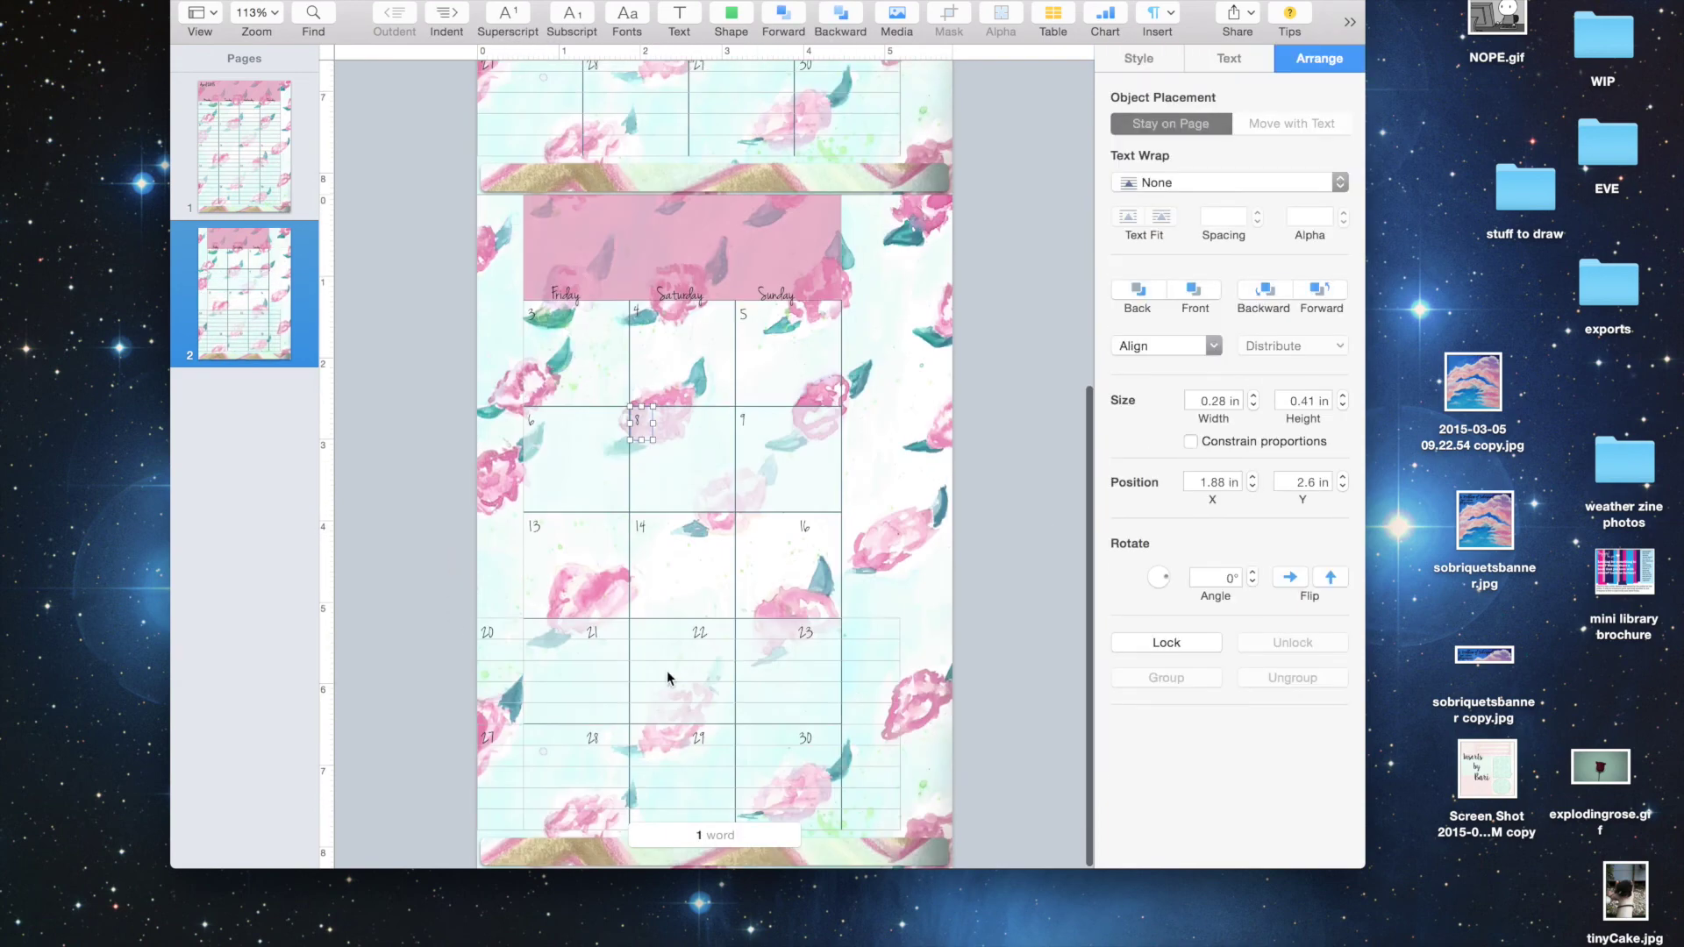
Step: Delete the fourth week's lined table and 23 label, aligning the 16, 20, 21 and 22 labels with their columns
{"action": "left_click", "coordinate": [571, 681]}
{"action": "key", "text": "Delete"}
{"action": "left_click_drag", "start_coordinate": [488, 642], "coordinate": [535, 641]}
{"action": "left_click_drag", "start_coordinate": [594, 641], "coordinate": [747, 641]}
{"action": "left_click", "coordinate": [811, 642]}
{"action": "key", "text": "Delete"}
{"action": "left_click_drag", "start_coordinate": [808, 535], "coordinate": [745, 530]}
Step: Move the last week's lined table to the second page's first week and paste a copy over the third week
{"action": "left_click", "coordinate": [513, 768]}
{"action": "left_click_drag", "start_coordinate": [461, 708], "coordinate": [507, 285]}
{"action": "left_click", "coordinate": [887, 455]}
{"action": "left_click", "coordinate": [736, 270]}
{"action": "left_click", "coordinate": [689, 376]}
{"action": "key", "text": "super+c"}
{"action": "key", "text": "super+v"}
{"action": "left_click_drag", "start_coordinate": [515, 294], "coordinate": [507, 515]}
{"action": "left_click", "coordinate": [1046, 559]}
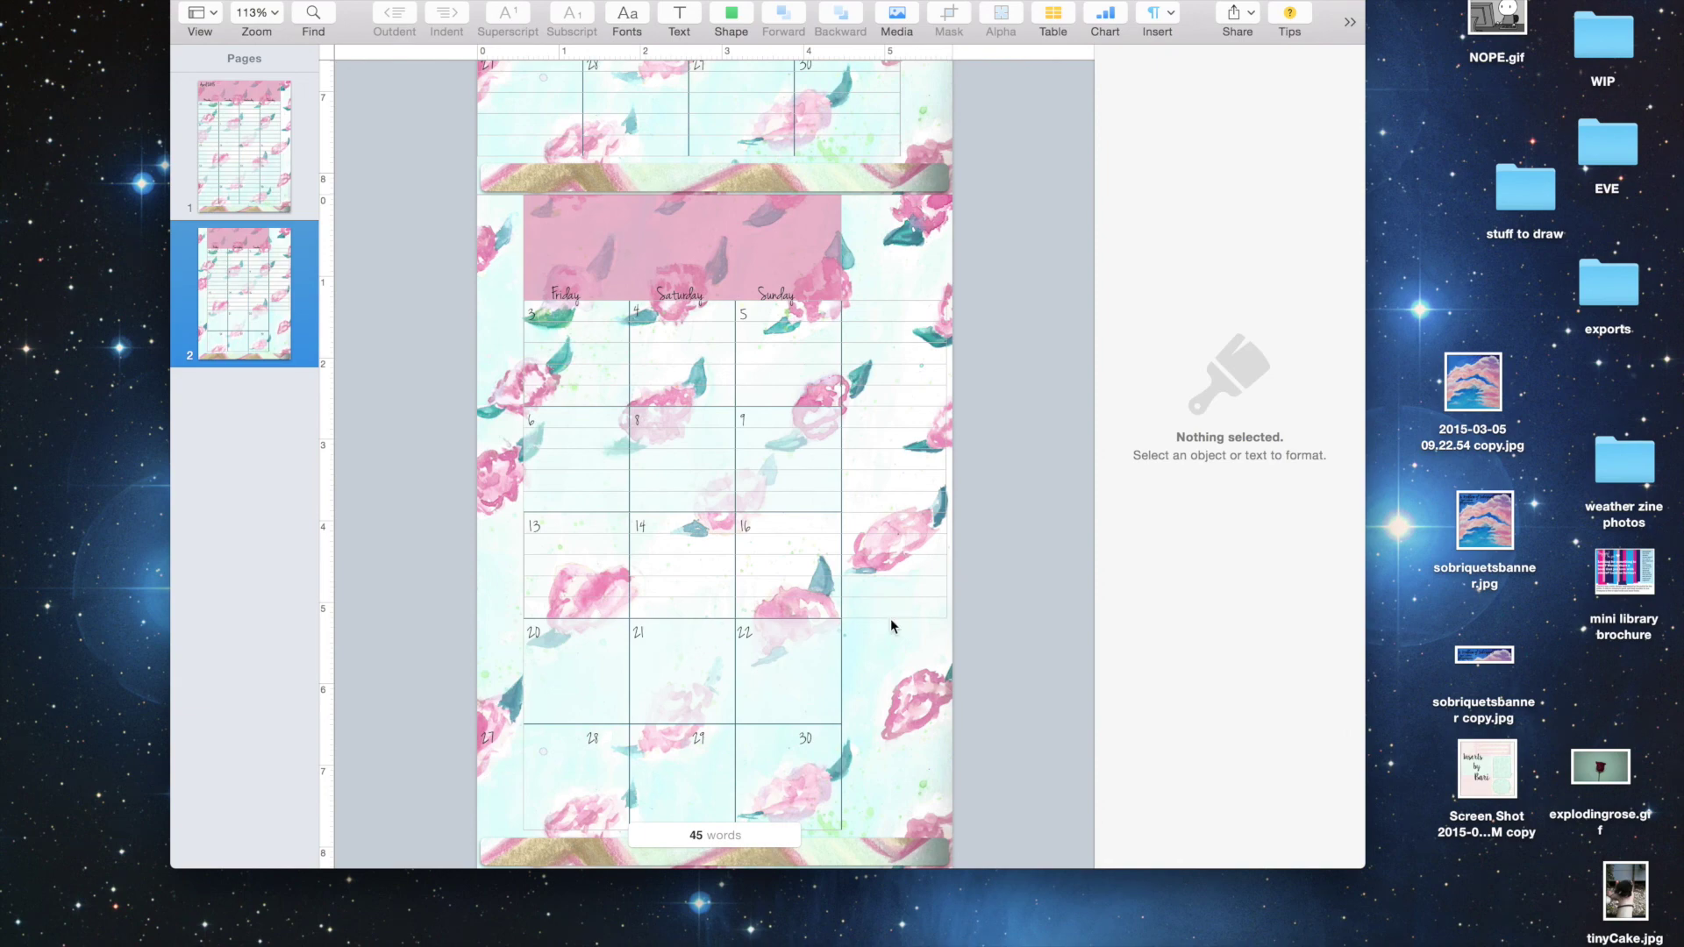
{"action": "left_click", "coordinate": [834, 247]}
Step: Align the last week's 28, 29 and 30 labels with the three columns and delete the 27 label
{"action": "scroll", "coordinate": [654, 594], "scroll_direction": "down", "scroll_amount": 2}
{"action": "left_click_drag", "start_coordinate": [806, 741], "coordinate": [640, 744]}
{"action": "left_click_drag", "start_coordinate": [593, 742], "coordinate": [534, 743]}
{"action": "left_click", "coordinate": [489, 744]}
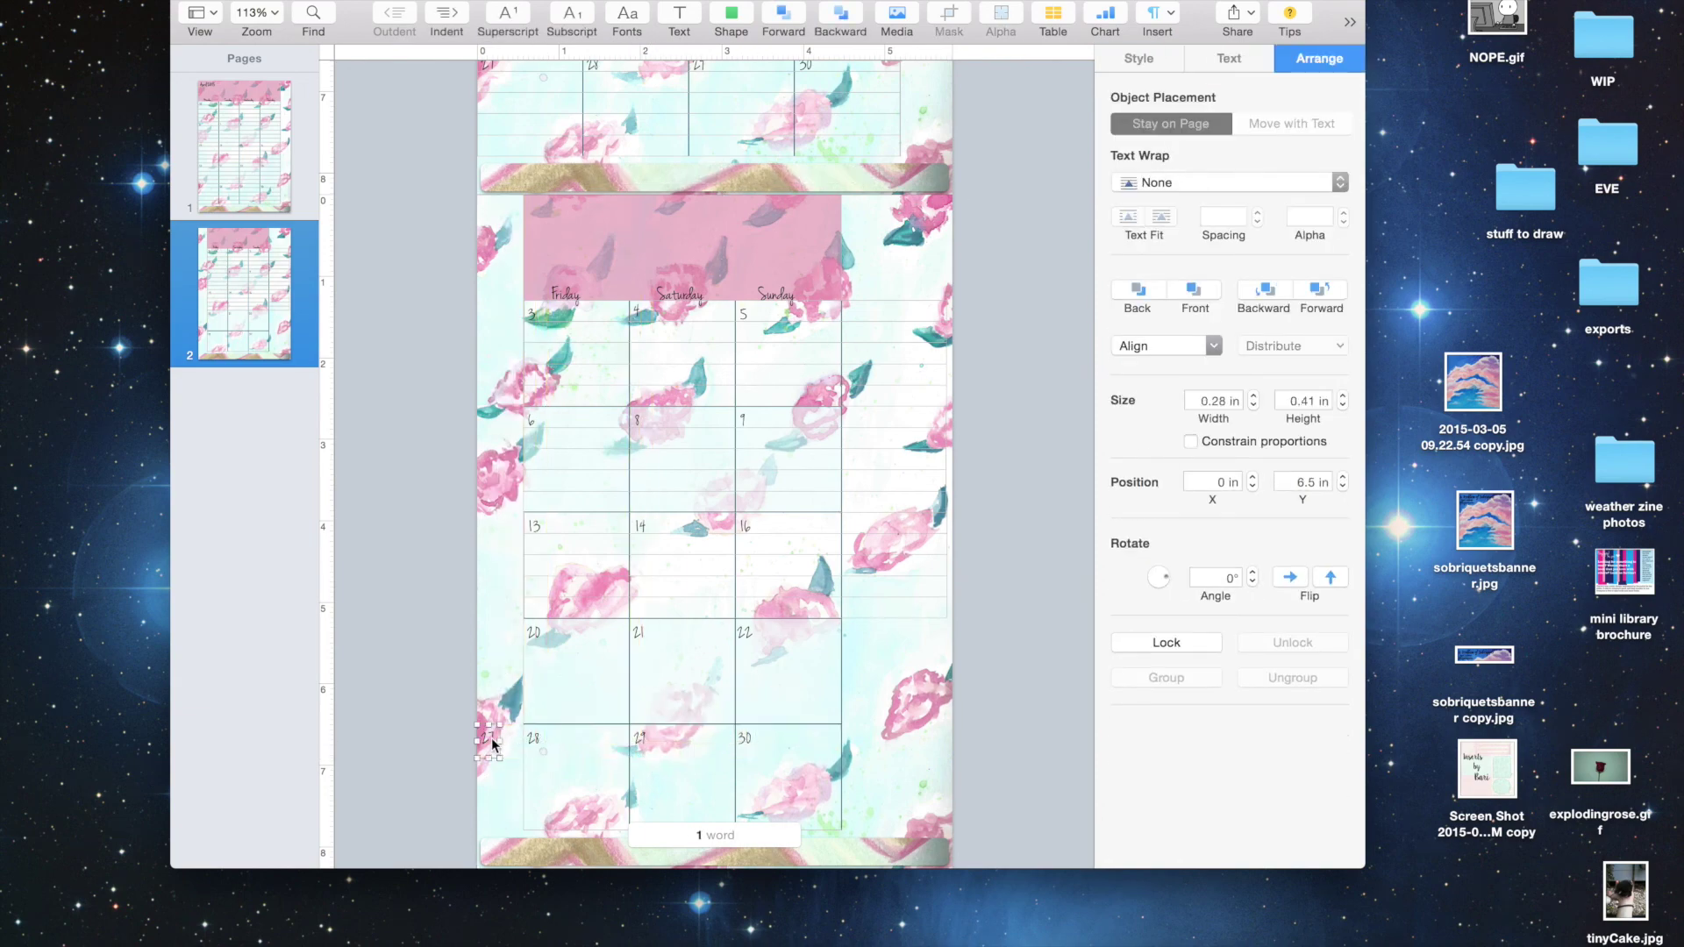
{"action": "key", "text": "BackSpace"}
Step: Renumber the second week's date labels on the second page as 10, 11 and 12
{"action": "left_click", "coordinate": [533, 432]}
{"action": "double_click", "coordinate": [531, 423]}
{"action": "type", "text": "10"}
{"action": "double_click", "coordinate": [638, 421]}
{"action": "type", "text": "11"}
{"action": "double_click", "coordinate": [743, 421]}
{"action": "type", "text": "12"}
Step: Renumber the third week's date labels 17, 18 and 19 and the fourth week's 24, 25 and 26
{"action": "left_click_drag", "start_coordinate": [575, 531], "coordinate": [574, 428]}
{"action": "double_click", "coordinate": [533, 528]}
{"action": "type", "text": "17"}
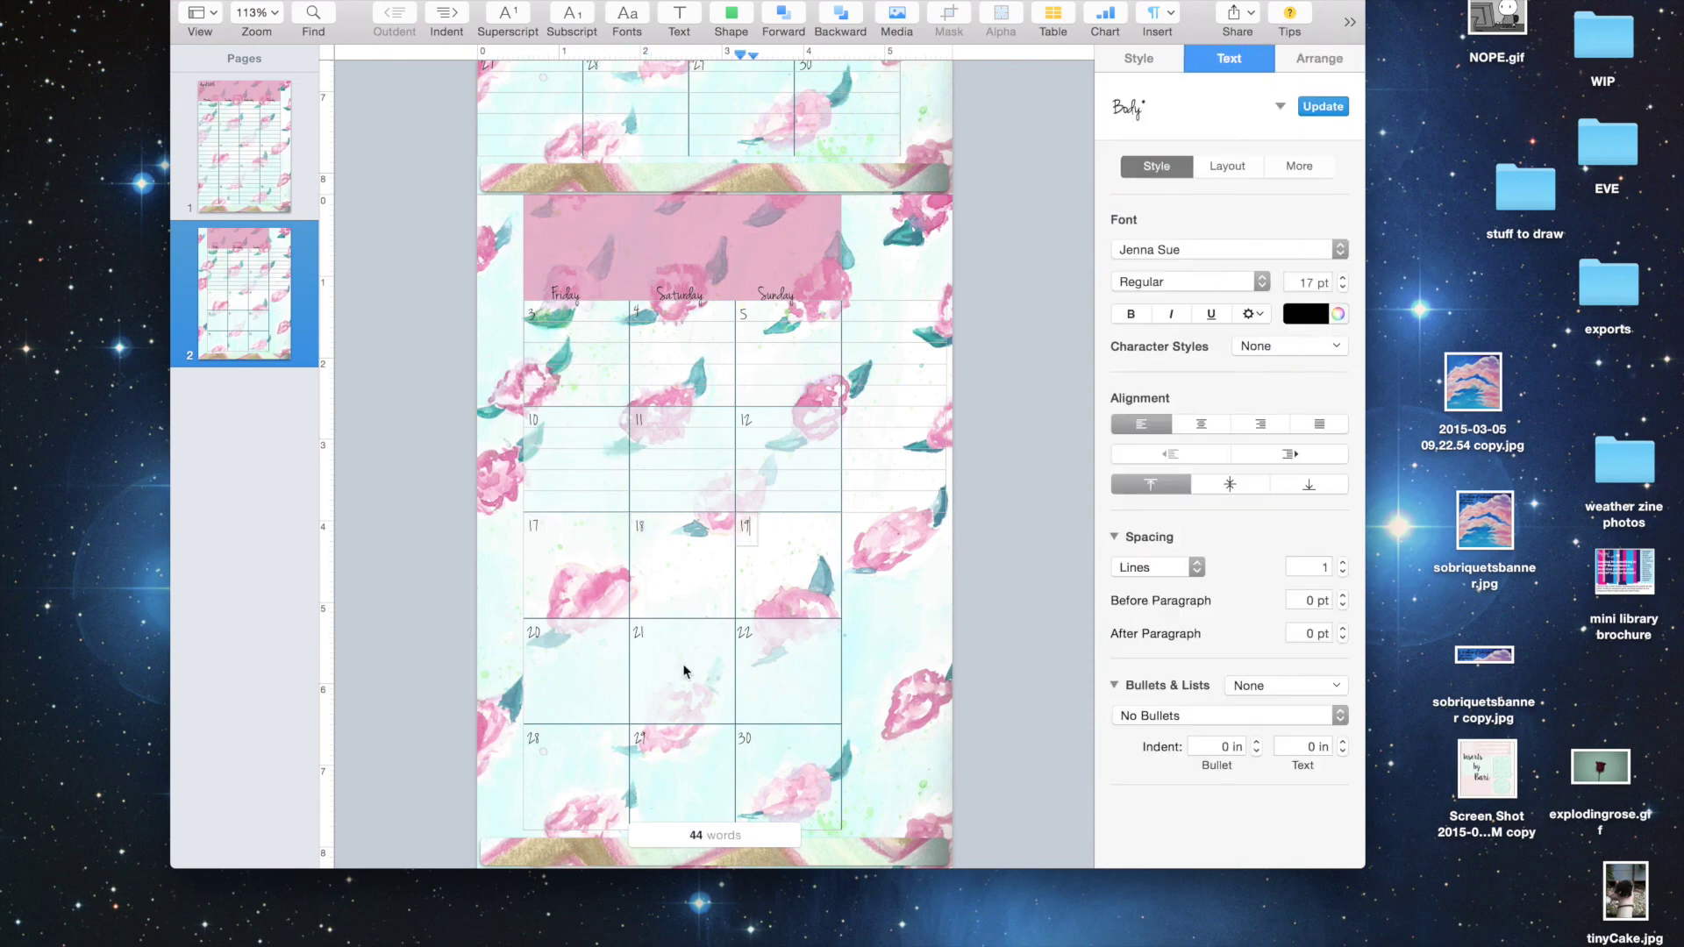
{"action": "left_click", "coordinate": [567, 670]}
{"action": "double_click", "coordinate": [535, 633]}
Step: Delete the last week's date labels on the second page and replace them with copies of the first page's 30 label
{"action": "left_click", "coordinate": [677, 739]}
{"action": "left_click", "coordinate": [644, 738]}
{"action": "key", "text": "Delete"}
{"action": "scroll", "coordinate": [718, 283], "scroll_direction": "up", "scroll_amount": 10}
{"action": "left_click", "coordinate": [486, 130]}
{"action": "scroll", "coordinate": [486, 130], "scroll_direction": "down", "scroll_amount": 8}
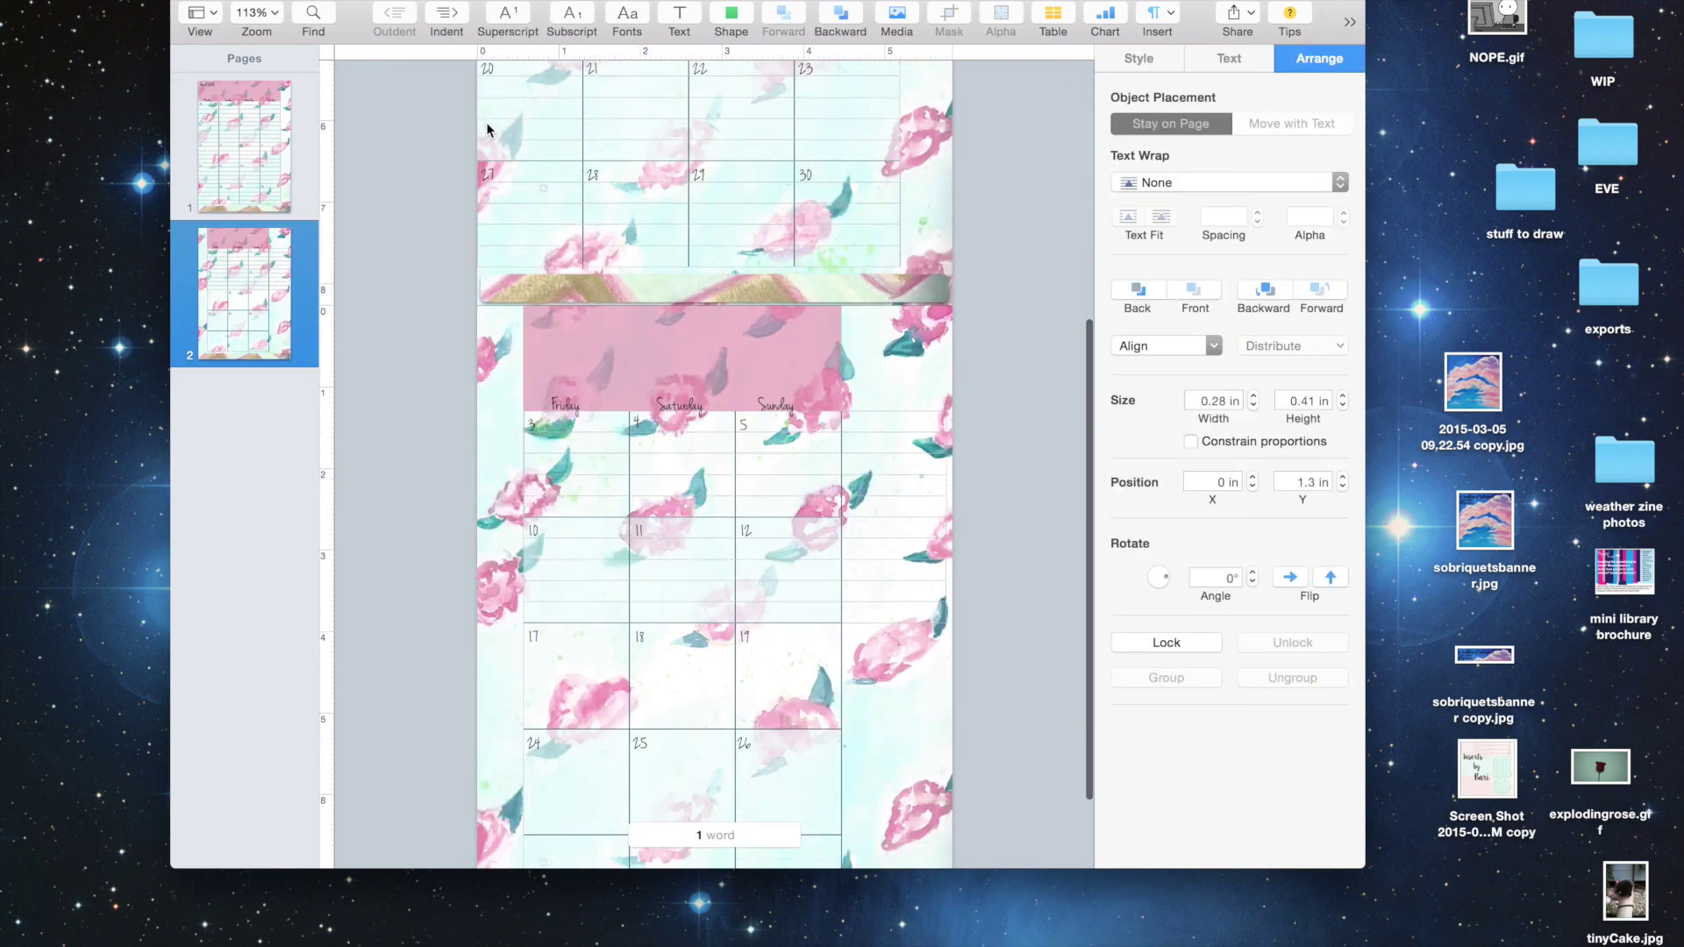
{"action": "scroll", "coordinate": [487, 129], "scroll_direction": "down", "scroll_amount": 3}
{"action": "key", "text": "super+v"}
{"action": "left_click_drag", "start_coordinate": [489, 317], "coordinate": [749, 740]}
Step: Number the last week's Friday, Saturday and Sunday labels 1, 2 and 3
{"action": "double_click", "coordinate": [531, 738]}
{"action": "type", "text": "1"}
{"action": "double_click", "coordinate": [635, 737]}
{"action": "type", "text": "2"}
{"action": "double_click", "coordinate": [742, 739]}
{"action": "type", "text": "3"}
Step: Place lined tables over the fourth and fifth weeks of the second page's calendar
{"action": "left_click", "coordinate": [575, 597]}
{"action": "left_click", "coordinate": [571, 482]}
{"action": "left_click_drag", "start_coordinate": [510, 391], "coordinate": [503, 602]}
{"action": "left_click", "coordinate": [520, 547]}
{"action": "left_click", "coordinate": [537, 554]}
{"action": "left_click", "coordinate": [516, 653]}
{"action": "left_click", "coordinate": [543, 561]}
{"action": "left_click_drag", "start_coordinate": [508, 497], "coordinate": [505, 709]}
{"action": "left_click", "coordinate": [980, 491]}
Step: Nudge the second page's lined tables so their edges line up with the calendar's weekly rows
{"action": "scroll", "coordinate": [624, 405], "scroll_direction": "up", "scroll_amount": 5}
{"action": "left_click", "coordinate": [427, 311]}
{"action": "left_click_drag", "start_coordinate": [371, 148], "coordinate": [370, 149]}
{"action": "scroll", "coordinate": [406, 346], "scroll_direction": "down", "scroll_amount": 4}
{"action": "left_click", "coordinate": [421, 491]}
{"action": "left_click_drag", "start_coordinate": [375, 405], "coordinate": [383, 412]}
{"action": "scroll", "coordinate": [529, 658], "scroll_direction": "down", "scroll_amount": 3}
{"action": "left_click", "coordinate": [529, 658]}
{"action": "scroll", "coordinate": [449, 696], "scroll_direction": "down", "scroll_amount": 3}
{"action": "left_click", "coordinate": [449, 693]}
{"action": "left_click", "coordinate": [384, 433]}
{"action": "scroll", "coordinate": [562, 628], "scroll_direction": "right", "scroll_amount": 2}
{"action": "left_click", "coordinate": [562, 628]}
{"action": "left_click", "coordinate": [404, 561]}
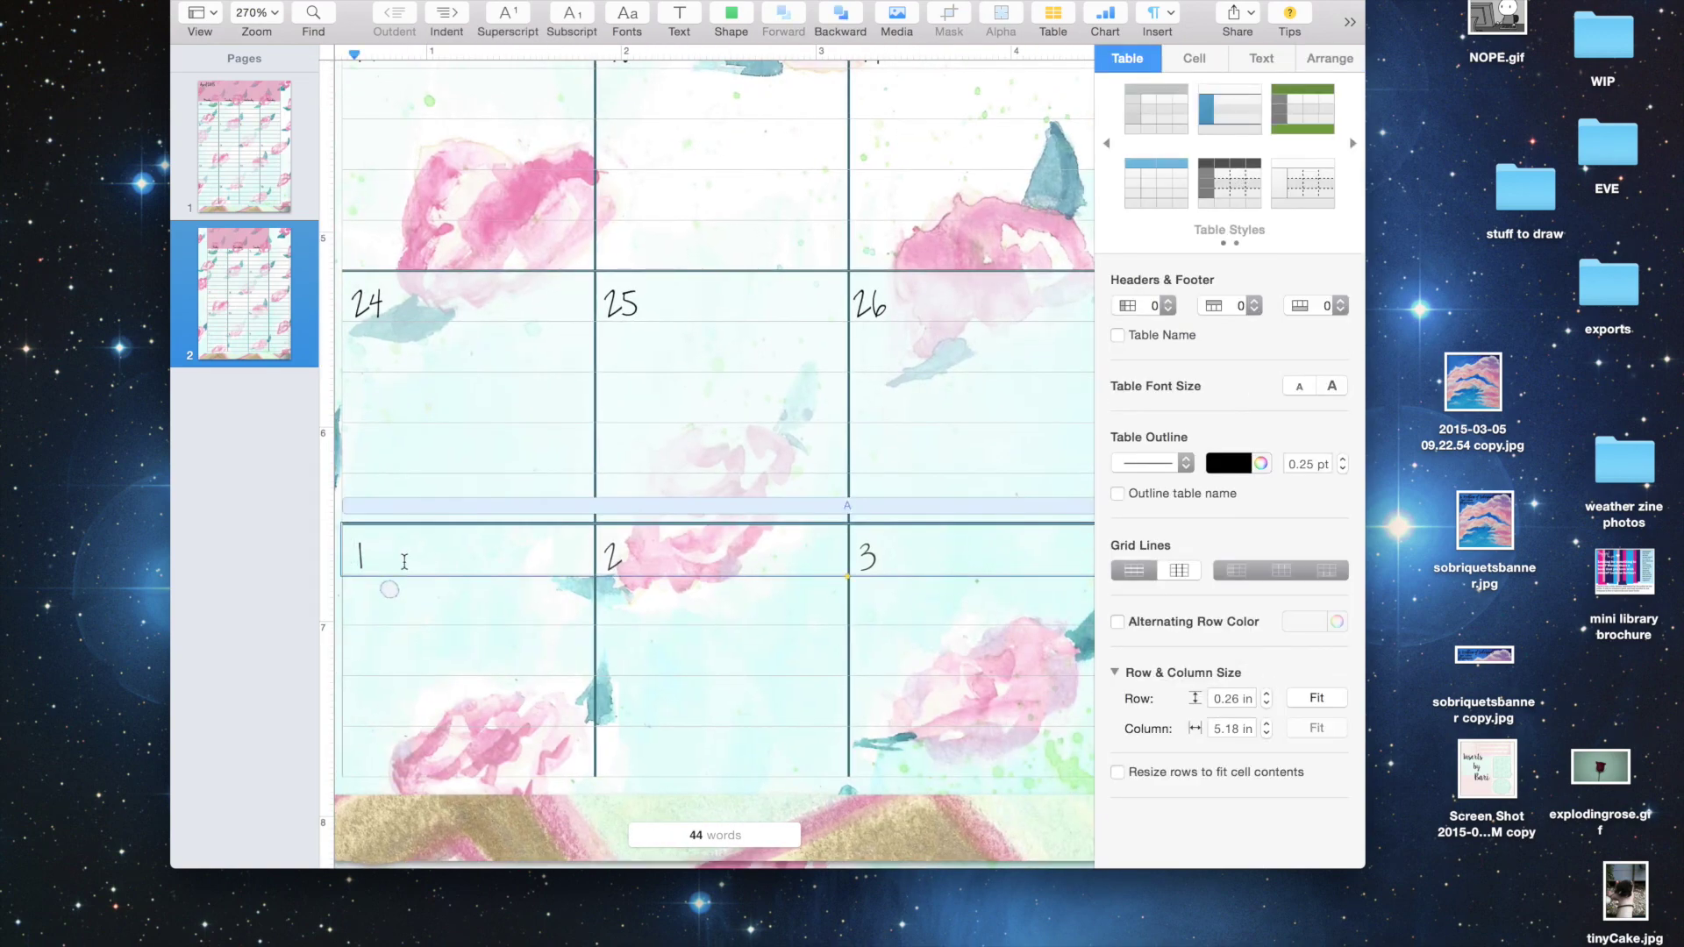
{"action": "scroll", "coordinate": [405, 561], "scroll_direction": "down", "scroll_amount": 5}
{"action": "left_click", "coordinate": [697, 702]}
Step: Try to delete the pink header row of the second page's calendar table, and undo the change
{"action": "left_click", "coordinate": [689, 300]}
{"action": "left_click", "coordinate": [523, 290]}
{"action": "right_click", "coordinate": [525, 290]}
{"action": "left_click", "coordinate": [579, 412]}
{"action": "left_click", "coordinate": [516, 225]}
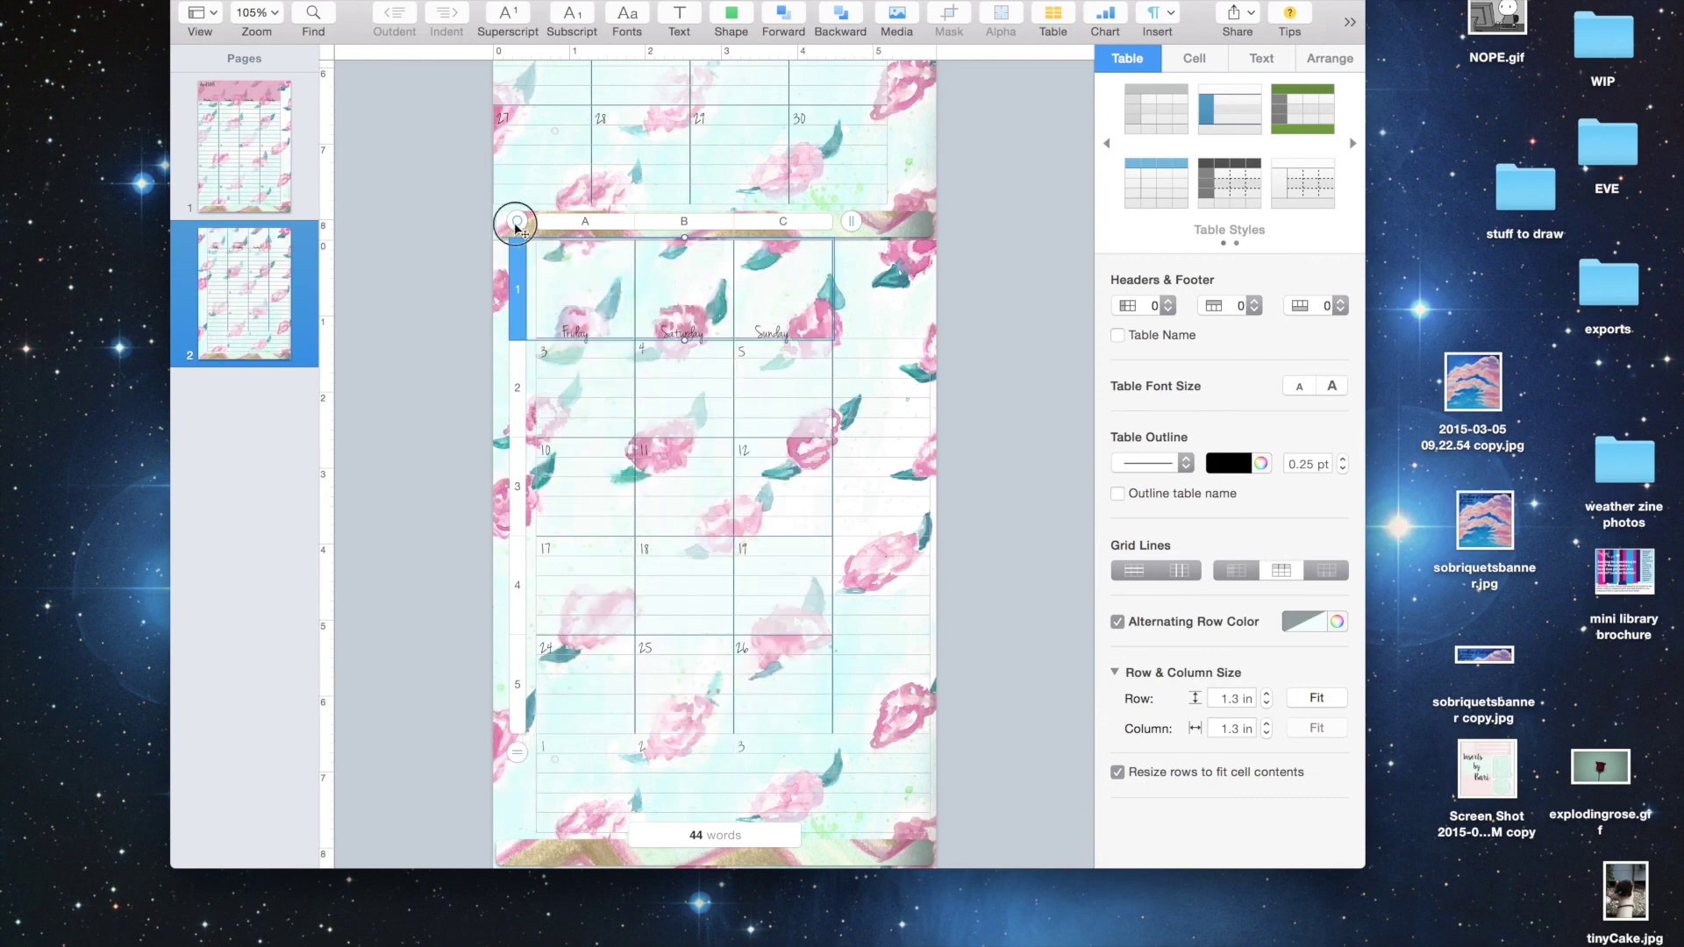
{"action": "key", "text": "super+z"}
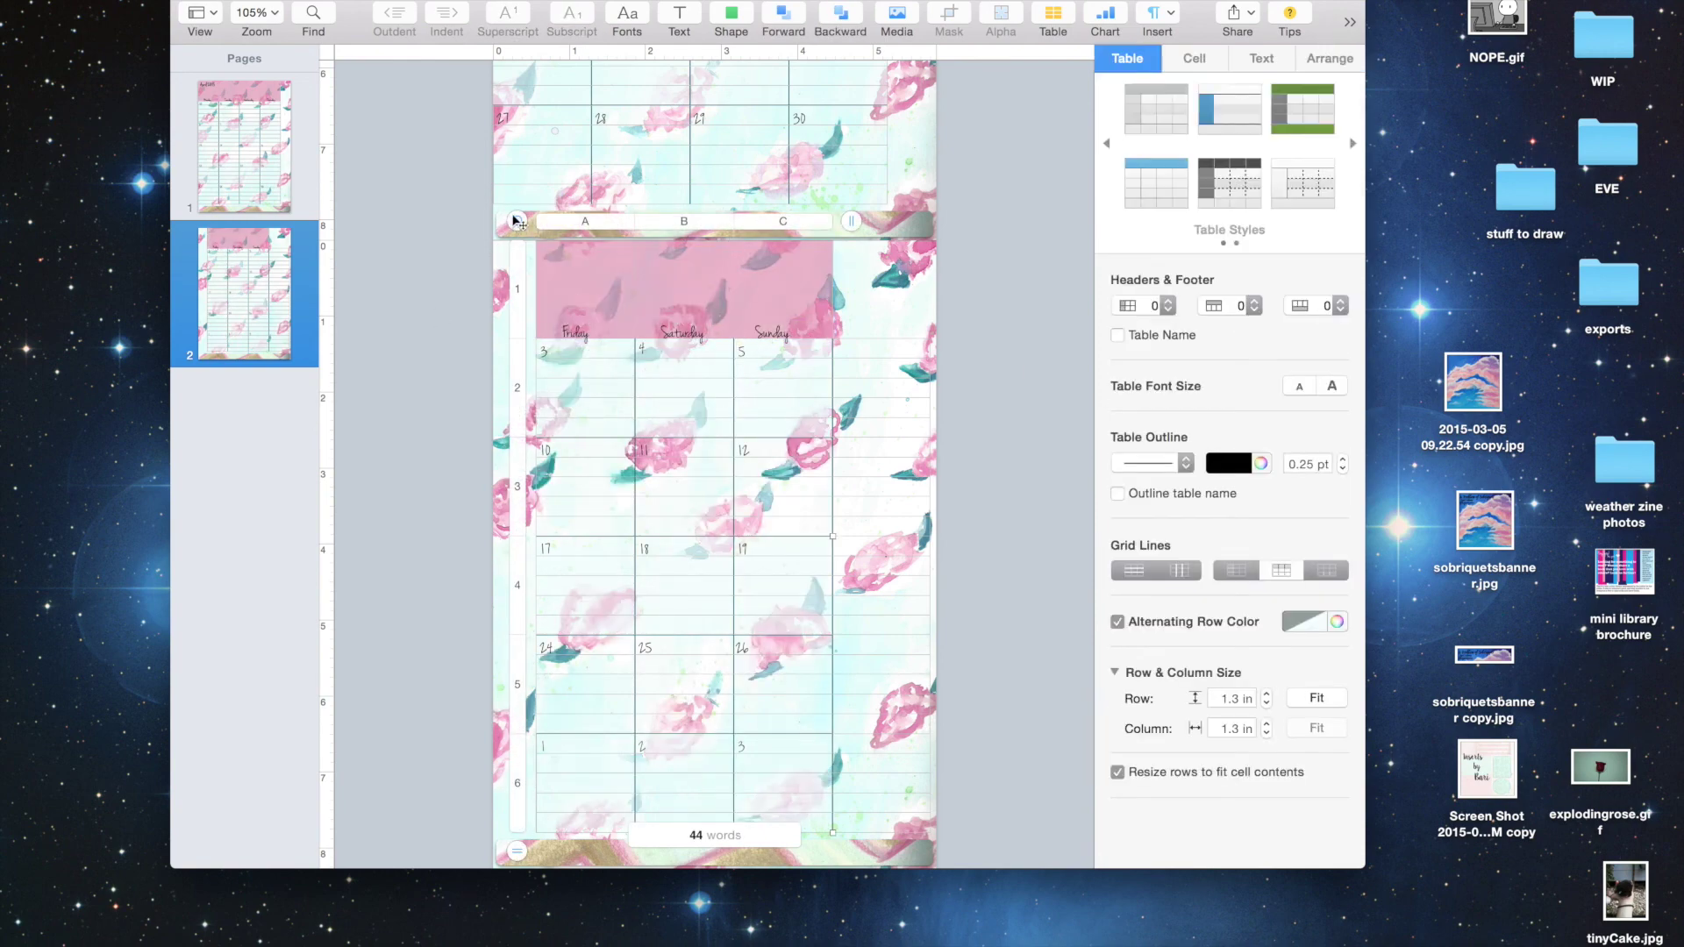
{"action": "left_click", "coordinate": [608, 299]}
{"action": "left_click", "coordinate": [639, 445]}
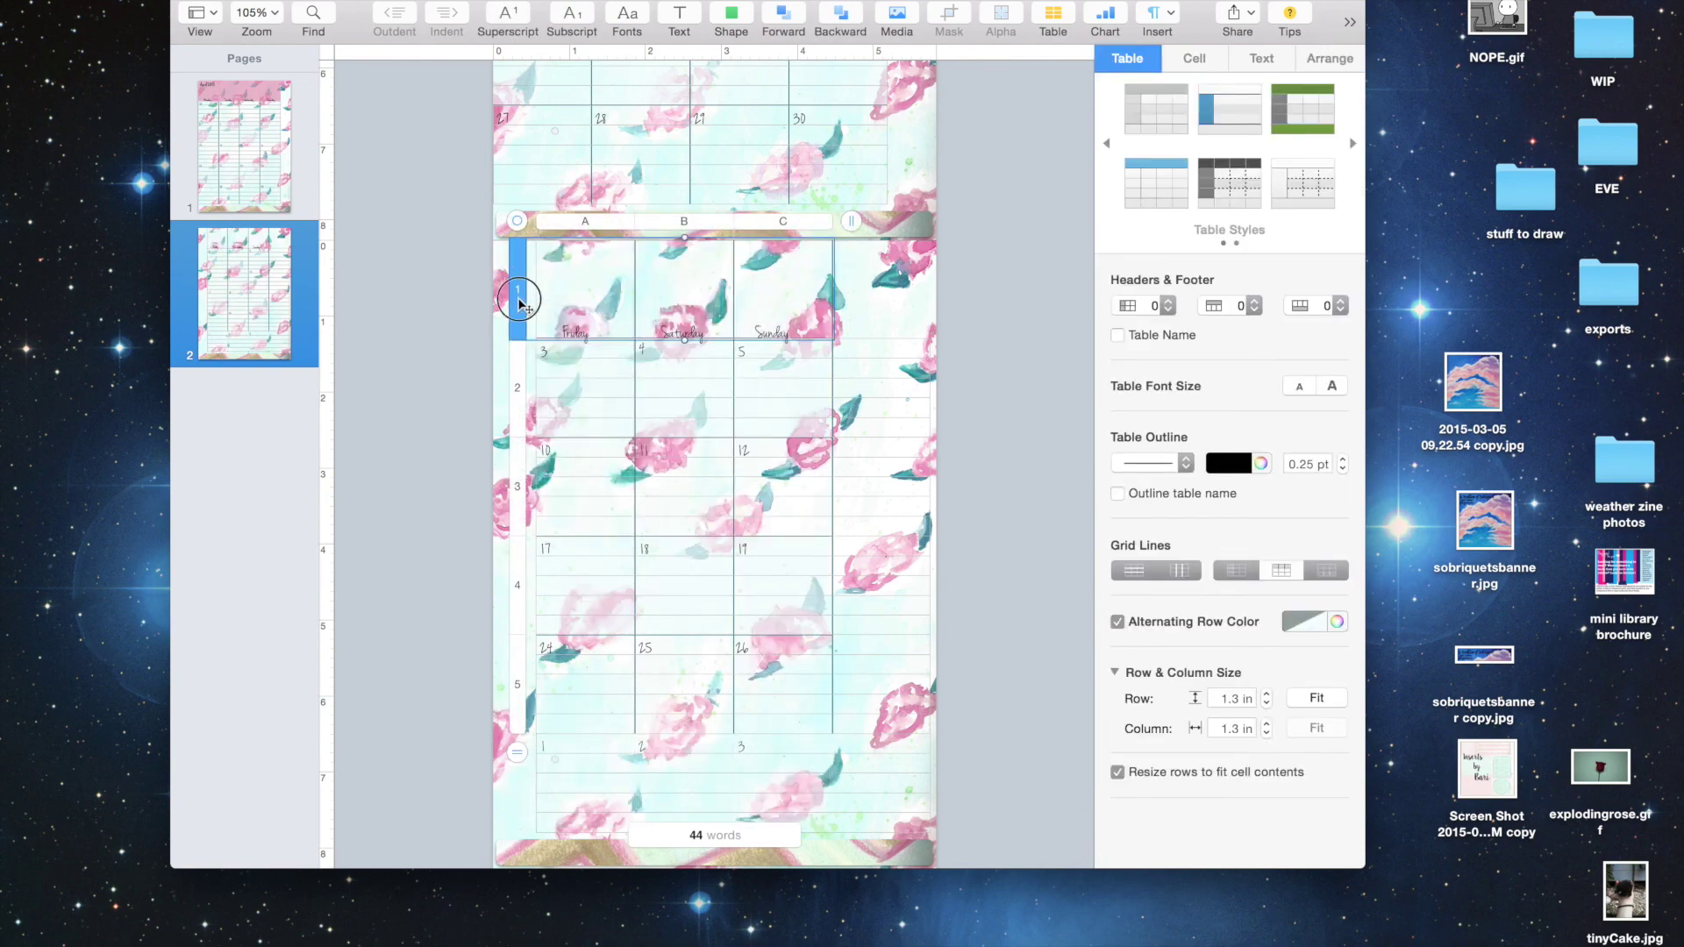
{"action": "key", "text": "super+z"}
{"action": "key", "text": "super+z"}
Step: Try to move the second page's calendar table down by one row, and undo the move
{"action": "left_click", "coordinate": [701, 255]}
{"action": "left_click_drag", "start_coordinate": [516, 224], "coordinate": [514, 333]}
{"action": "left_click", "coordinate": [744, 553]}
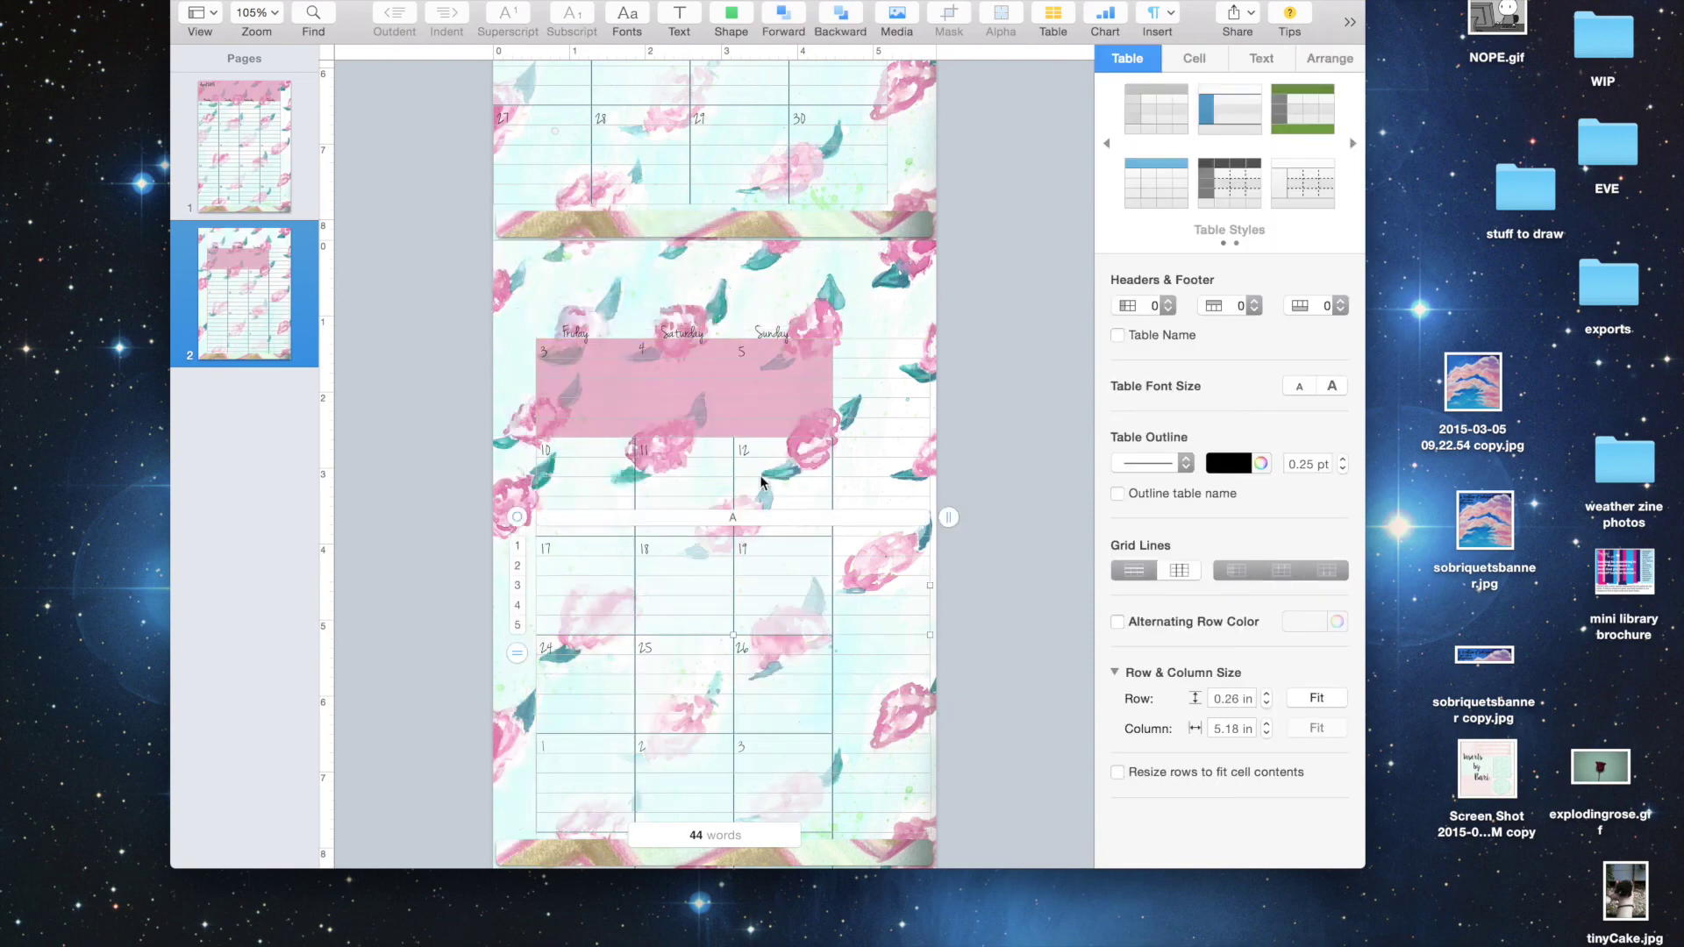
{"action": "key", "text": "super+z"}
Step: Send the first page's lined tables behind the calendar grid
{"action": "left_click", "coordinate": [861, 256]}
{"action": "scroll", "coordinate": [860, 255], "scroll_direction": "up", "scroll_amount": 10}
{"action": "left_click", "coordinate": [541, 108]}
{"action": "left_click", "coordinate": [614, 188]}
{"action": "left_click", "coordinate": [1219, 65]}
{"action": "left_click", "coordinate": [1330, 59]}
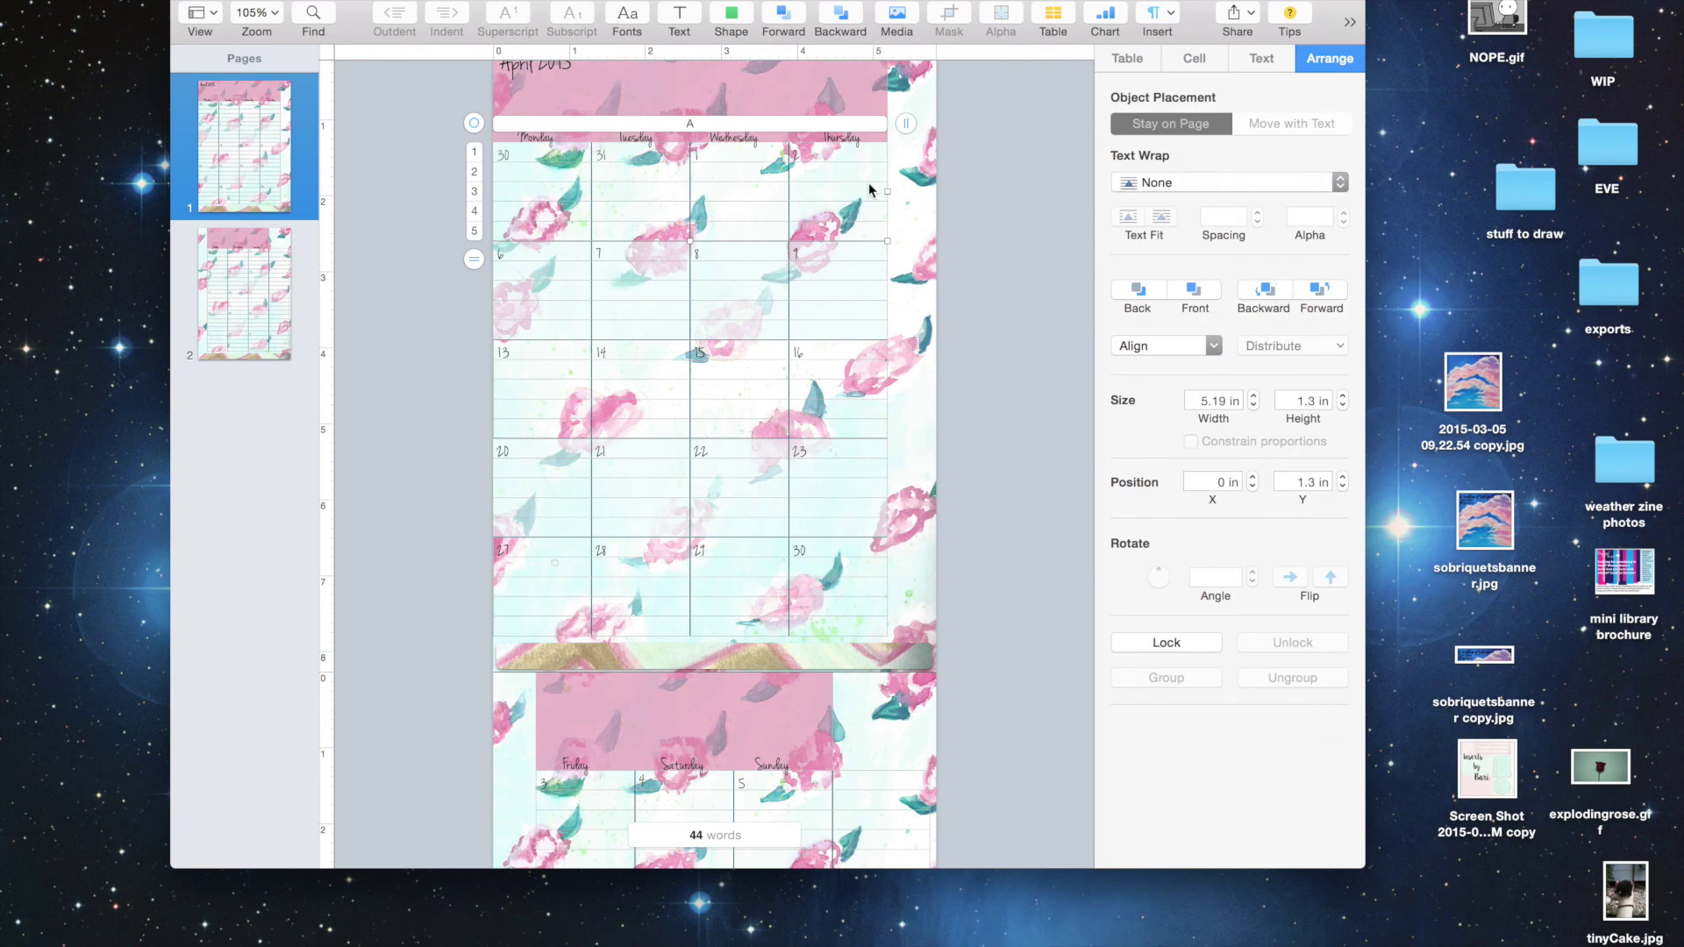
{"action": "scroll", "coordinate": [1261, 304], "scroll_direction": "up", "scroll_amount": 10}
{"action": "left_click", "coordinate": [770, 620]}
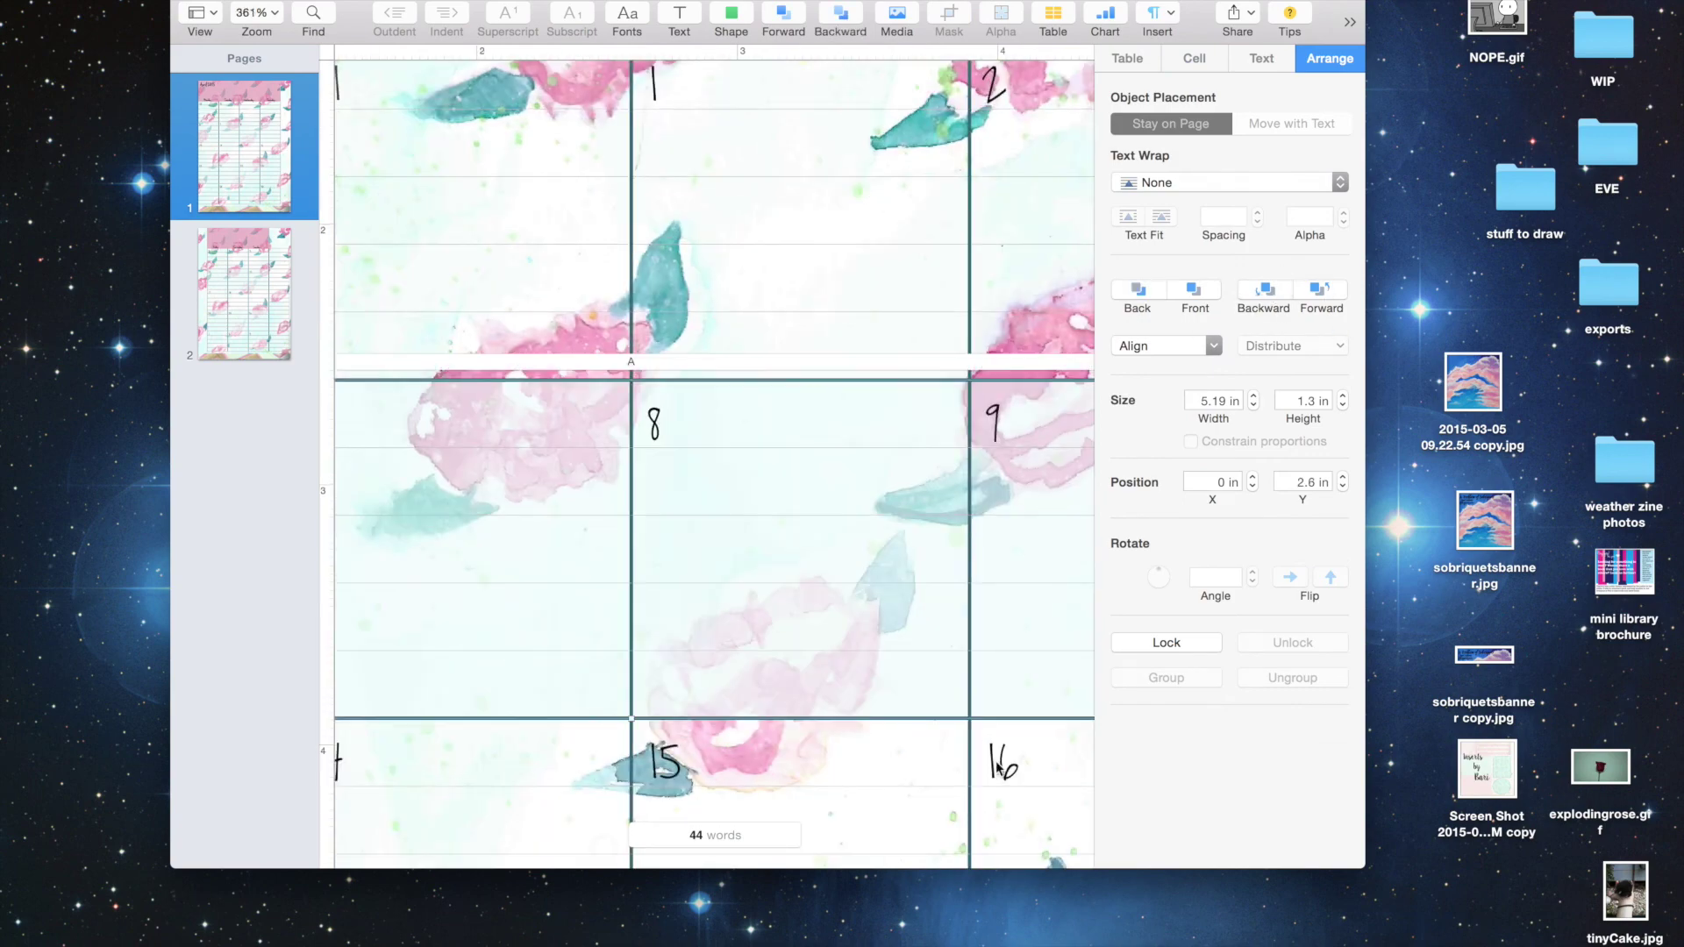
{"action": "scroll", "coordinate": [712, 661], "scroll_direction": "down", "scroll_amount": 5}
{"action": "left_click", "coordinate": [711, 661]}
{"action": "scroll", "coordinate": [754, 667], "scroll_direction": "down", "scroll_amount": 10}
Step: Send the second page's lined tables behind its calendar table and deselect
{"action": "scroll", "coordinate": [885, 701], "scroll_direction": "down", "scroll_amount": 8}
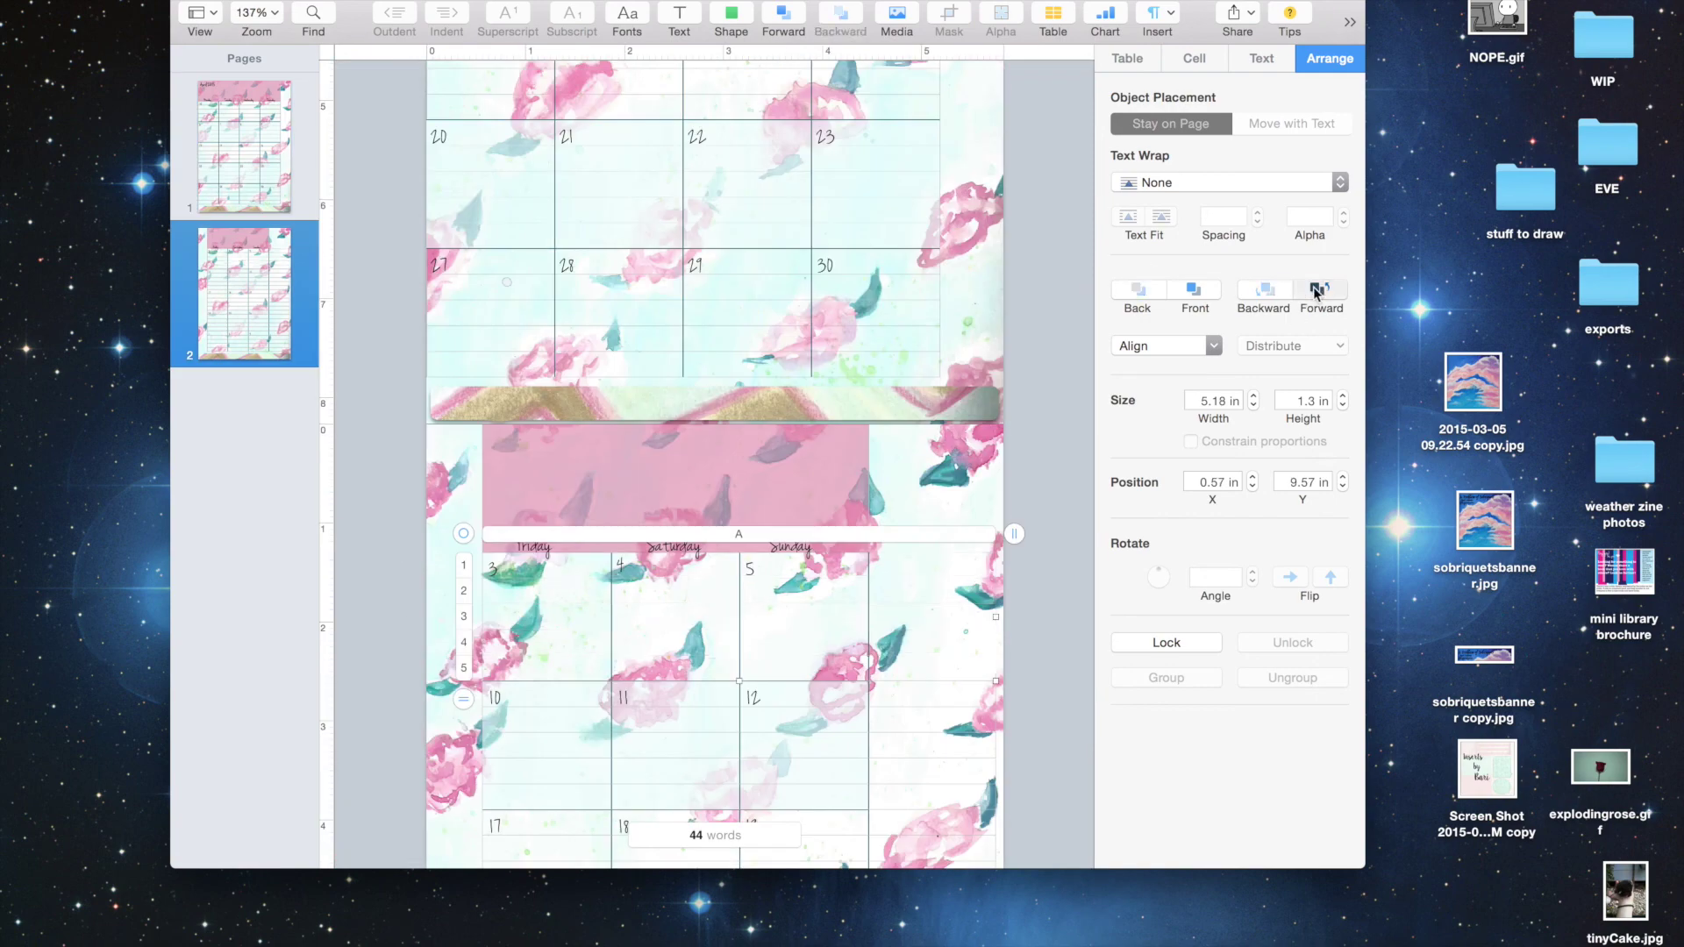
{"action": "left_click", "coordinate": [826, 739]}
{"action": "scroll", "coordinate": [825, 739], "scroll_direction": "down", "scroll_amount": 3}
{"action": "left_click", "coordinate": [572, 774]}
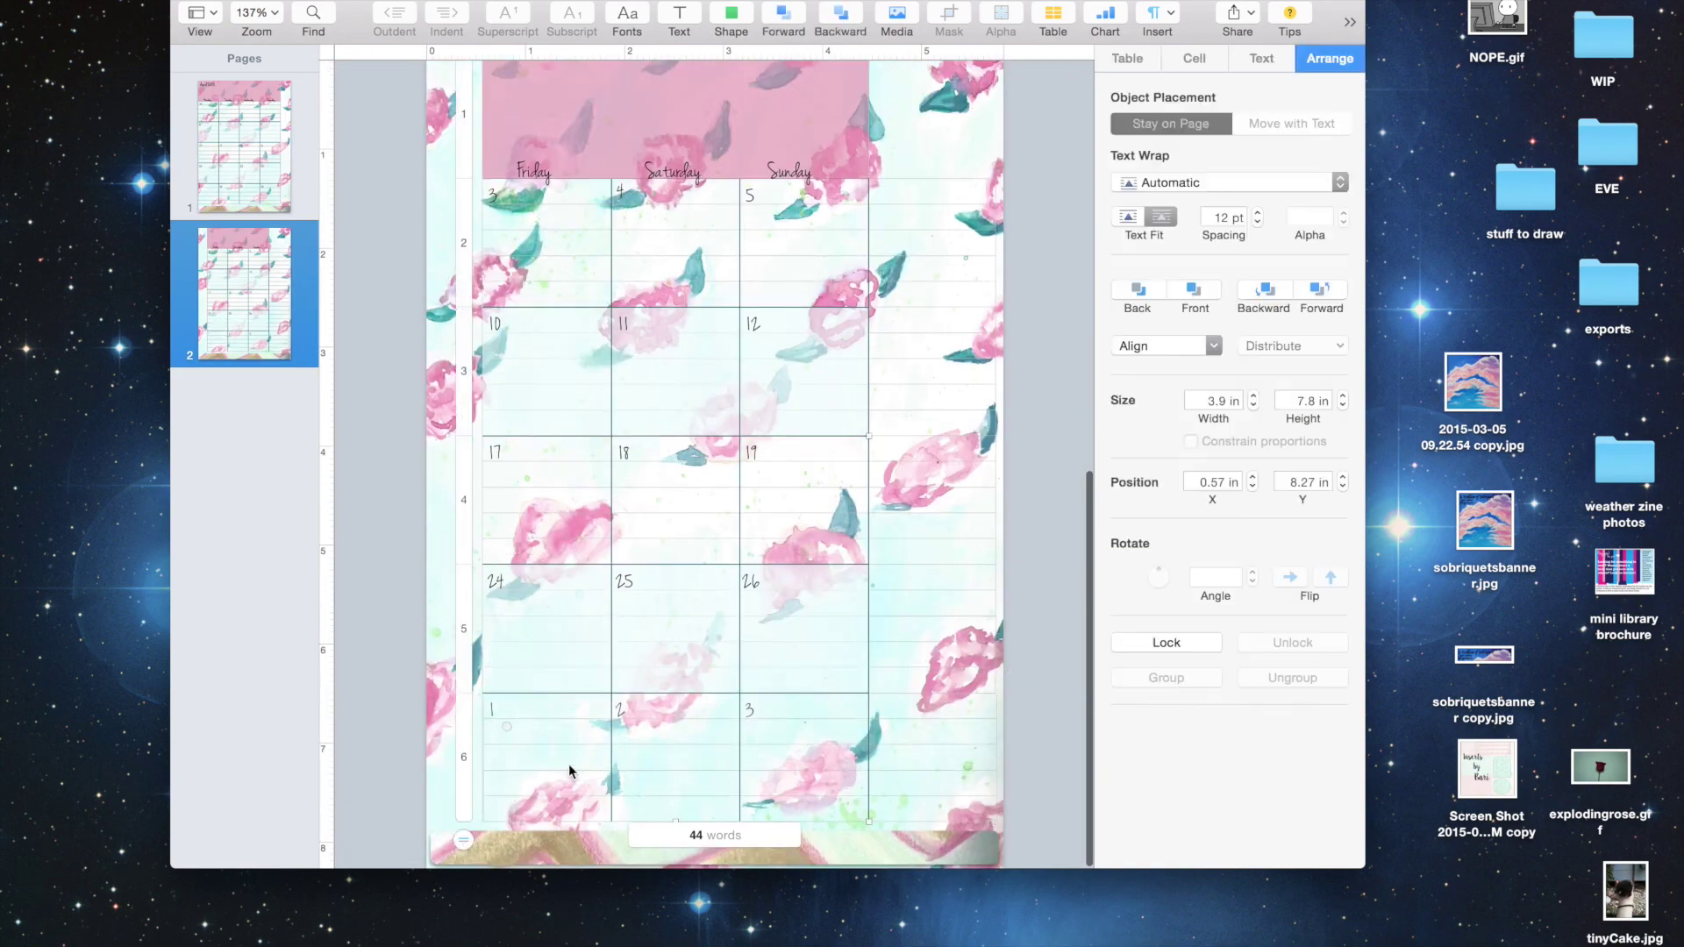
{"action": "left_click", "coordinate": [532, 752]}
{"action": "left_click", "coordinate": [372, 620]}
Step: Apply a colour fill to the first page's 30 and 31 cells
{"action": "scroll", "coordinate": [1071, 421], "scroll_direction": "up", "scroll_amount": 10}
{"action": "left_click", "coordinate": [591, 264]}
{"action": "left_click_drag", "start_coordinate": [591, 265], "coordinate": [487, 250]}
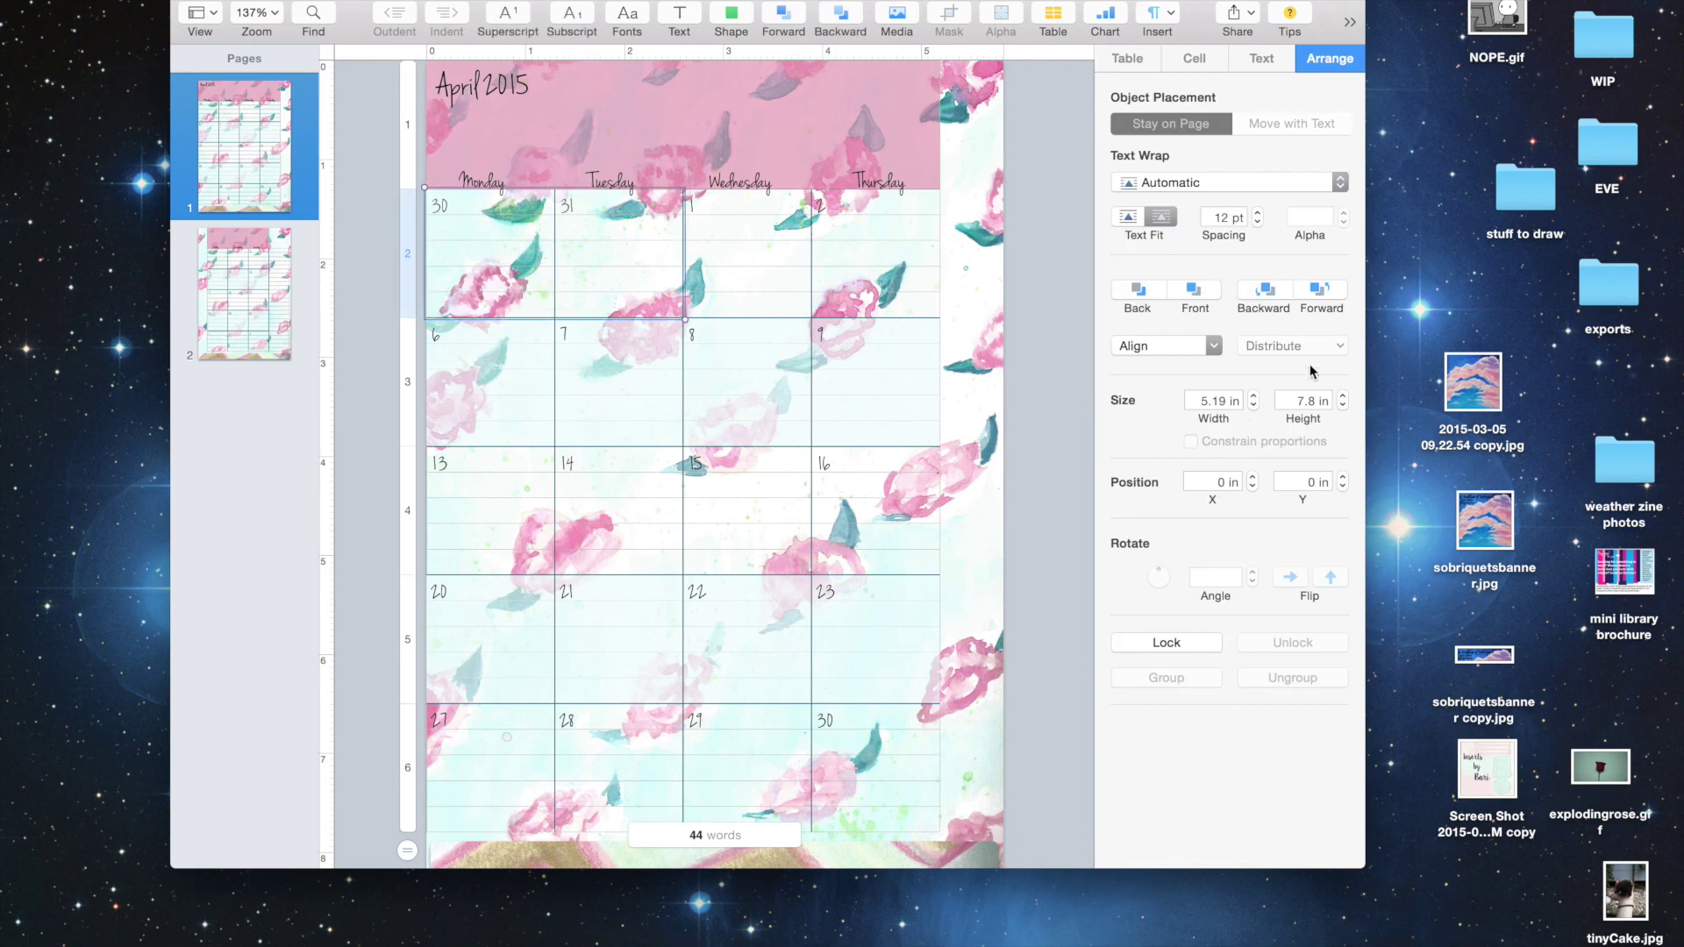
{"action": "left_click", "coordinate": [1150, 59]}
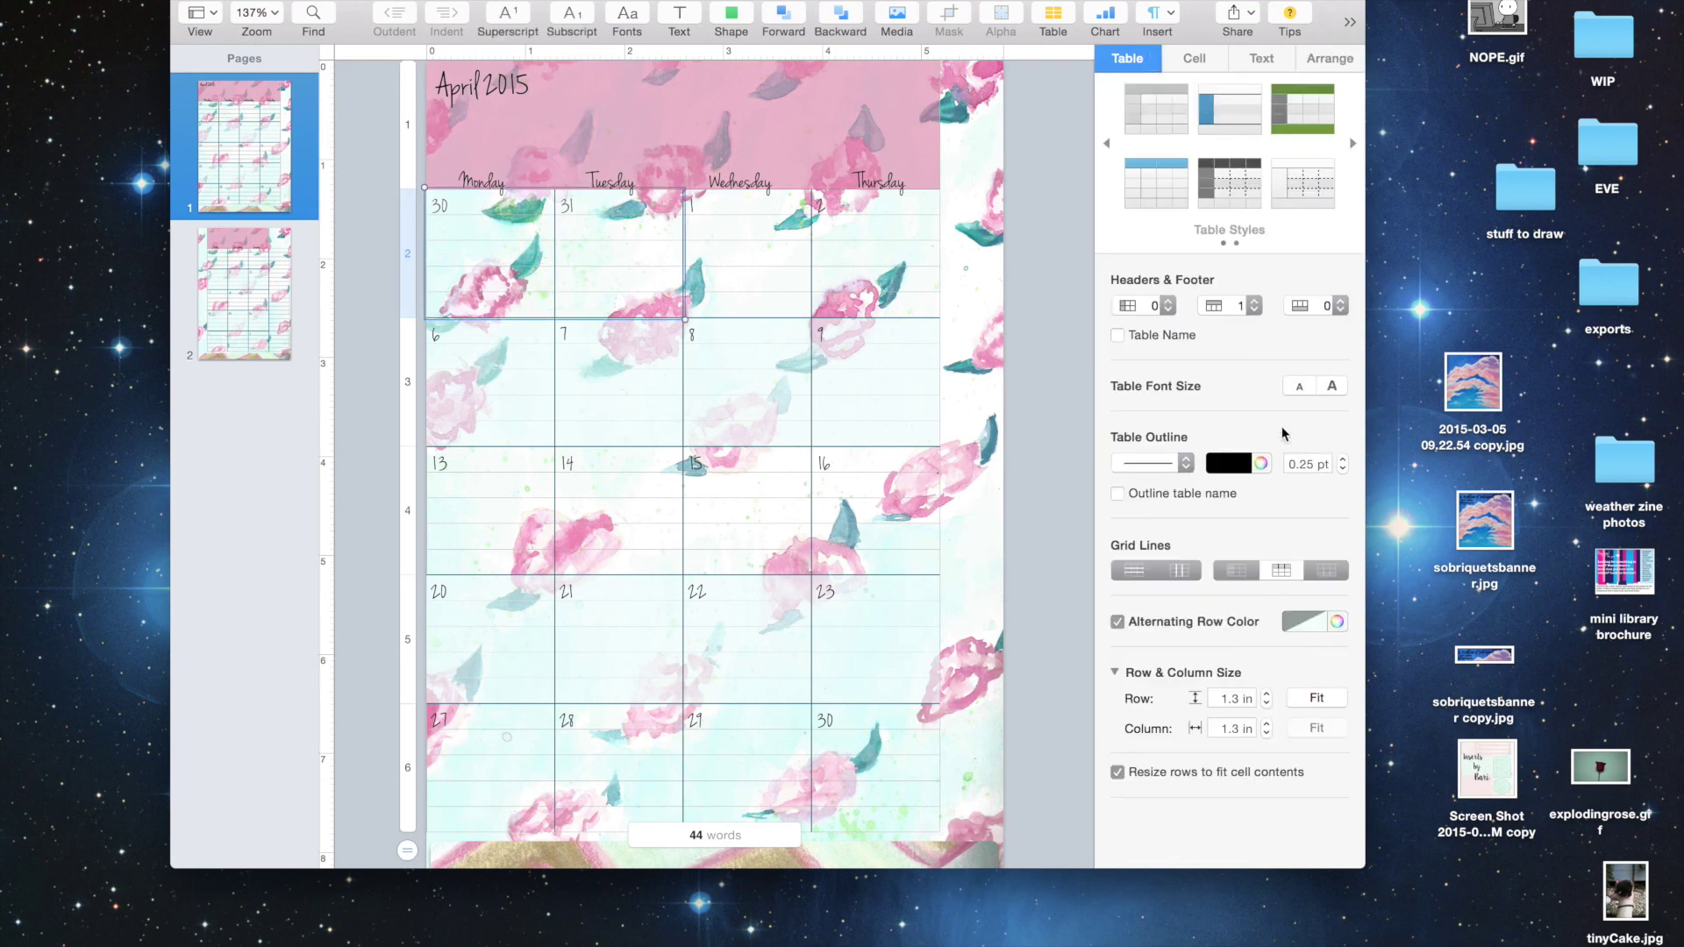
{"action": "left_click", "coordinate": [1203, 57]}
{"action": "left_click", "coordinate": [1150, 245]}
{"action": "left_click", "coordinate": [1151, 252]}
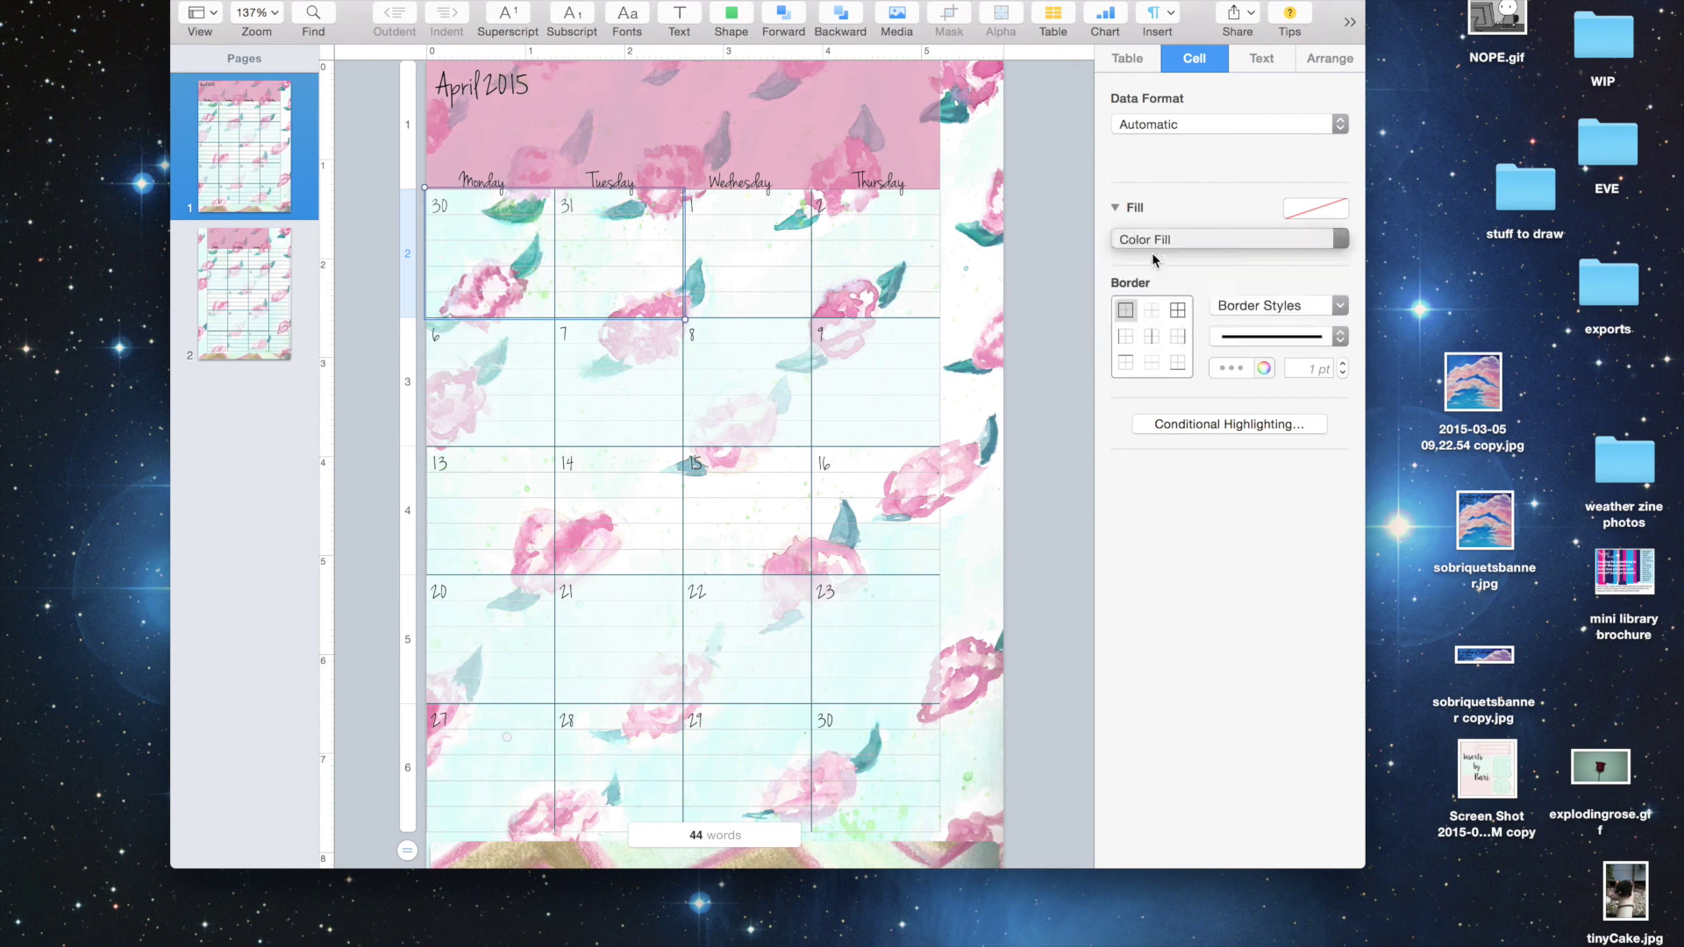
{"action": "left_click", "coordinate": [1146, 269]}
{"action": "left_click", "coordinate": [1164, 273]}
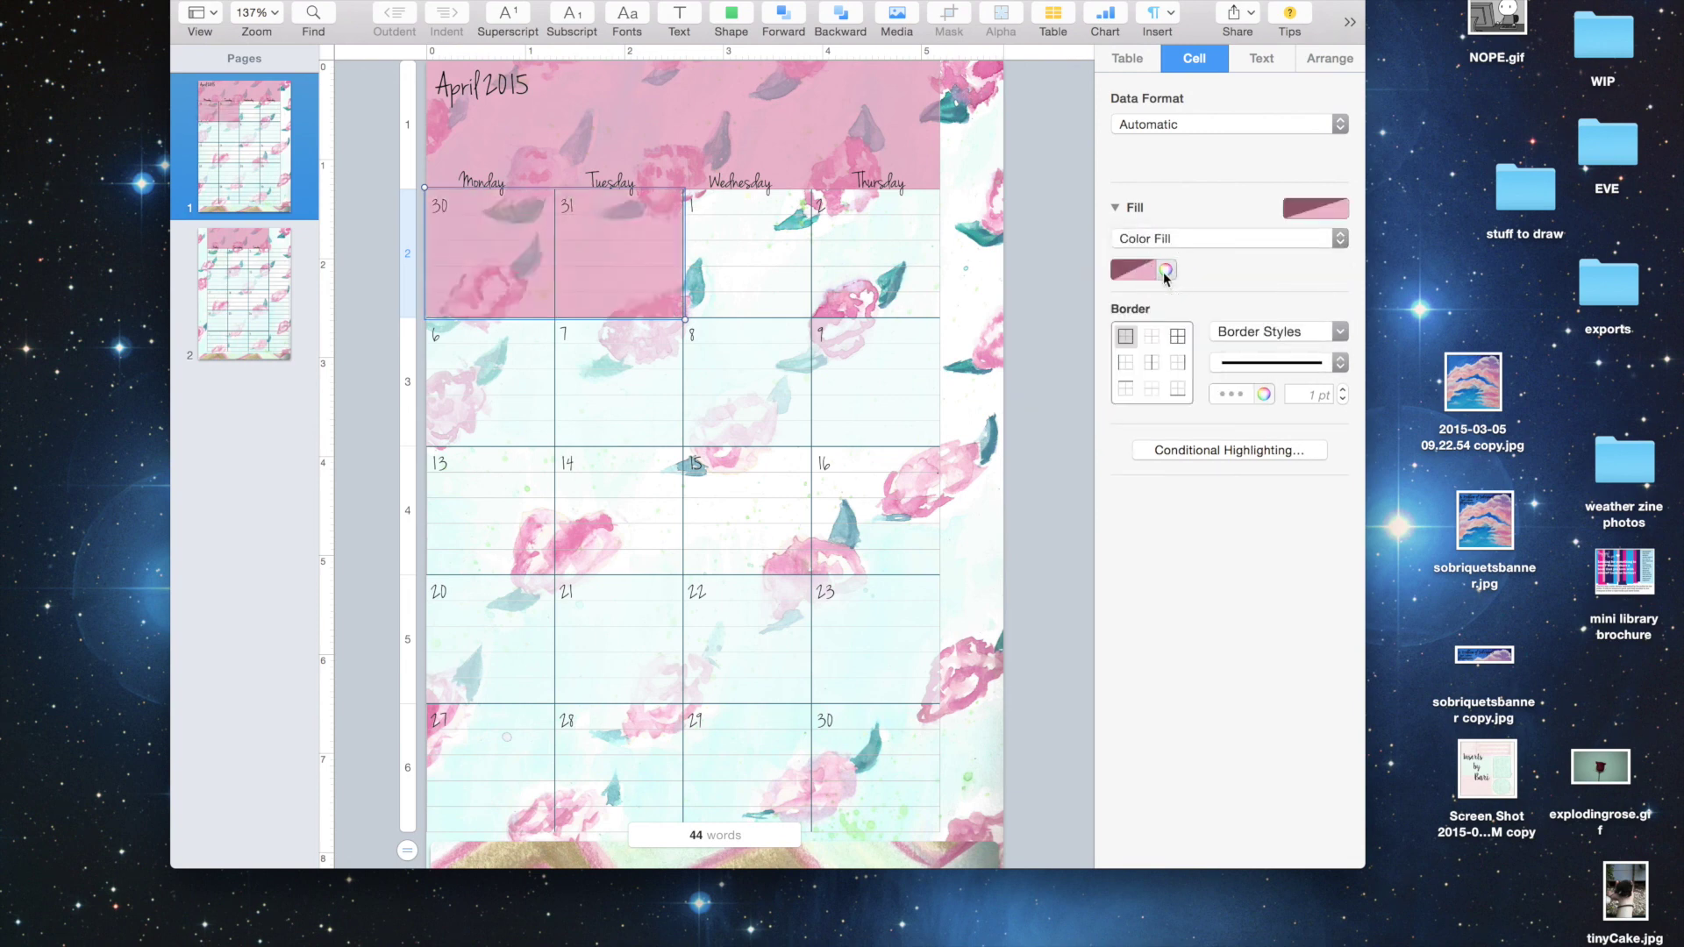
Step: Try a semi-transparent cream fill on the 30 and 31 cells
{"action": "left_click_drag", "start_coordinate": [667, 664], "coordinate": [596, 663]}
{"action": "left_click", "coordinate": [632, 691]}
{"action": "left_click_drag", "start_coordinate": [597, 606], "coordinate": [578, 608]}
{"action": "left_click_drag", "start_coordinate": [715, 669], "coordinate": [644, 663]}
{"action": "left_click", "coordinate": [746, 702]}
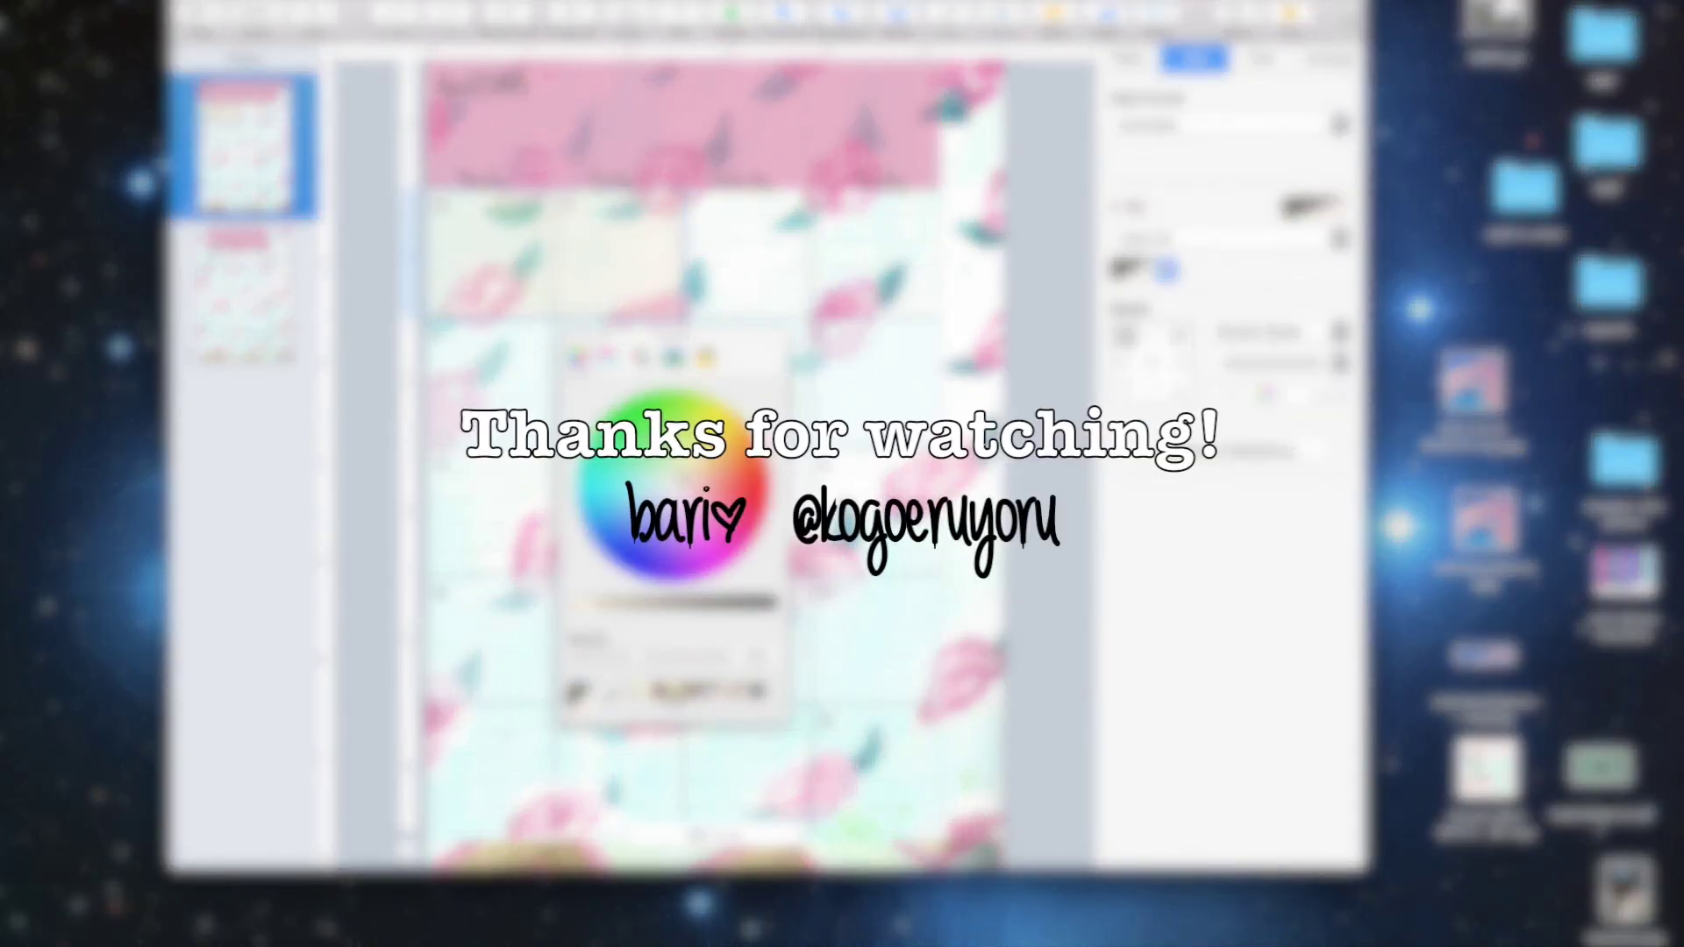
Step: Fill the 30 and 31 cells with teal sampled from a rose leaf and lower the fill's opacity
{"action": "left_click", "coordinate": [675, 693]}
{"action": "left_click", "coordinate": [610, 696]}
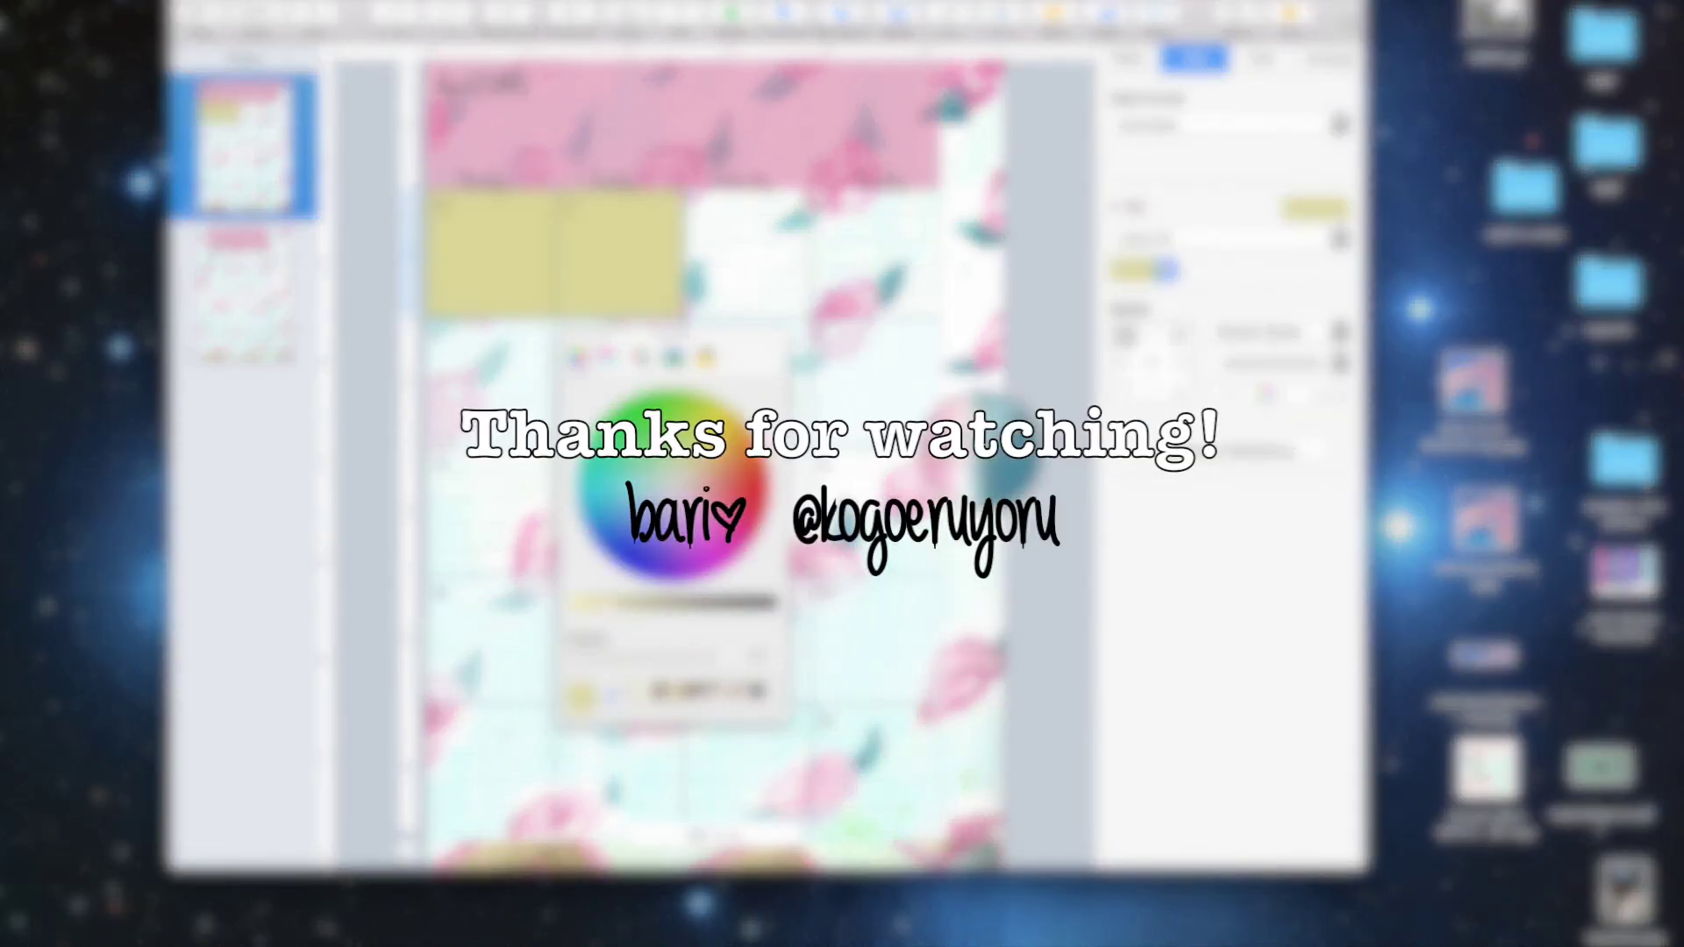
{"action": "left_click", "coordinate": [981, 450]}
{"action": "left_click_drag", "start_coordinate": [721, 656], "coordinate": [662, 657]}
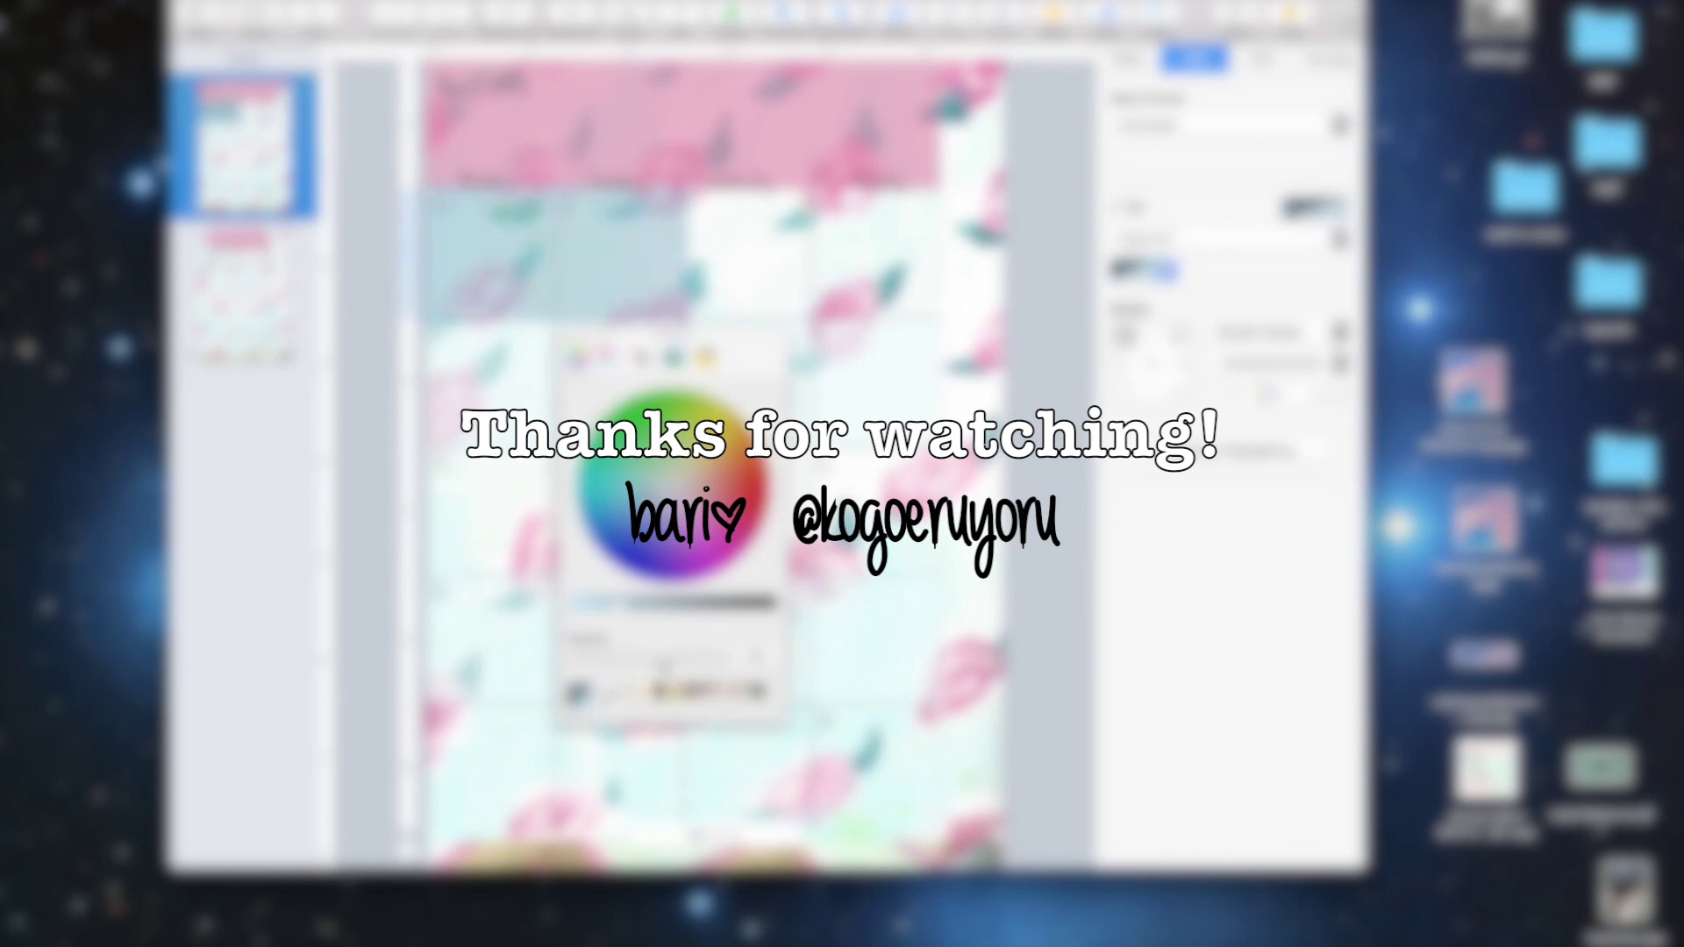